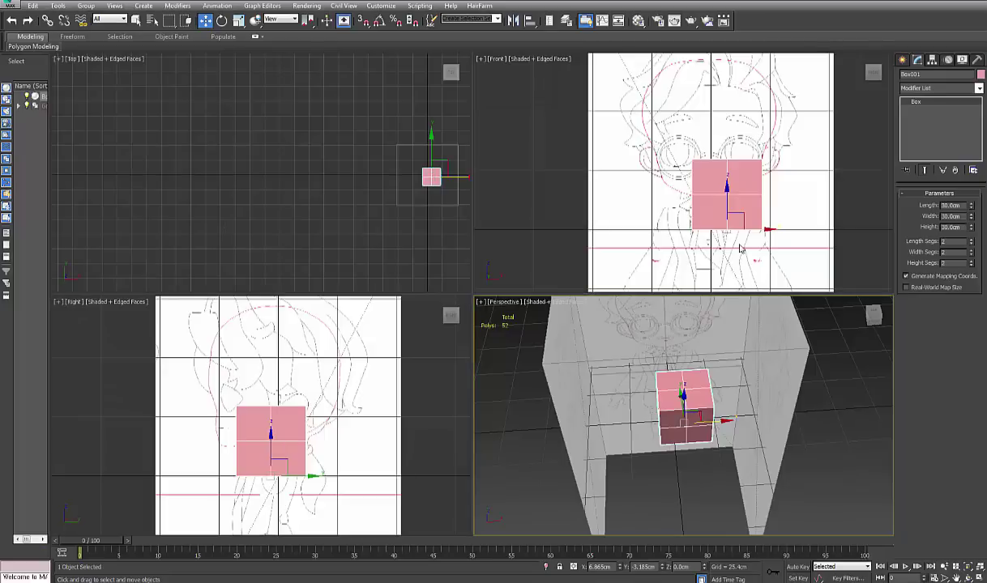
- Centre the pink box's pivot on the object, working in the enlarged front view
middle_drag(740, 231, 723, 248)
key(alt+w)
middle_drag(619, 330, 647, 327)
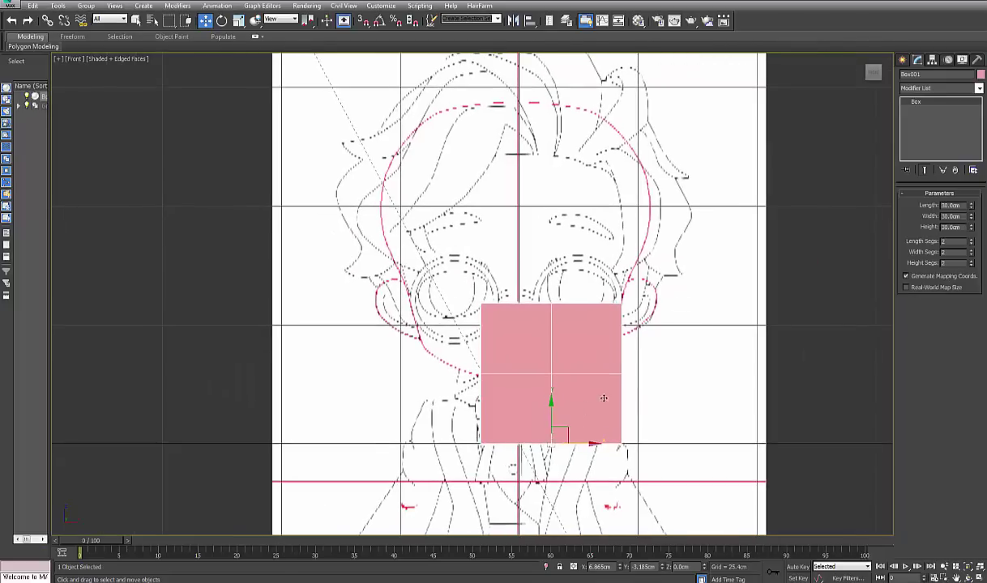
click(932, 61)
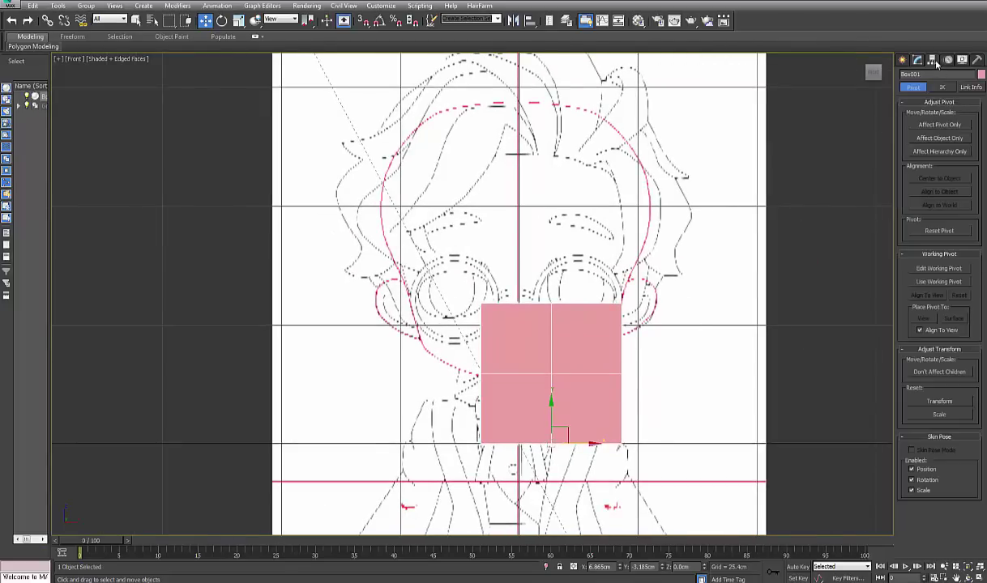
click(940, 125)
click(941, 178)
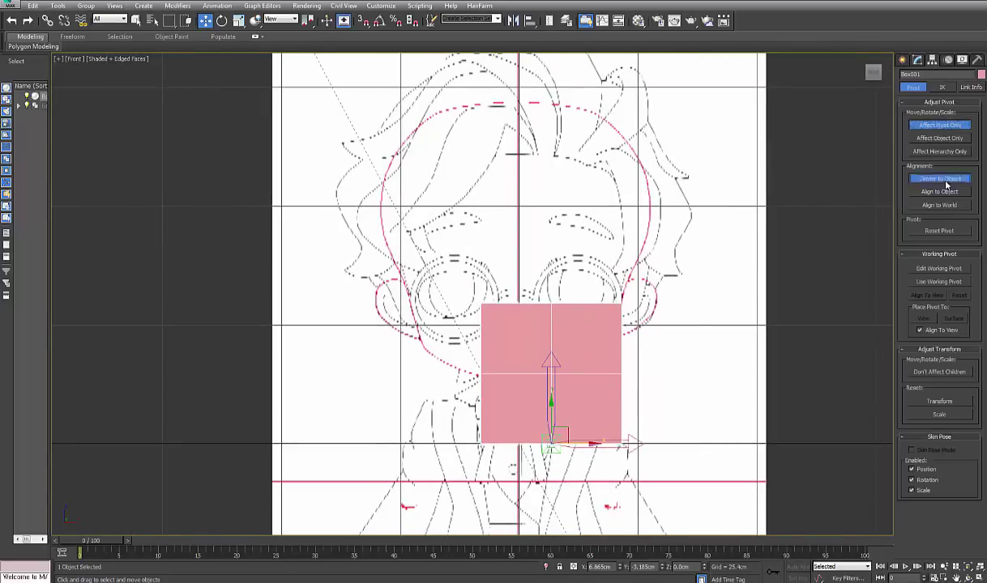
click(924, 127)
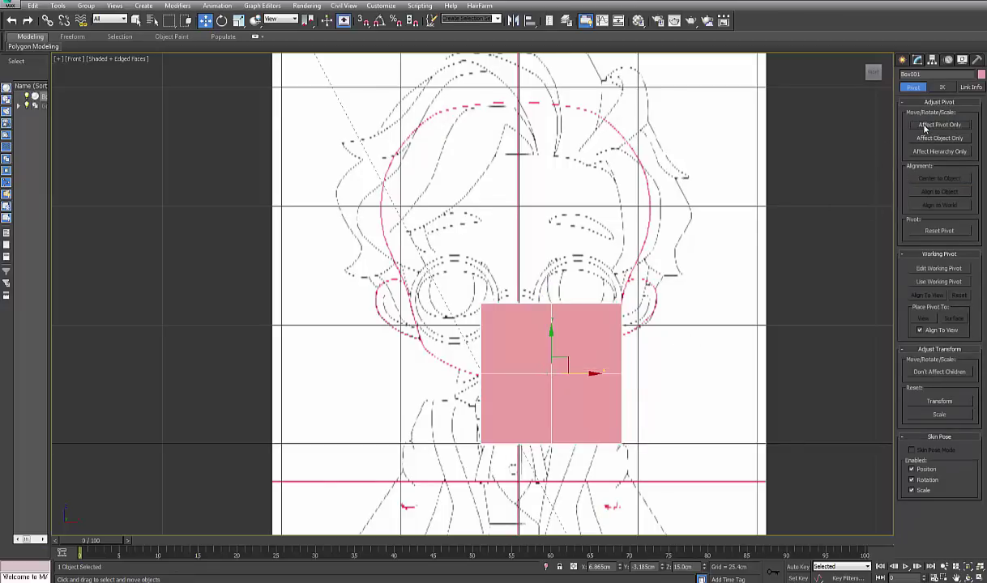
- Move the box onto the centre of the reference face at Z about 38.9 cm and scale it uniformly to about 150%
drag(551, 374, 544, 262)
key(alt+x)
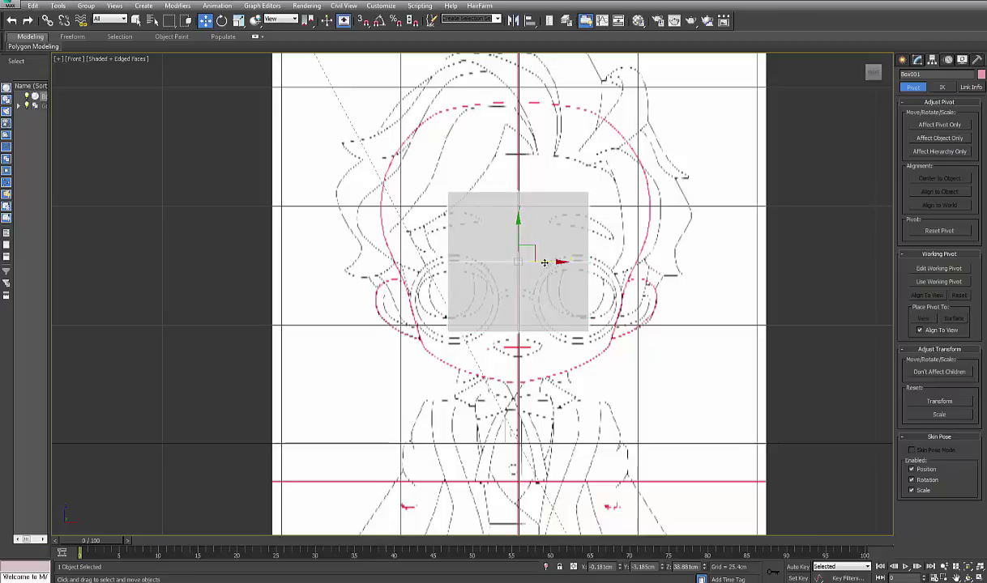
click(239, 21)
key(alt+w)
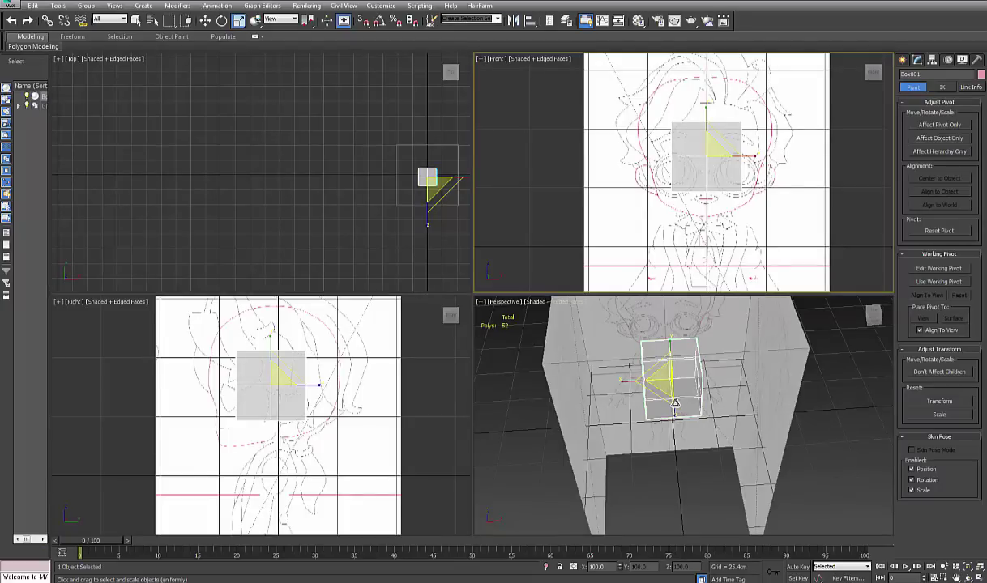
alt+middle_drag(675, 403, 675, 389)
key(alt+x)
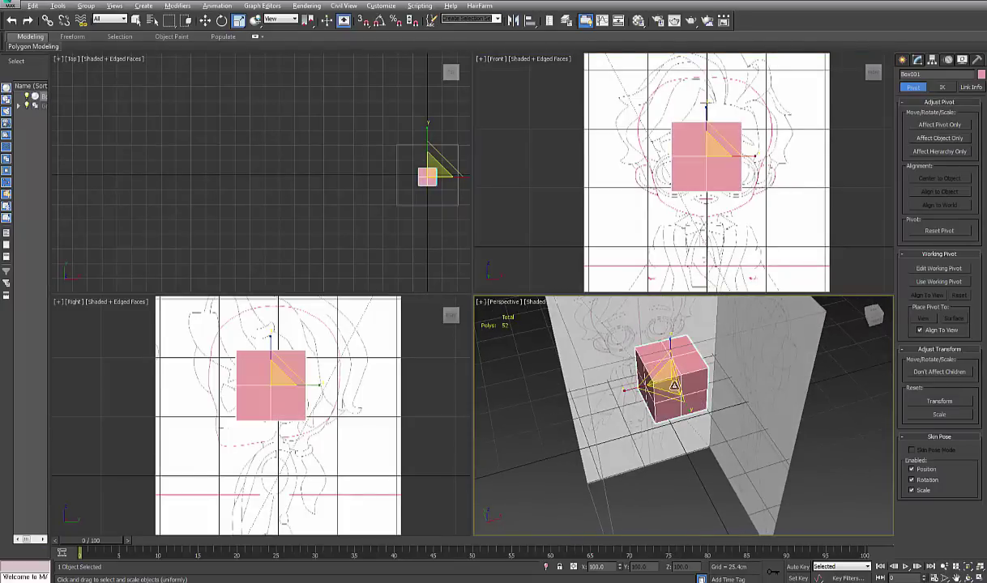
drag(672, 381, 672, 350)
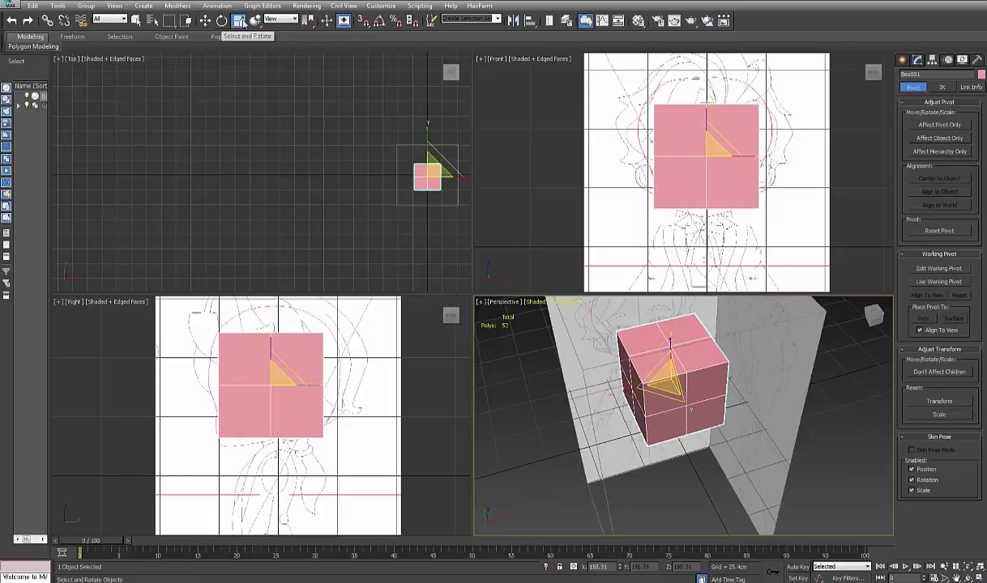
- Raise the box on the reference head to Z about 44.6 cm and scale it uniformly to about 163%
click(205, 20)
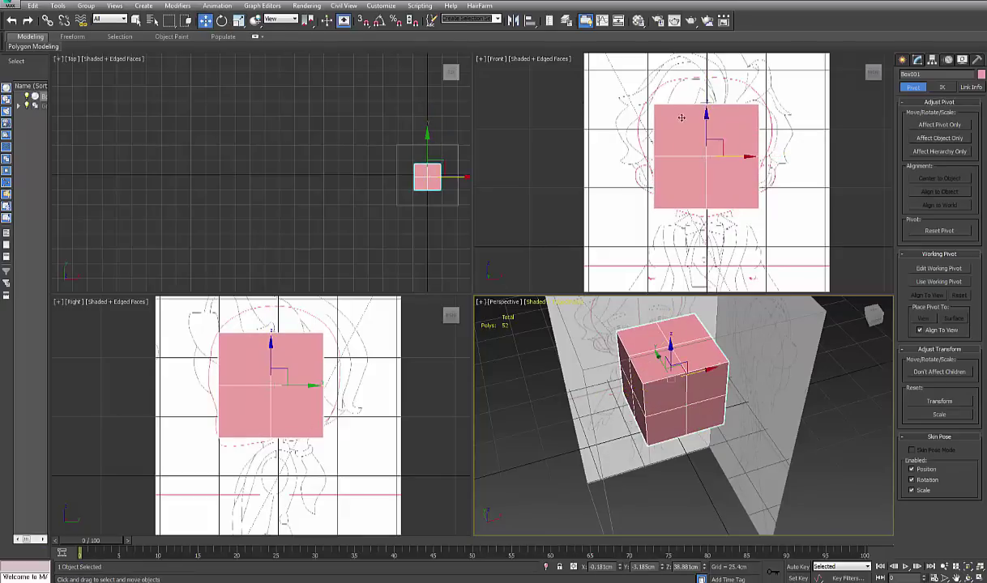
drag(707, 116, 707, 104)
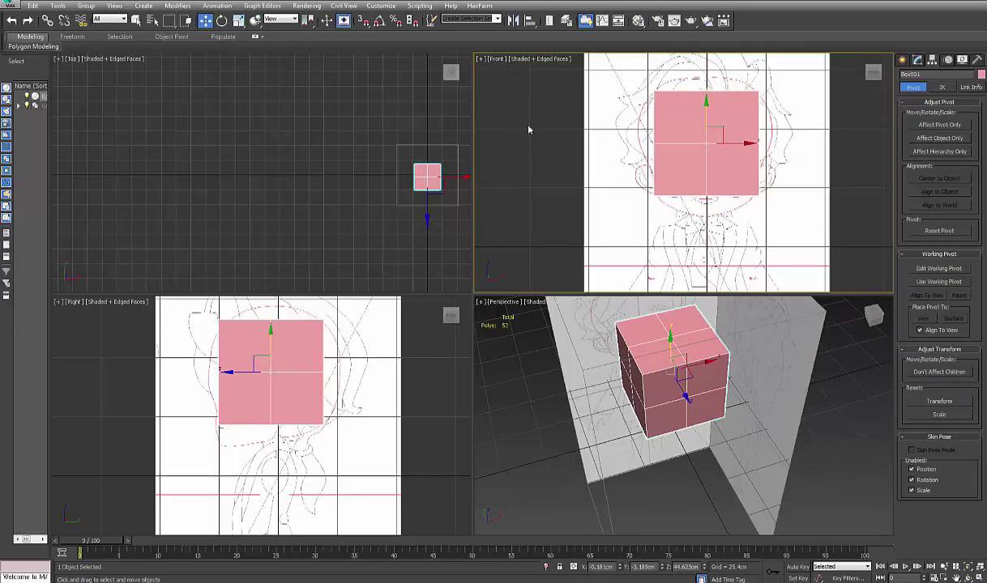
click(239, 21)
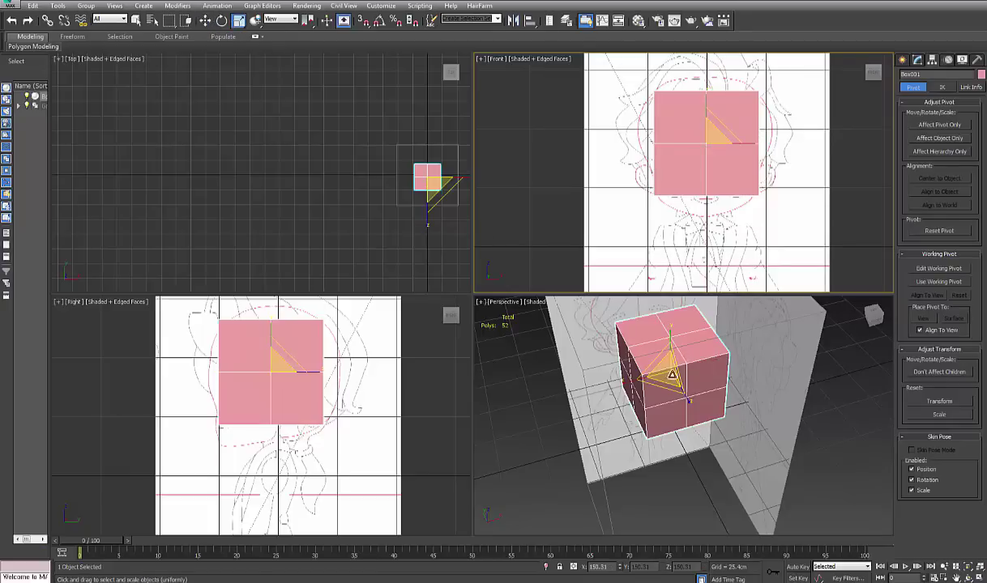
drag(671, 372, 672, 368)
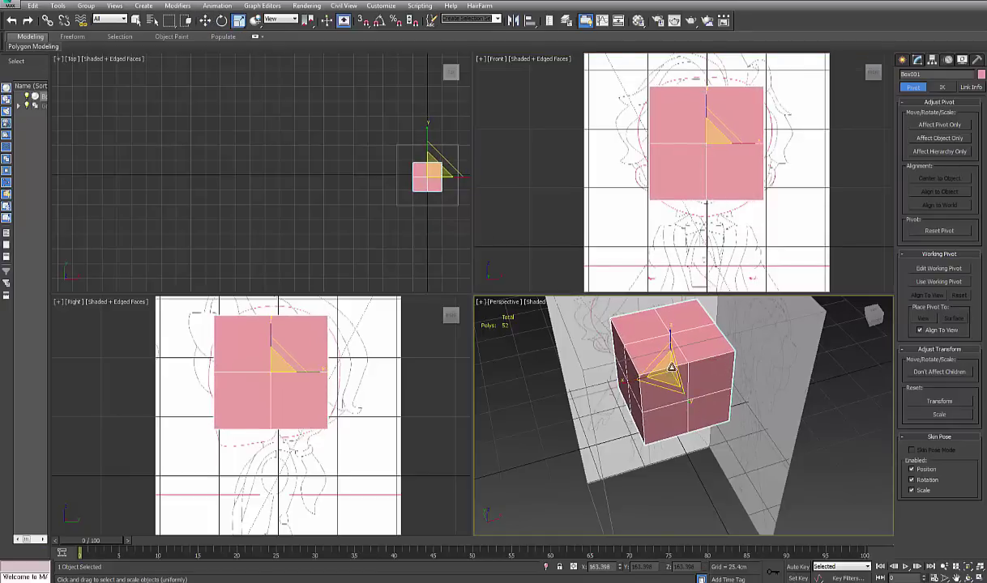
- Apply a Spherify modifier to the box to round it into a low-poly head base
click(901, 60)
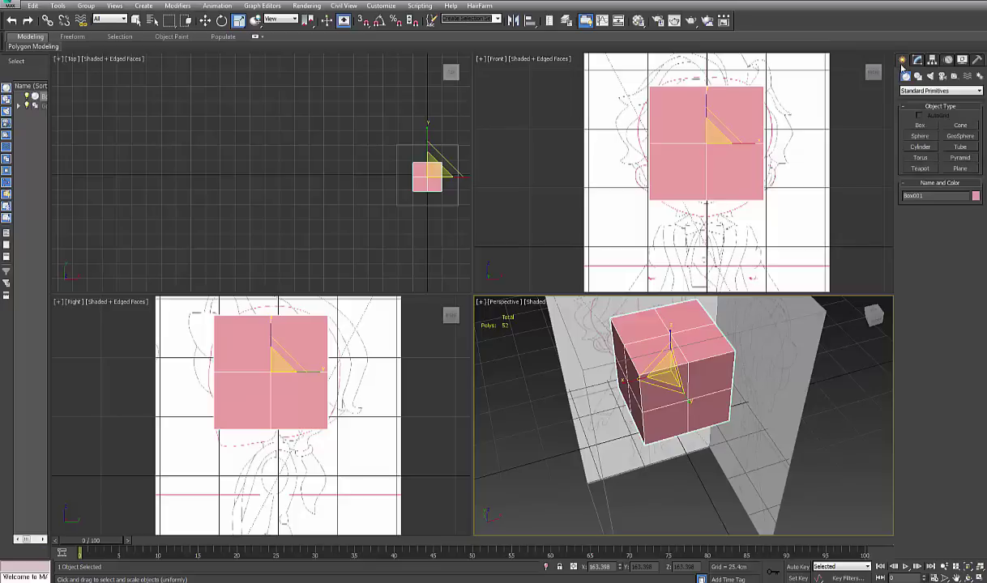
click(918, 60)
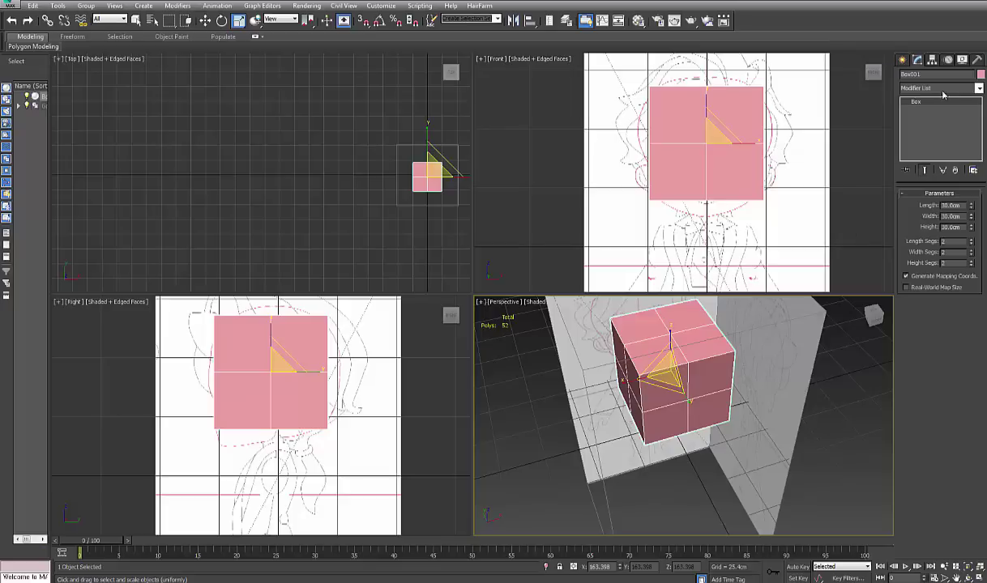
click(978, 89)
scroll(940, 324, down, 10)
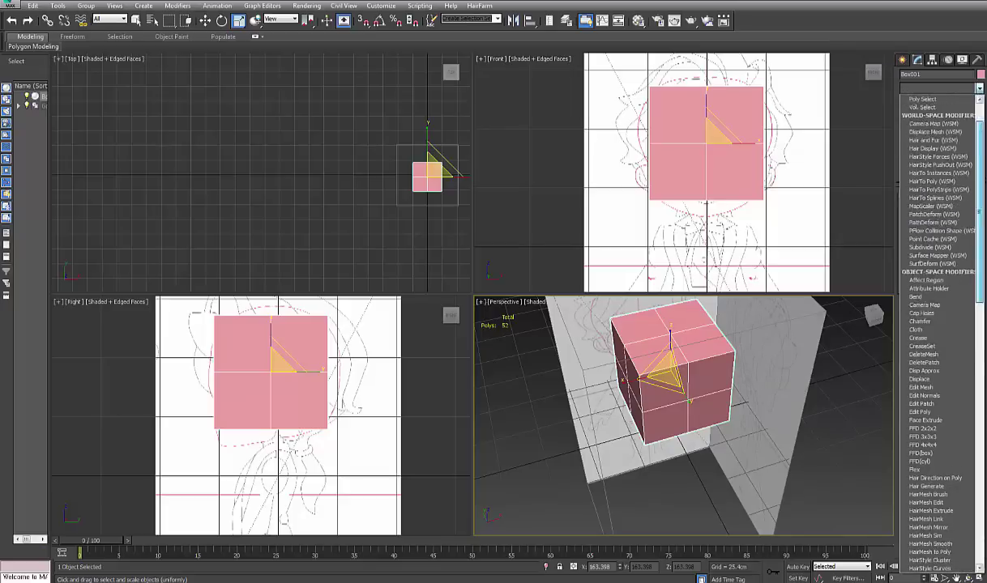
scroll(940, 324, down, 10)
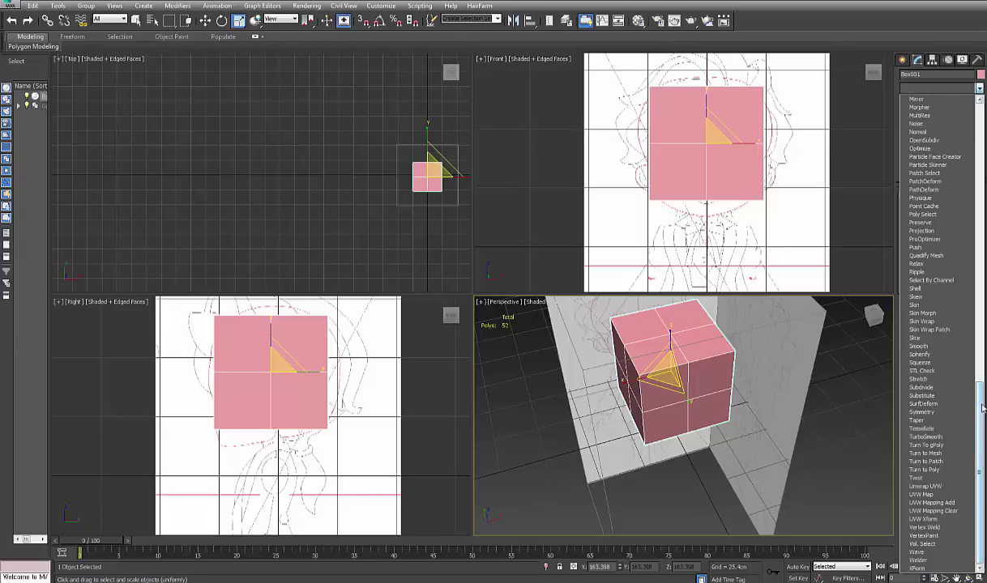
click(963, 362)
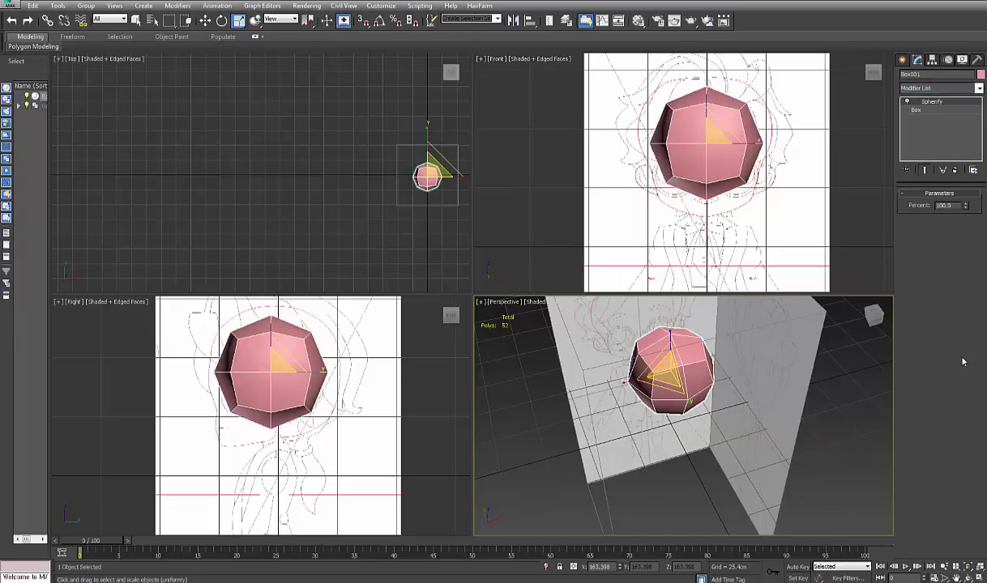
- Convert the spherified box to an Editable Poly
right_click(724, 123)
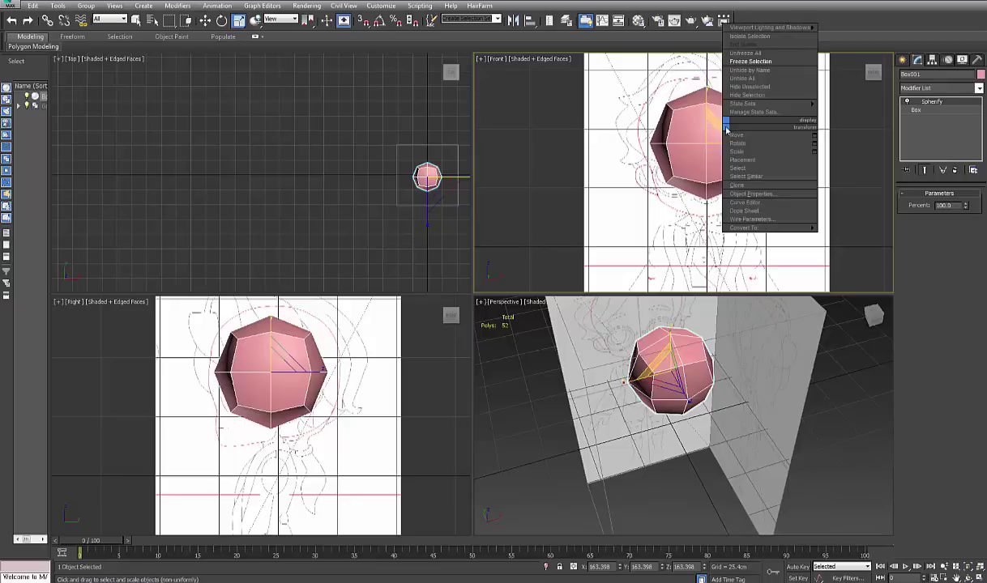
mouse_move(768, 232)
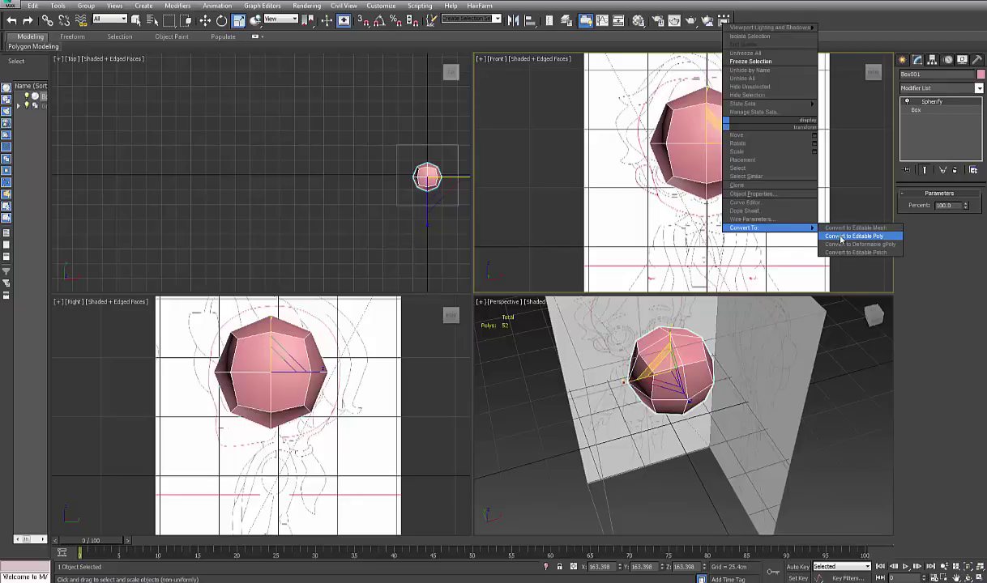
click(841, 236)
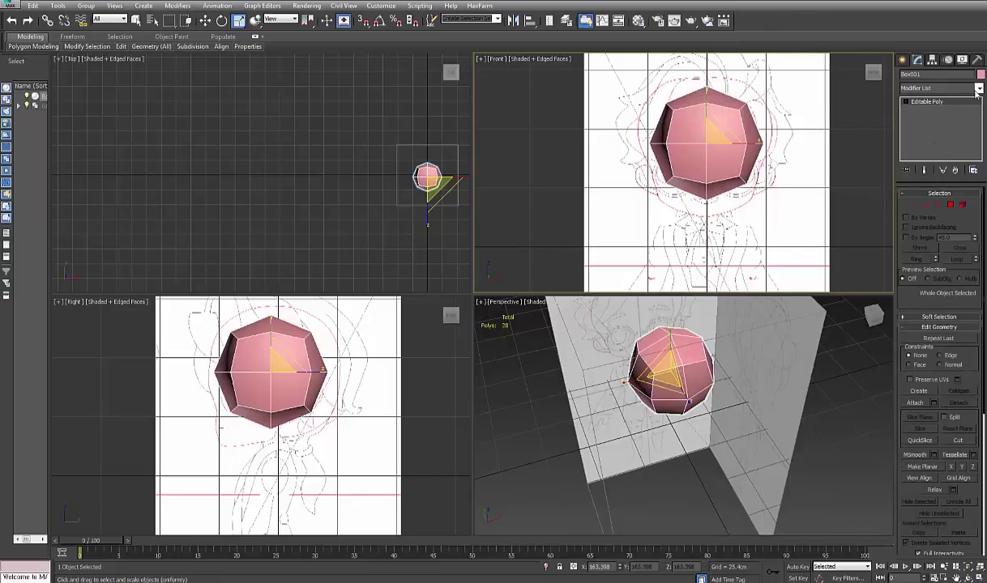
- Delete all polygons on the left half of the sphere as seen in the front view, and leave polygon mode
click(951, 205)
drag(615, 83, 701, 202)
key(Delete)
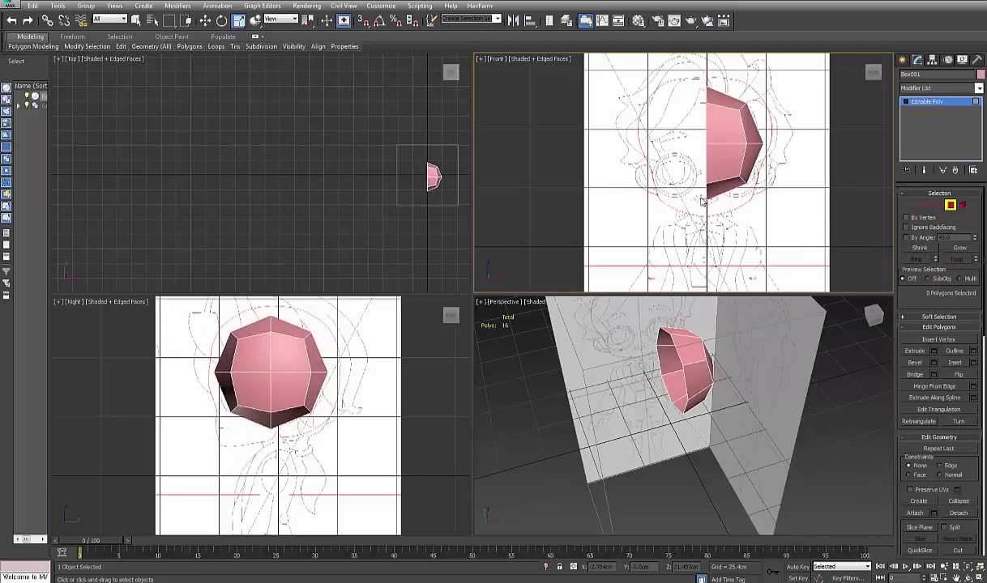
click(949, 205)
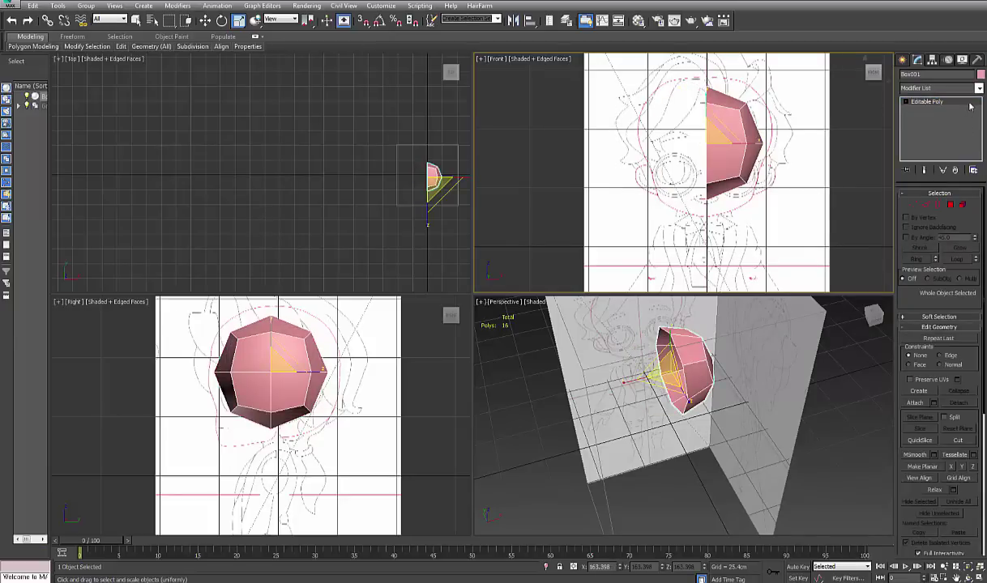
- Mirror the half sphere with a Symmetry modifier, and return to the Editable Poly level with the end result shown
click(940, 88)
scroll(940, 324, down, 15)
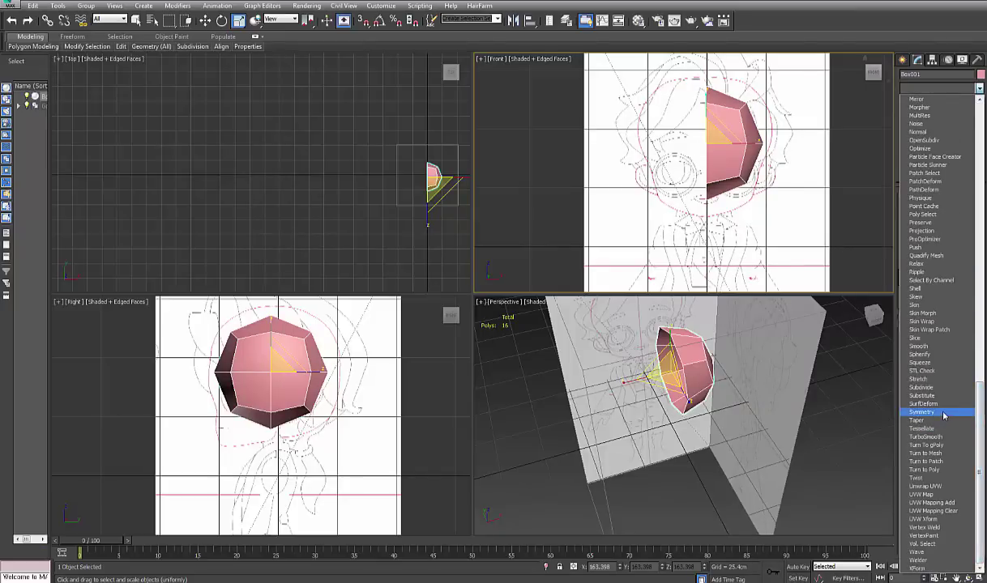
click(922, 413)
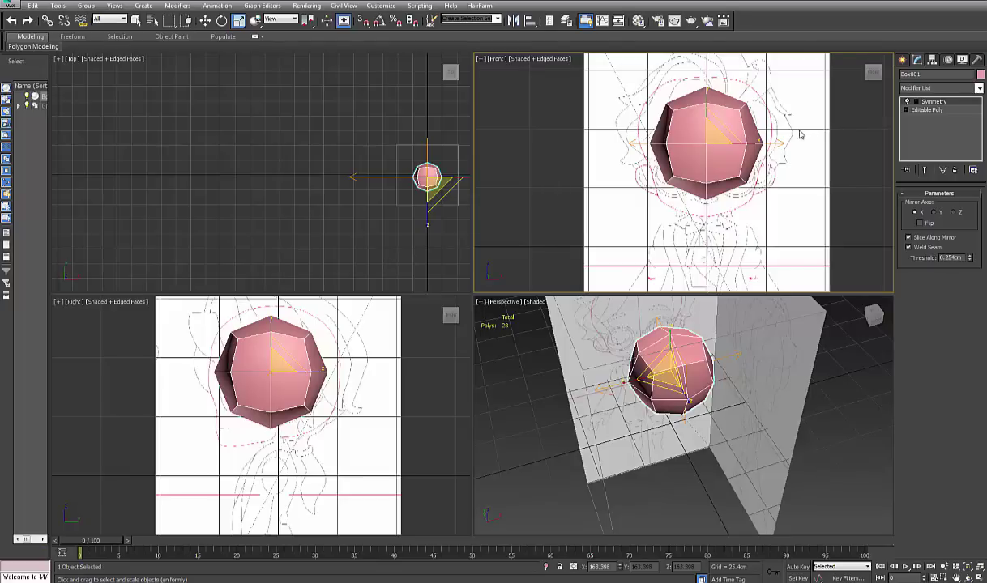
click(926, 109)
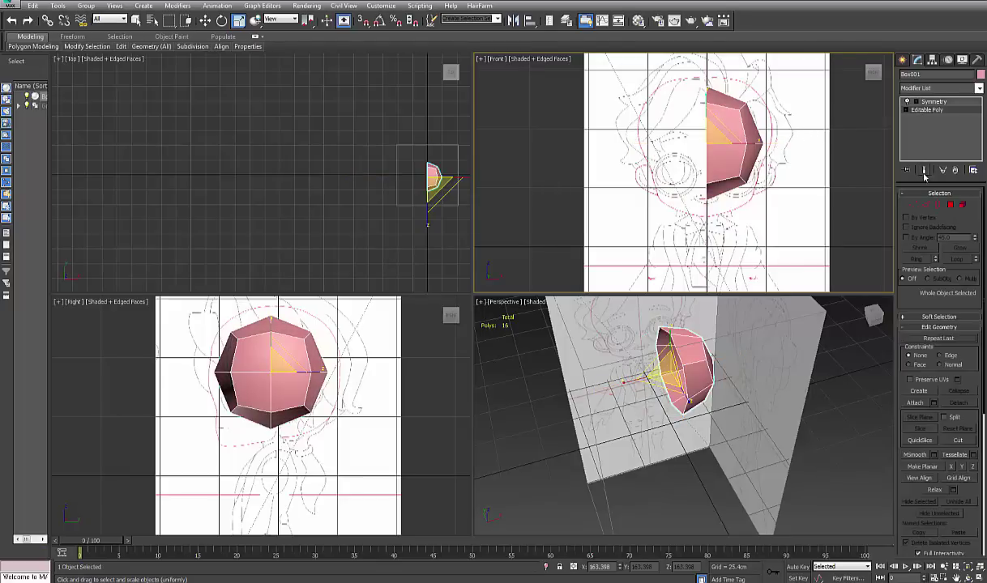
click(926, 171)
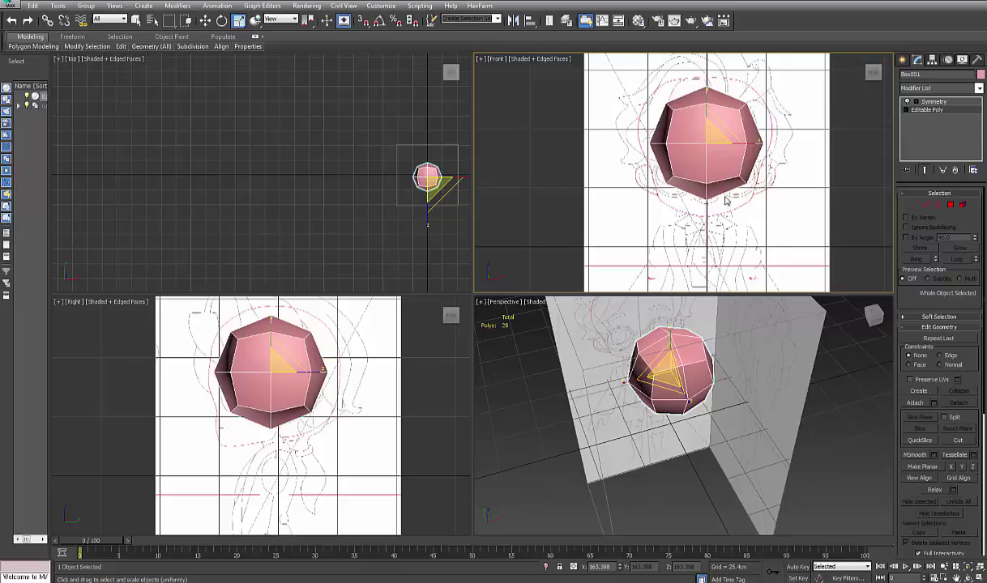
- Make the mesh see-through in the enlarged front view and raise its top-centre vertices to the top of the head outline
middle_drag(689, 189, 679, 211)
click(911, 206)
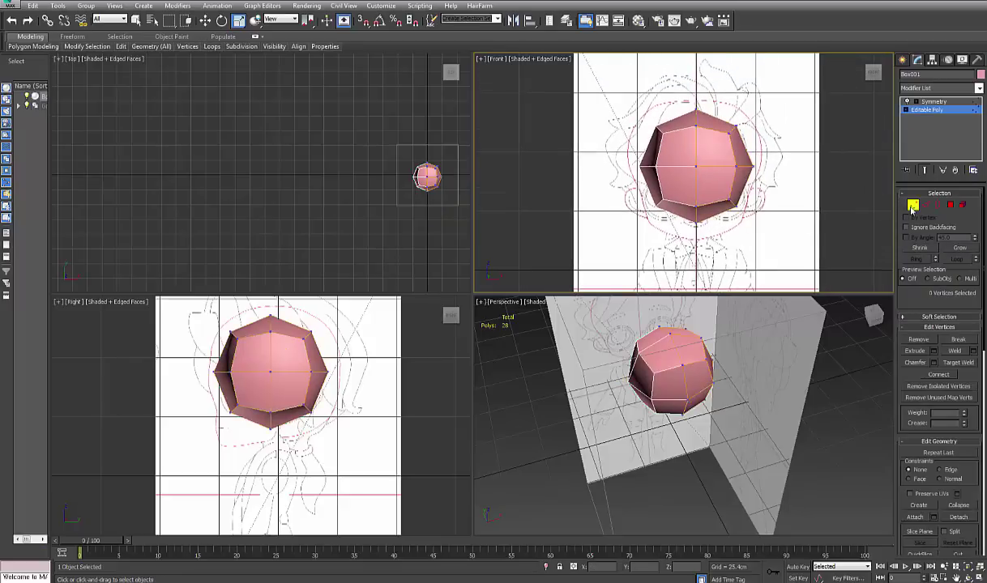
middle_drag(781, 211, 782, 235)
key(alt+w)
middle_drag(584, 318, 590, 276)
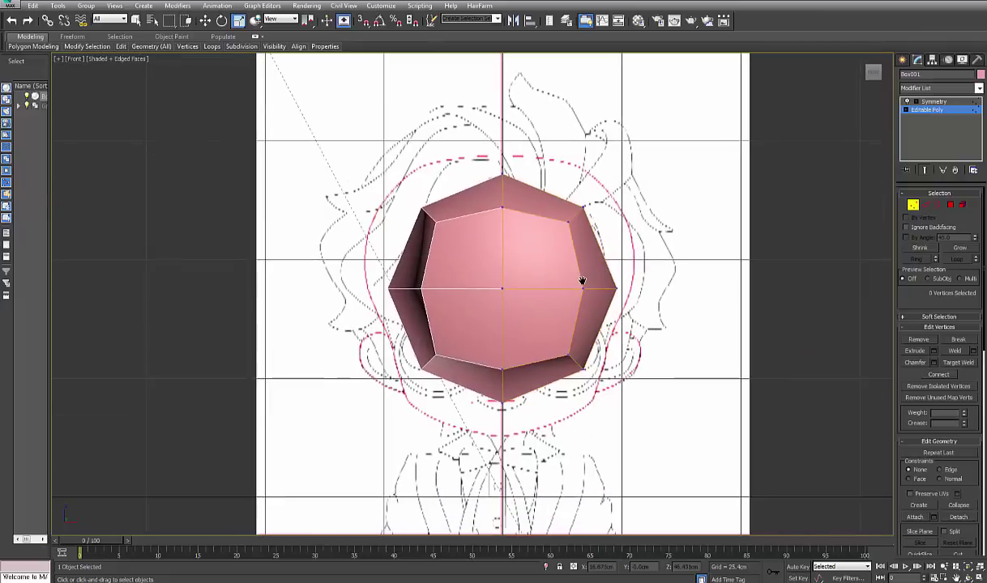
key(alt+x)
key(w)
drag(483, 193, 523, 222)
drag(503, 171, 503, 158)
drag(482, 159, 503, 145)
- Move the mid-side vertices outward to the head outline and the lower side vertices down and outward to the jaw outline
click(579, 288)
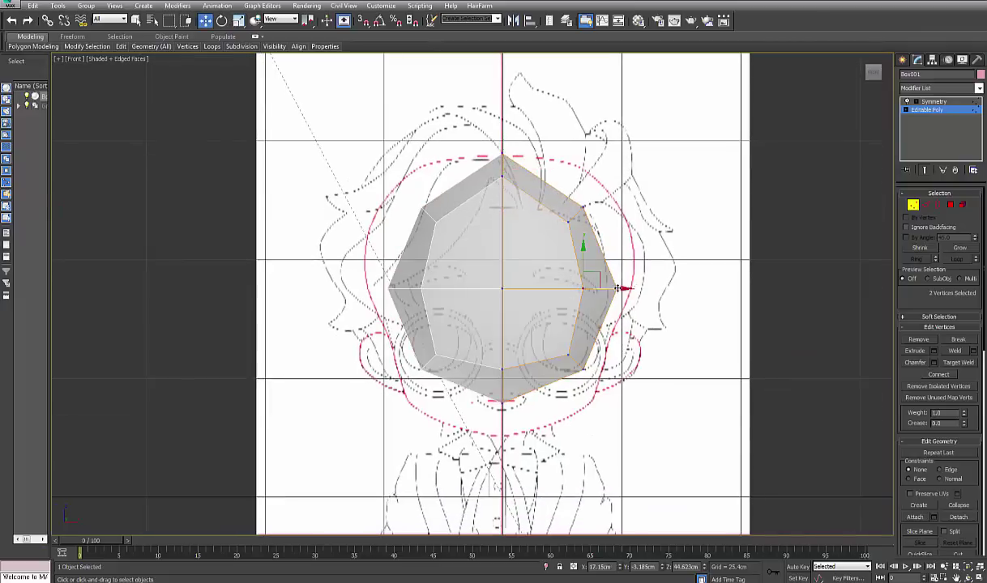
drag(620, 288, 648, 288)
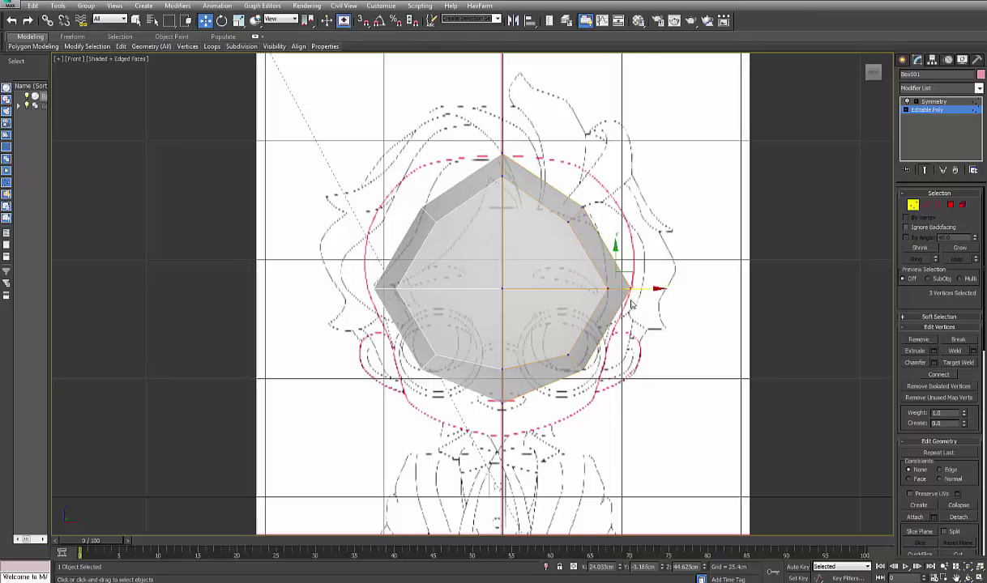
drag(536, 330, 598, 383)
drag(575, 362, 584, 393)
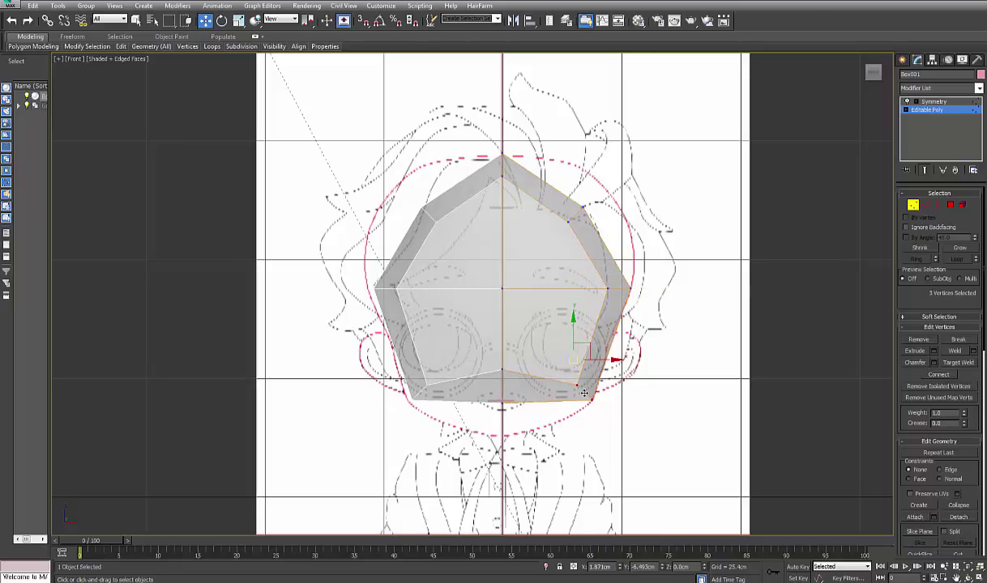
- Lower the bottom-centre vertices to the chin outline and pull the upper side vertices up and outward toward the head outline
drag(486, 354, 502, 386)
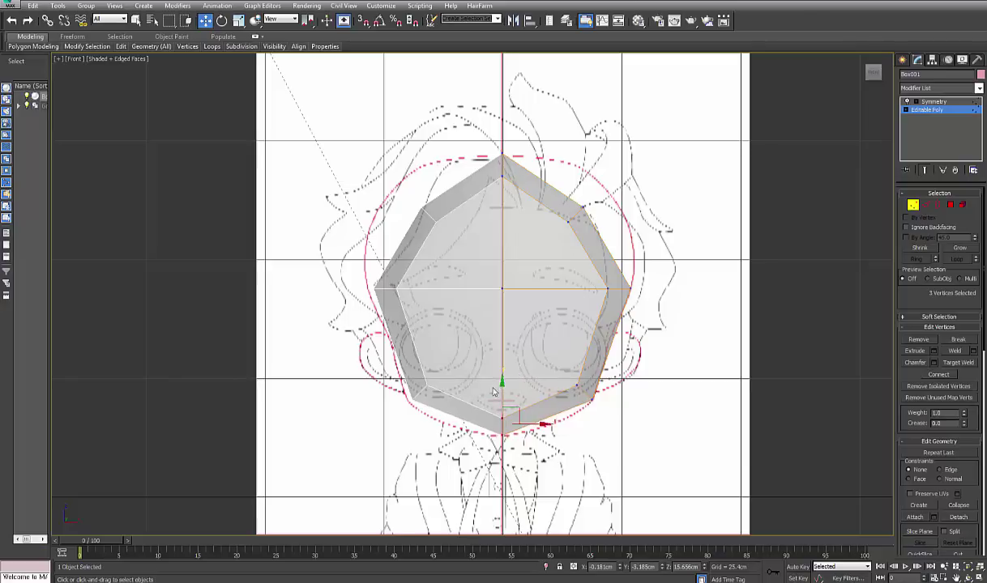
click(583, 212)
drag(574, 216, 600, 204)
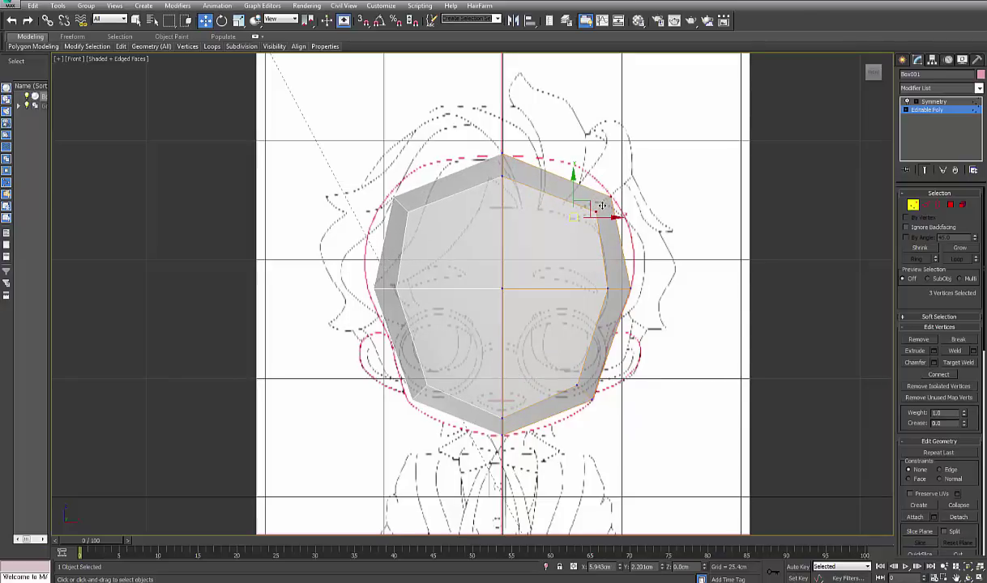
- Nudge the inner mid-side vertices slightly outward in the front view
middle_drag(589, 300, 588, 256)
scroll(588, 257, up, 2)
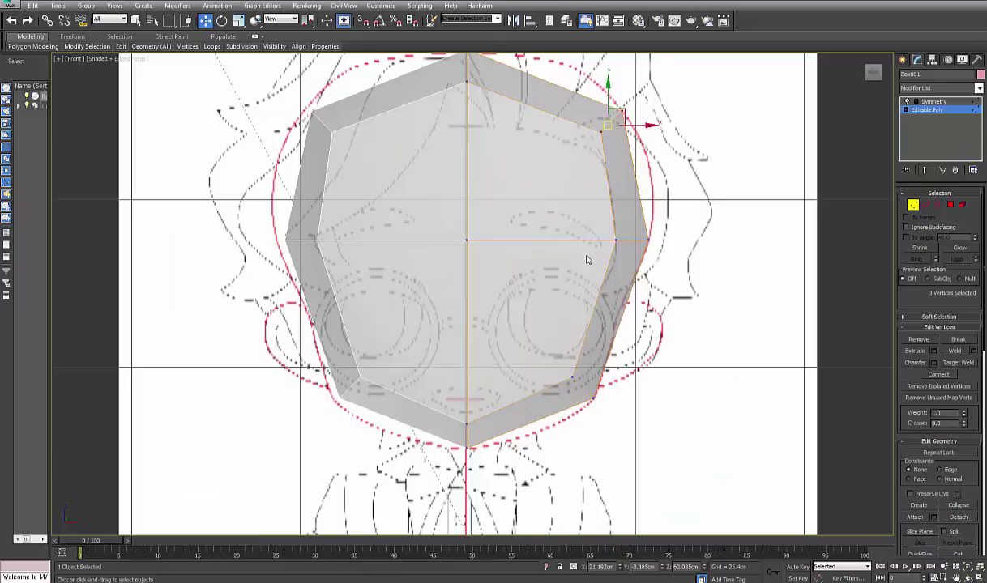
drag(573, 219, 639, 239)
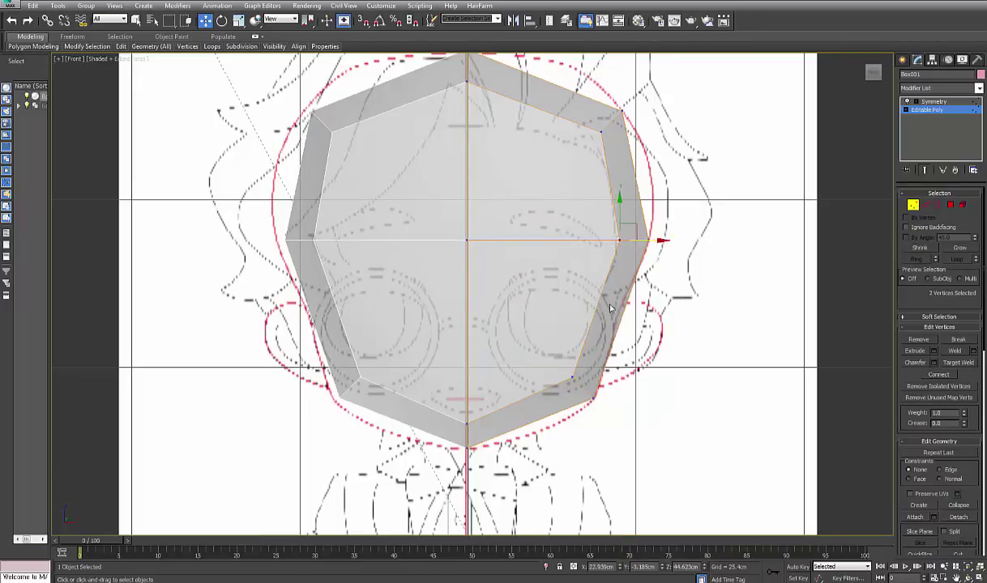
- Spread the inner ring vertices toward the outer ring at the chin, jaw and top centre in the front view
middle_drag(610, 306, 612, 255)
mouse_move(452, 356)
mouse_down()
mouse_move(486, 384)
mouse_move(468, 361)
mouse_up()
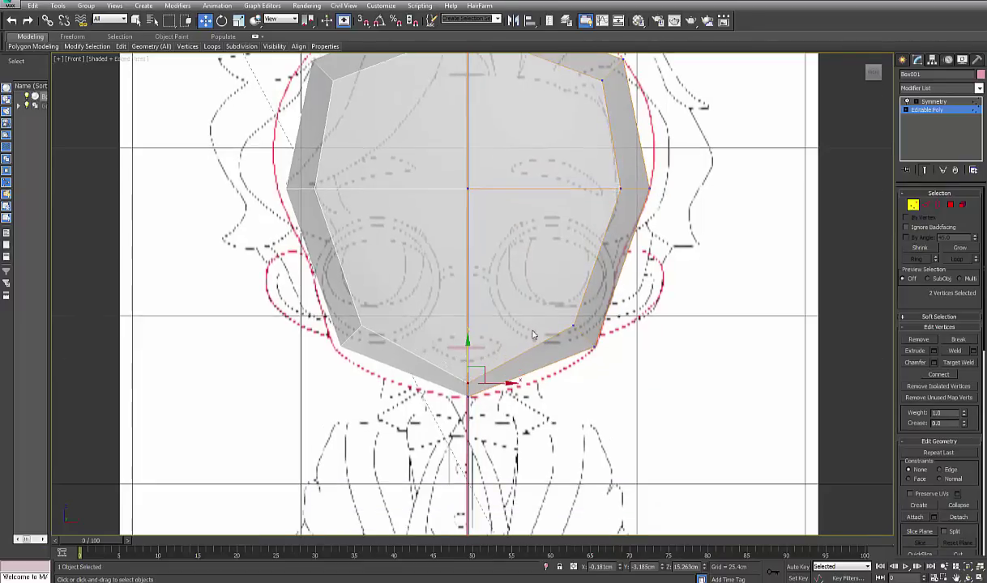
drag(550, 312, 576, 338)
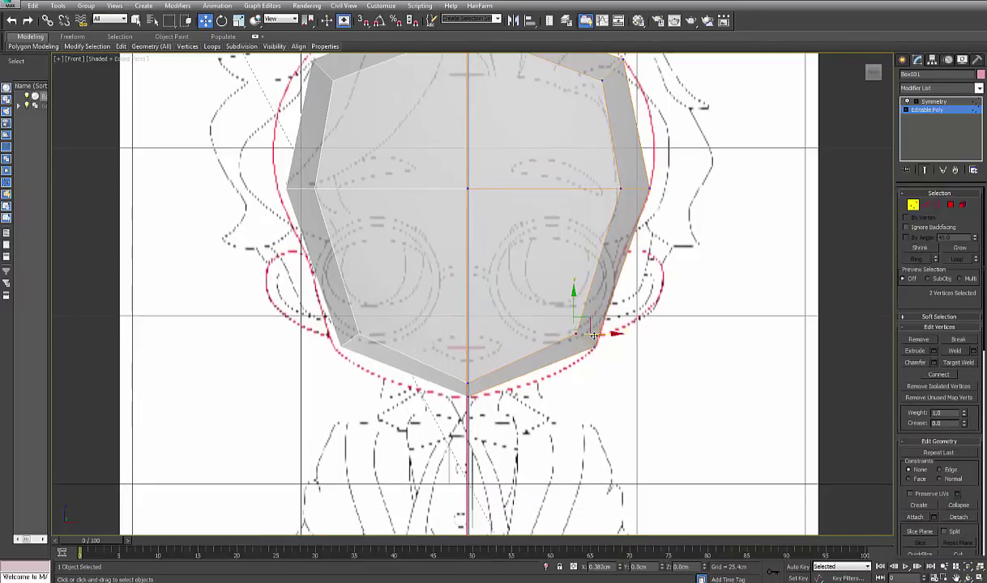
middle_drag(599, 241, 638, 362)
click(645, 206)
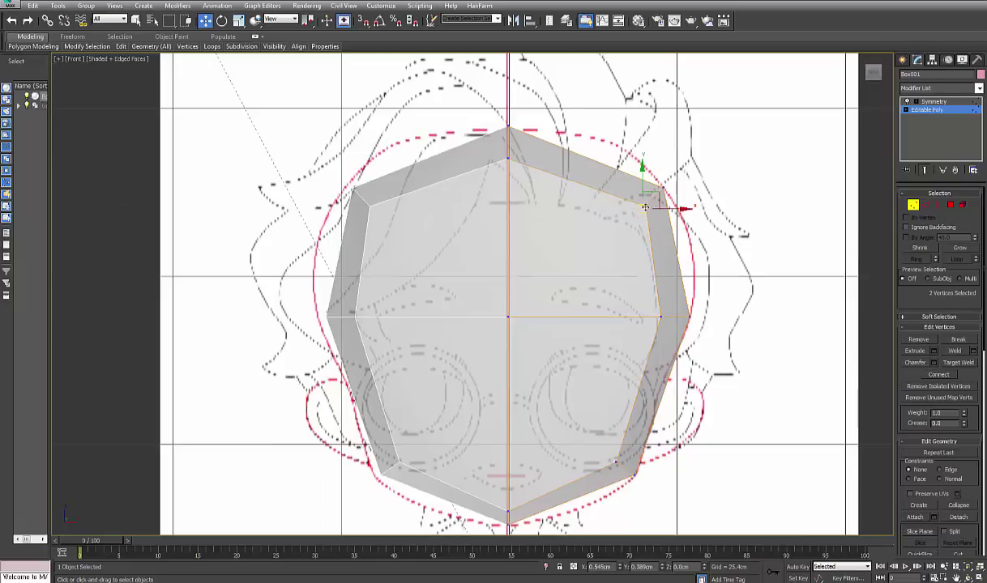
click(509, 160)
drag(507, 139, 507, 135)
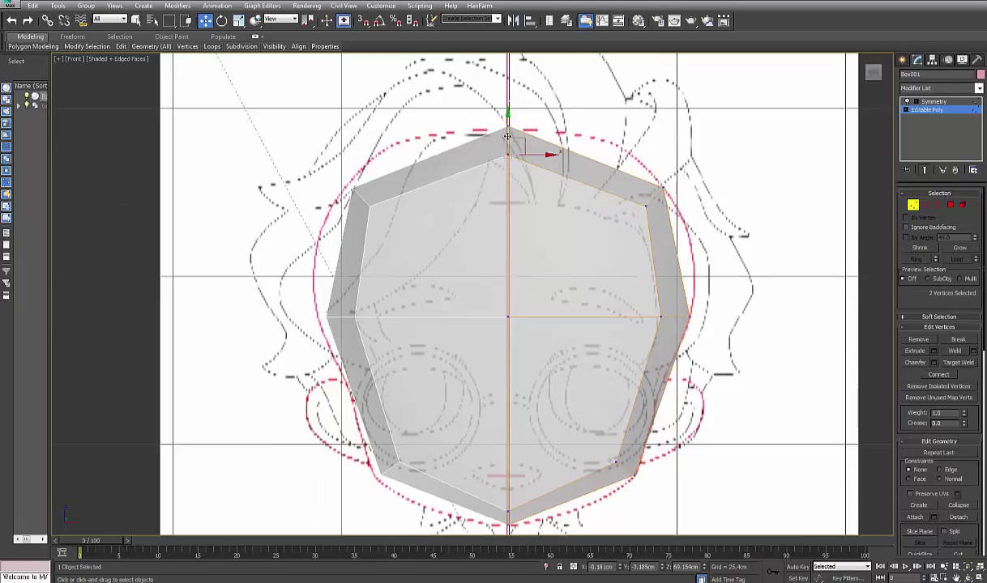
- In the enlarged side view, move the lower front vertices down and forward to the chin outline
middle_drag(543, 267, 539, 186)
scroll(536, 278, down, 2)
key(alt+w)
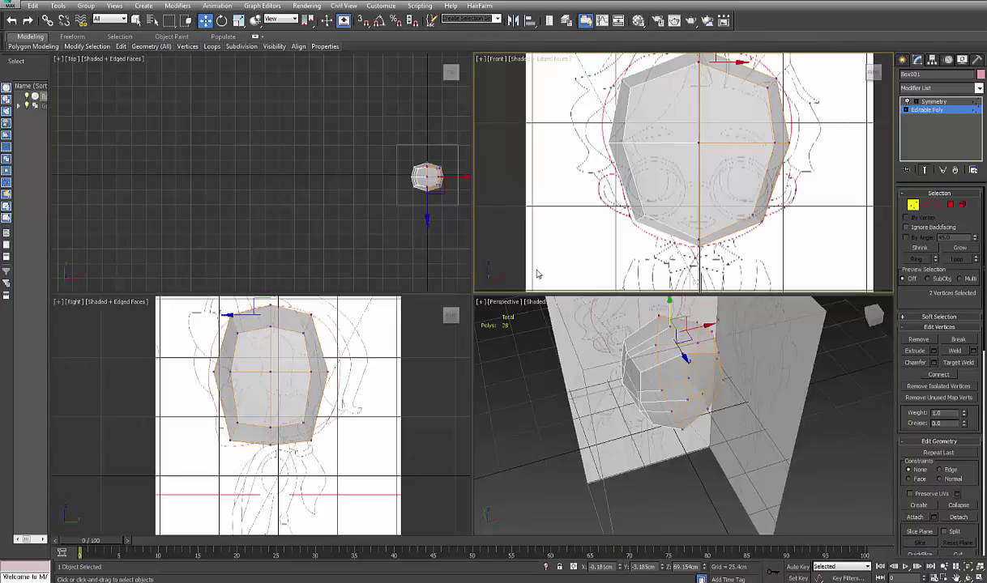
middle_drag(406, 355, 406, 371)
key(alt+w)
middle_drag(541, 305, 541, 321)
drag(445, 330, 392, 399)
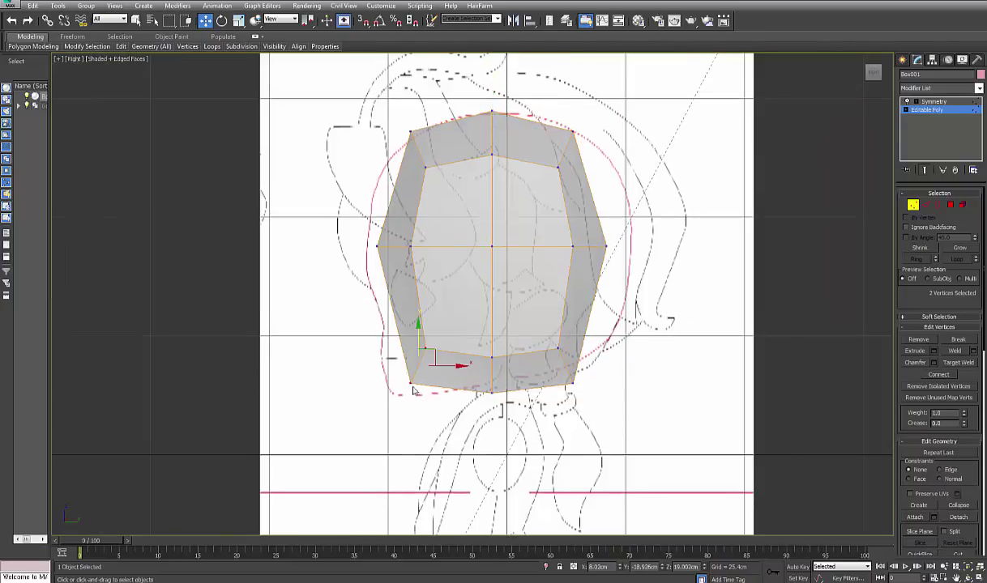
drag(430, 355, 413, 365)
- Lower the mid-height and upper back vertices slightly in the side view, pulling the front and back ones out to the head outline
middle_drag(478, 302, 503, 350)
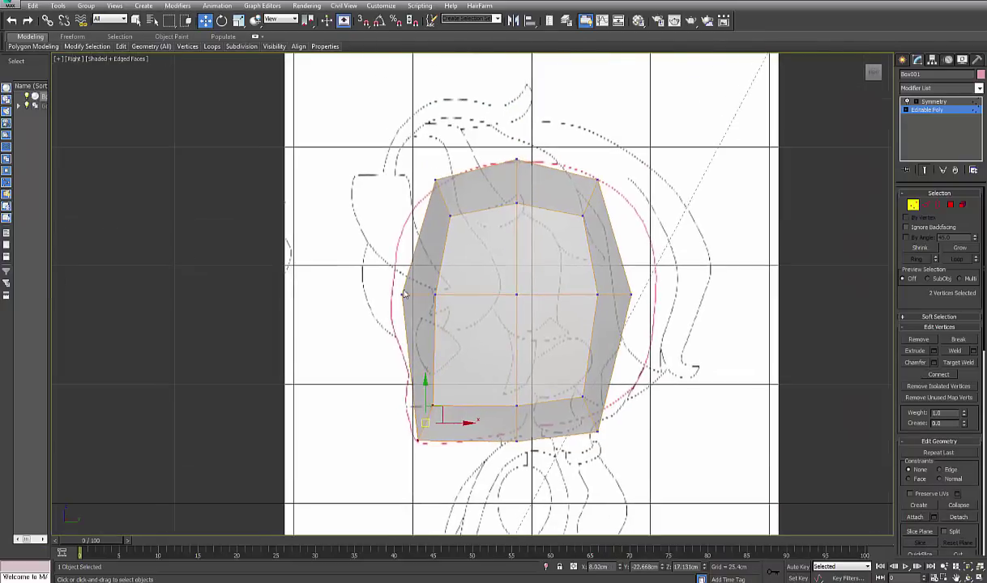
drag(452, 280, 409, 317)
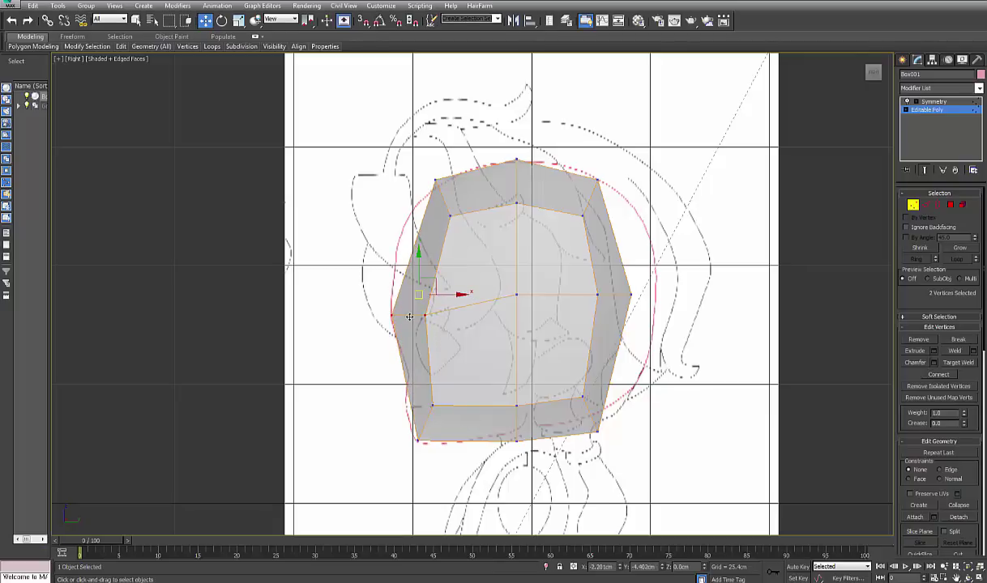
click(516, 315)
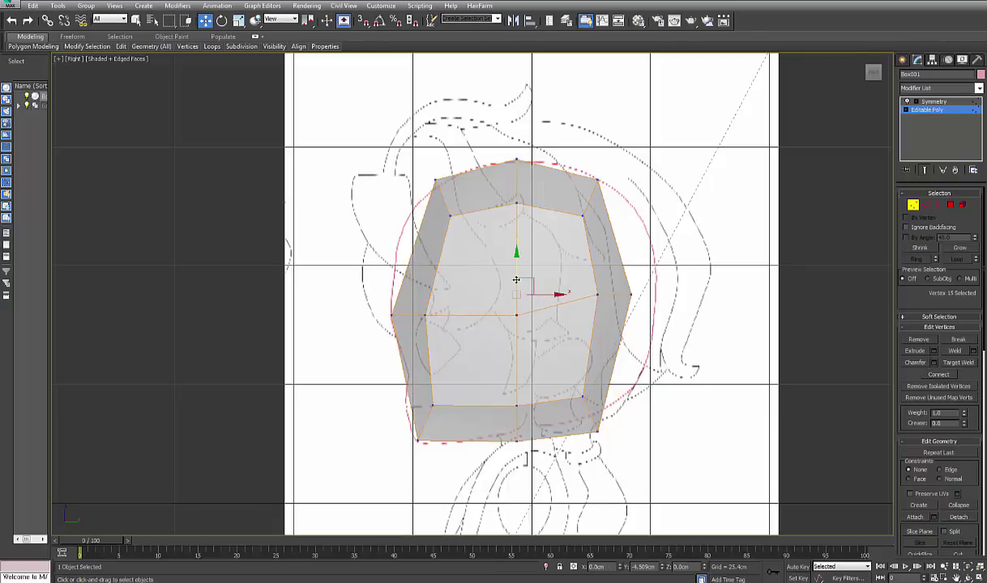
drag(517, 280, 639, 315)
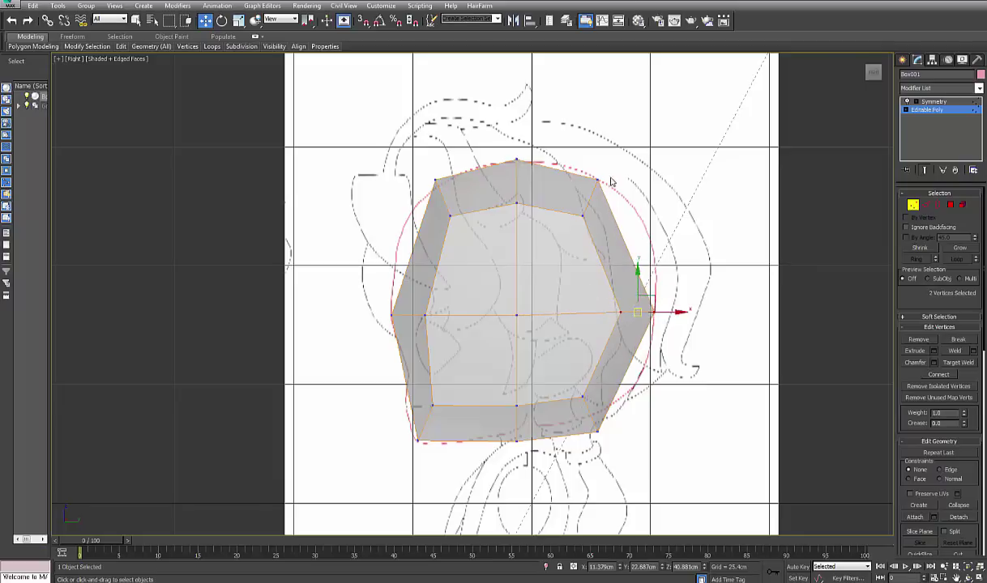
drag(611, 177, 562, 228)
drag(592, 197, 619, 217)
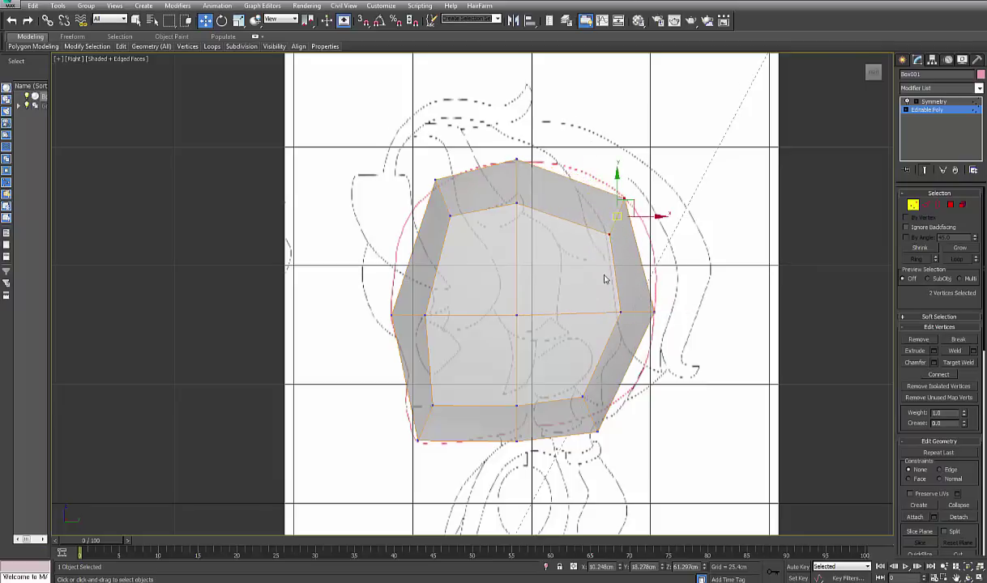
- Fit the upper front and lower back vertices to the side outline and spread the inner side vertices toward the outer ring
middle_drag(604, 279, 582, 243)
click(599, 276)
drag(619, 276, 627, 276)
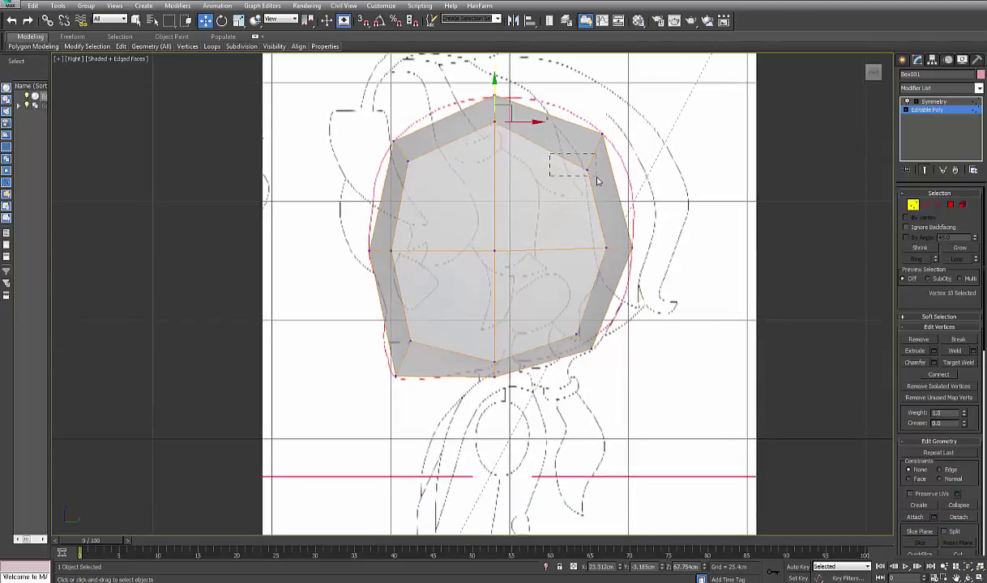
drag(597, 182, 587, 154)
middle_drag(587, 262, 585, 226)
mouse_move(451, 275)
mouse_down()
mouse_move(402, 323)
mouse_move(413, 316)
mouse_up()
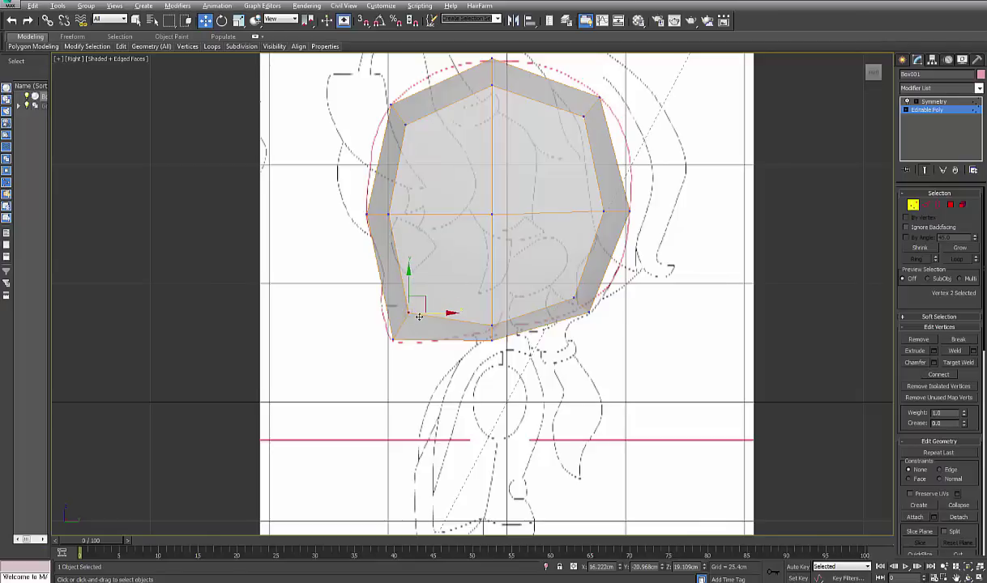
- In the enlarged front view, raise the lower side vertices to the jaw outline and move the foremost jaw vertex outward
key(alt+w)
middle_drag(649, 244, 624, 235)
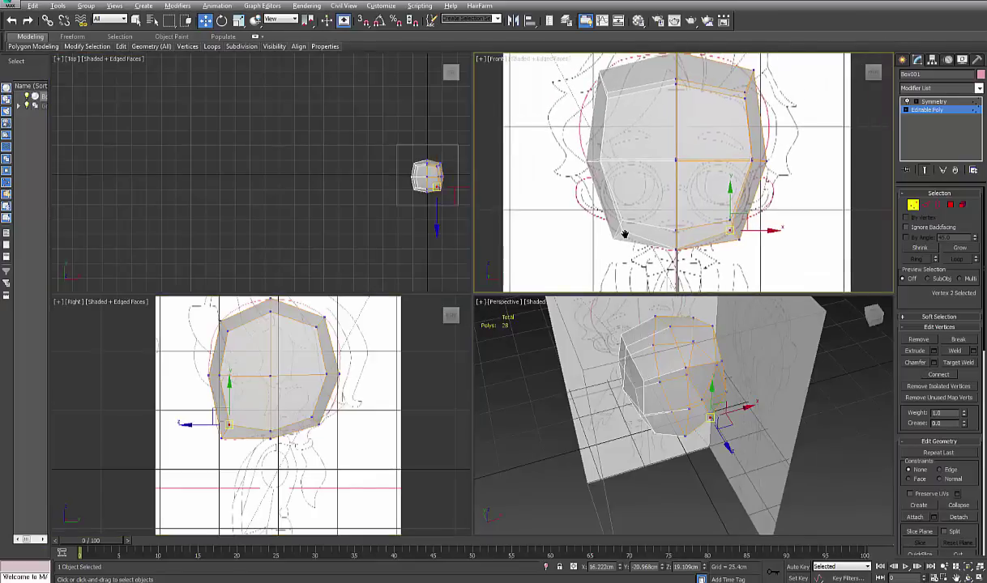
key(alt+w)
scroll(620, 324, up, 5)
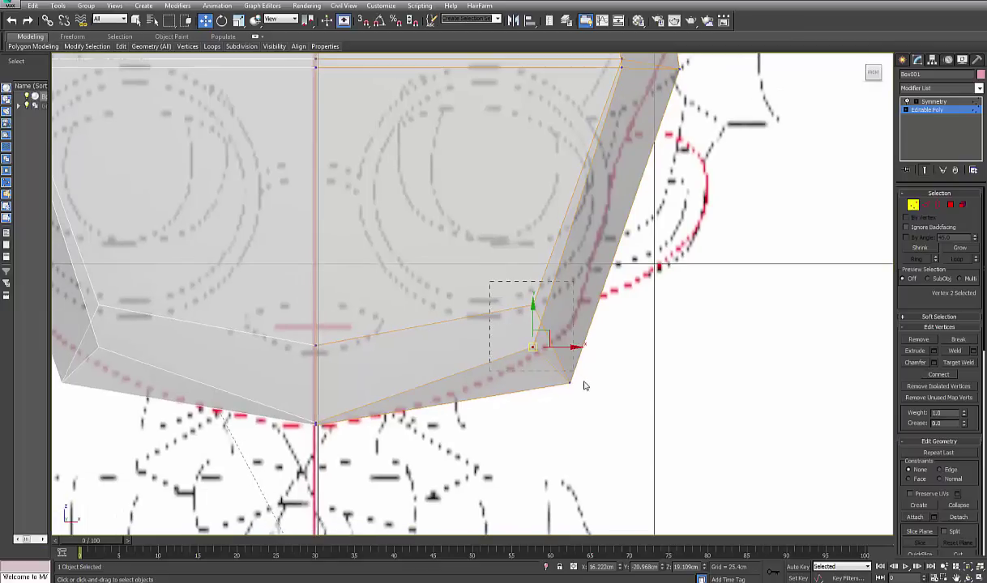
mouse_move(585, 387)
mouse_down()
mouse_move(589, 399)
mouse_move(577, 389)
mouse_up()
drag(548, 346, 551, 317)
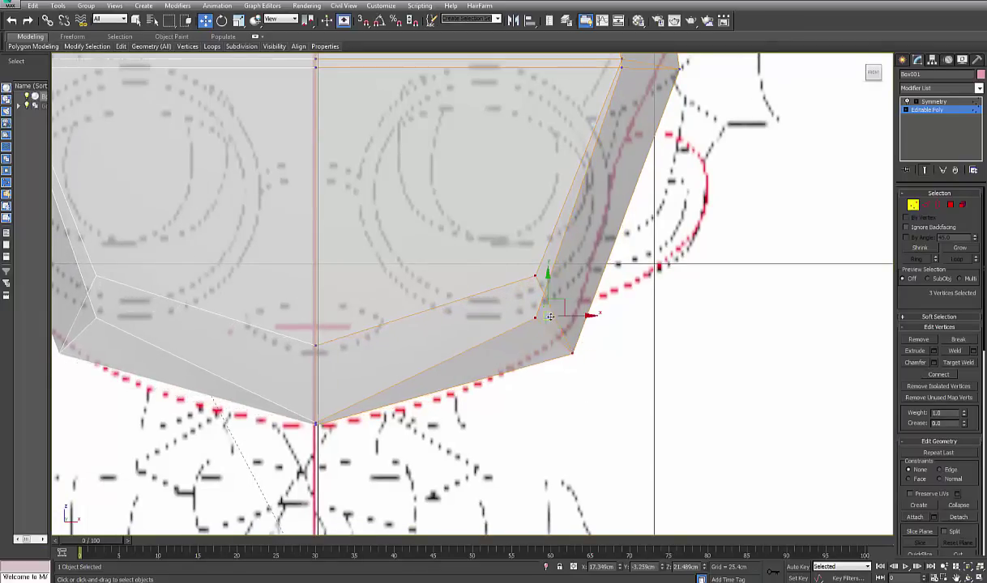
click(571, 353)
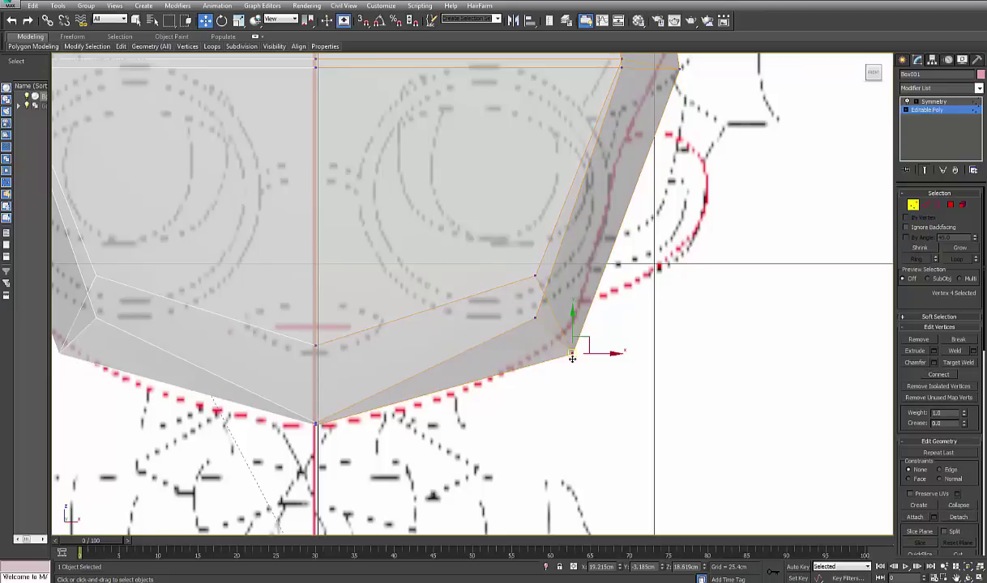
drag(572, 358, 560, 315)
click(535, 319)
middle_drag(545, 320, 542, 335)
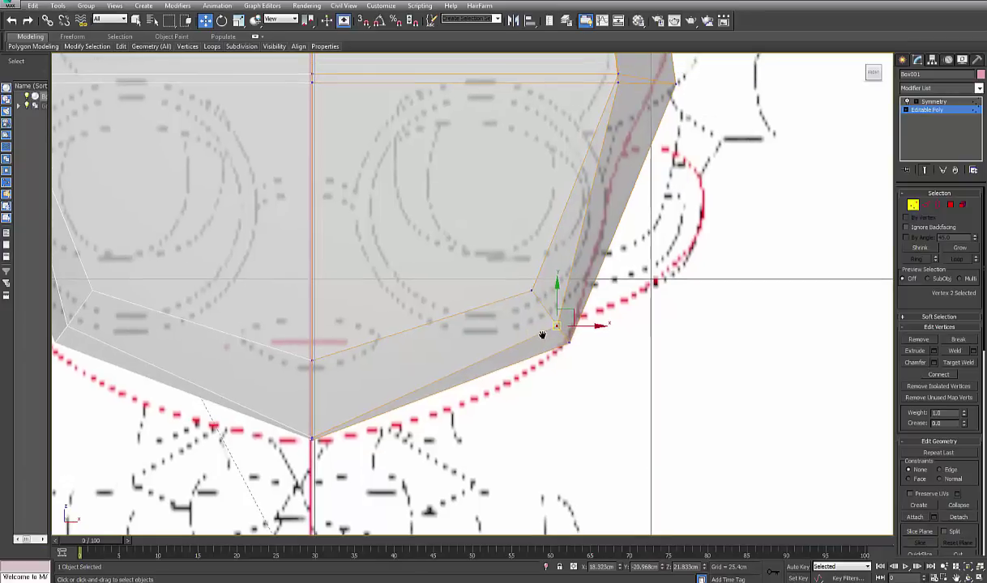
- Turn off the mesh's see-through display and examine the head's shape from other angles in the enlarged perspective view
key(alt+w)
middle_click(656, 355)
key(alt+x)
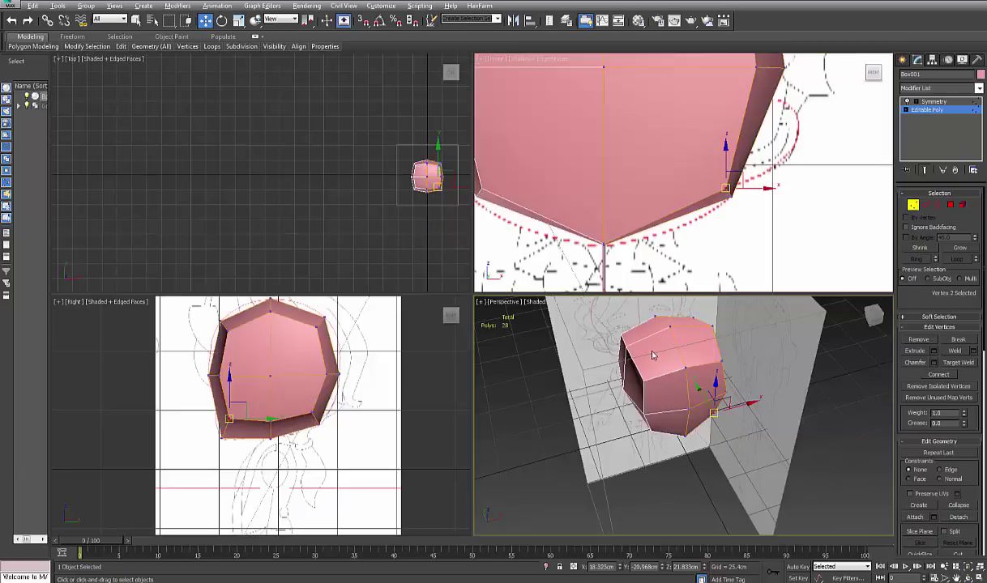
alt+middle_drag(655, 354, 644, 364)
key(alt+w)
alt+middle_drag(588, 337, 525, 320)
- In the enlarged side view, connect the ring of horizontal edges in front of the centre line with one segment
key(alt+w)
middle_click(458, 357)
key(alt+w)
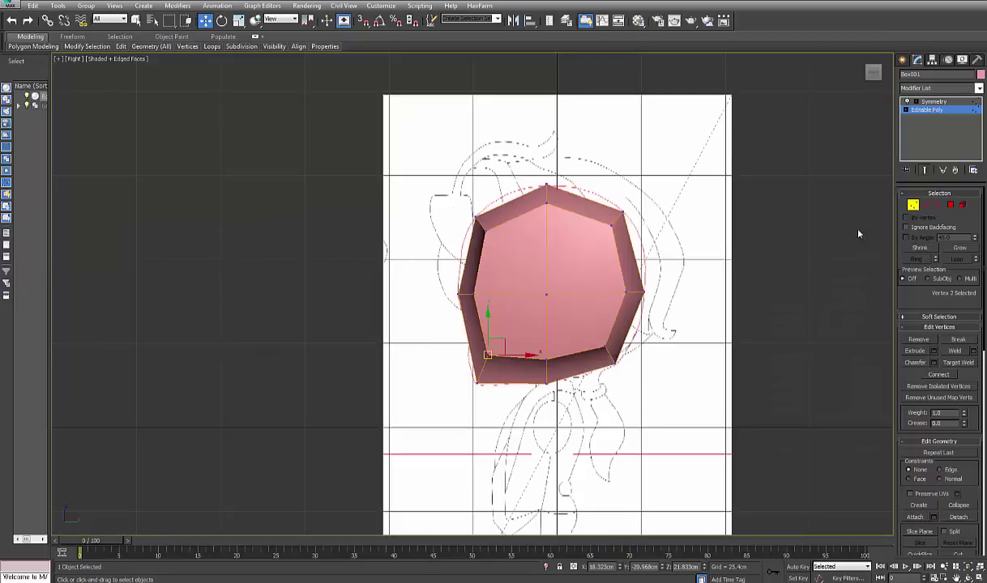
click(925, 204)
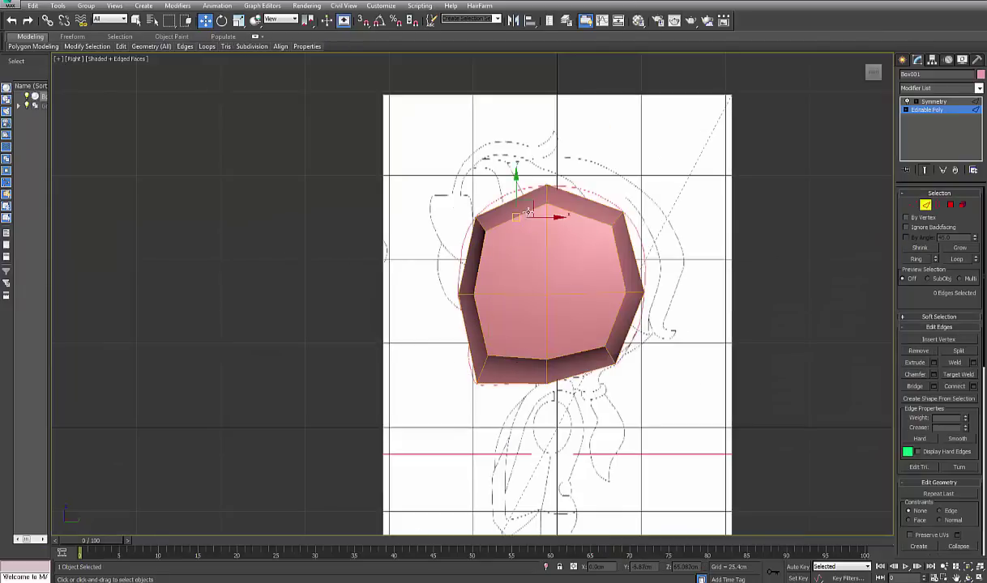
double_click(523, 294)
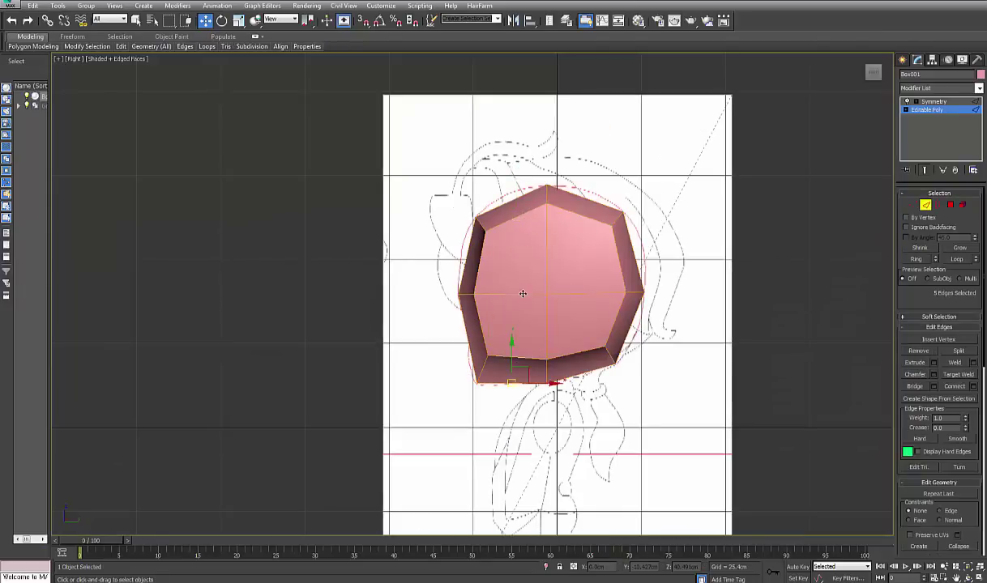
click(972, 387)
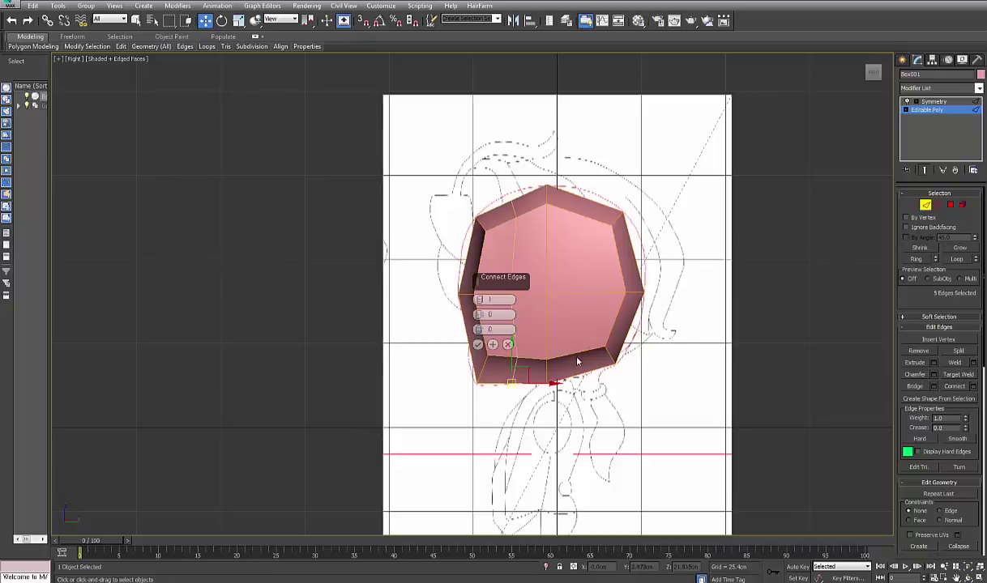
click(478, 346)
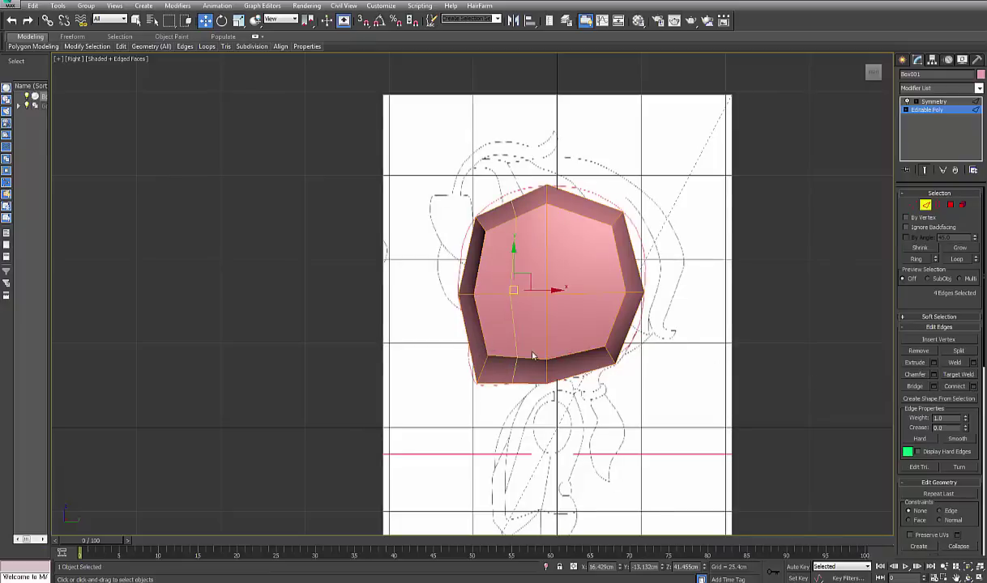
- Change the head's object colour to light grey
scroll(529, 344, up, 5)
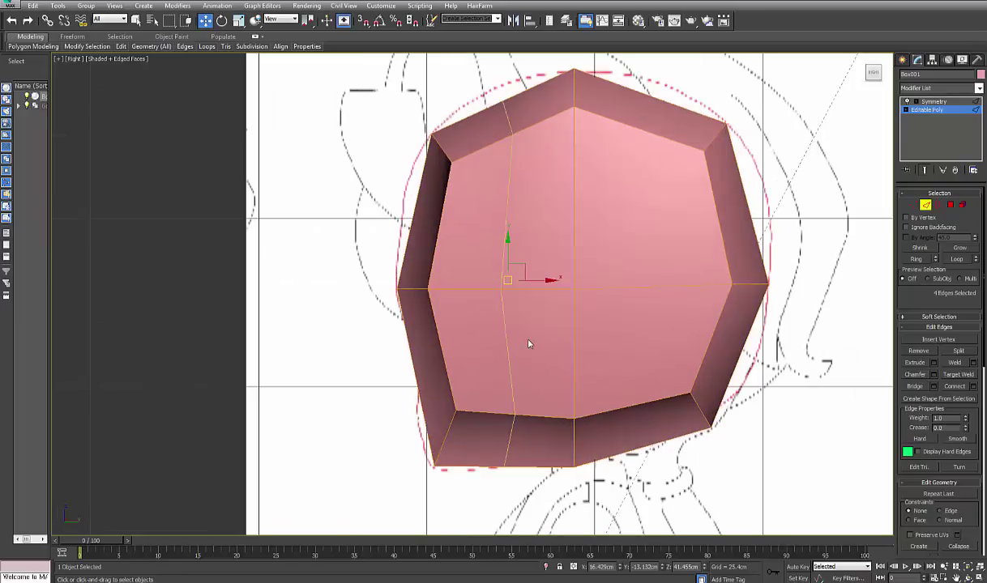
click(981, 73)
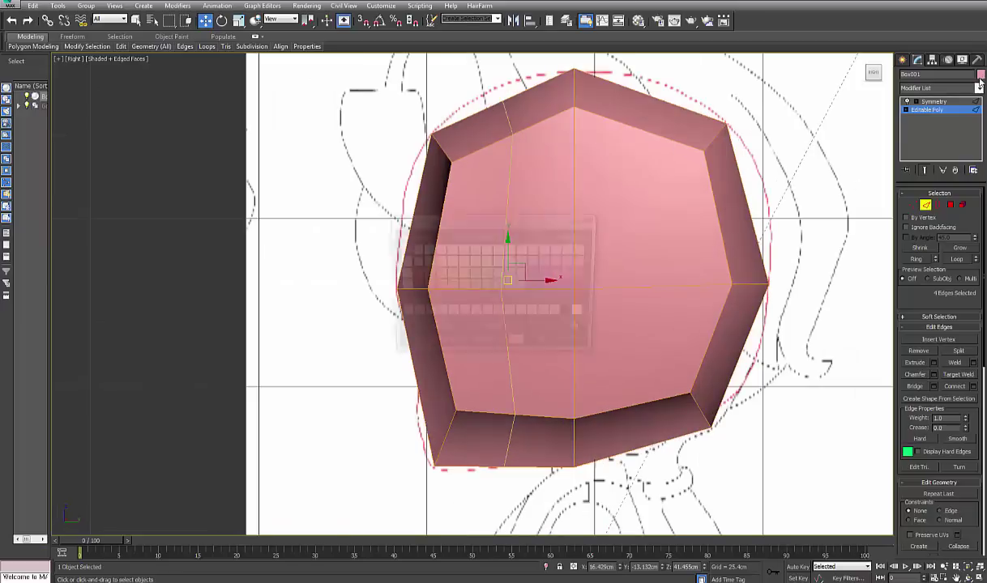
click(560, 315)
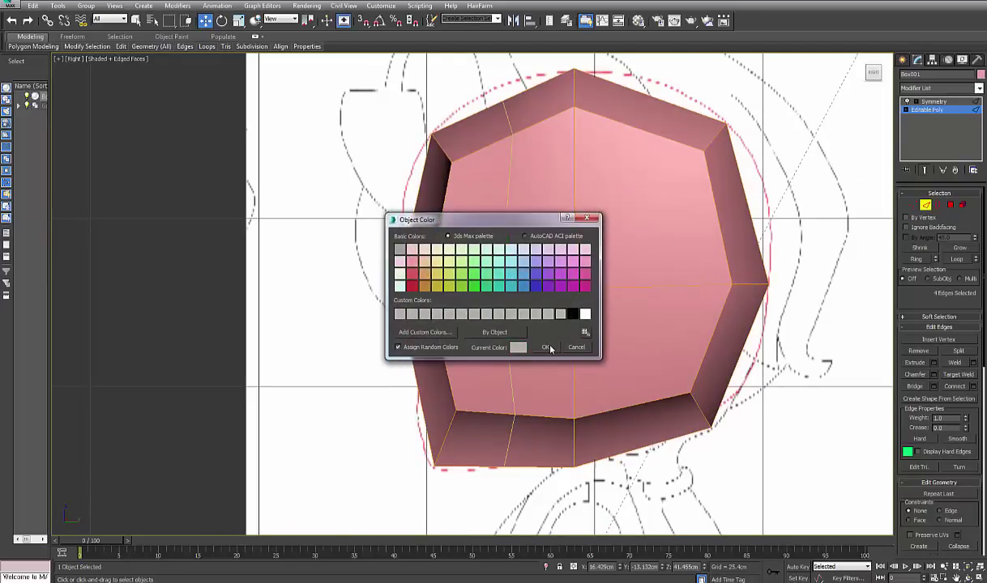
click(546, 348)
middle_drag(585, 316, 582, 330)
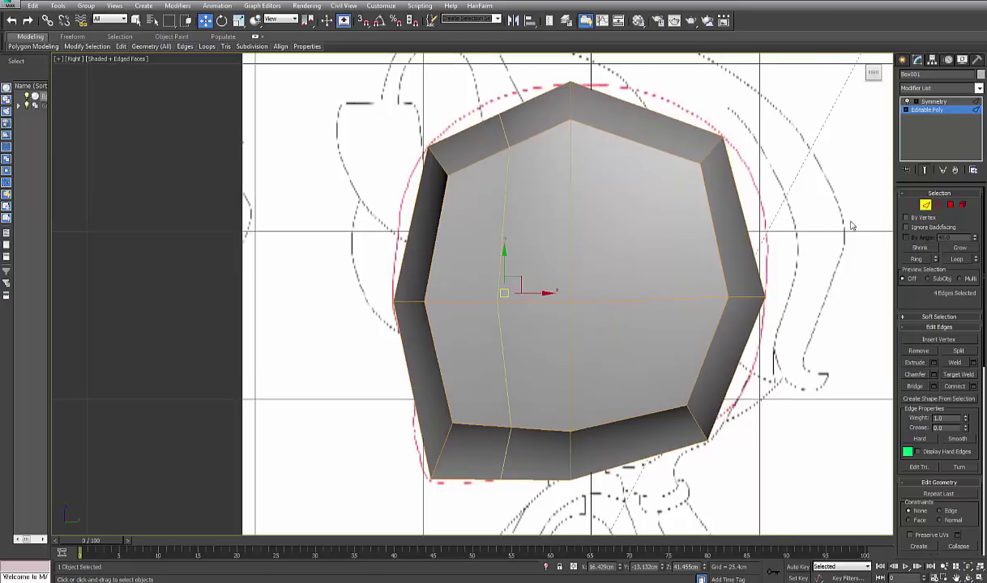
- Raise the new edge loop's top vertices to the head outline and move its mid-height vertex backward to straighten the loop
key(1)
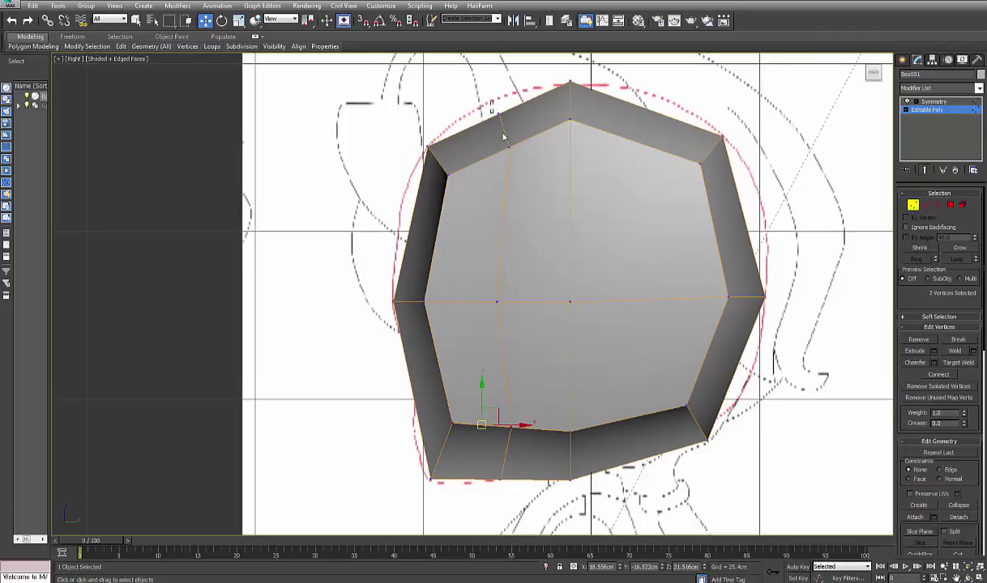
click(503, 132)
drag(503, 130, 494, 115)
middle_drag(504, 216, 497, 164)
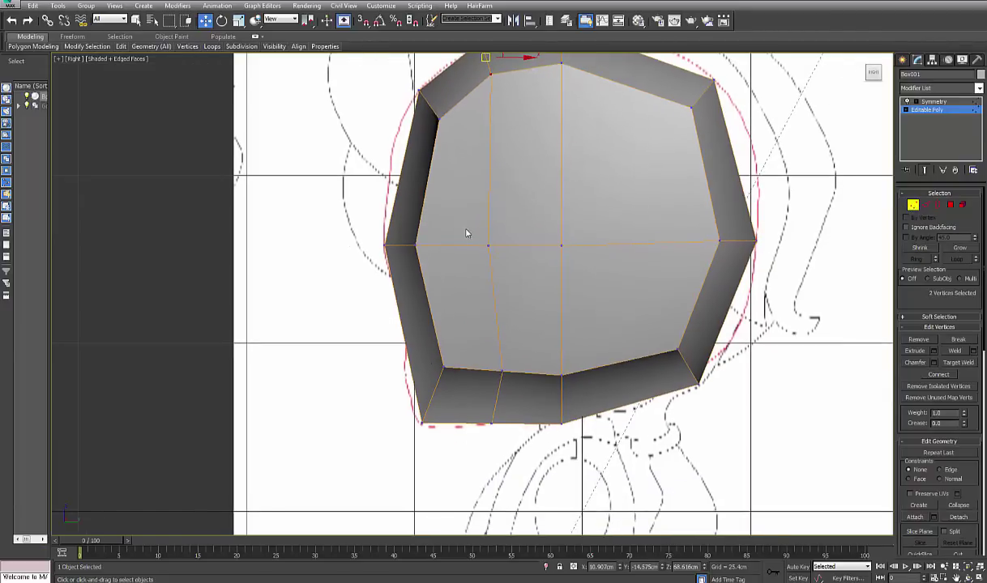
drag(478, 238, 508, 267)
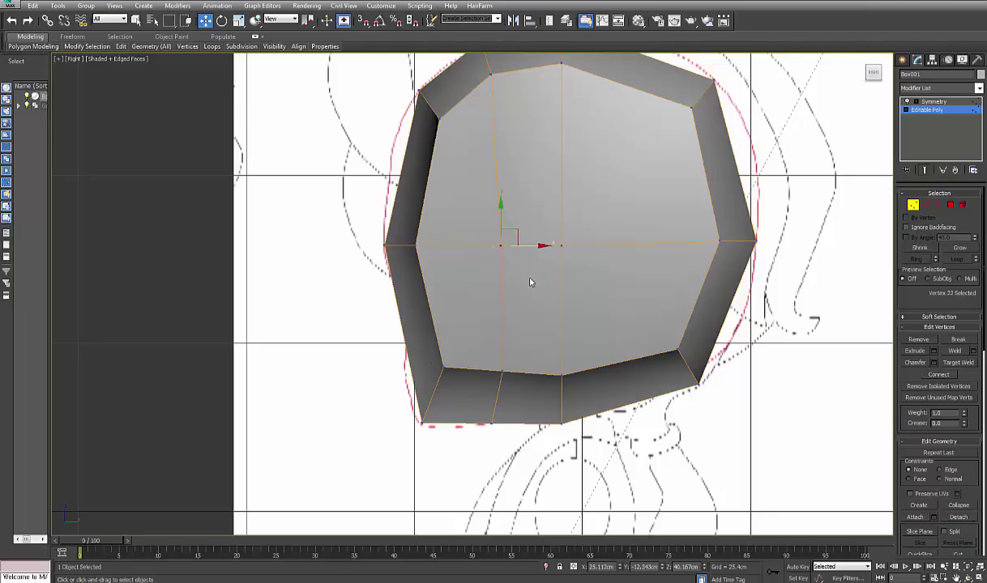
- Make the mesh see-through and move the bottom vertices of the centre edge loop up and backward to the jaw outline
middle_drag(530, 282, 511, 246)
key(alt+x)
mouse_move(519, 284)
middle_down()
mouse_move(498, 249)
mouse_move(505, 265)
middle_up()
drag(507, 293, 539, 374)
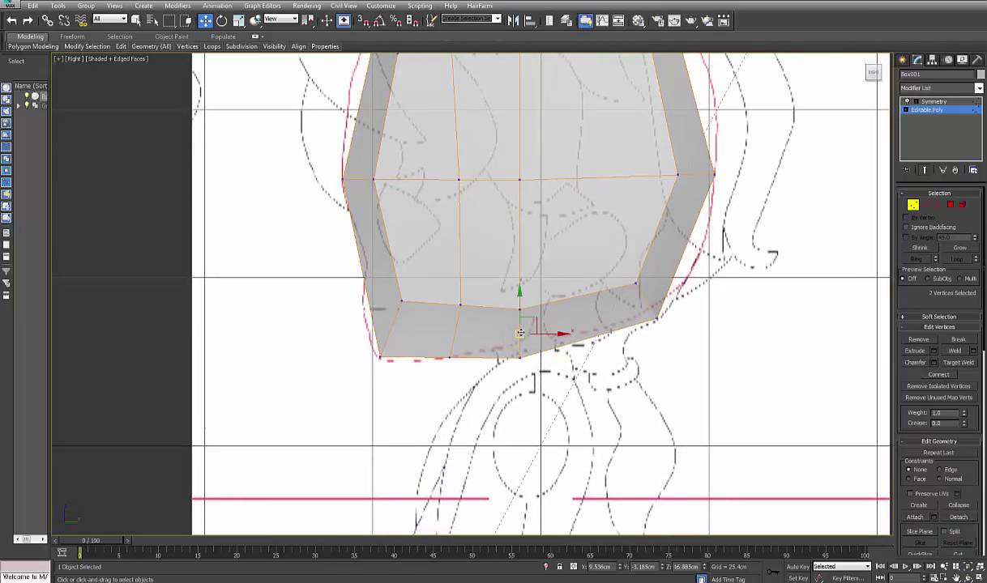
drag(520, 333, 538, 307)
click(538, 284)
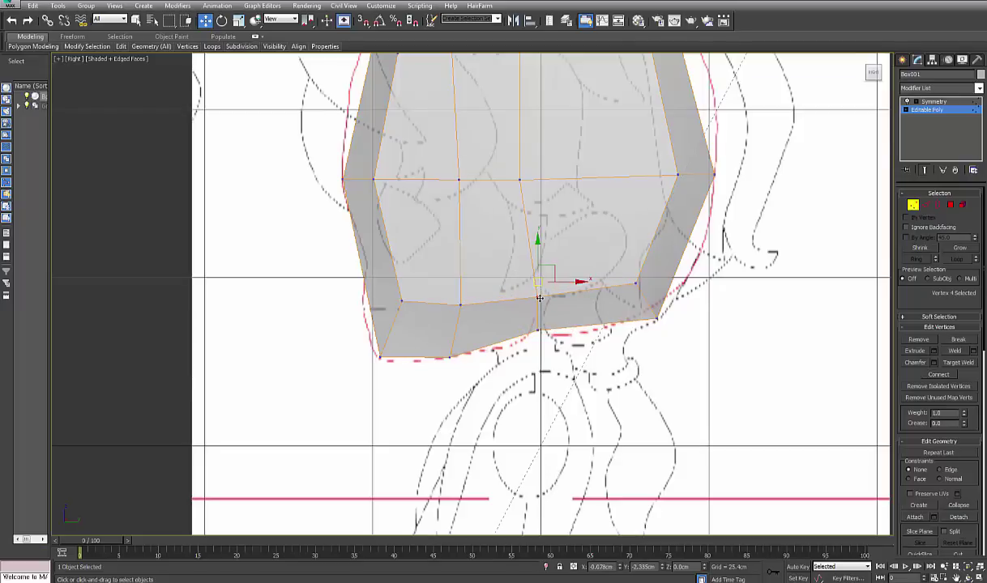
- Move the bottom vertices of the newer edge loop backward and slightly up to where the jaw outline meets the neck
click(460, 303)
drag(463, 303, 507, 330)
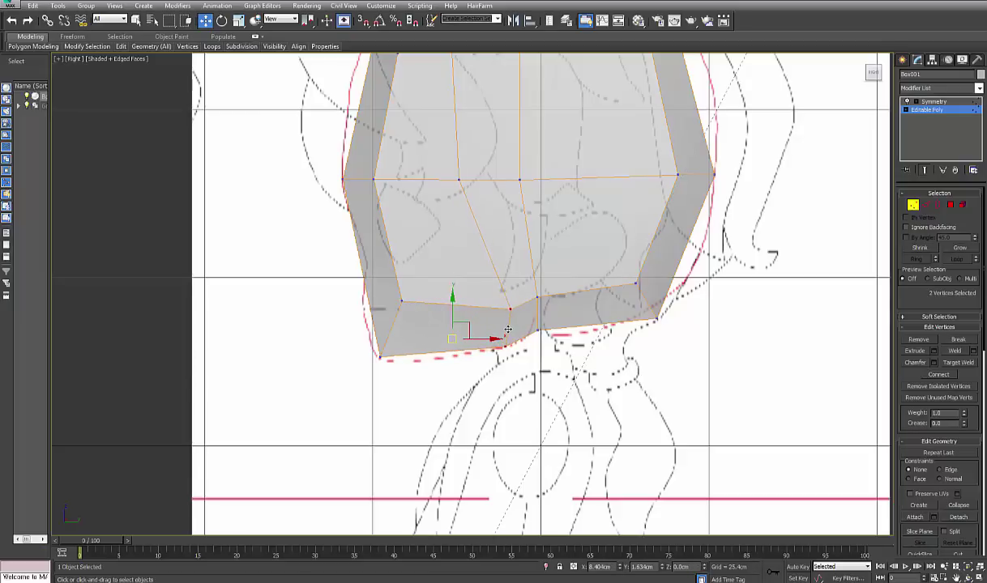
middle_drag(489, 244, 534, 341)
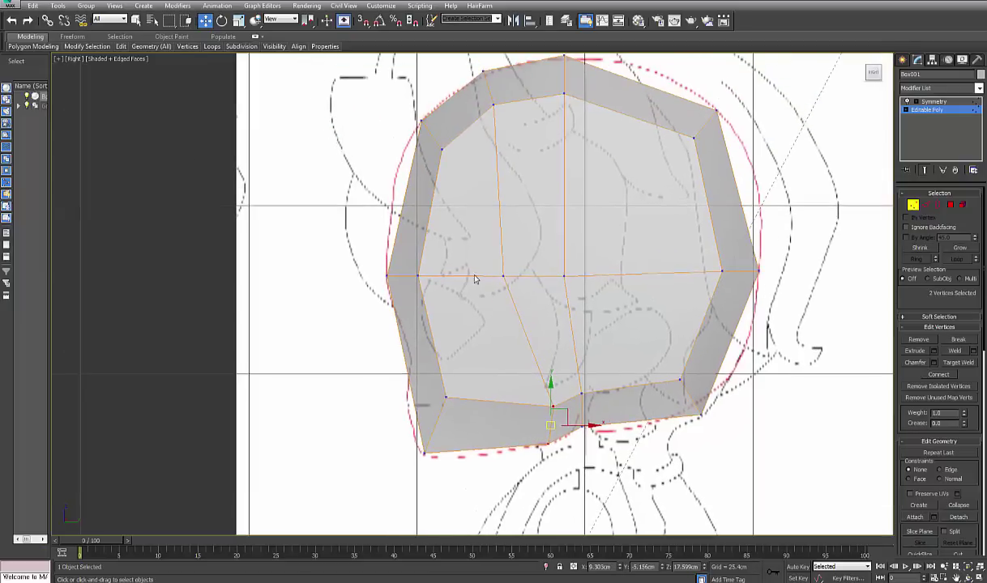
- Move the newer edge loop's mid-height vertex backward and lower the upper forehead vertices onto the head outline
drag(476, 255, 561, 273)
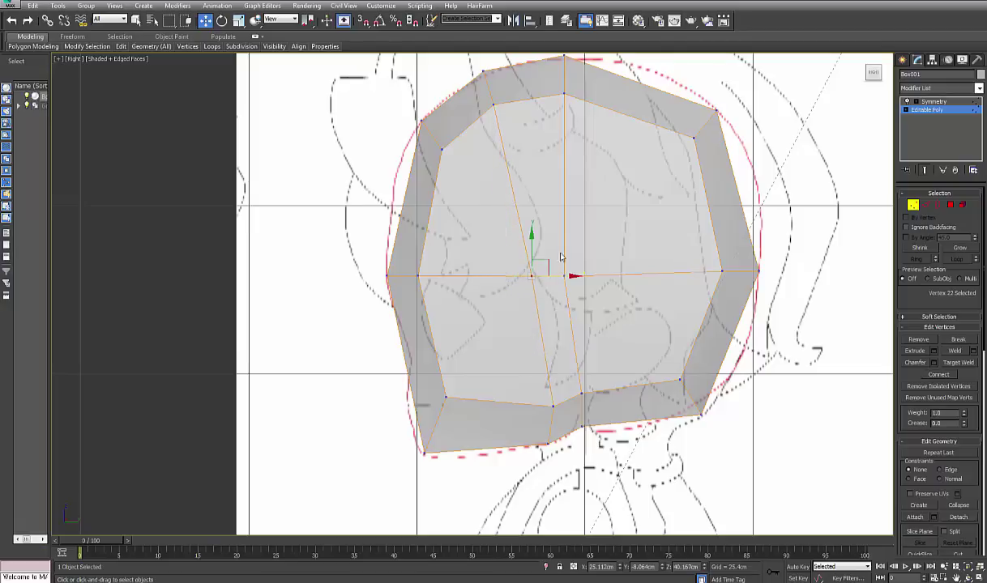
middle_drag(526, 222, 591, 284)
drag(467, 176, 469, 221)
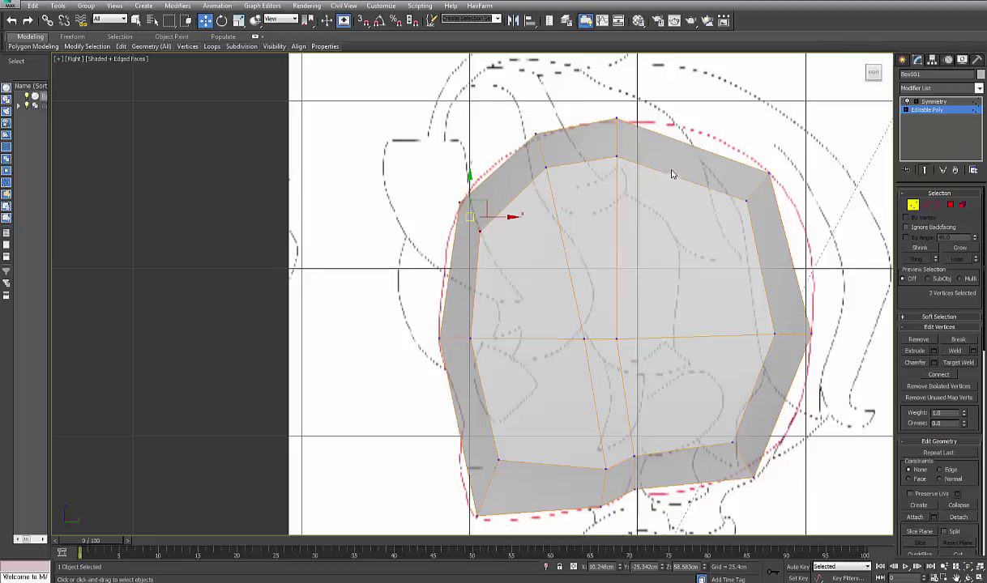
- Shift the centre edge loop's top vertices backward along the crown and move its mid-height side vertex backward in line
drag(643, 104, 570, 166)
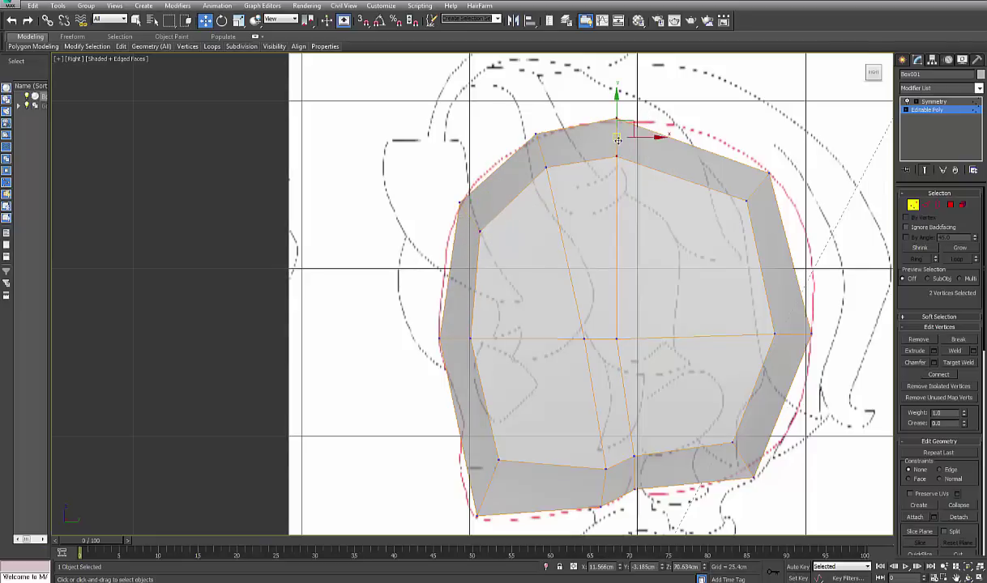
drag(618, 140, 632, 140)
drag(601, 308, 639, 351)
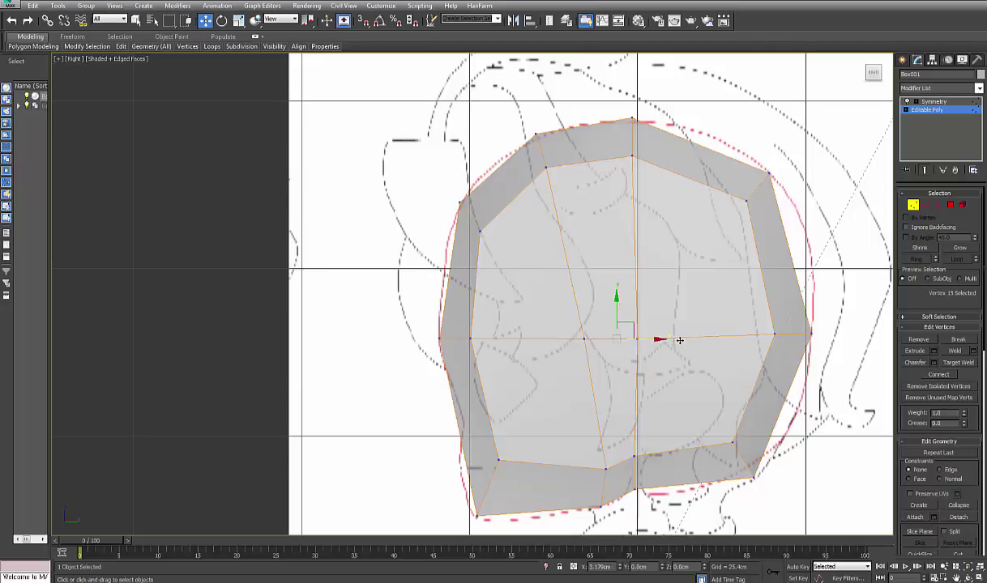
drag(679, 340, 702, 340)
- Lower the inner bottom side vertices of the centre loop, the newer loop and the front jaw corner slightly toward the jaw
middle_drag(681, 350, 659, 278)
click(612, 385)
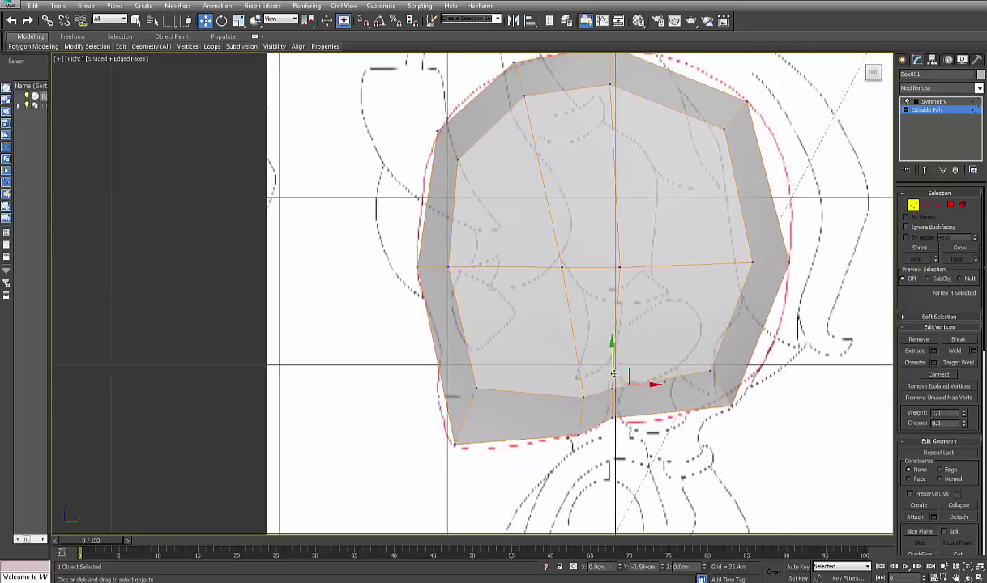
drag(613, 373, 613, 380)
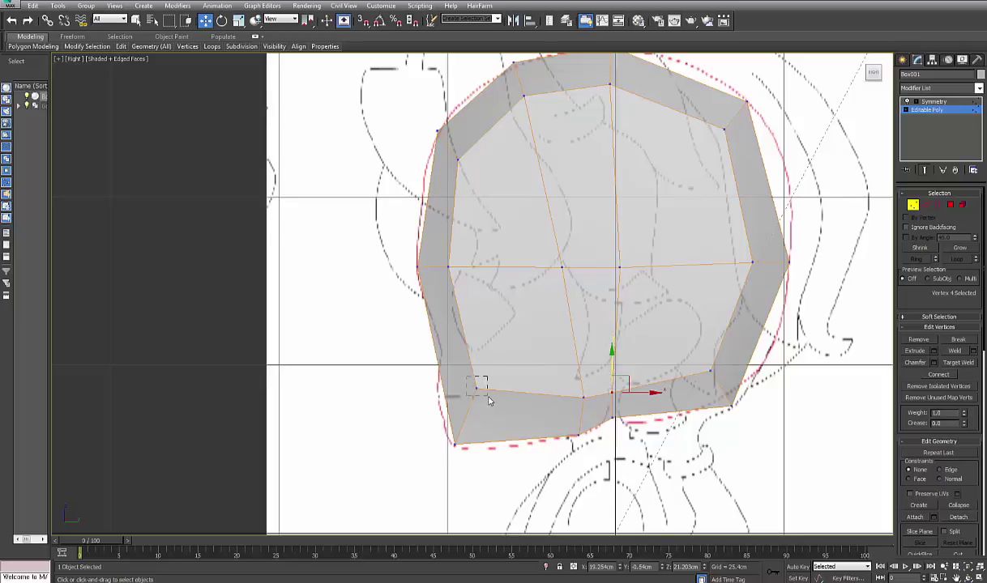
drag(488, 396, 476, 396)
drag(571, 389, 584, 407)
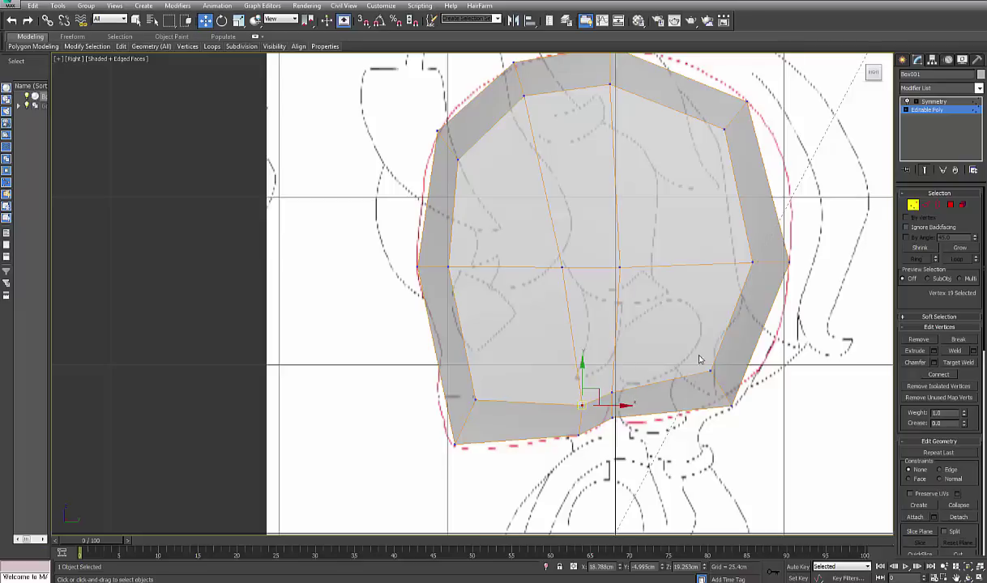
- Move the rear bottom corner vertices backward and up onto the outline at the back of the head
drag(700, 360, 741, 353)
middle_drag(741, 353, 740, 389)
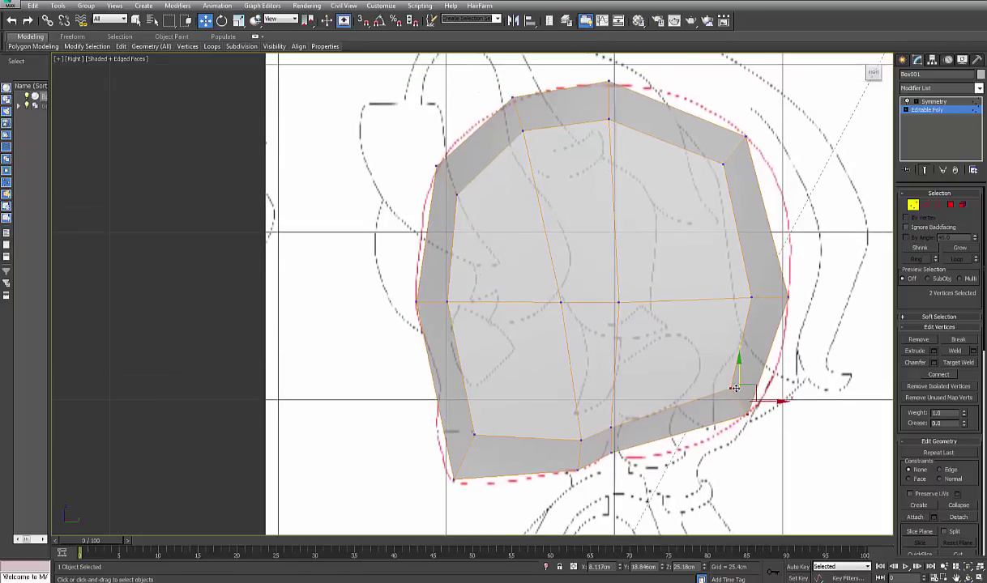
scroll(734, 388, down, 3)
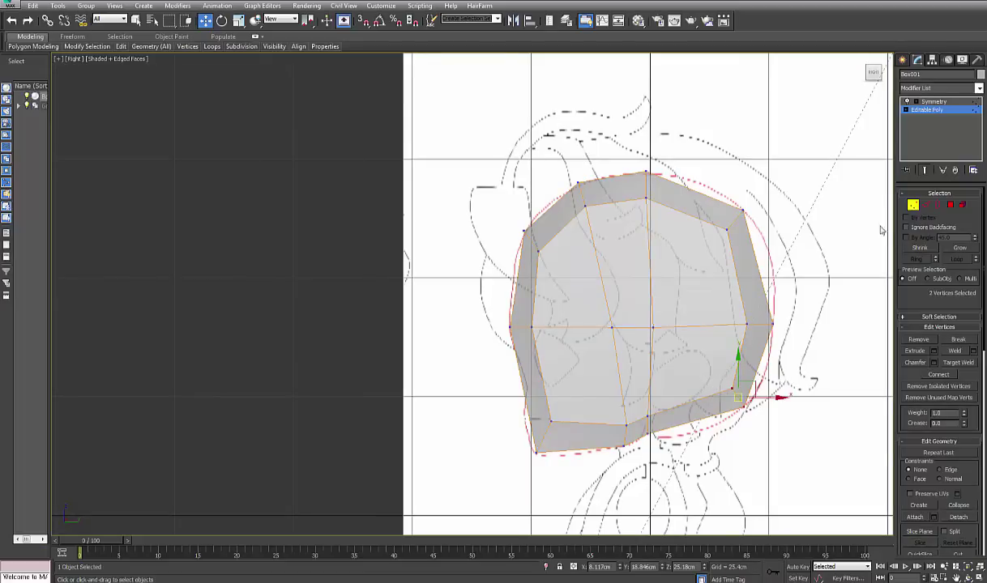
- Connect the ring of edges between the centre loop and the back of the head to add a vertical edge loop
key(2)
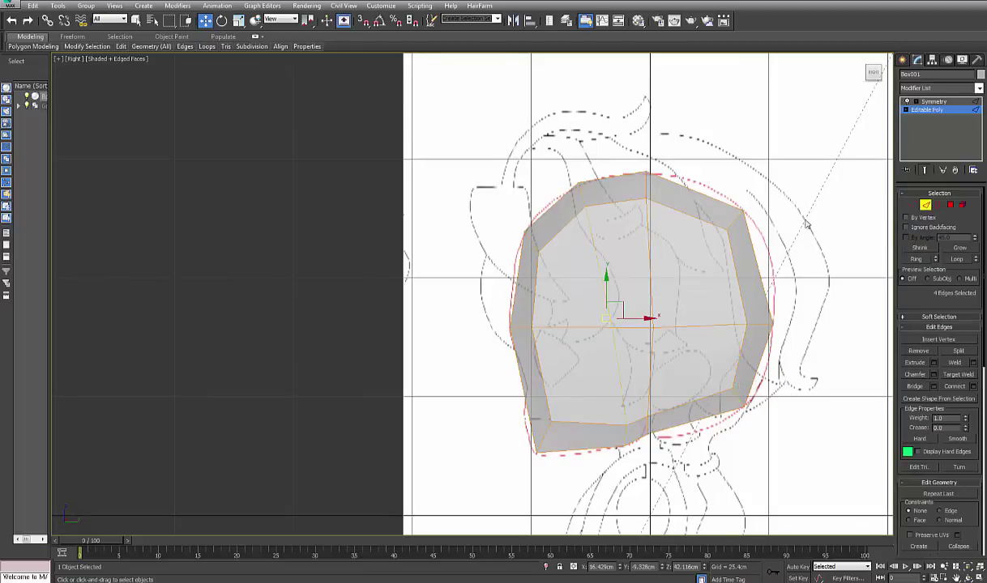
click(701, 219)
shift+click(693, 327)
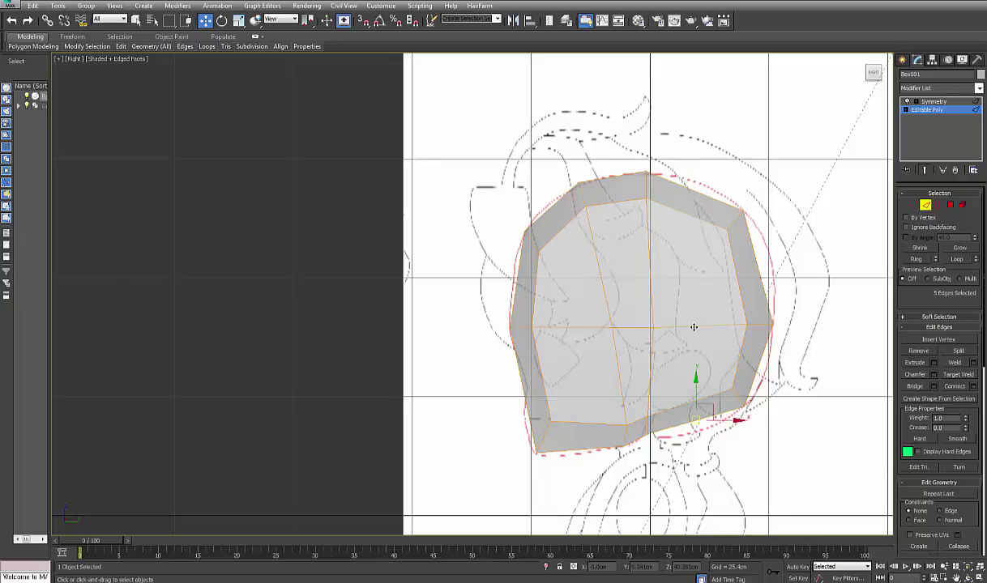
click(956, 388)
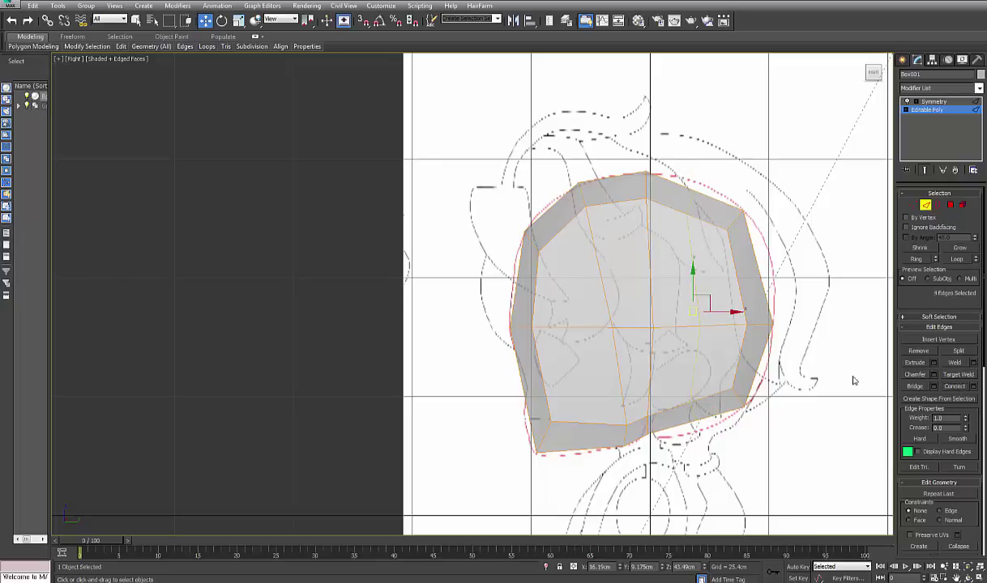
- Move the new rear loop's top vertices up and backward, and the upper rear corner vertices backward and down, to the head outline
key(1)
middle_drag(721, 231, 718, 264)
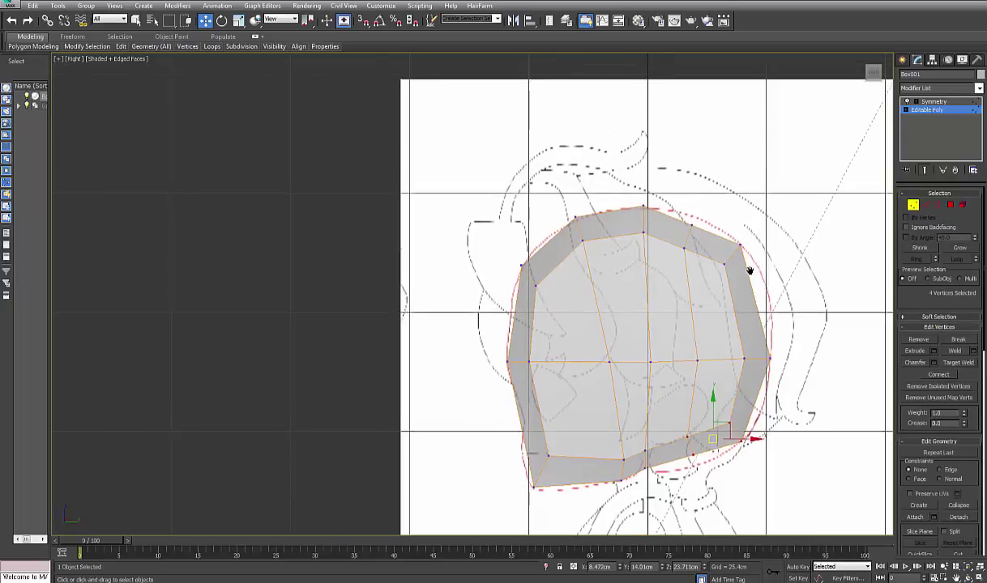
drag(672, 213, 748, 270)
click(684, 266)
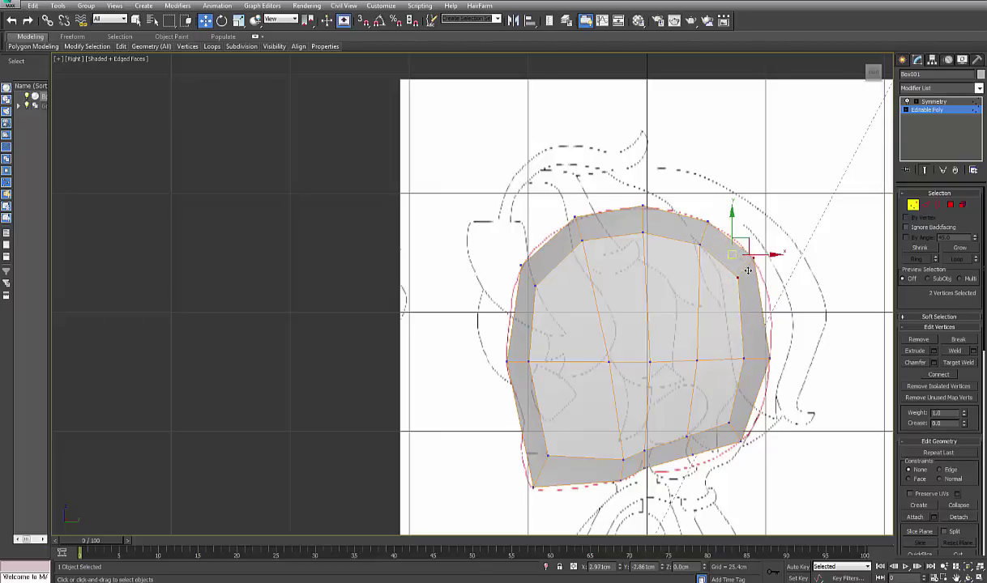
drag(748, 271, 739, 277)
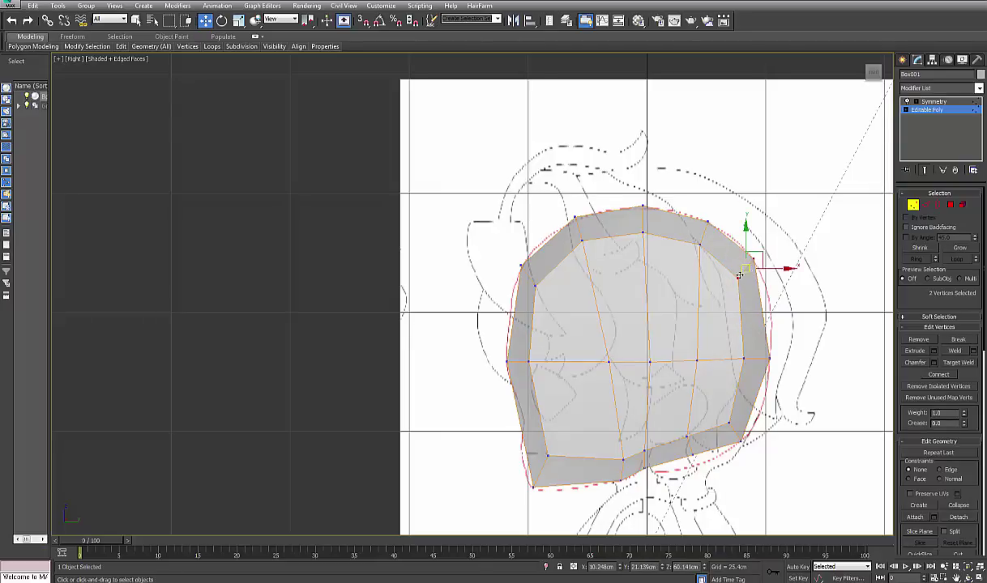
- Move the rear mid-height side vertex slightly backward toward the back of the head
middle_drag(647, 286, 644, 277)
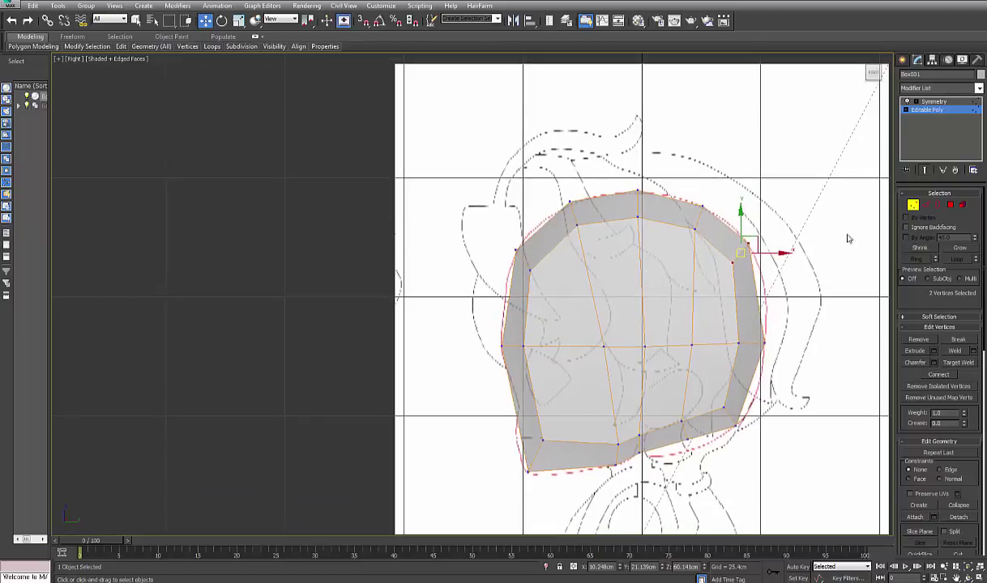
click(737, 343)
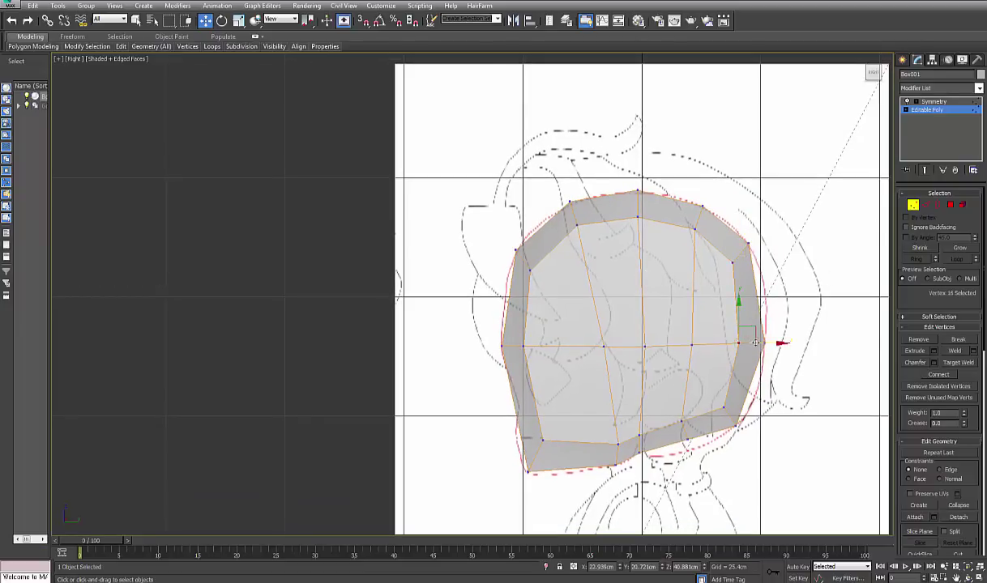
middle_drag(716, 381, 717, 346)
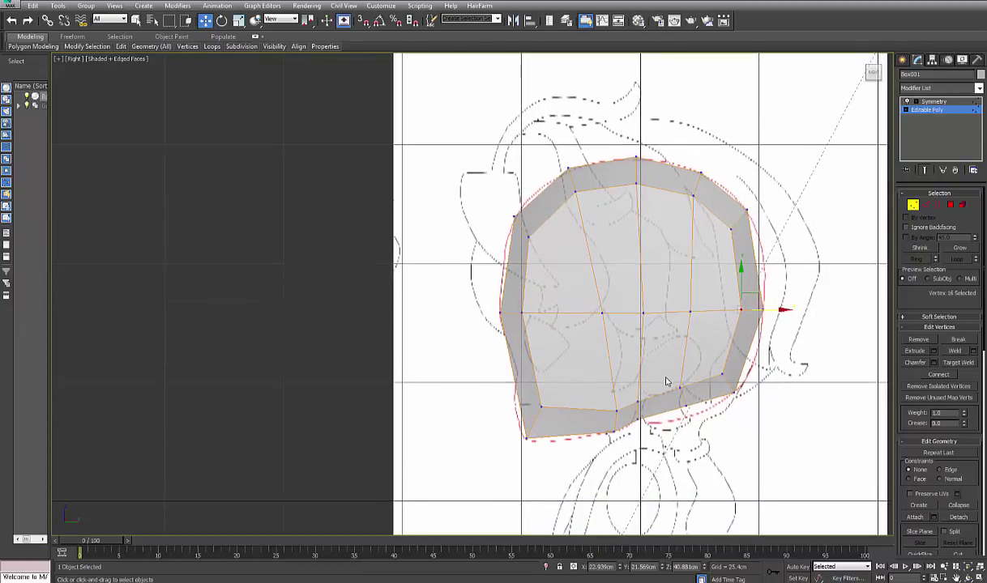
- Turn off the see-through display and check the head's shape from the front in the perspective view
key(alt+w)
middle_click(746, 405)
key(alt+x)
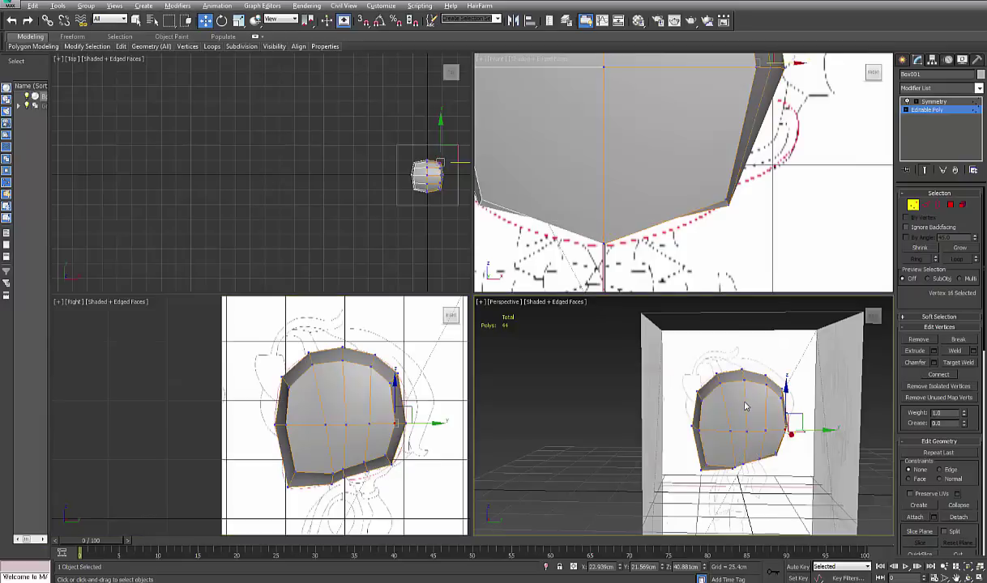
alt+middle_drag(745, 406, 738, 415)
key(alt+w)
alt+middle_drag(625, 409, 711, 398)
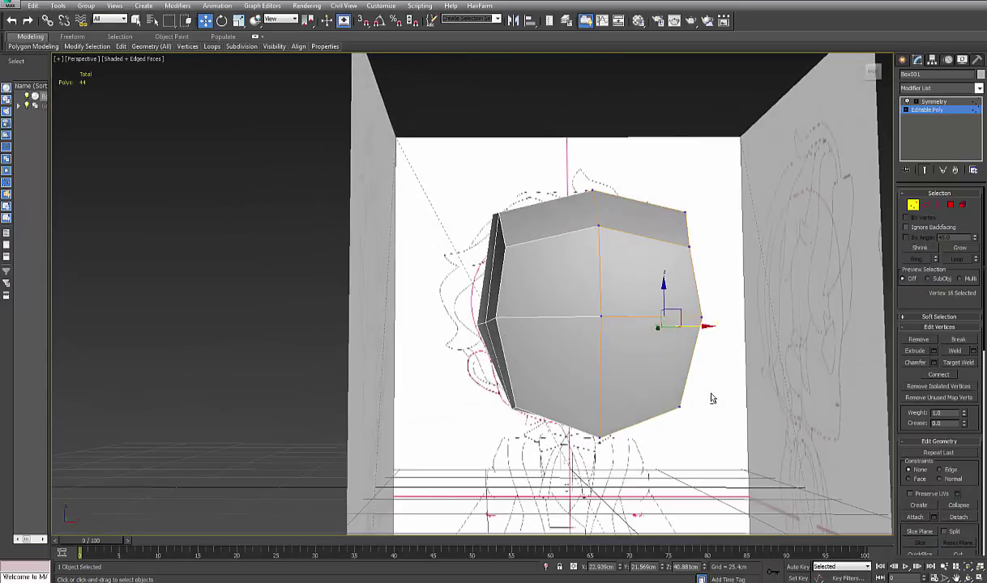
- In the front view, connect the ring of crosswise edges to add one vertical edge loop between the centre line and the side
key(alt+w)
middle_click(671, 273)
key(alt+w)
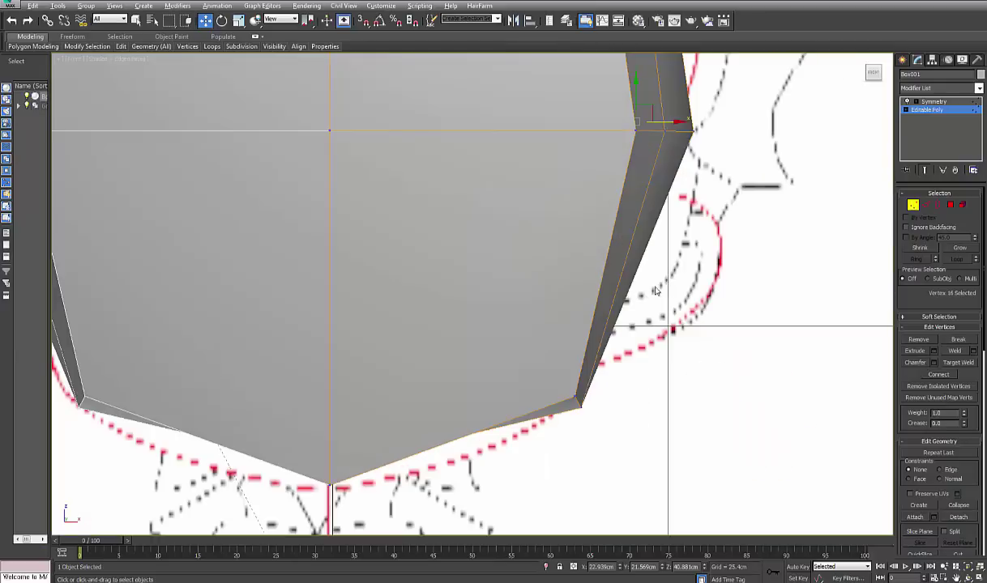
scroll(624, 316, down, 5)
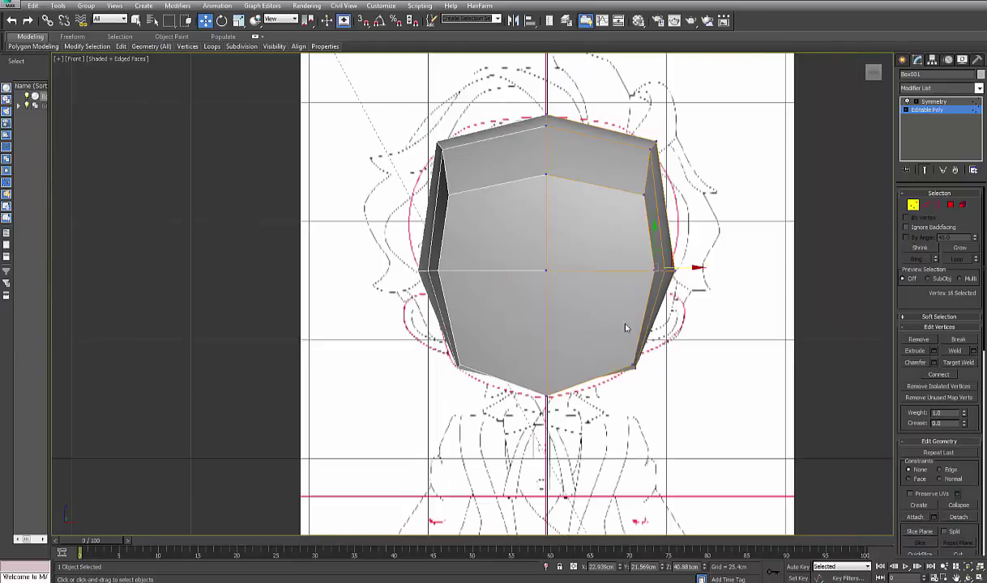
click(926, 206)
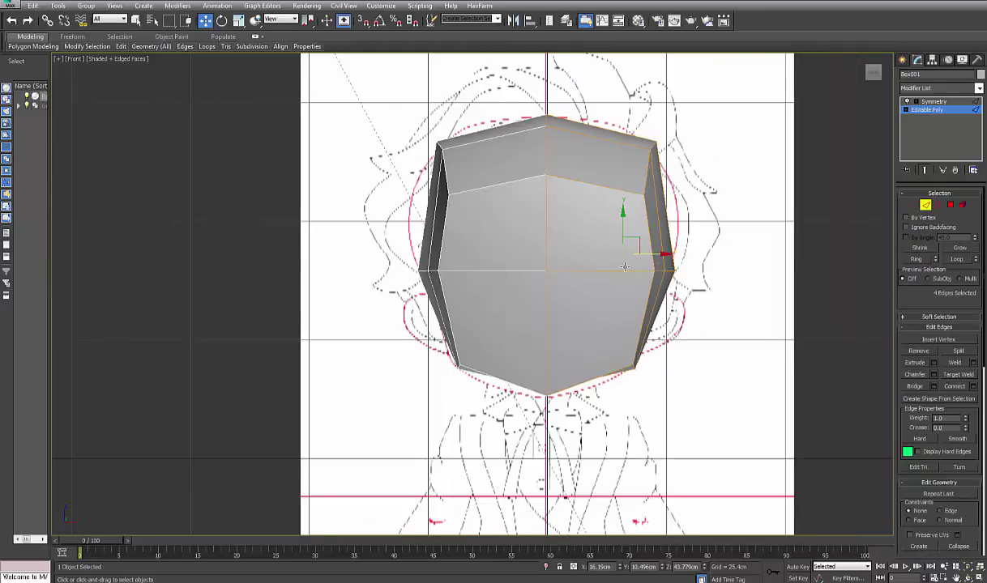
double_click(594, 186)
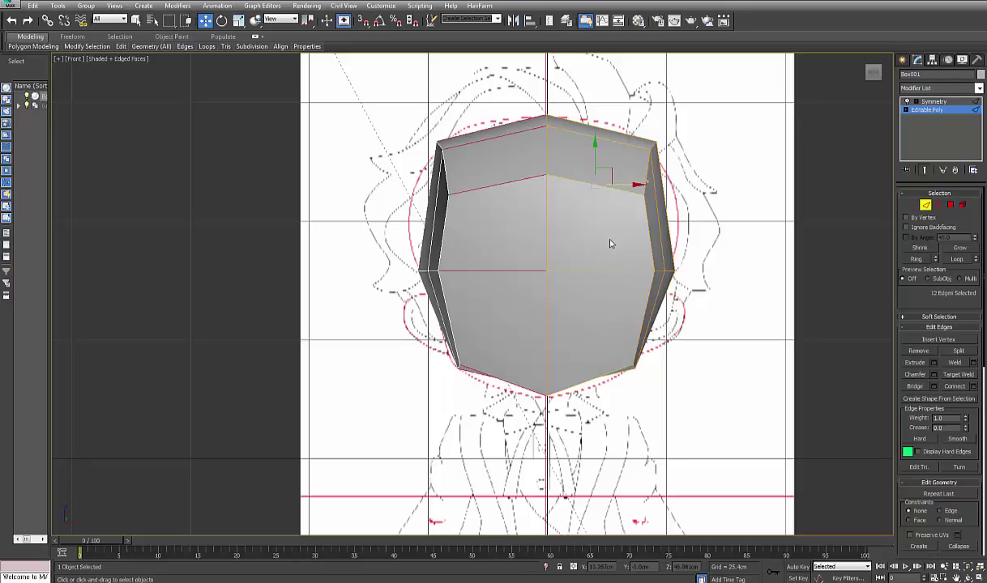
click(972, 387)
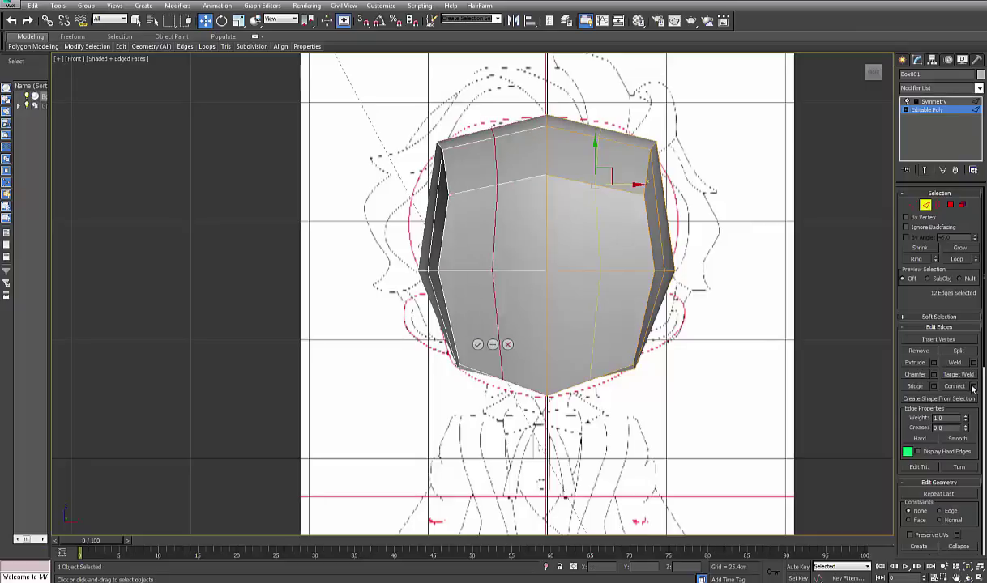
click(477, 345)
- Raise the new front-view edge loop's top vertices to the head outline and move them slightly outward
key(alt+x)
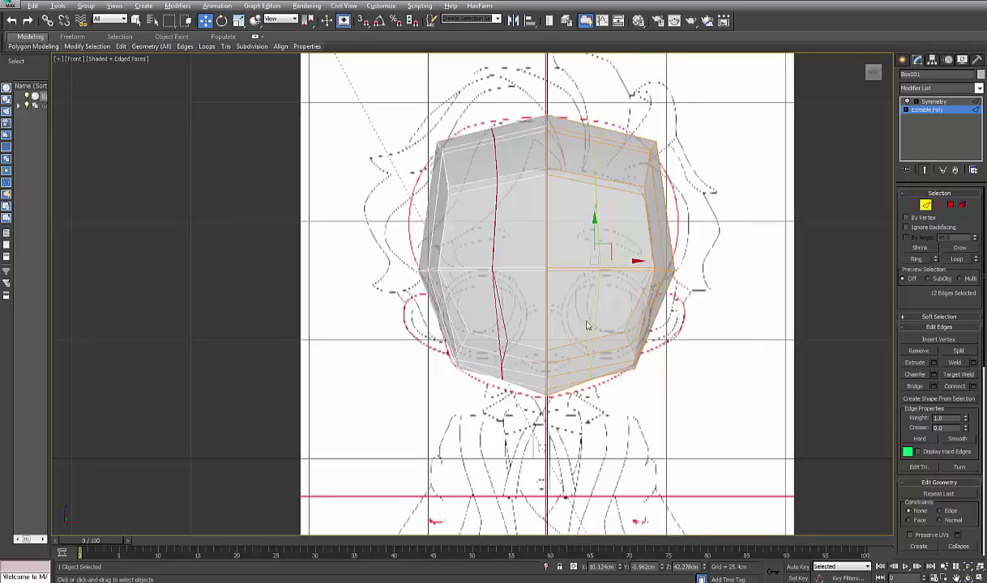
middle_drag(639, 265, 609, 314)
key(alt+x)
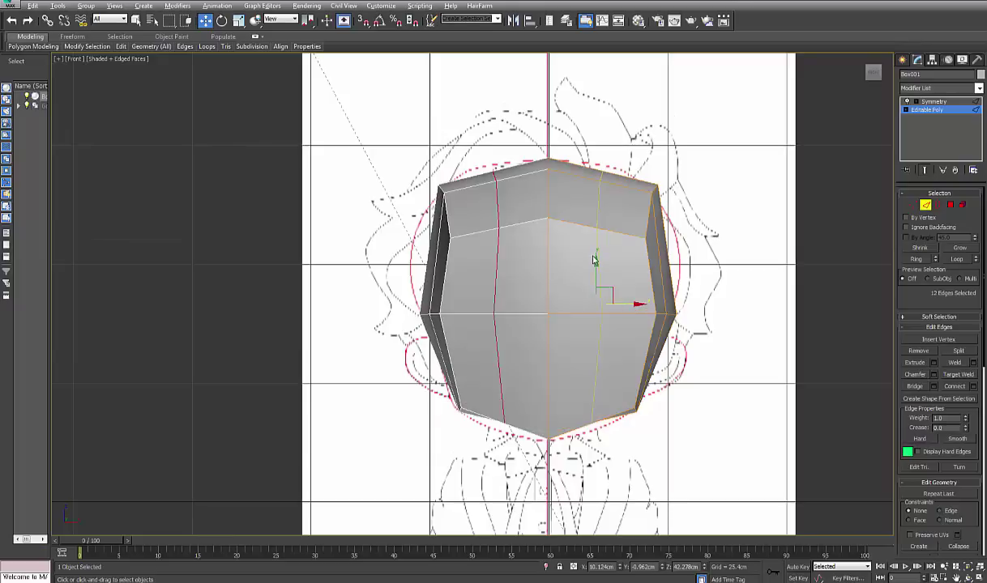
click(913, 204)
drag(576, 158, 620, 245)
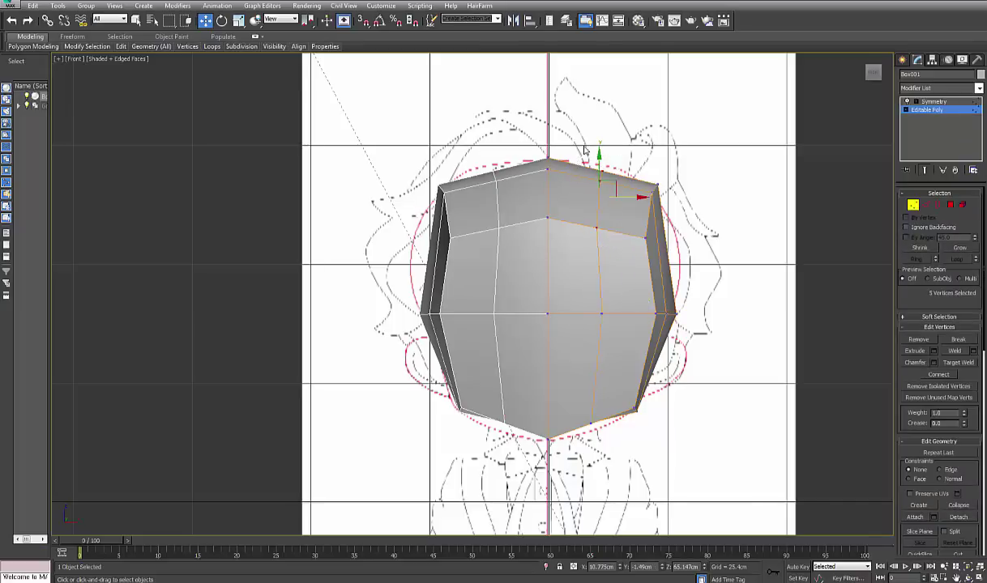
drag(581, 147, 618, 282)
drag(600, 166, 601, 156)
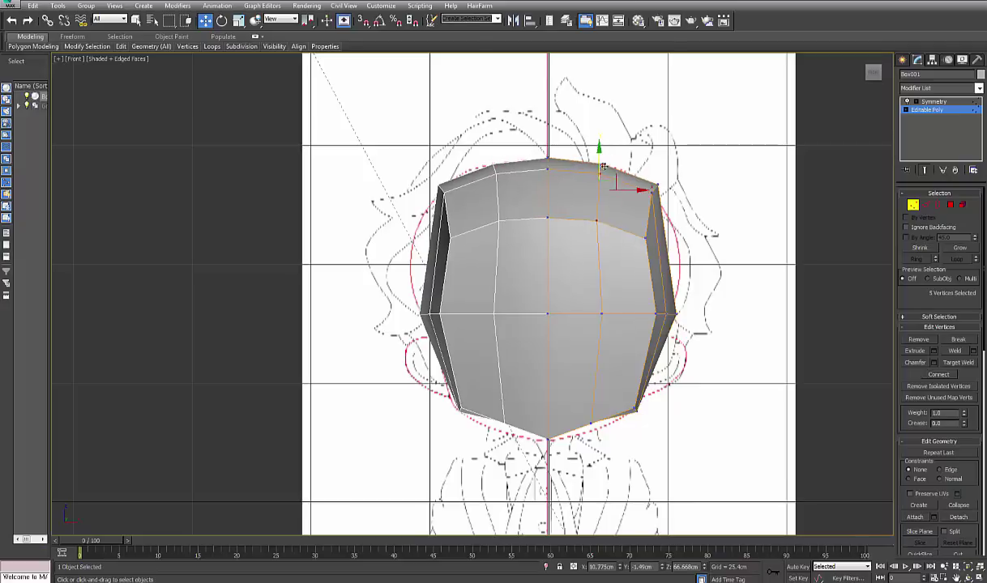
drag(635, 188, 649, 188)
drag(607, 152, 612, 154)
middle_drag(610, 278, 607, 203)
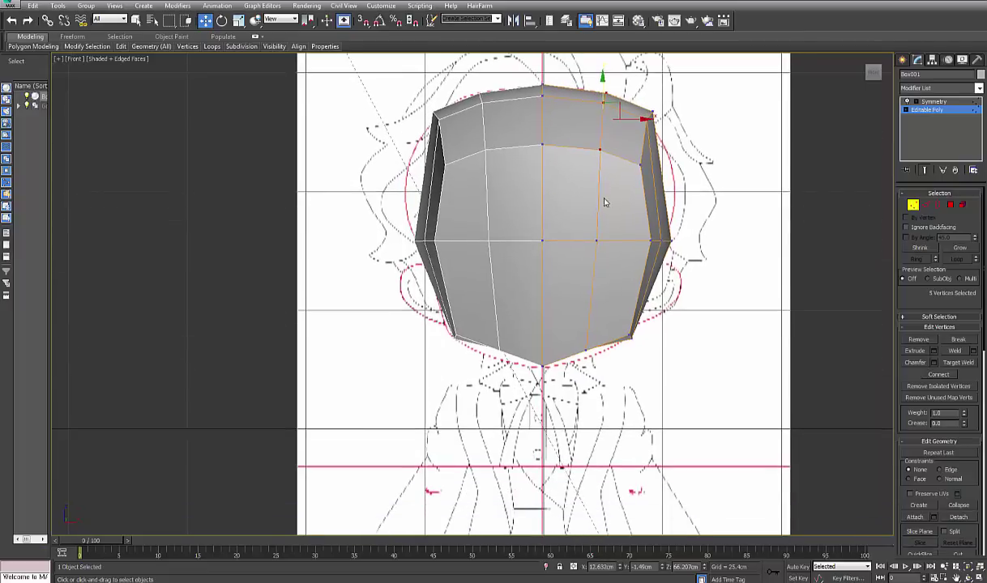
- Make the mesh see-through and lower the new edge loop's bottom vertex onto the chin outline, shifting it slightly outward
key(alt+x)
scroll(604, 349, up, 7)
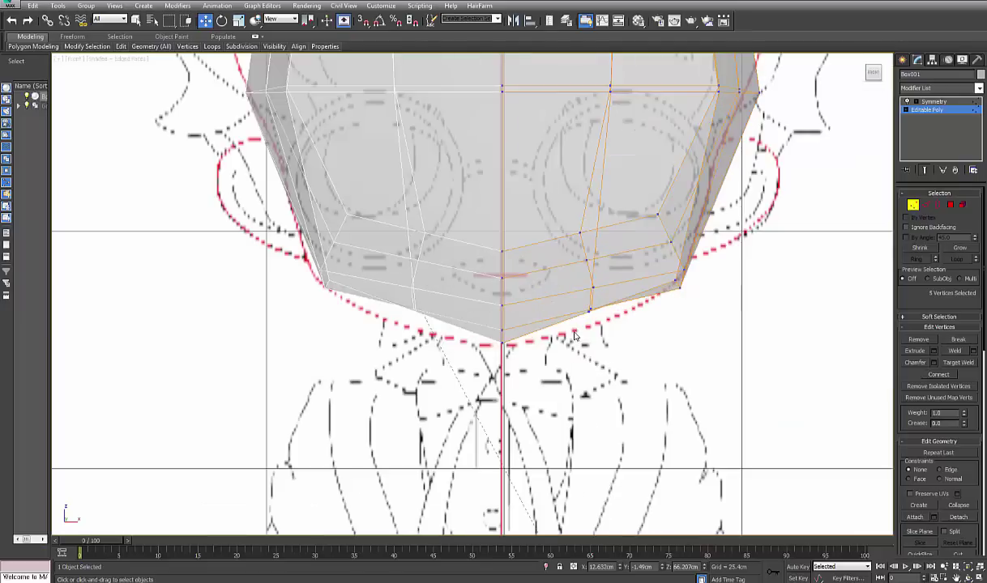
middle_drag(592, 336, 585, 354)
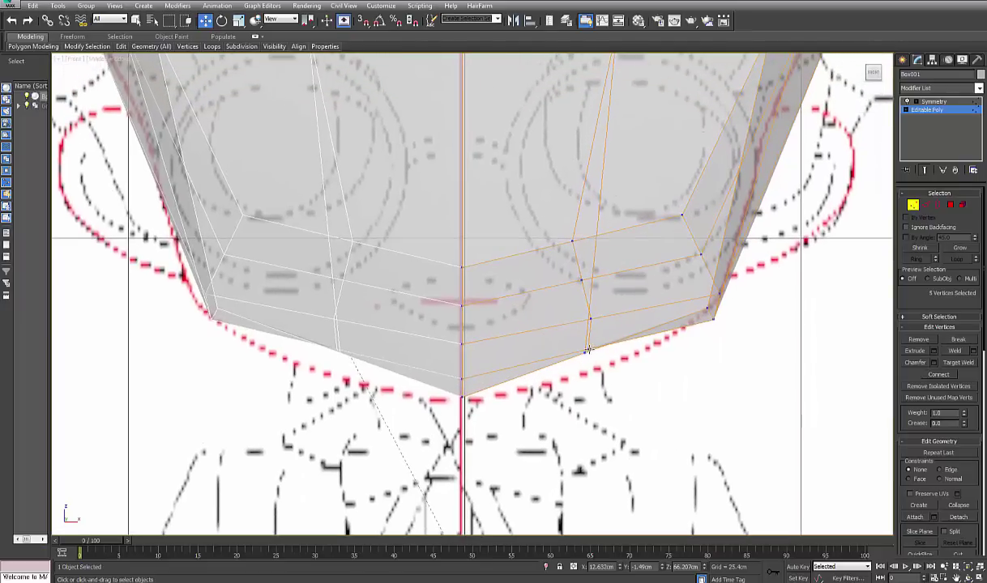
click(587, 351)
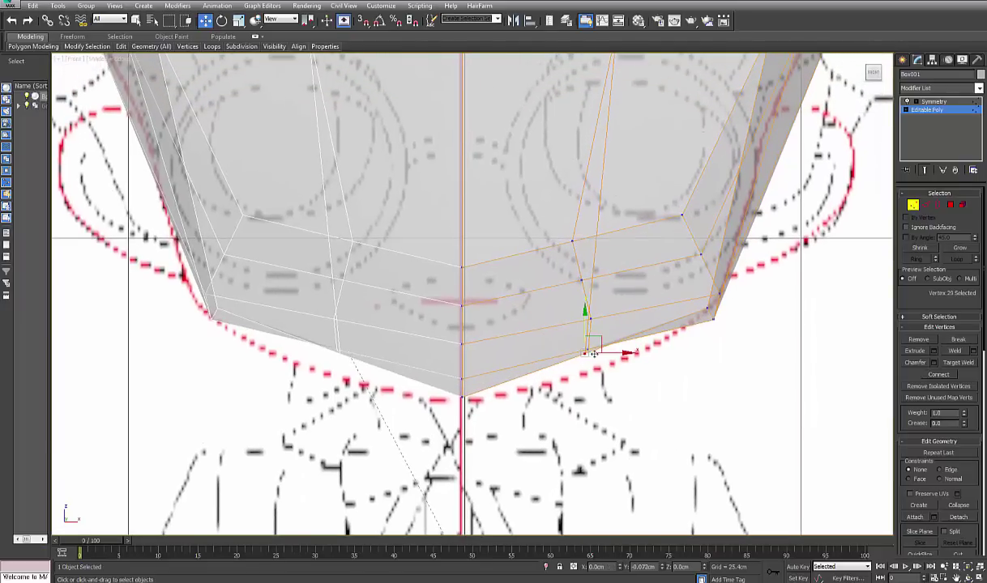
drag(594, 354, 592, 371)
key(alt+x)
key(alt+x)
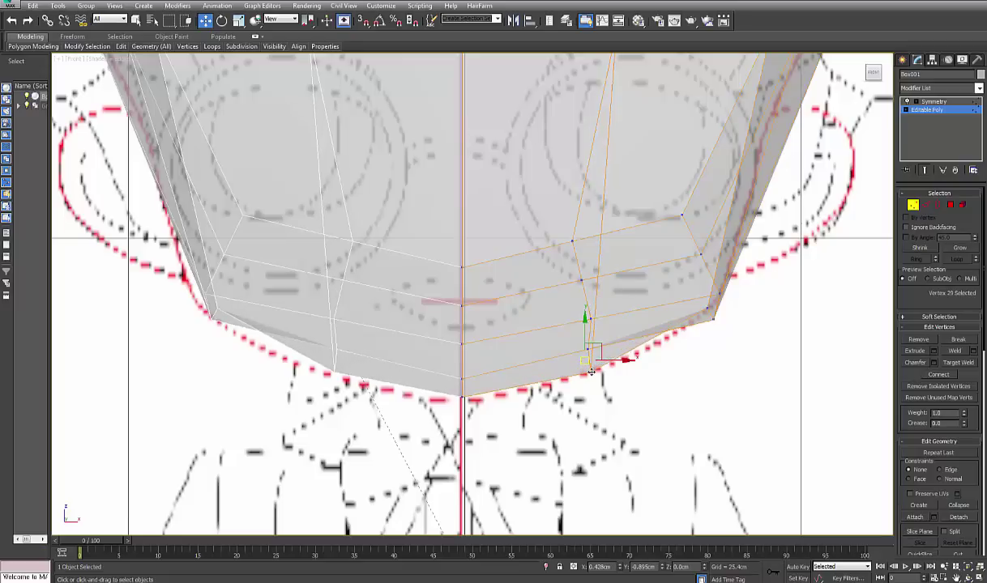
click(586, 363)
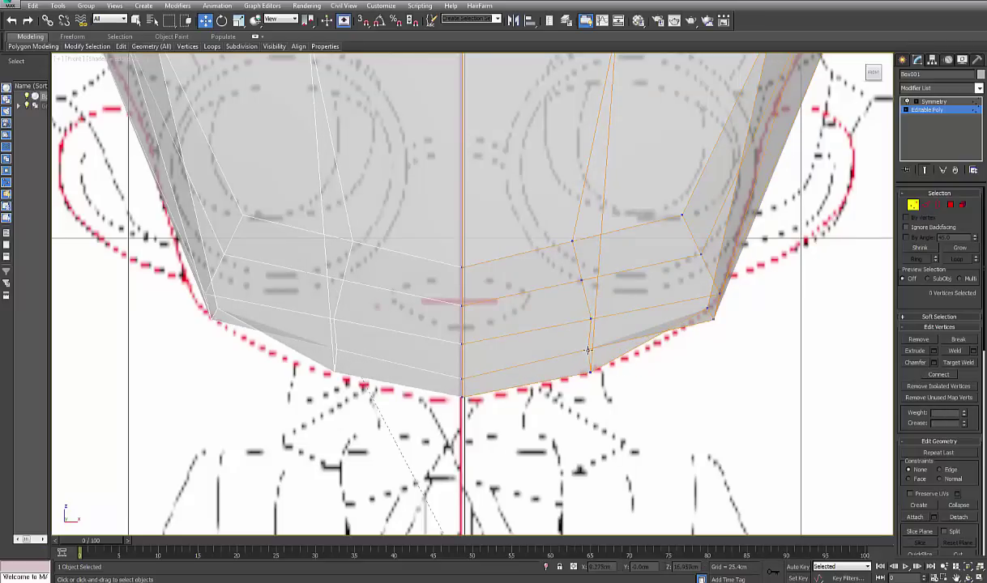
- In the front view, align the new loop's inner vertices above the chin and move the jaw corner vertex up and inward to the head outline
click(588, 349)
drag(596, 349, 592, 349)
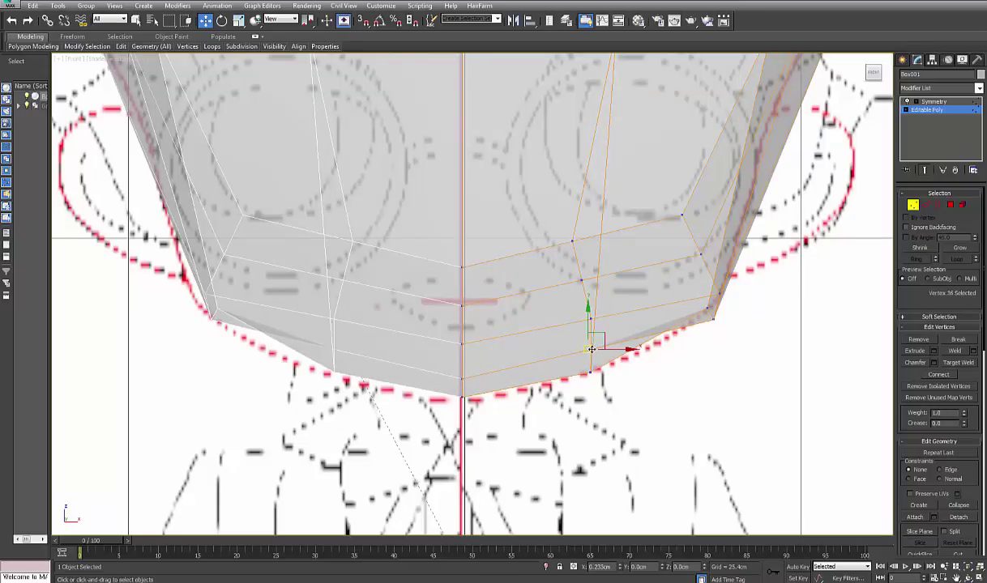
click(570, 321)
click(590, 320)
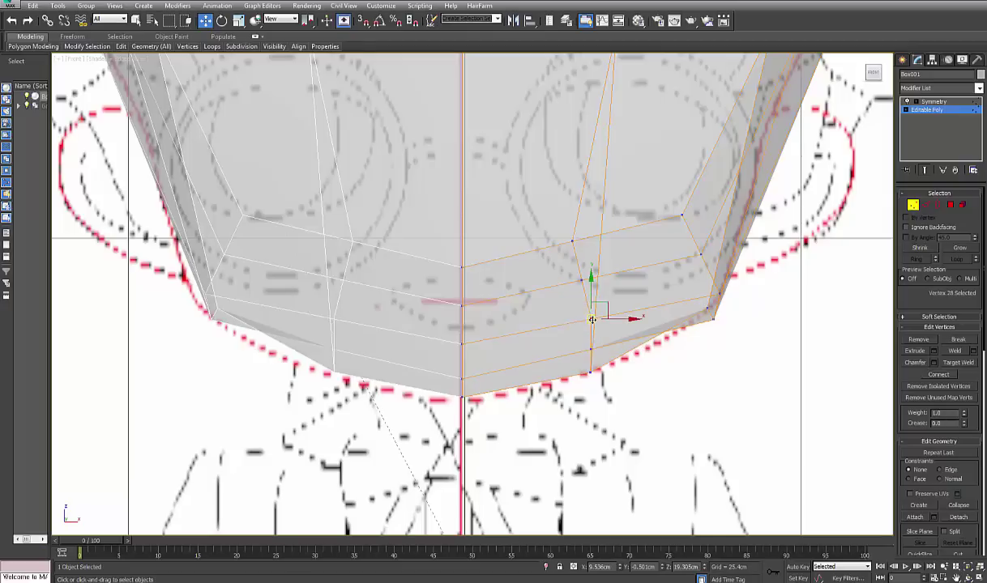
drag(567, 239, 617, 349)
click(589, 318)
click(714, 322)
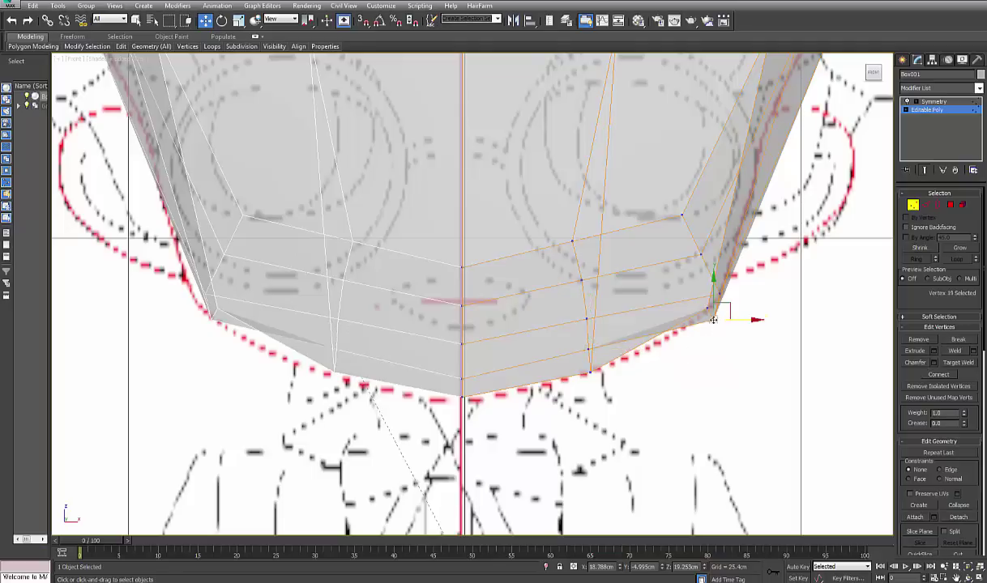
drag(714, 323, 706, 293)
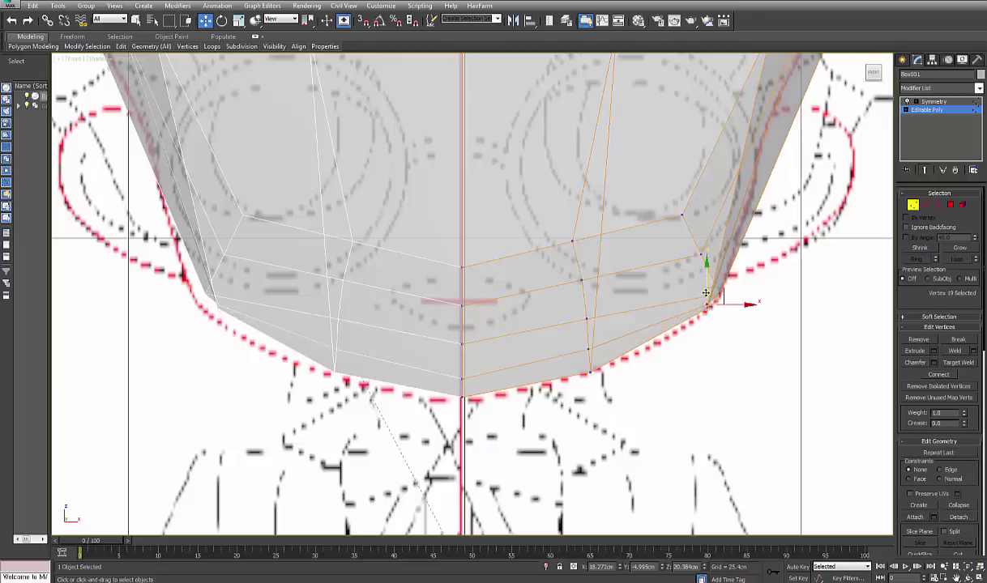
- In the see-through right view, shift the three stacked vertices at the middle of the head's underside slightly forward
key(alt+x)
middle_drag(714, 328, 714, 337)
key(r)
key(alt+x)
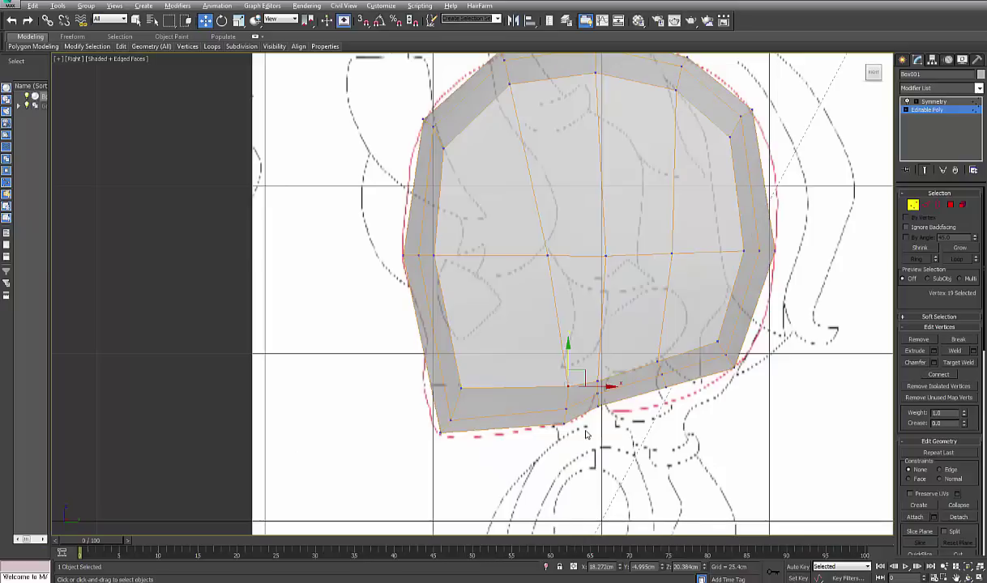
scroll(588, 437, up, 4)
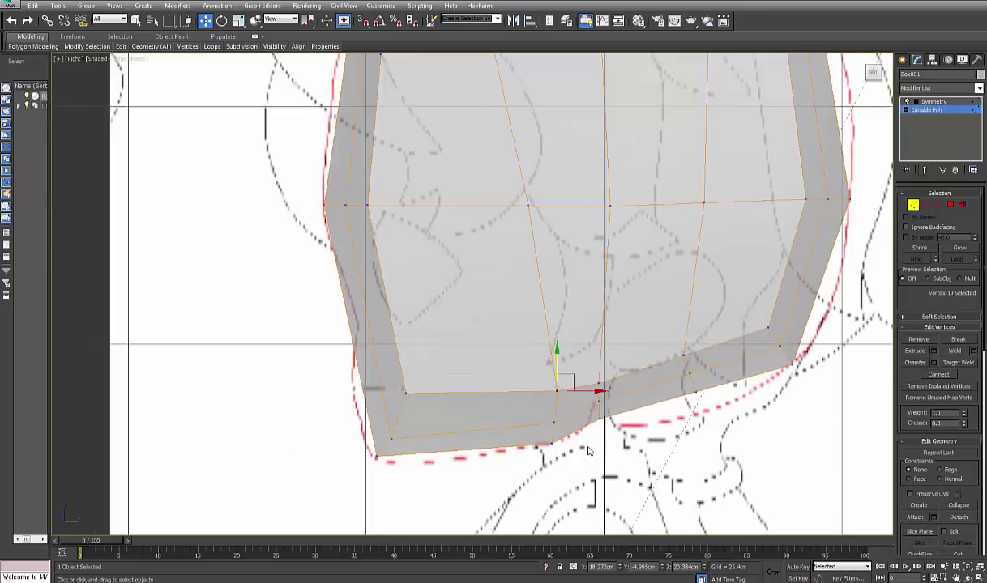
click(587, 444)
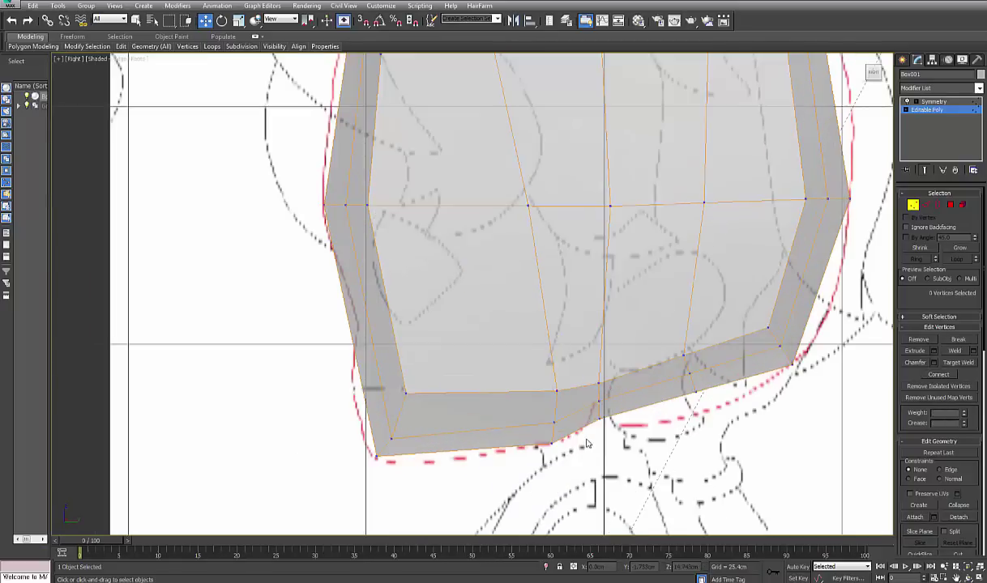
drag(587, 380, 597, 405)
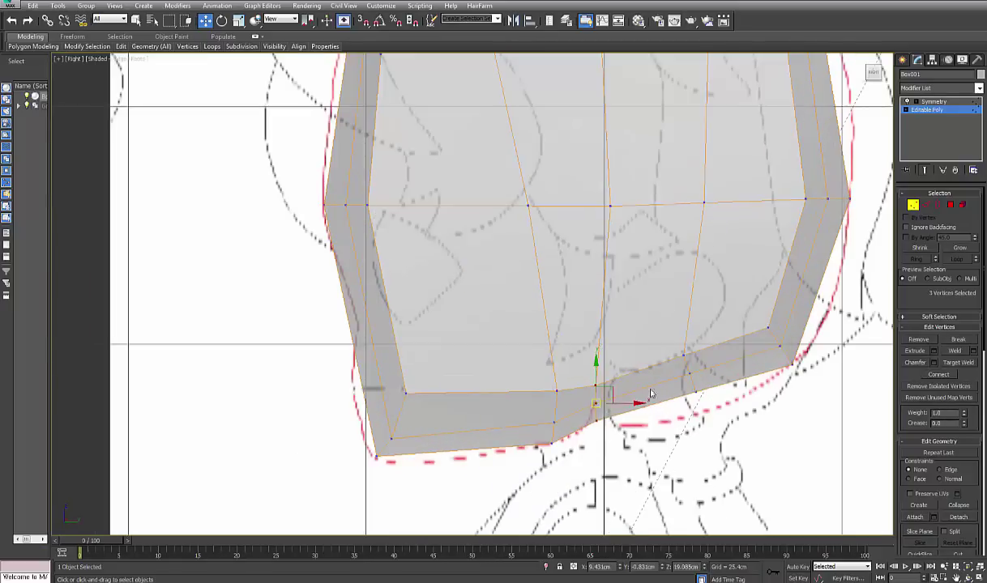
- Move the three vertices just behind the underside's middle down and forward onto the reference outline, and align them in a column
drag(651, 353, 628, 410)
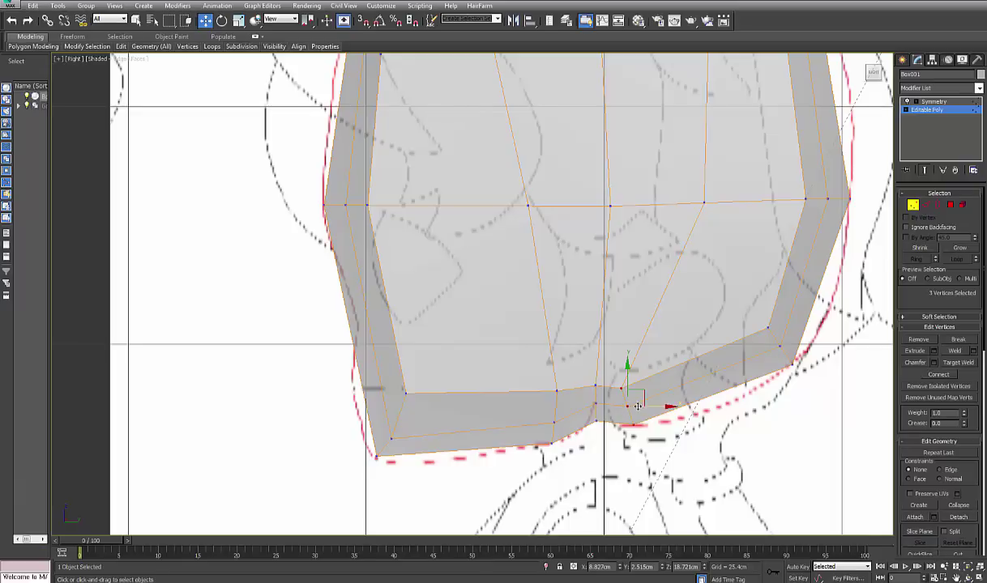
click(622, 395)
drag(608, 373, 629, 424)
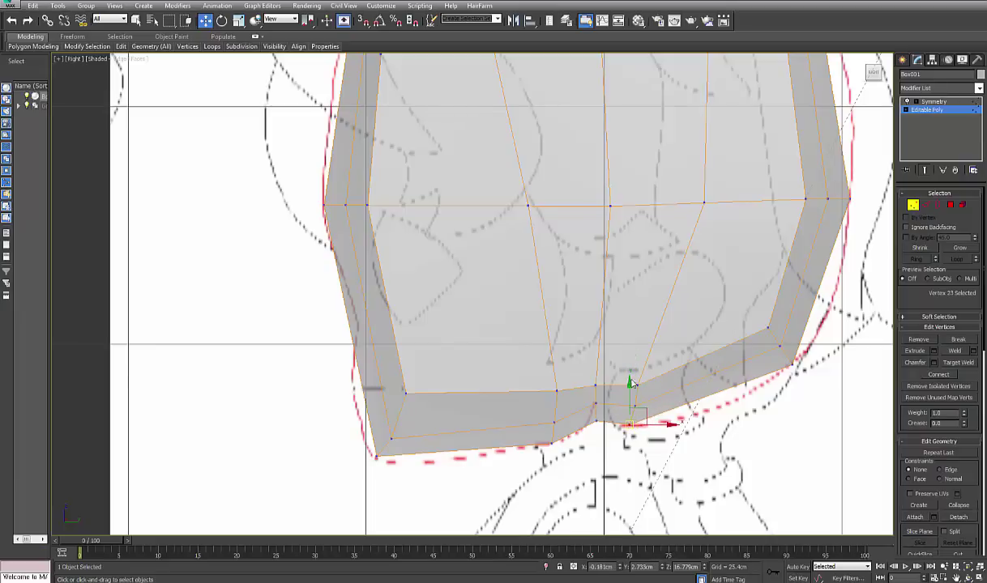
- In the perspective view, lower the side vertices along the jaw's lower edge slightly, and return to the full right view
key(p)
drag(602, 283, 601, 279)
key(alt+w)
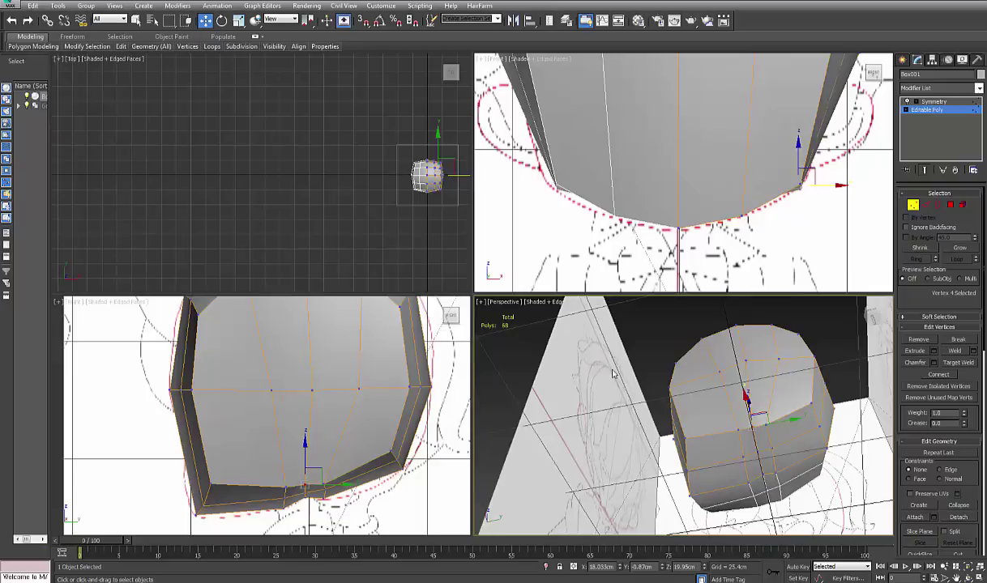
middle_click(401, 412)
key(alt+w)
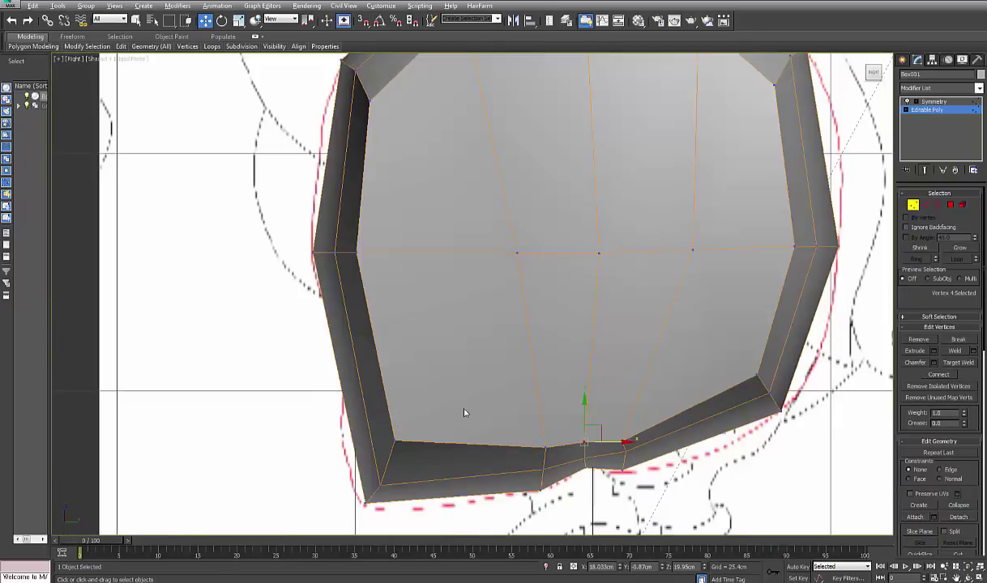
scroll(538, 410, down, 4)
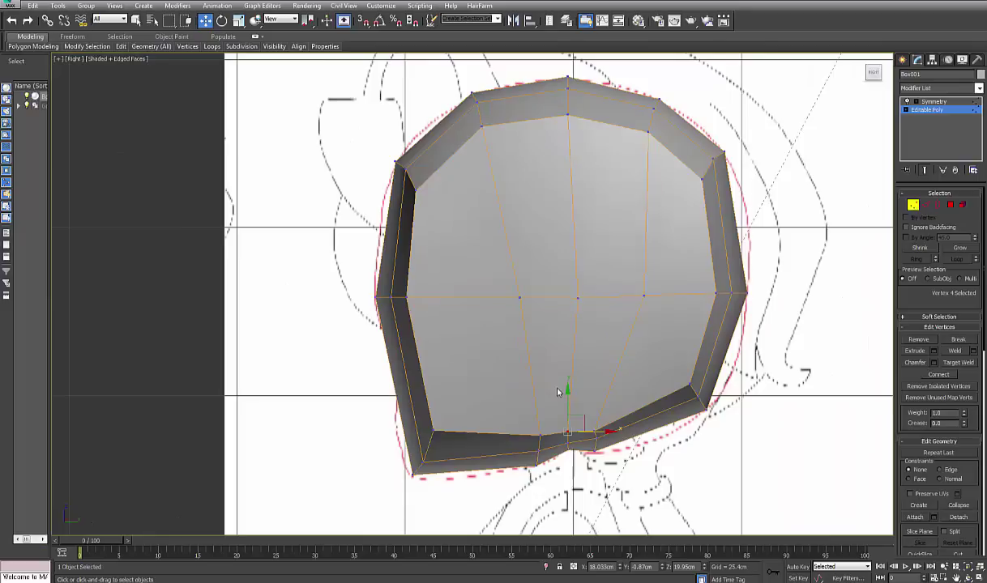
- Connect the ring of vertical edges in the lower half of the head to add one horizontal edge loop
key(2)
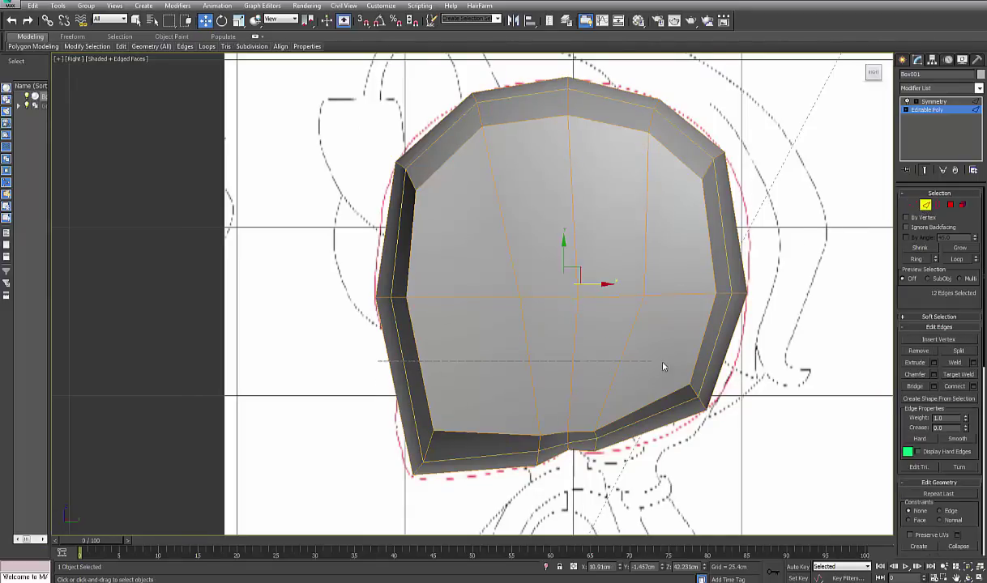
drag(739, 366, 738, 366)
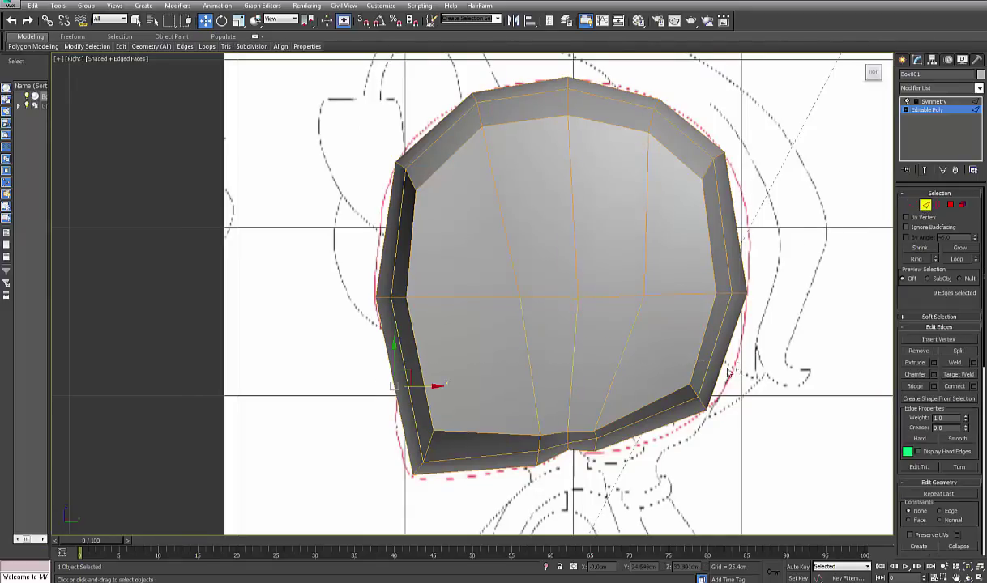
click(954, 388)
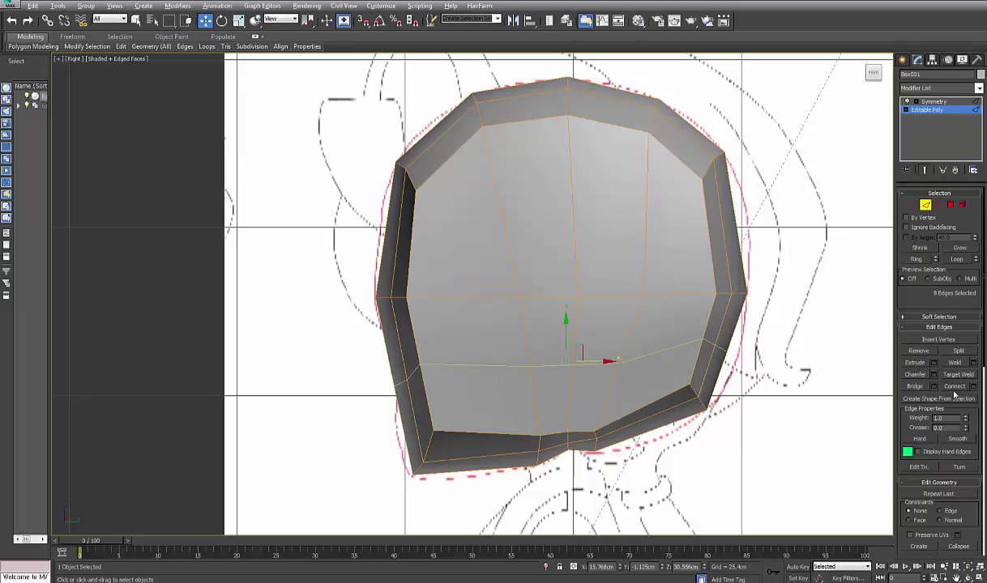
- Make the mesh see-through and fit the new horizontal loop's front vertices to the face profile, levelling the inner ones with them
key(alt+x)
middle_drag(677, 404, 716, 405)
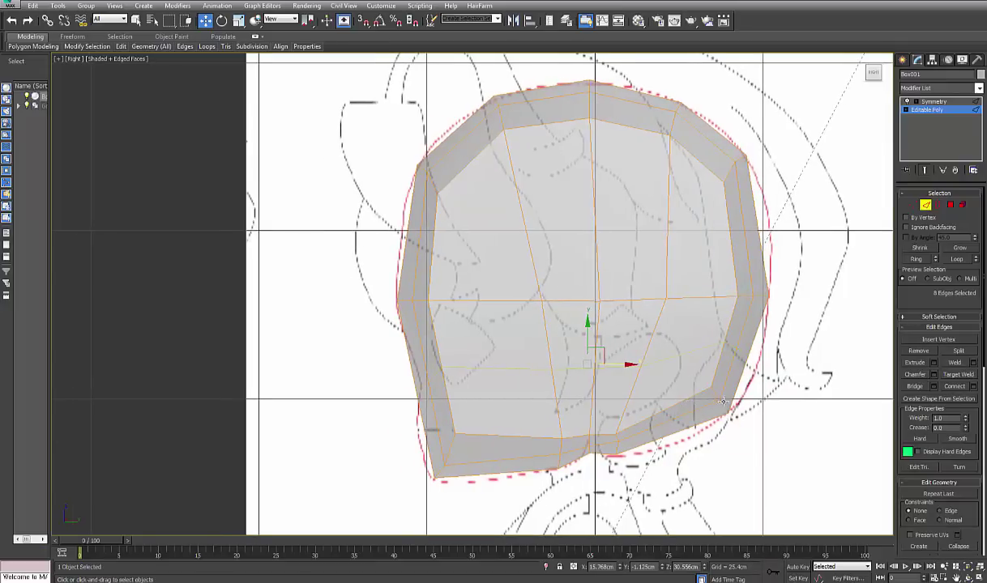
click(912, 205)
middle_drag(611, 384, 649, 403)
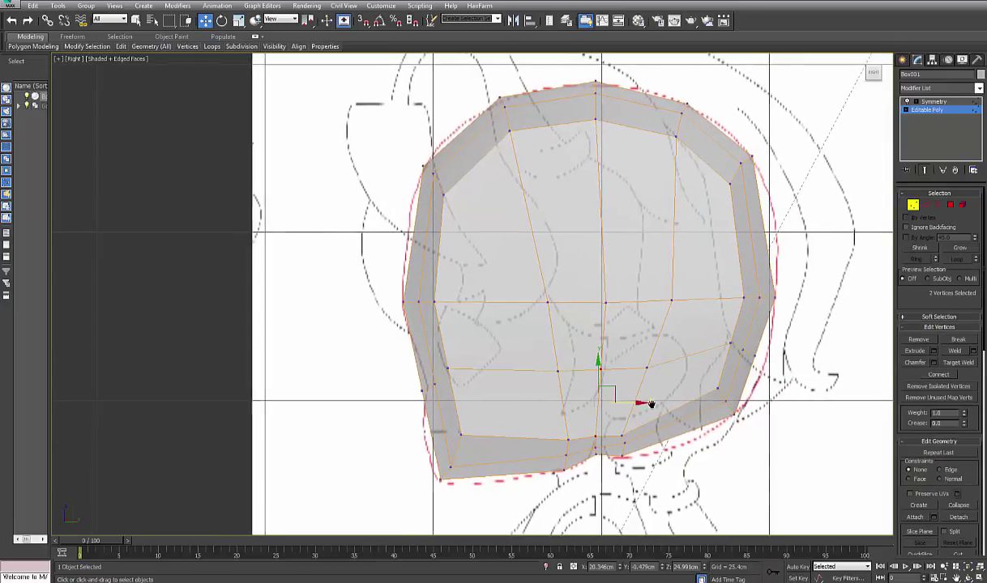
scroll(510, 410, up, 4)
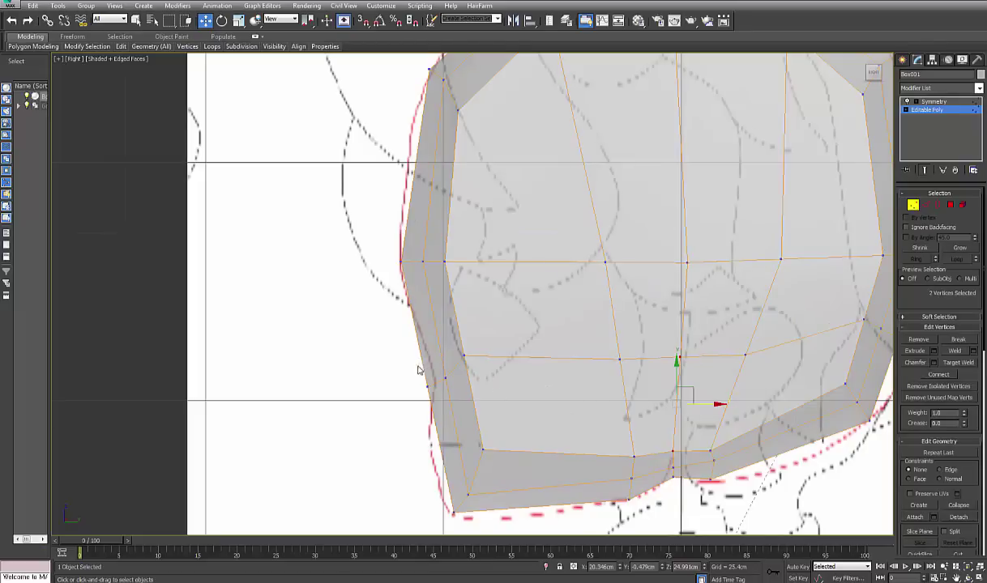
drag(418, 370, 443, 377)
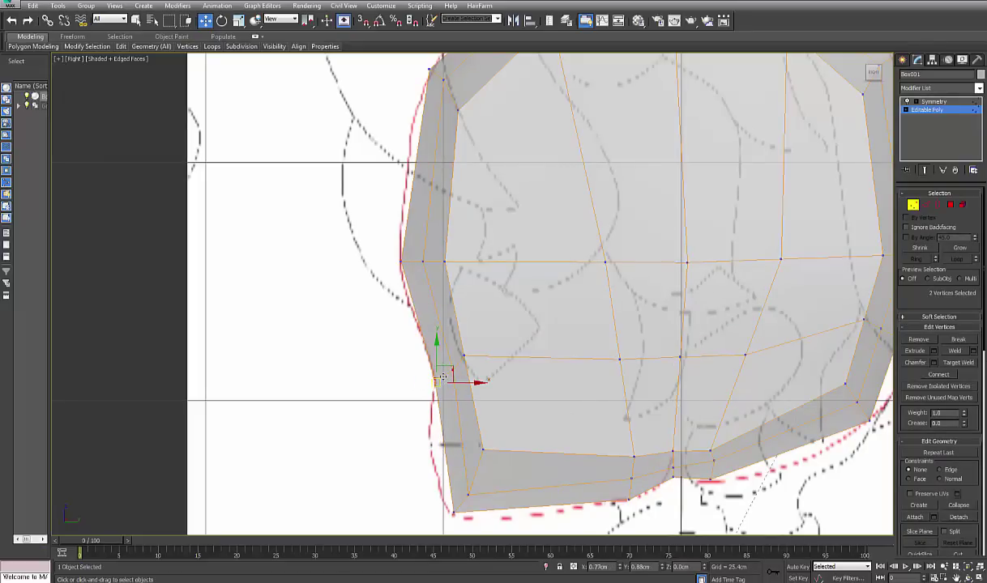
click(445, 380)
click(452, 372)
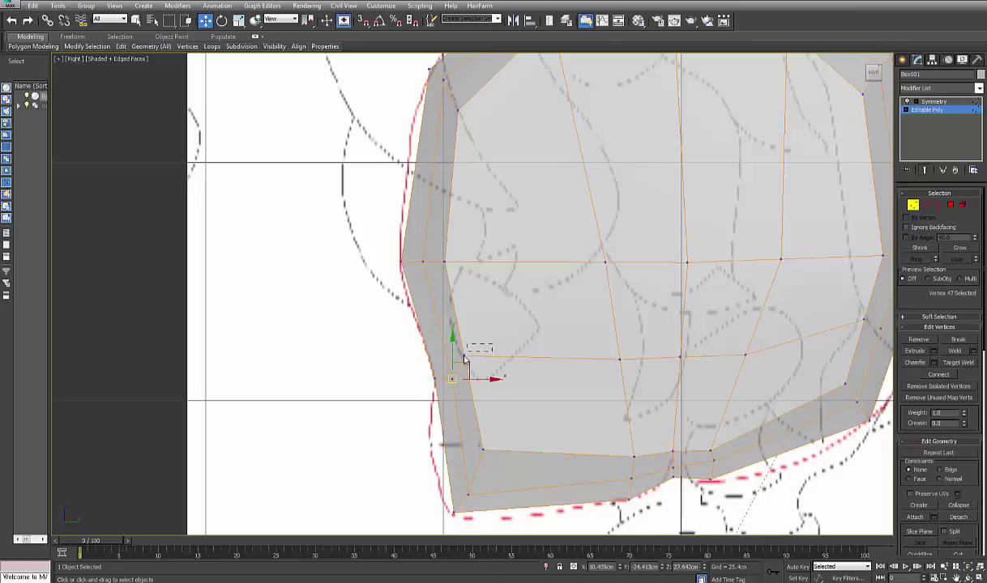
click(464, 356)
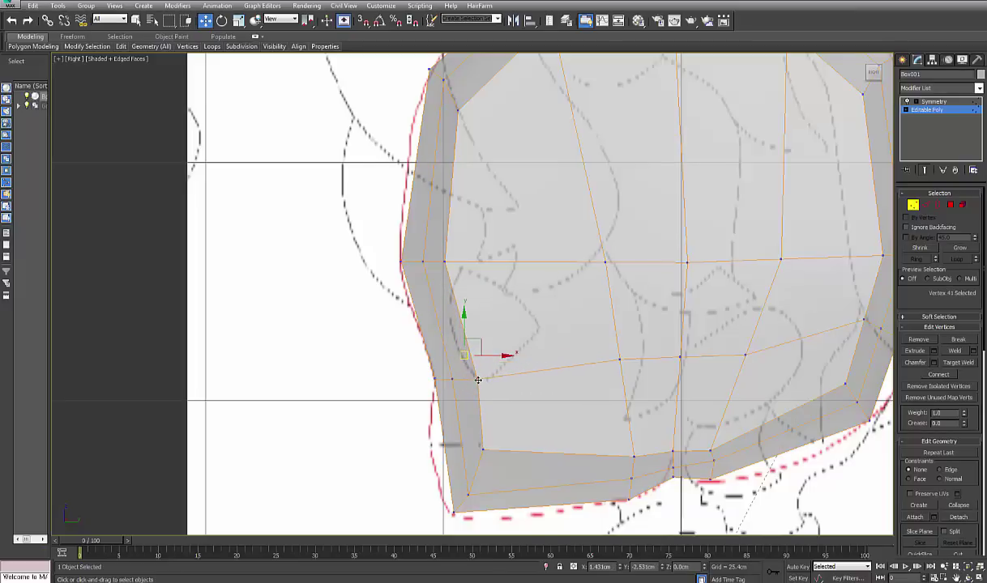
click(481, 381)
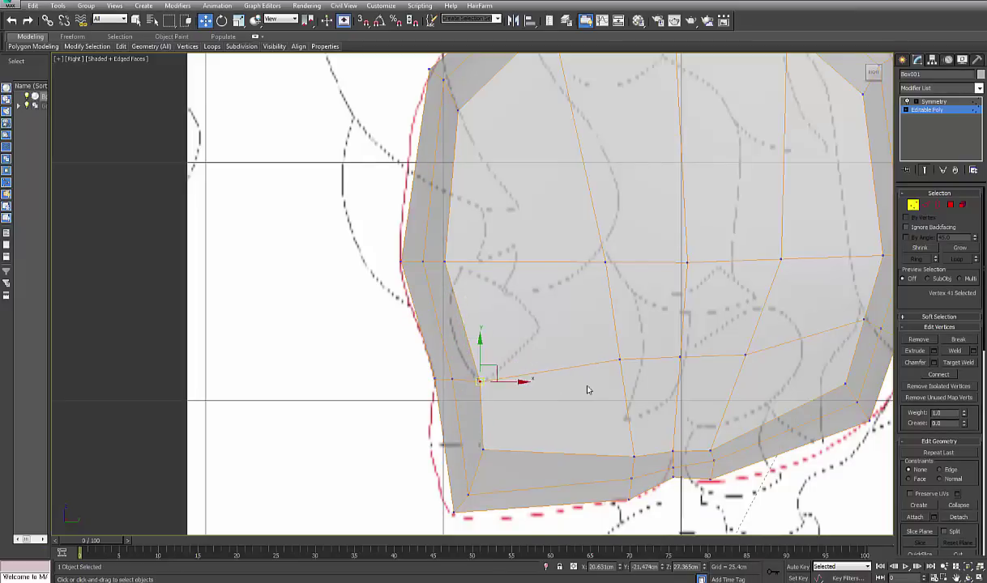
- Lower the three middle vertices of the new horizontal loop on the side of the head to continue the line from the face
middle_drag(588, 392, 489, 388)
click(523, 361)
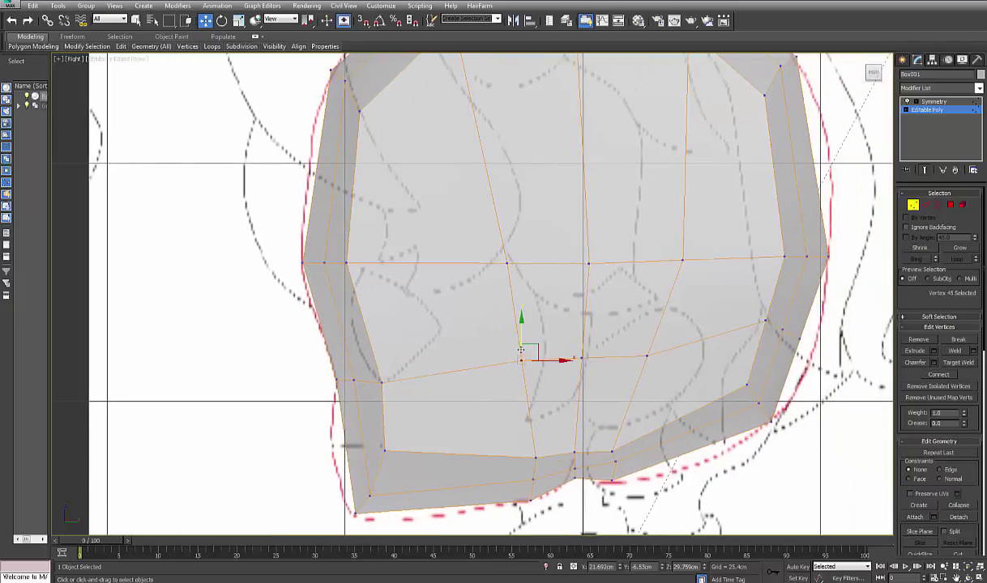
drag(521, 350, 521, 360)
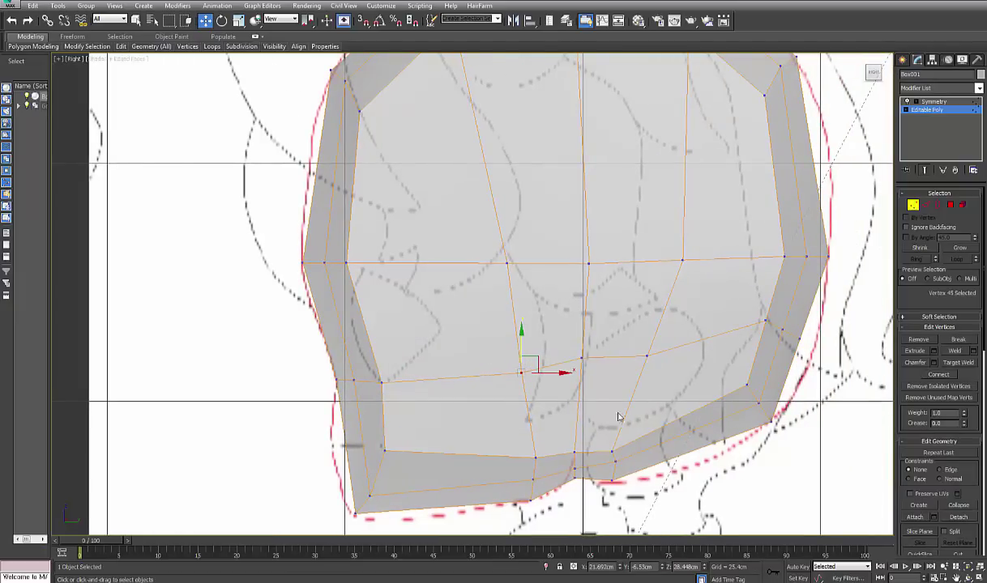
click(581, 357)
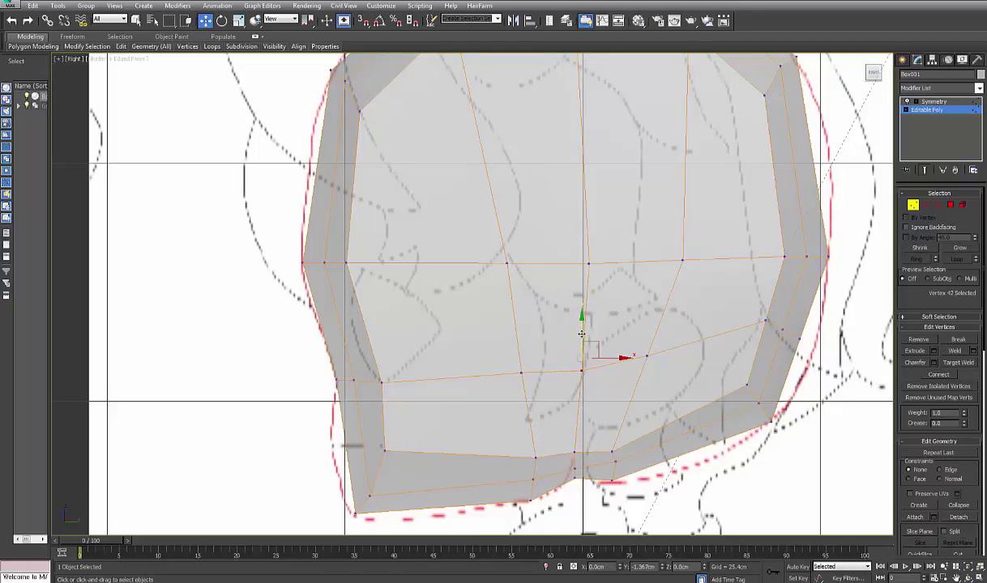
drag(582, 333, 583, 344)
click(646, 357)
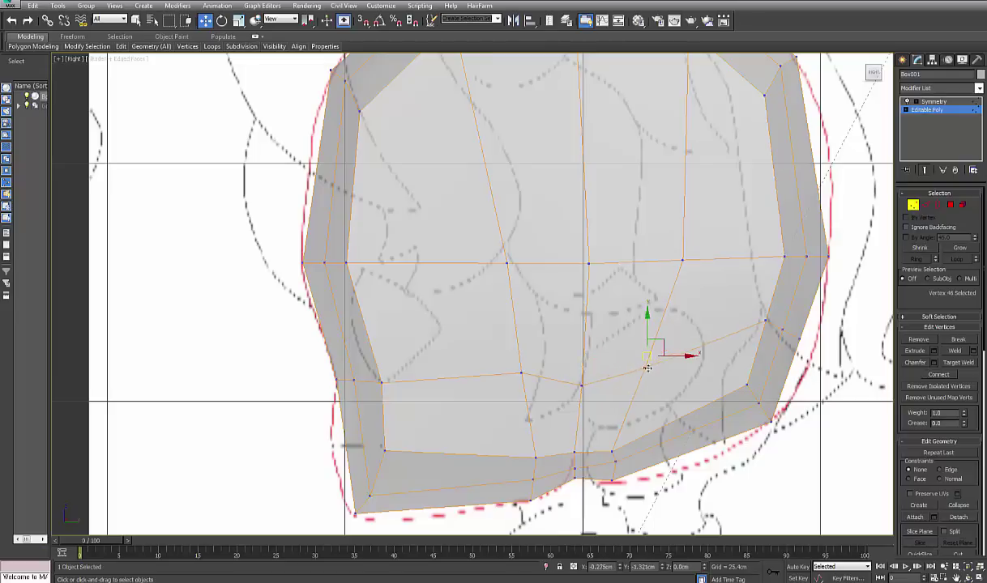
drag(648, 368, 615, 378)
click(521, 374)
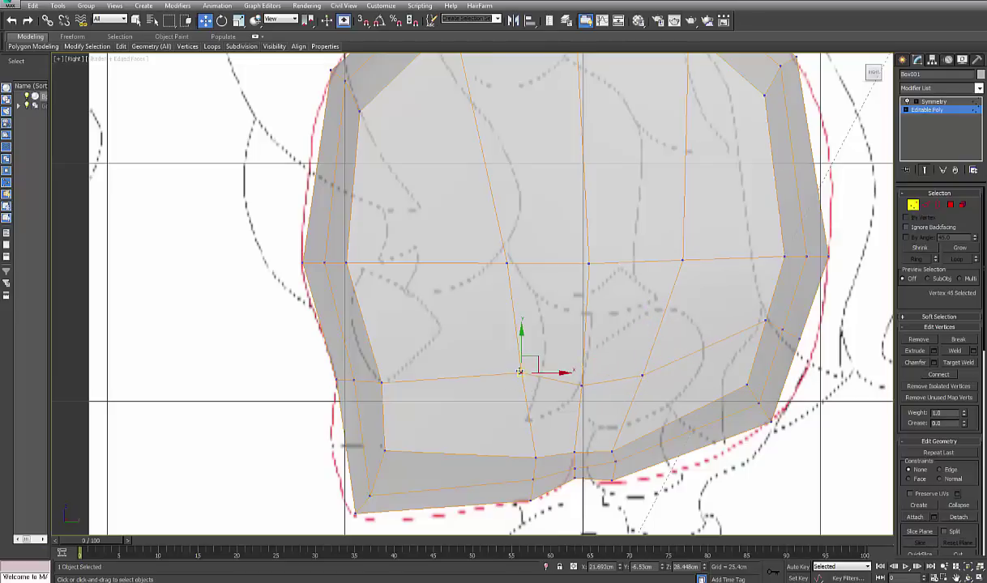
drag(523, 348, 523, 360)
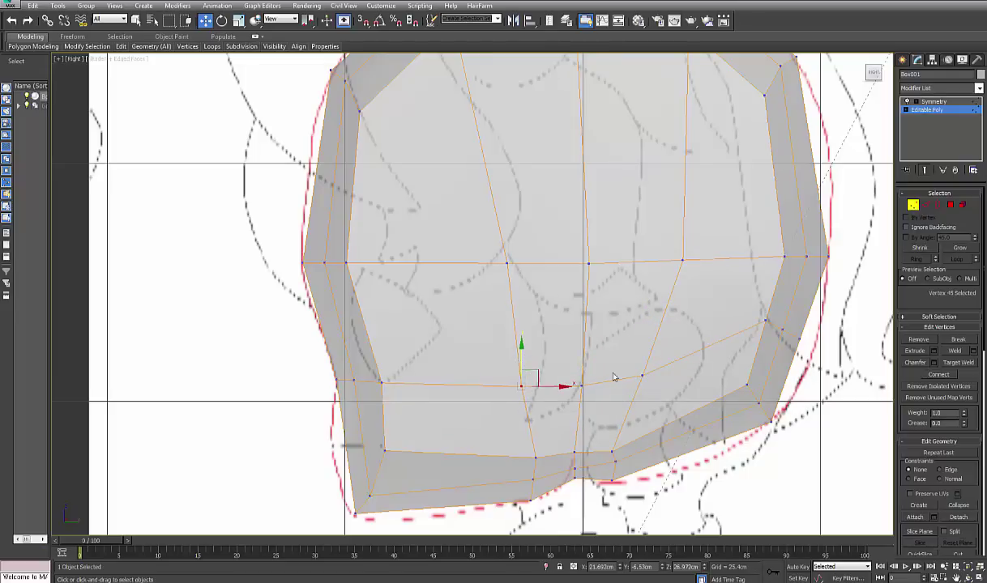
- Move the two three-vertex groups at the lower back of the head down and forward onto the reference outline
middle_drag(614, 376, 593, 387)
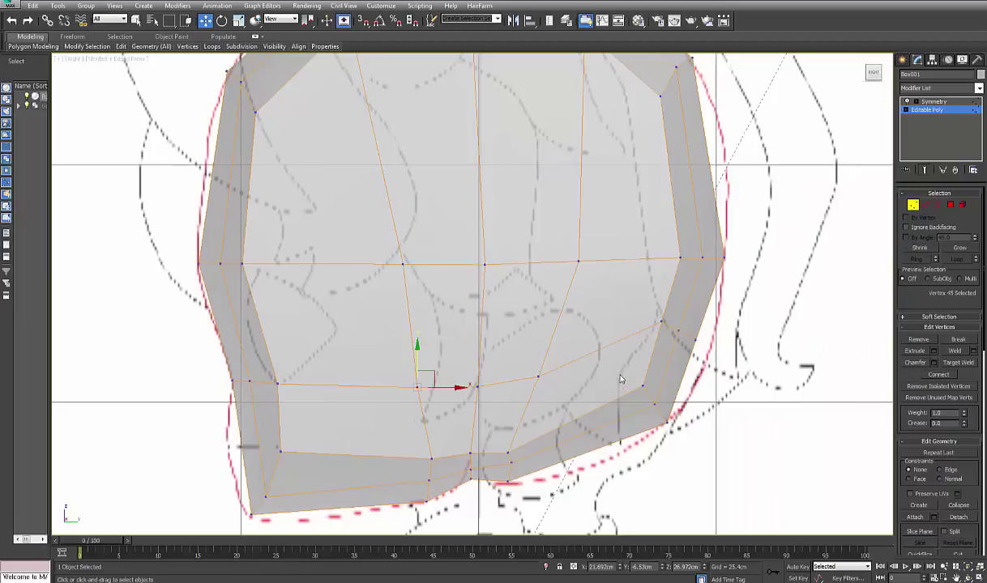
drag(621, 375, 610, 435)
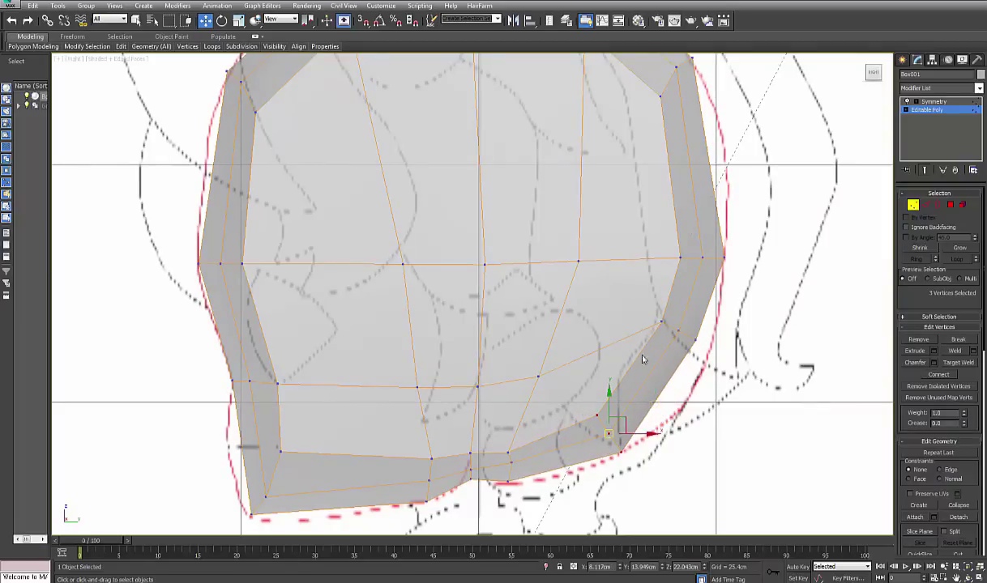
drag(640, 313, 667, 394)
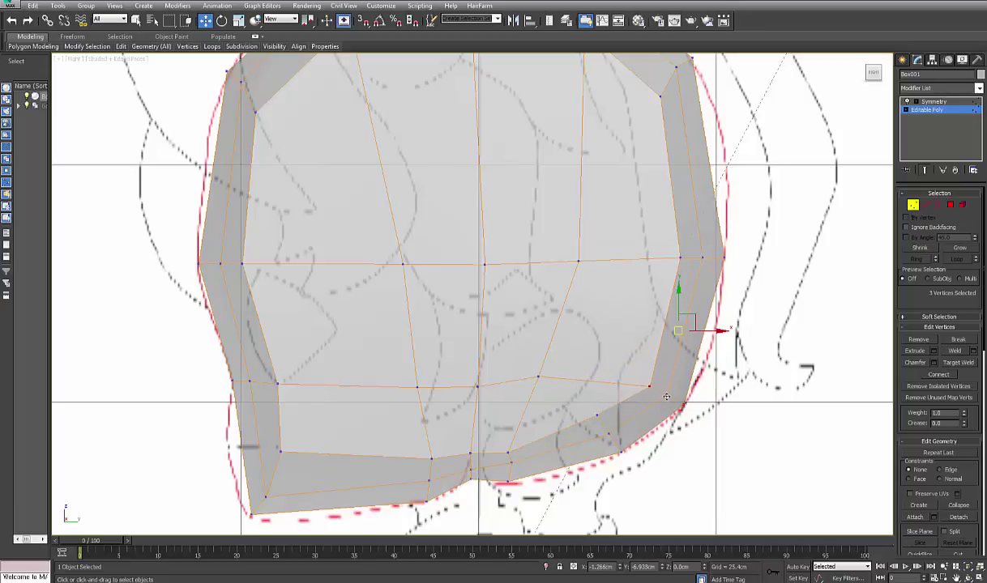
middle_drag(661, 397, 674, 371)
- Pull the rear underside's three vertices farther down and forward along the outline, and nudge the next column's middle vertex forward
drag(560, 362, 605, 419)
middle_drag(581, 437, 583, 434)
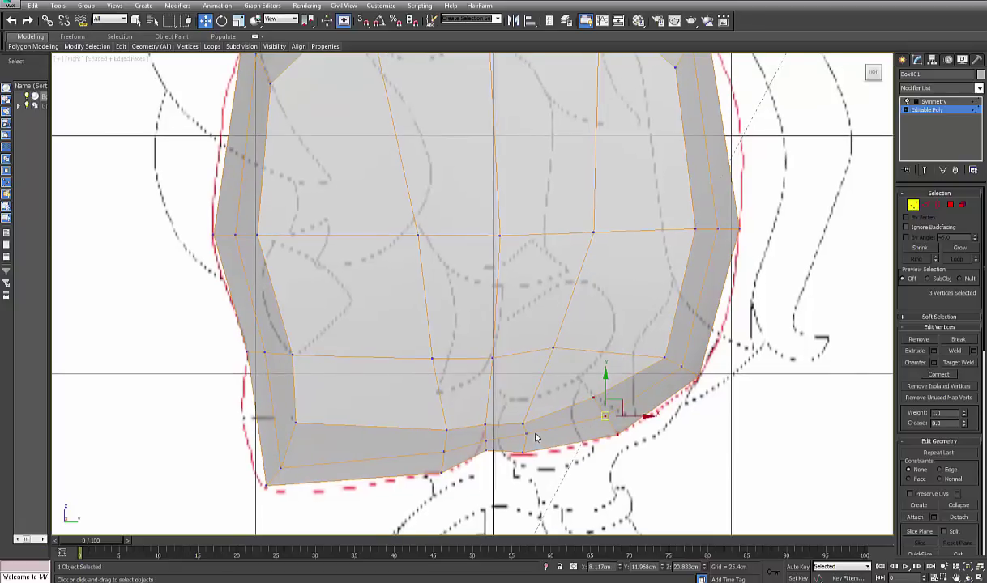
click(532, 434)
click(527, 435)
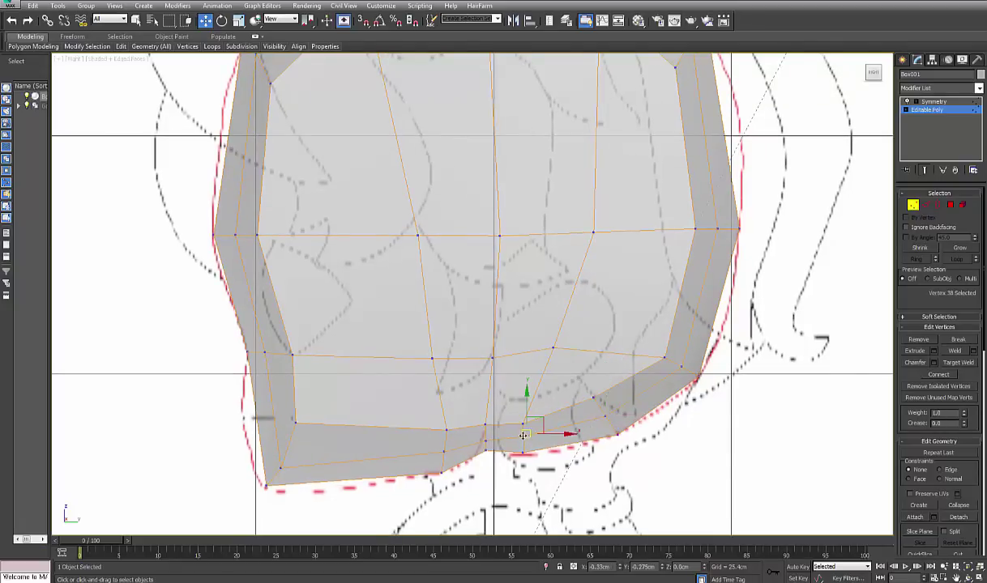
drag(524, 435, 522, 435)
middle_drag(661, 380, 660, 424)
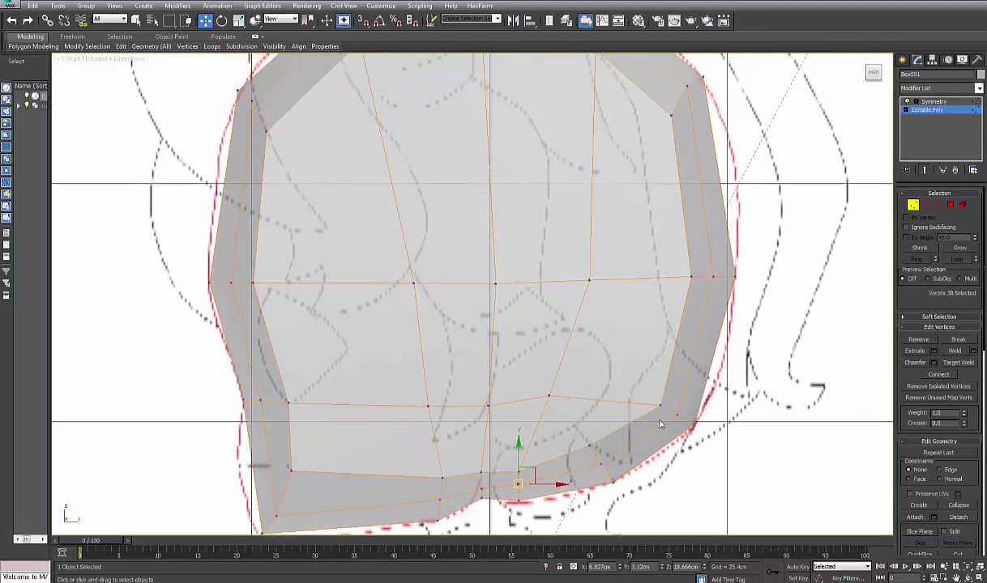
- Lower the rear side vertex of the lower loop to level it, and connect the upper head's vertical edges into a new horizontal loop
click(548, 396)
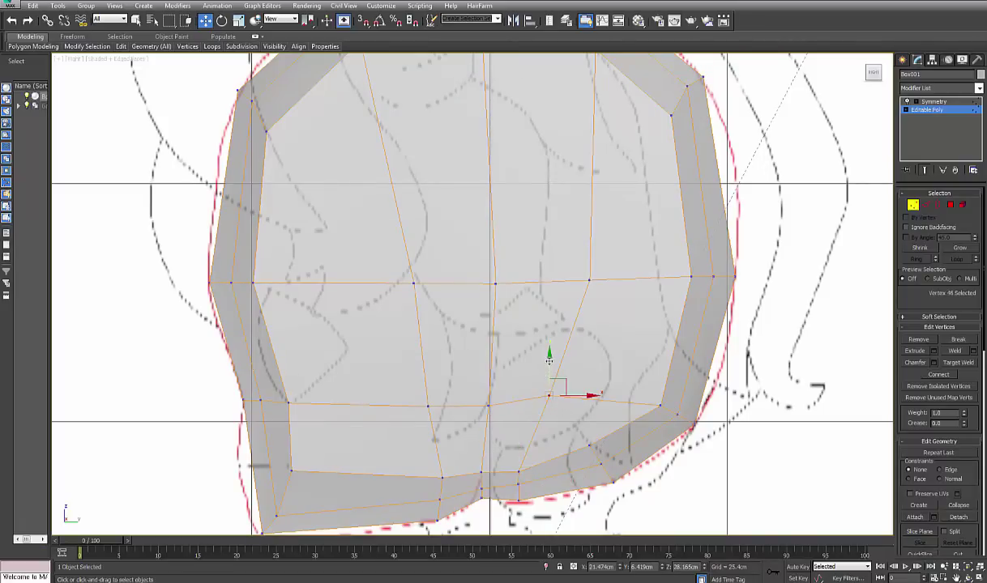
drag(548, 360, 550, 370)
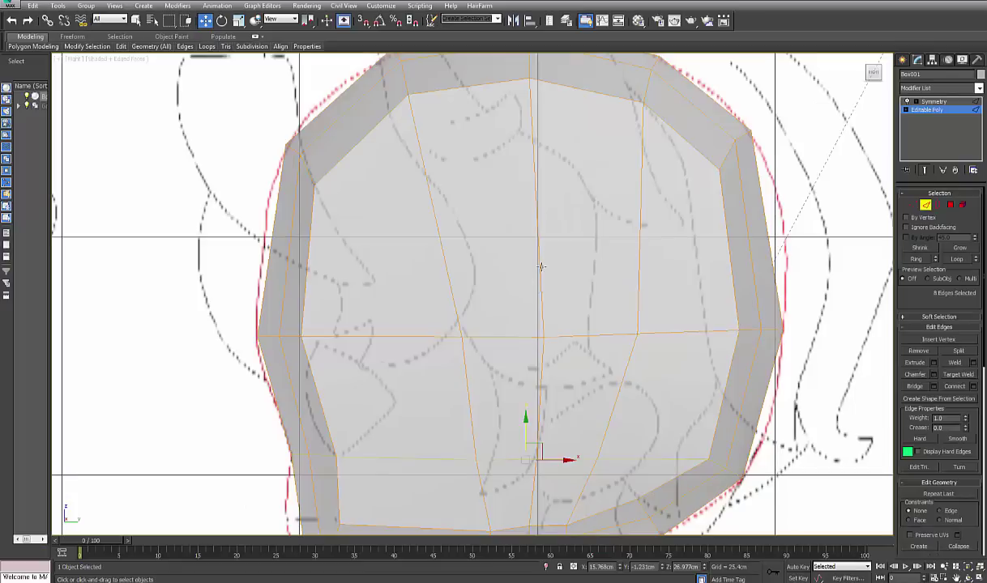
click(539, 266)
double_click(637, 273)
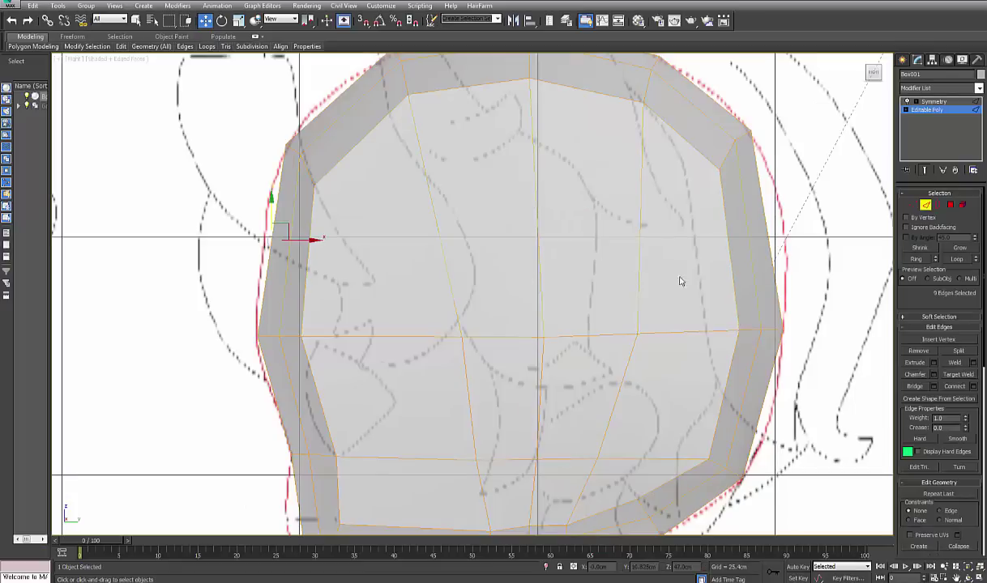
click(953, 388)
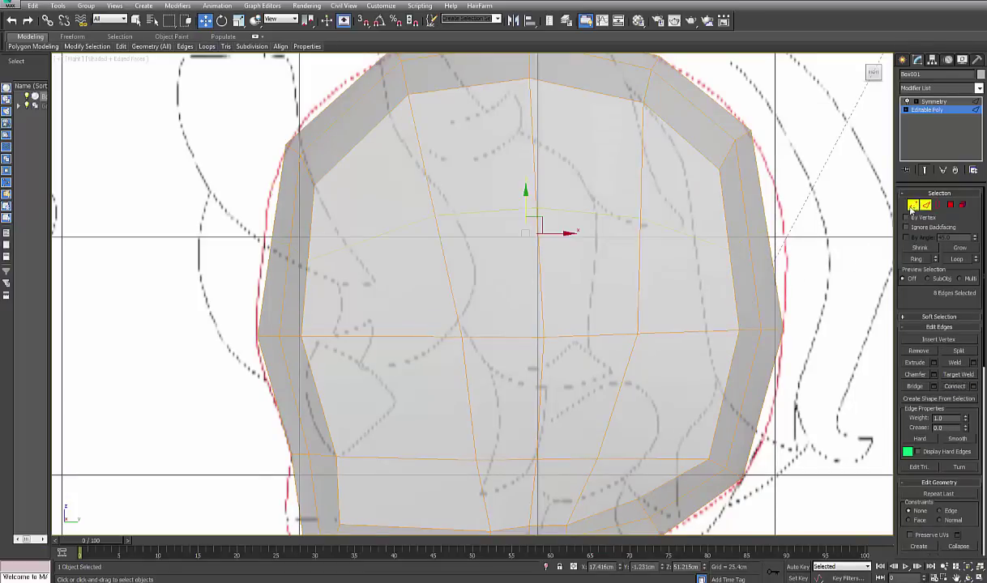
- Fit the new upper loop's front vertices to the forehead profile, and nudge the three front vertices of the loop below slightly down
key(1)
middle_drag(553, 210, 577, 261)
drag(245, 268, 277, 284)
click(271, 303)
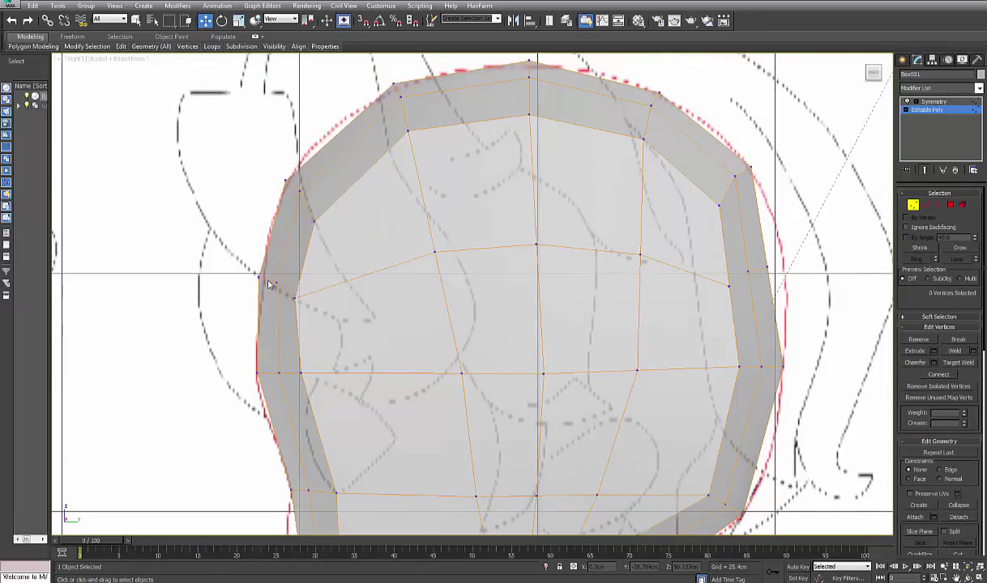
click(275, 284)
drag(275, 286, 274, 290)
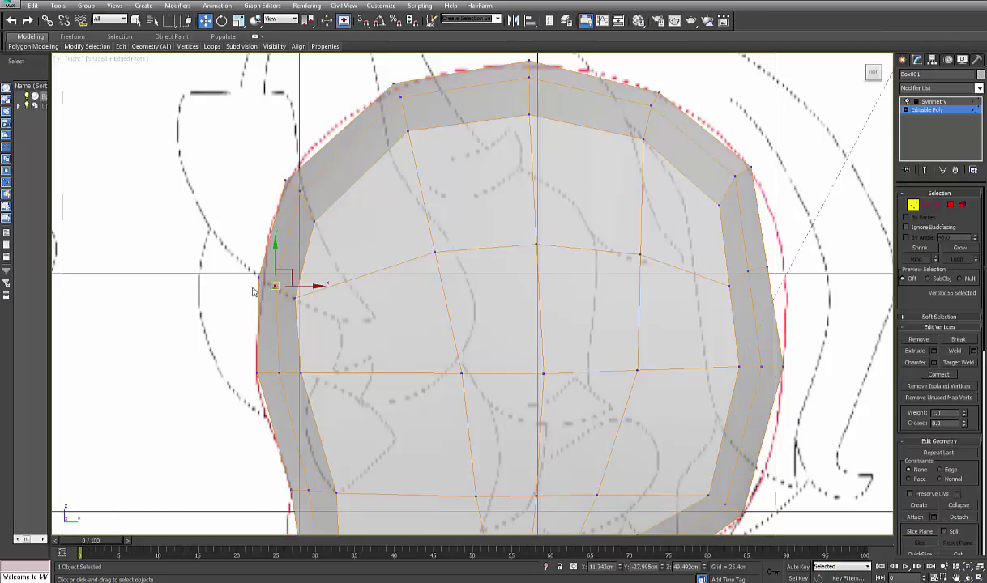
drag(252, 352, 278, 378)
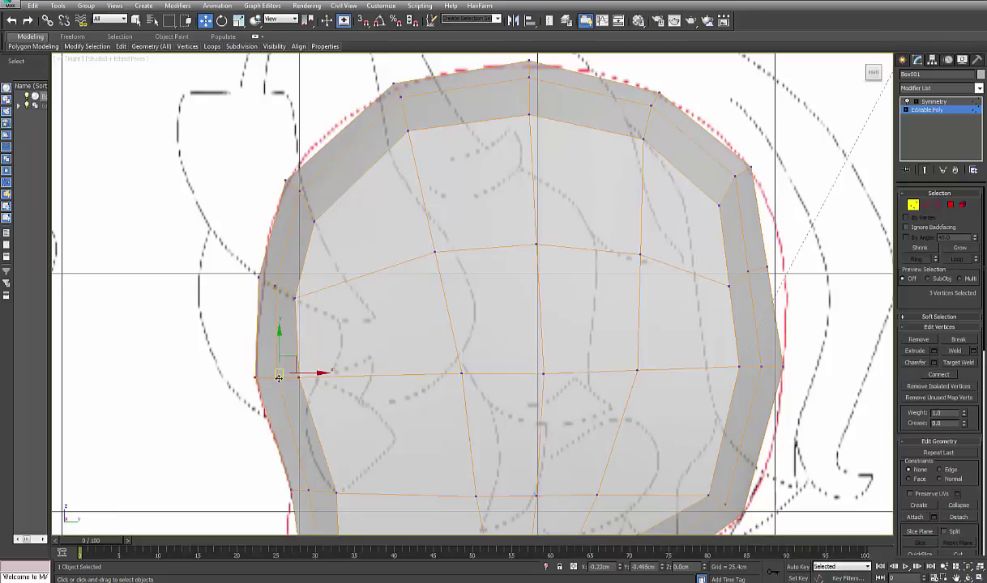
middle_drag(315, 312, 319, 341)
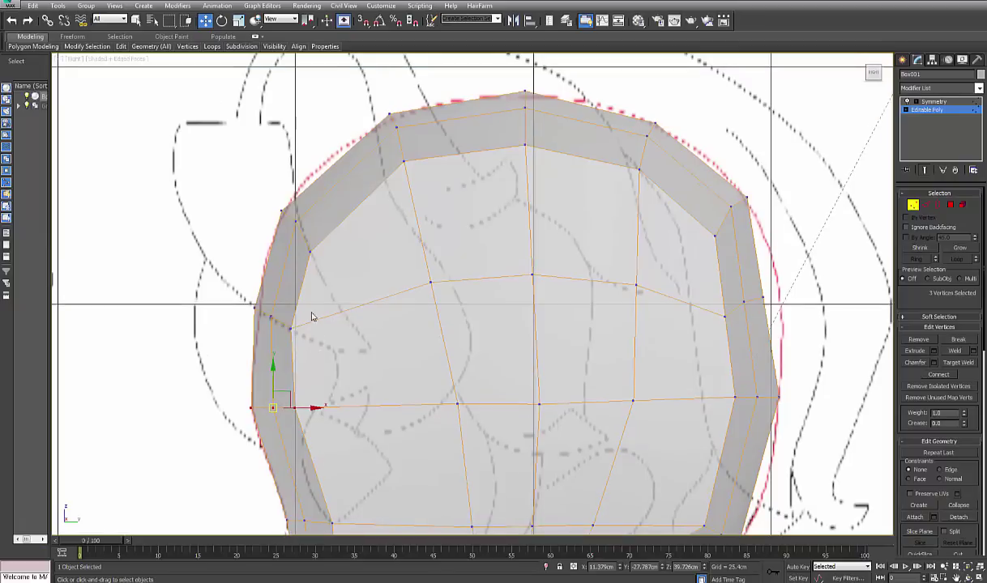
- Raise the upper loop's two inner front vertices to level them with the outer vertex on the forehead profile
click(290, 326)
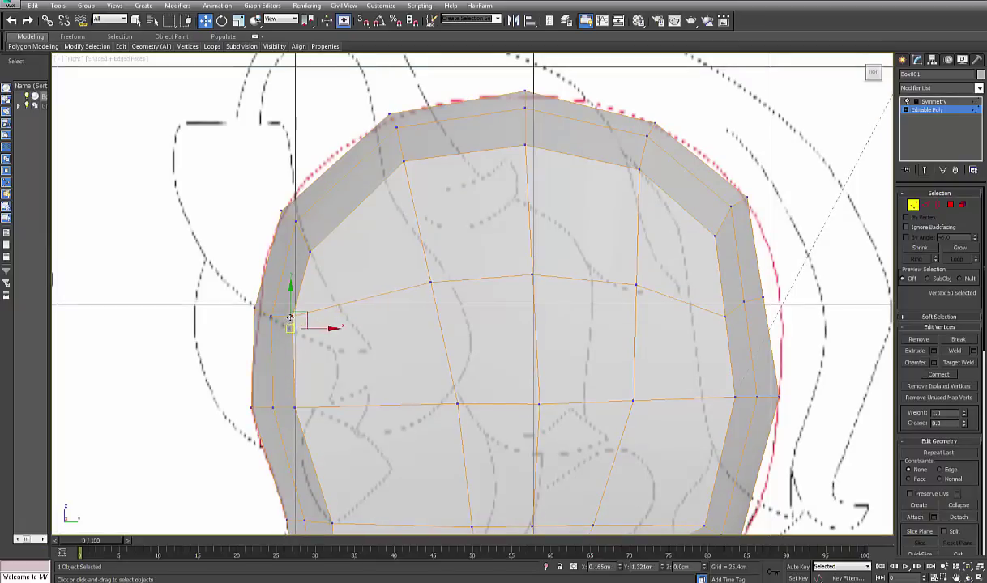
click(293, 314)
click(272, 315)
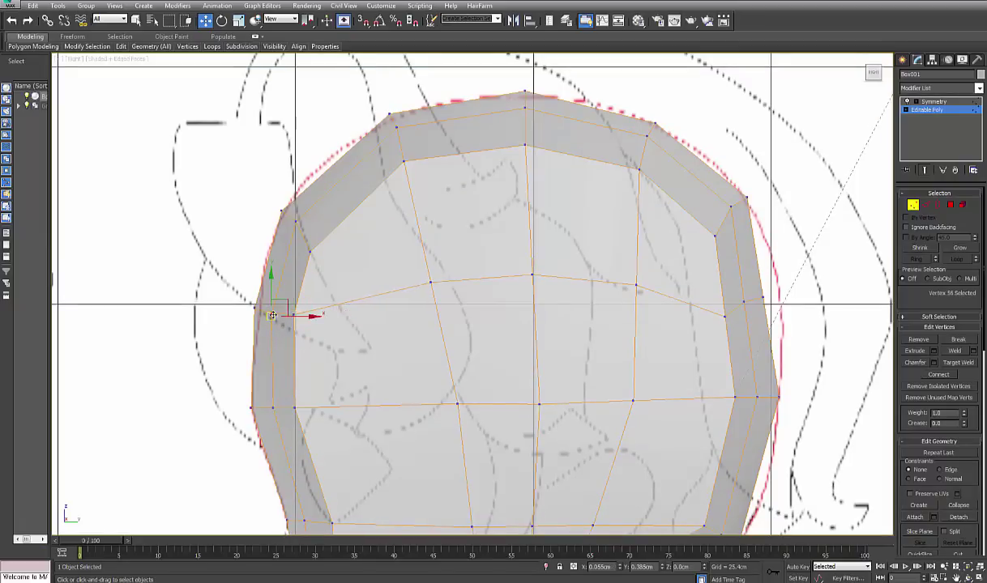
drag(272, 314, 273, 311)
- Lower the three middle vertices of the upper loop on the side of the head into a straight horizontal line
click(430, 283)
middle_drag(442, 275, 415, 221)
drag(406, 194, 408, 222)
click(507, 217)
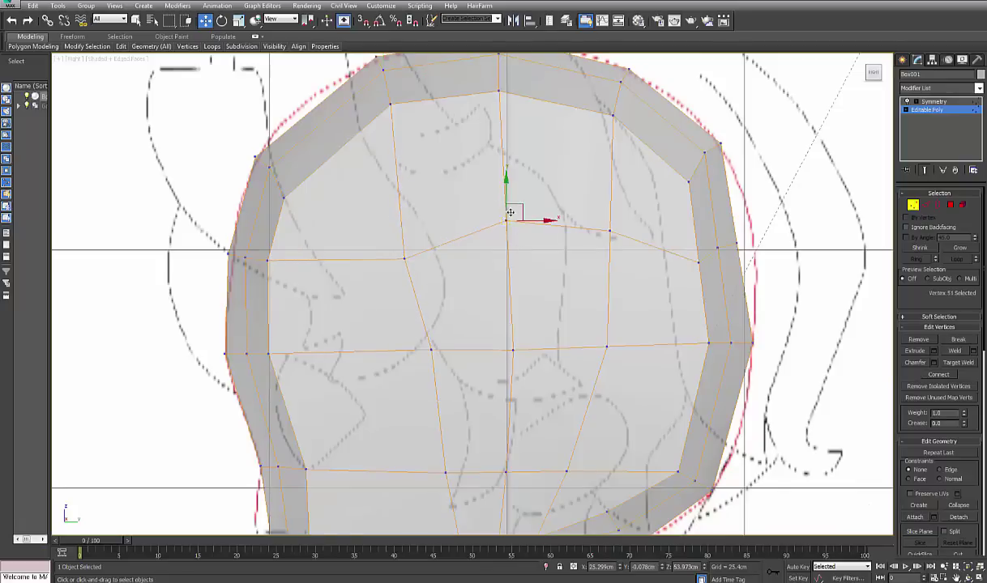
drag(511, 215, 512, 249)
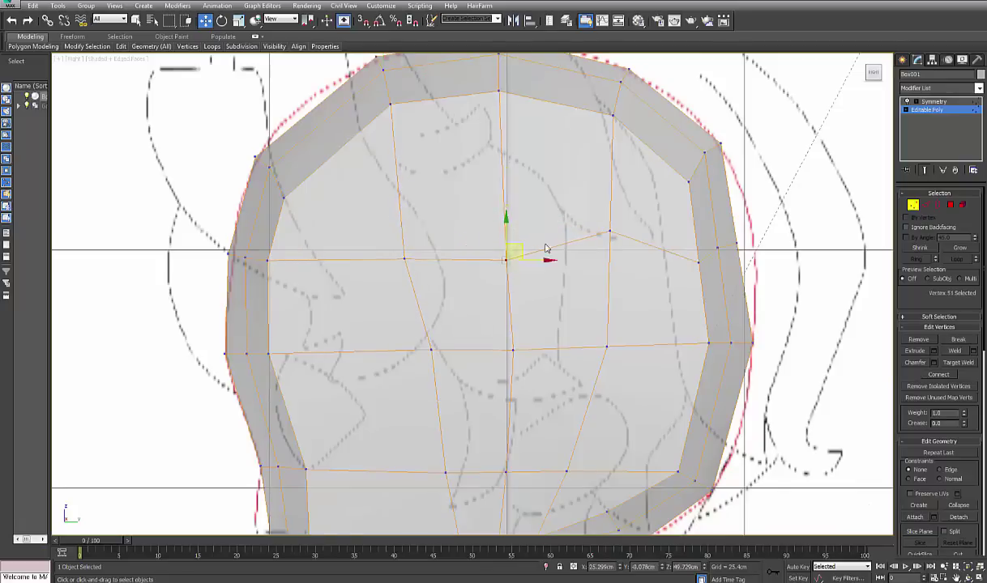
mouse_move(587, 215)
mouse_down()
mouse_move(623, 261)
mouse_move(610, 232)
mouse_move(610, 243)
mouse_up()
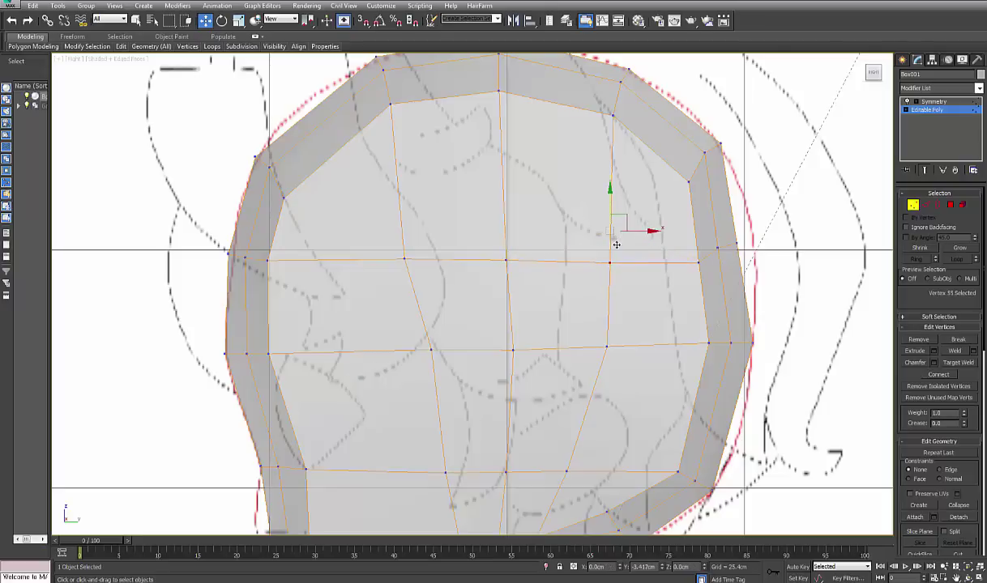
- Move the upper loop's rear vertices backward onto the outline at the back of the head
click(699, 262)
drag(764, 225, 747, 249)
click(742, 289)
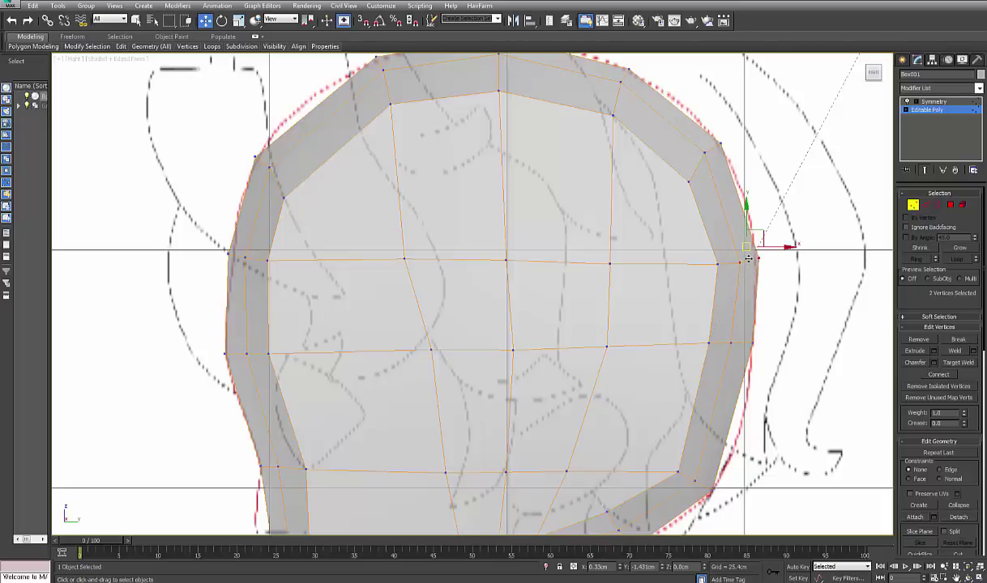
drag(748, 258, 748, 260)
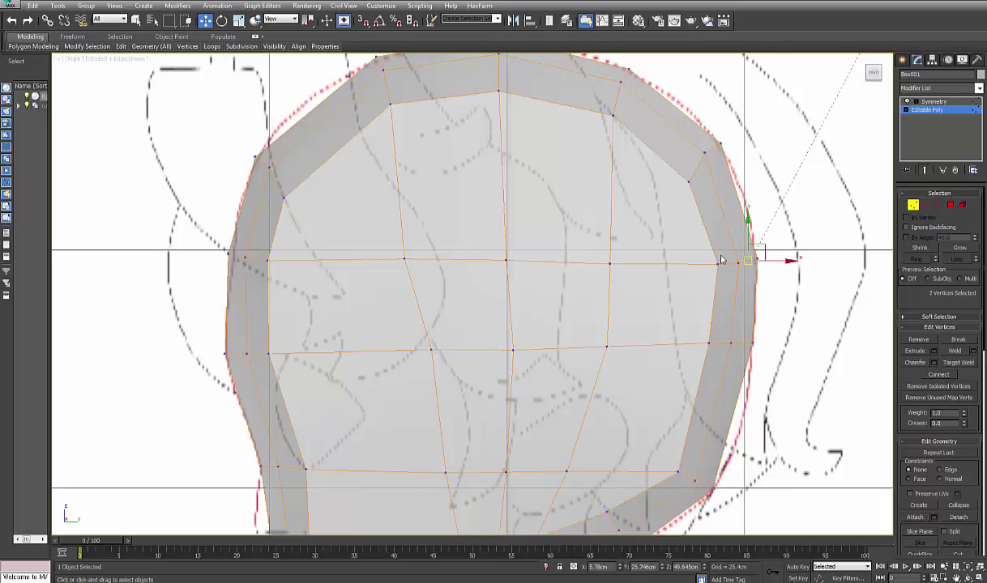
- Nudge the two inner vertices at the upper back corner of the head toward the rear outline
middle_drag(695, 219, 693, 260)
click(685, 221)
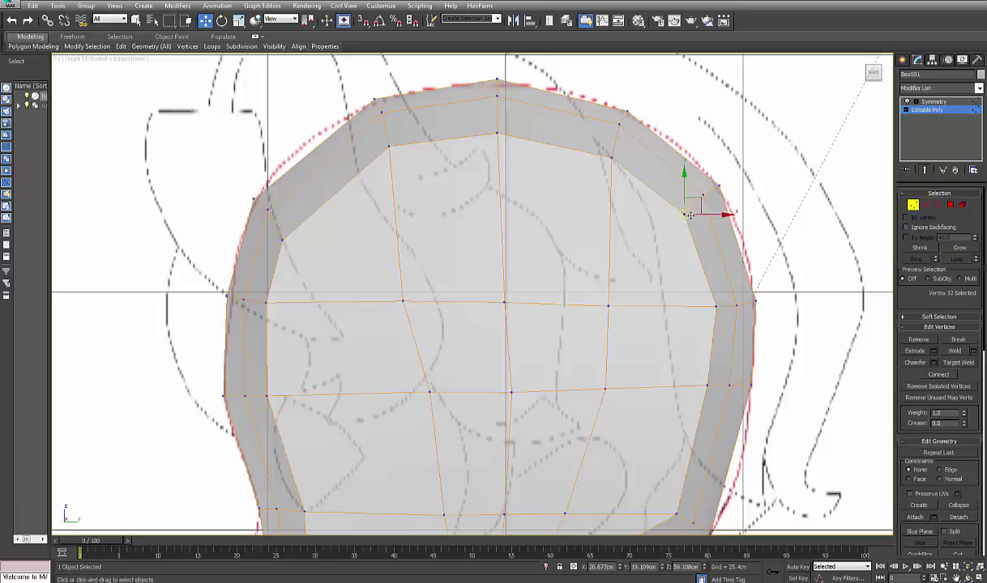
click(710, 194)
click(704, 196)
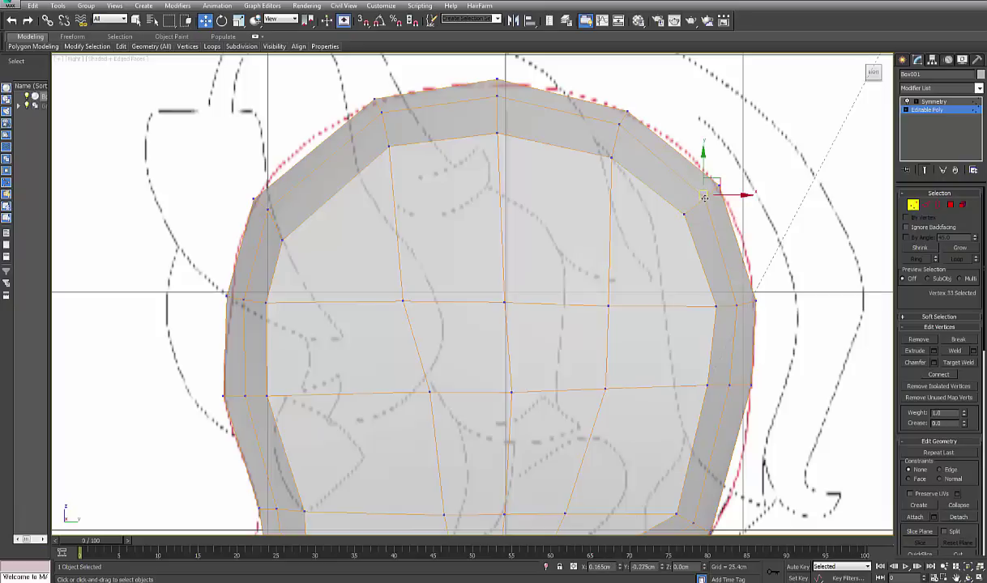
click(689, 211)
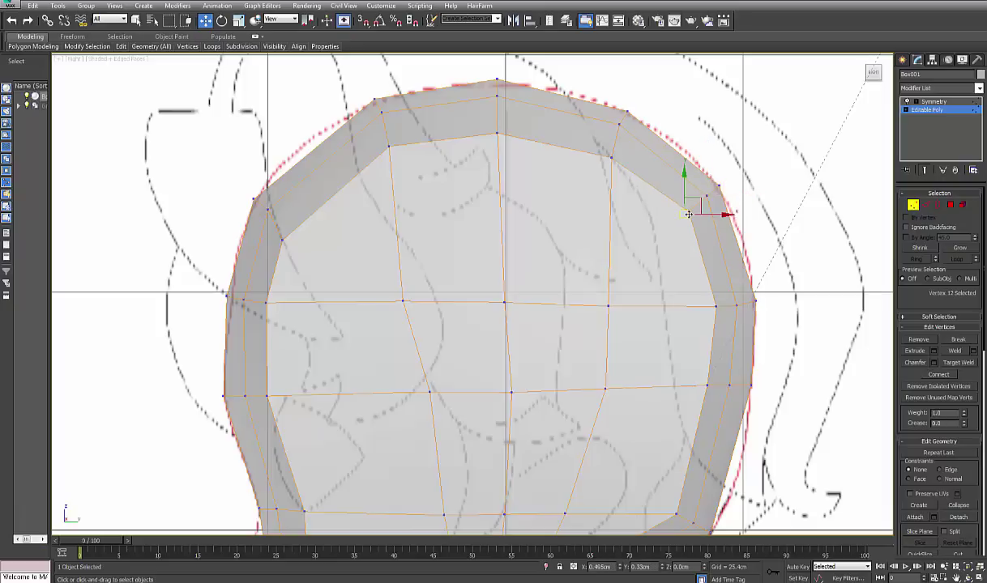
- Shift the lower loop's rear side vertex slightly toward the back of the head
middle_drag(664, 292, 662, 238)
mouse_move(674, 322)
middle_down()
mouse_move(668, 269)
mouse_move(634, 276)
middle_up()
scroll(634, 277, down, 2)
click(506, 377)
drag(536, 376, 540, 376)
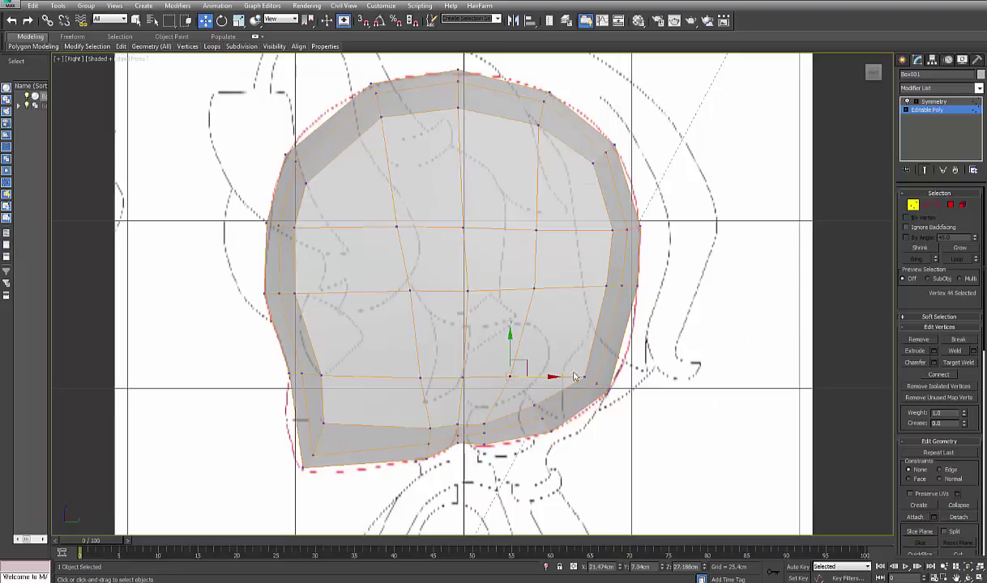
- Connect the ring of vertical edges between the middle and lower loops to add another horizontal loop
click(926, 206)
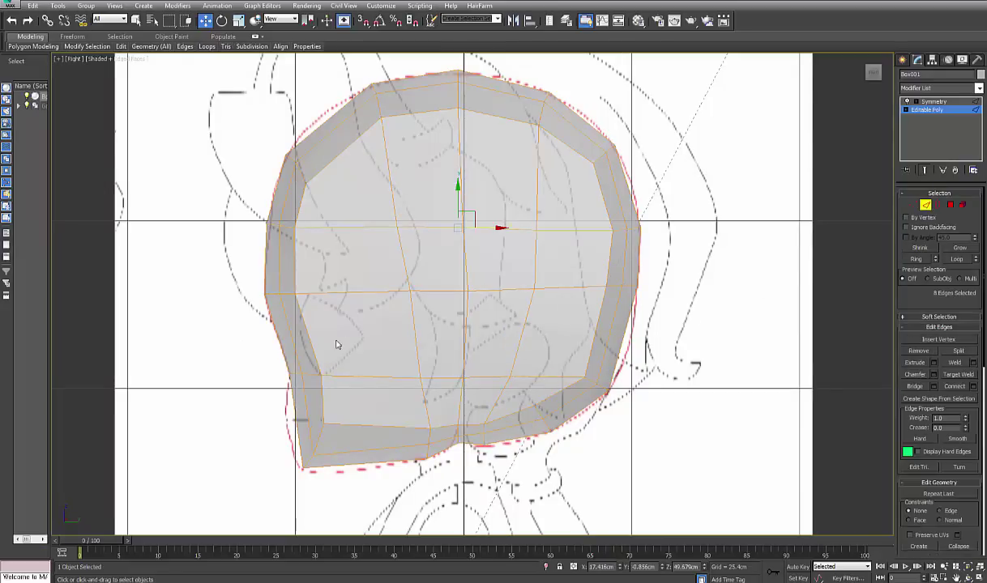
click(310, 342)
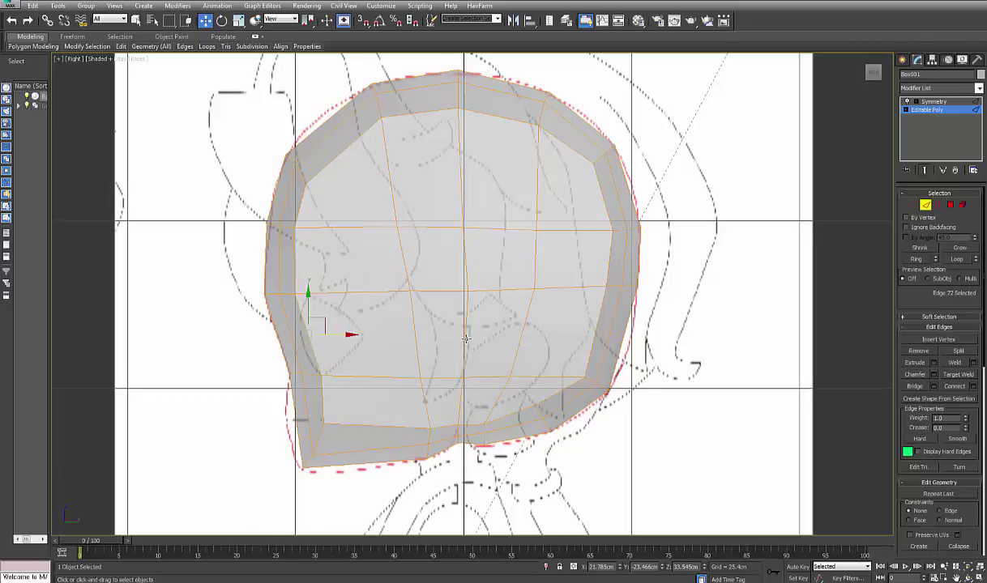
key(alt+r)
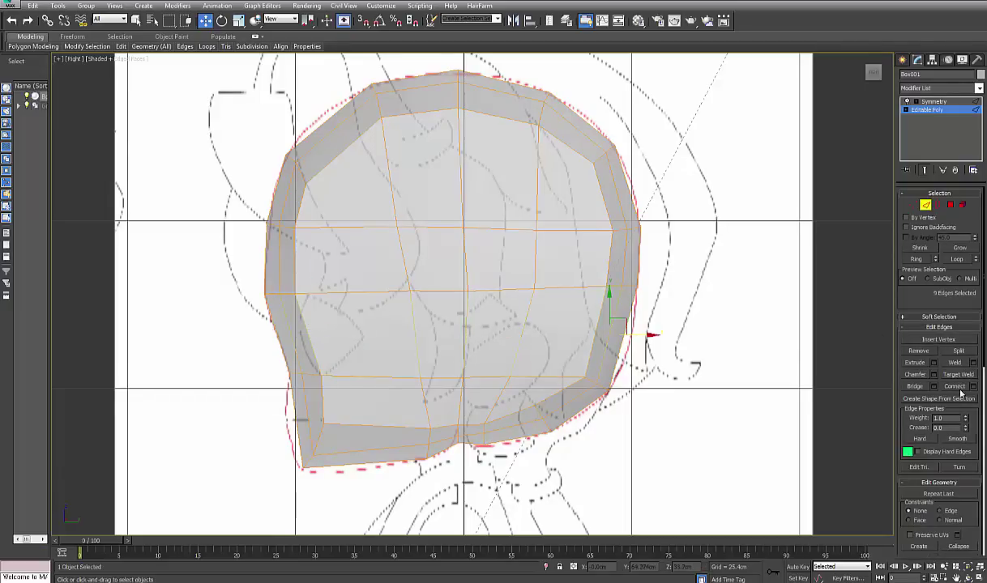
click(962, 387)
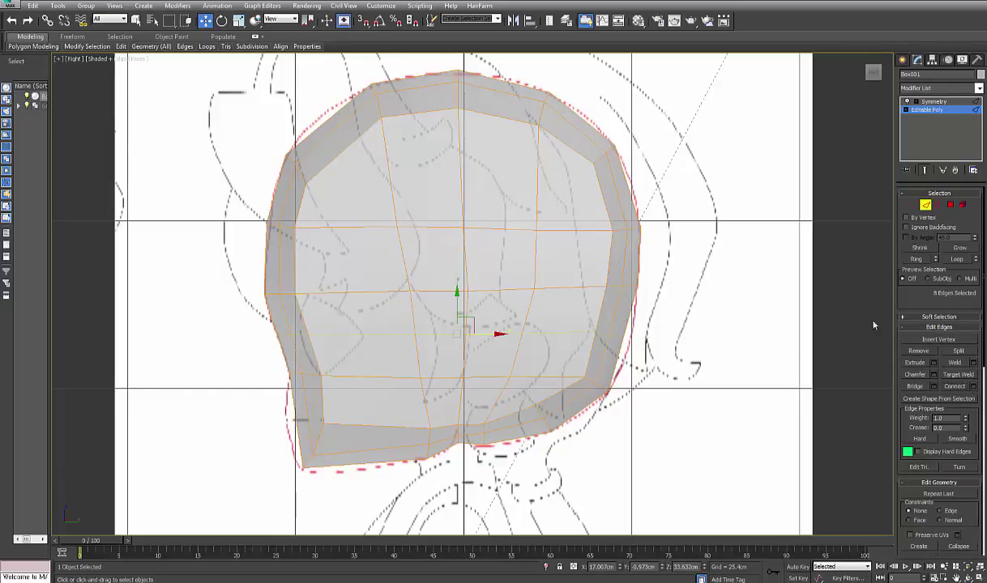
- Move the new loop's three rear vertices back onto the outline, and shift the inner rear vertex of the loop above backward
click(913, 205)
middle_drag(696, 311, 711, 302)
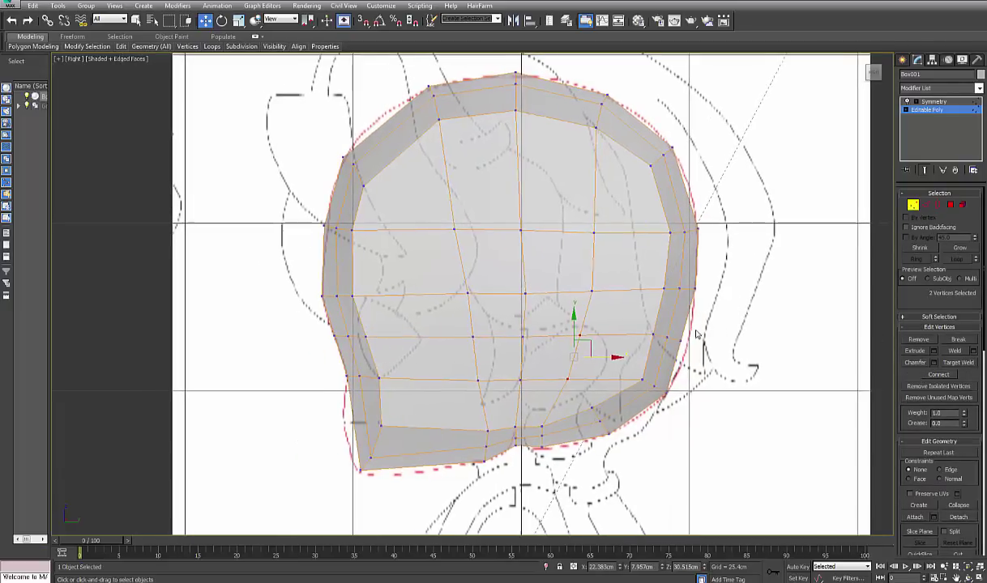
scroll(663, 318, up, 3)
click(655, 340)
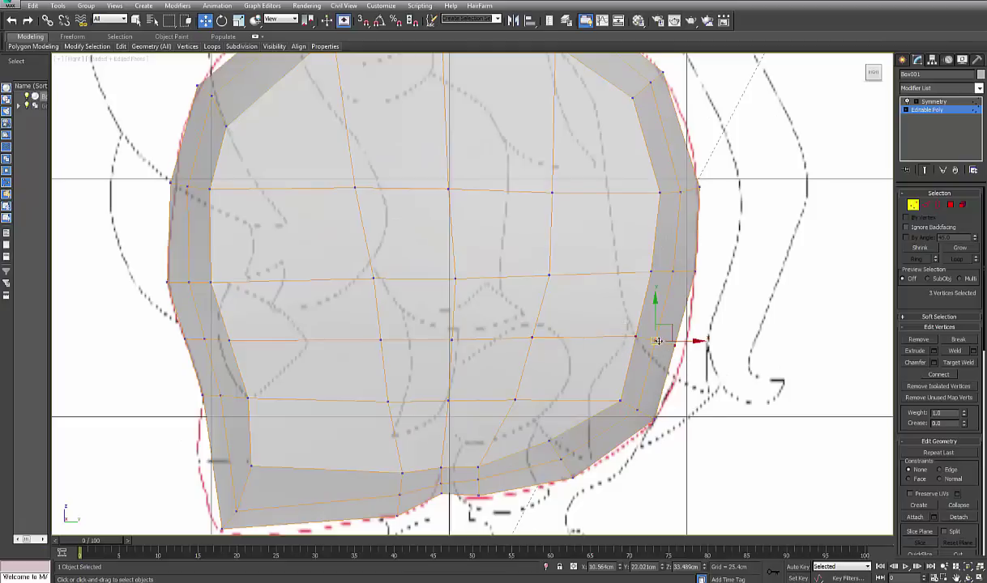
drag(656, 341, 672, 343)
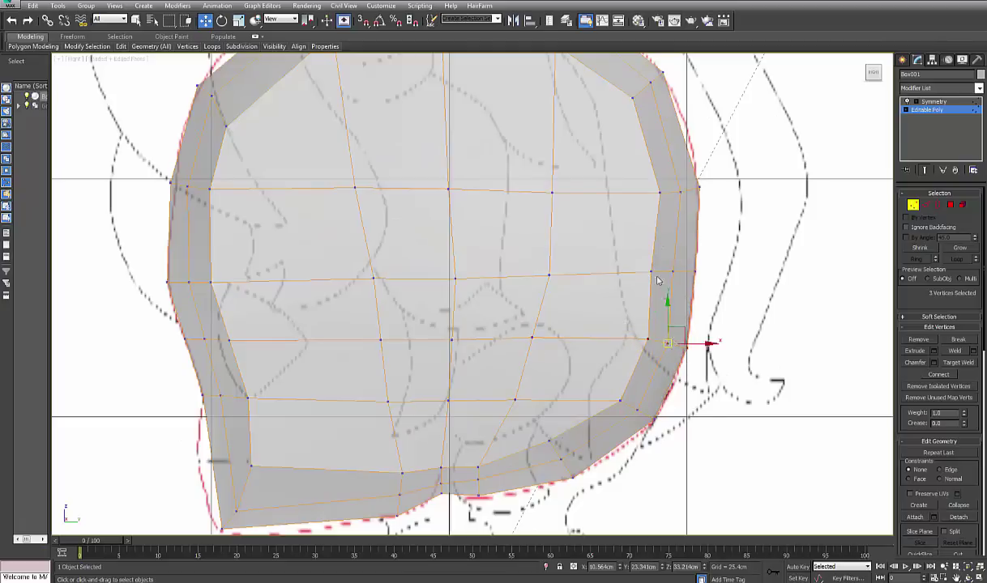
click(650, 271)
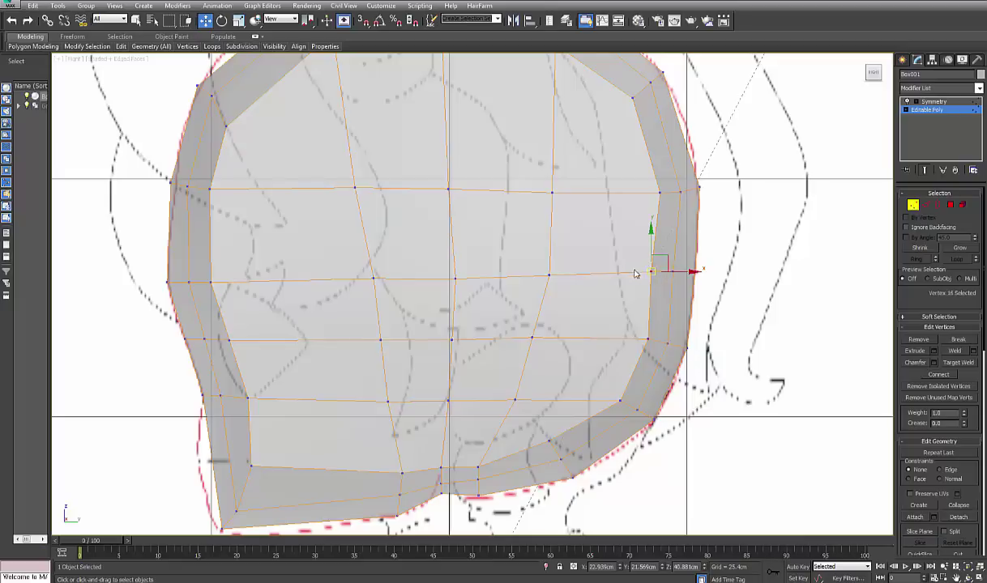
drag(688, 273, 694, 273)
- In the front view, pull the side vertices of the new loop and the loop below inward toward the face outline
middle_drag(659, 335, 706, 315)
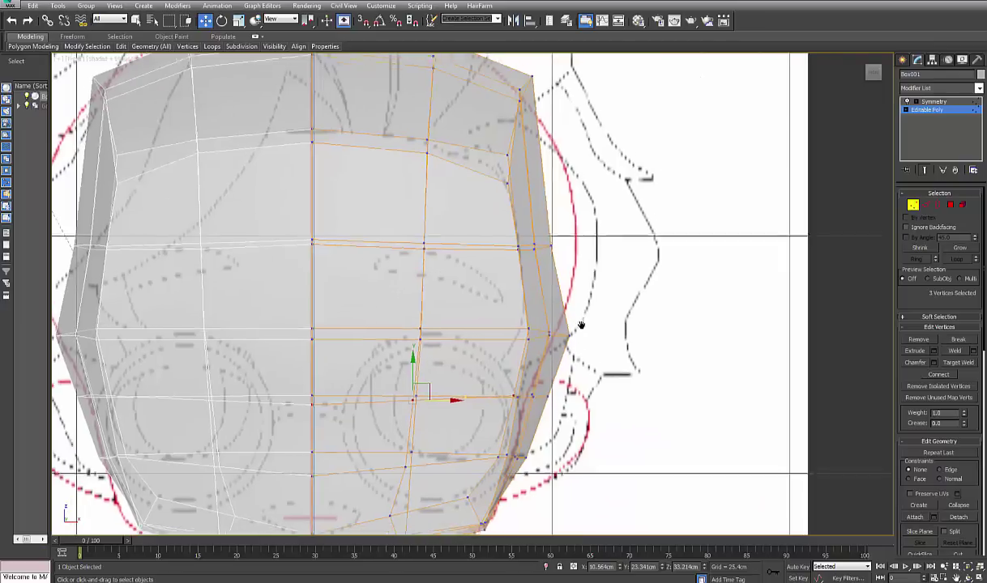
middle_drag(582, 328, 589, 362)
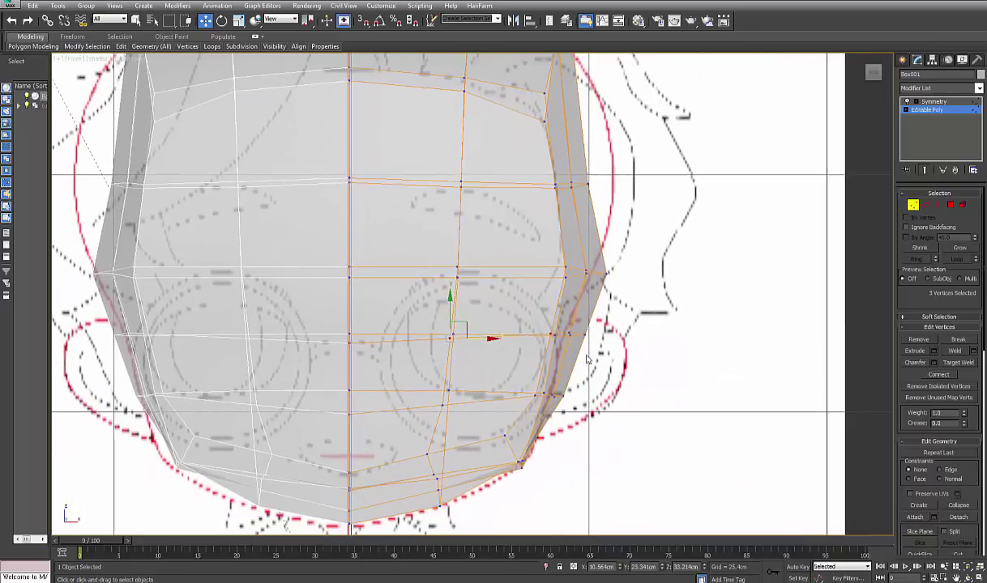
drag(518, 383, 583, 398)
middle_drag(615, 357, 624, 385)
drag(608, 354, 548, 374)
drag(613, 362, 594, 362)
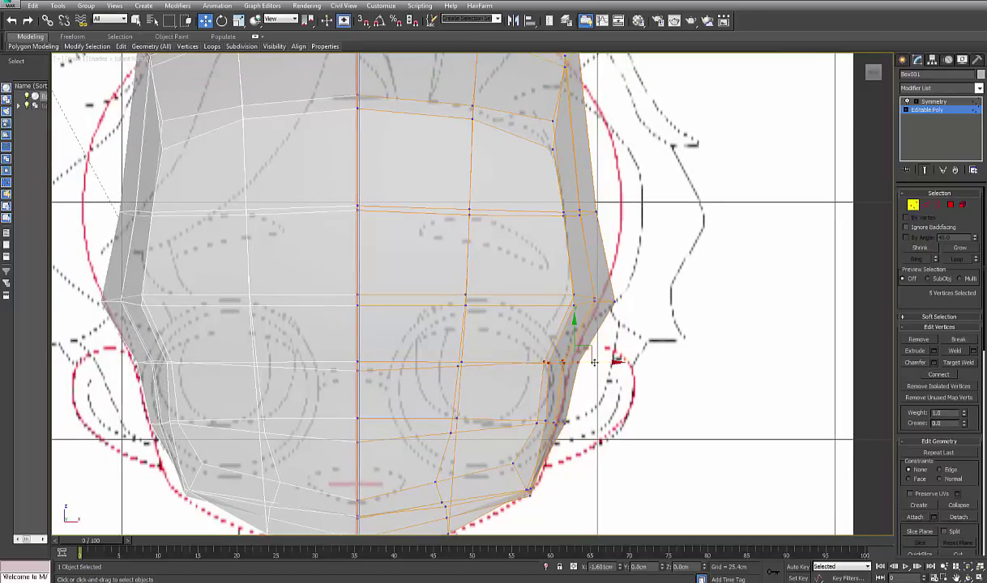
- Pull the middle loop's outermost side vertex inward to the head outline, and nudge that loop's five side vertices slightly outward
middle_drag(608, 309, 618, 354)
click(616, 353)
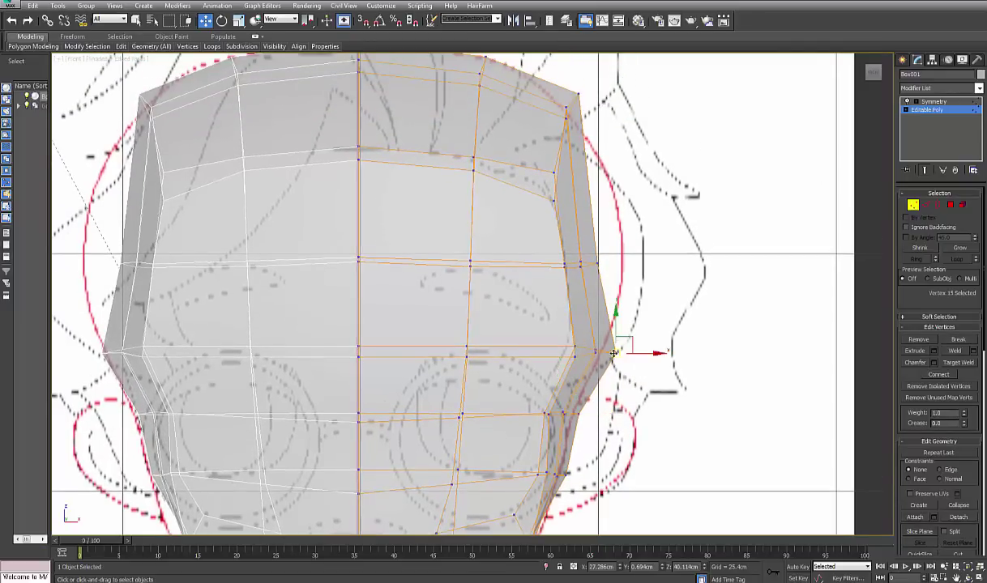
drag(615, 353, 604, 350)
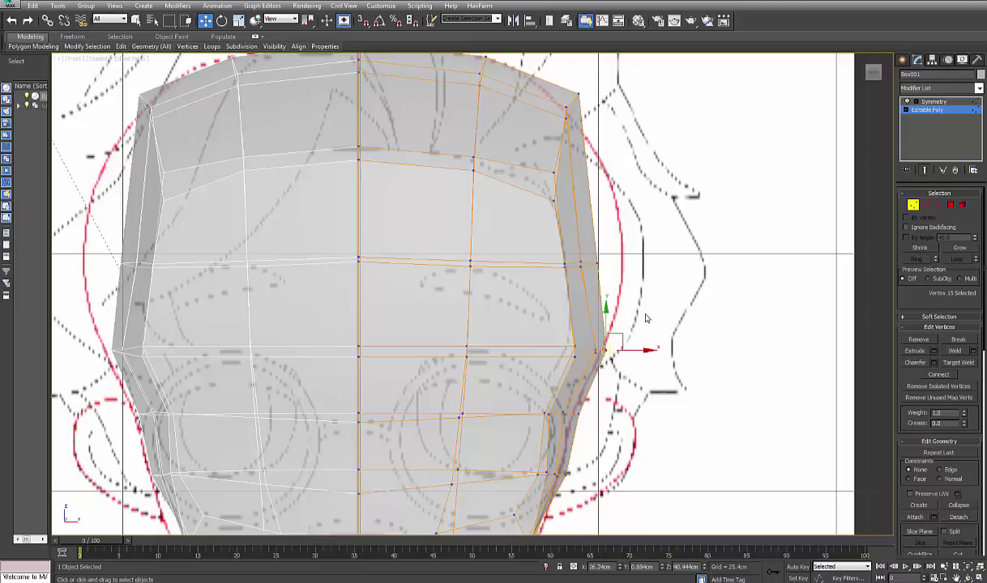
drag(645, 316, 597, 351)
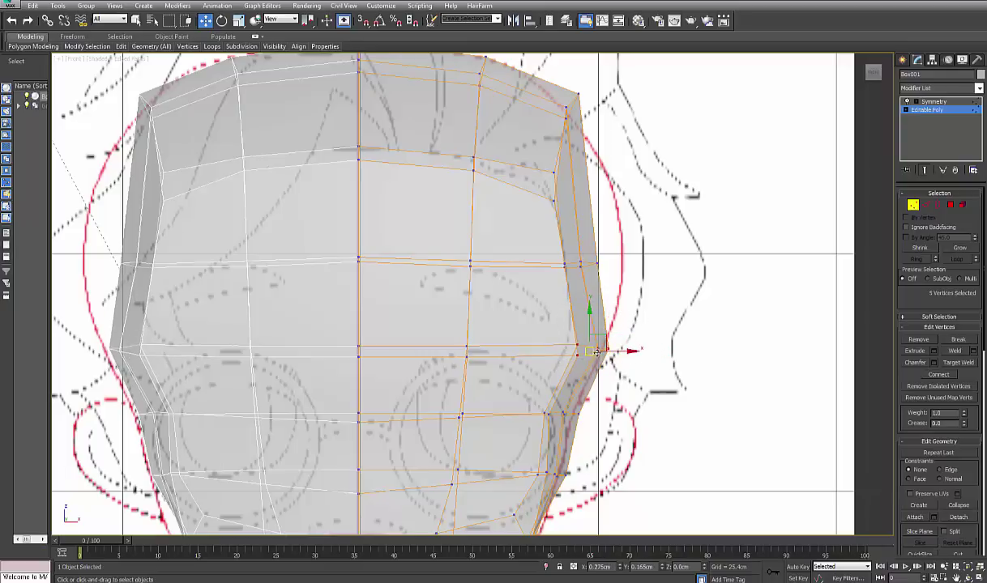
- Widen the upper loop's side vertices out to the front head outline, and refine the middle loop's outermost vertex to match
middle_drag(635, 295, 638, 337)
mouse_move(617, 287)
mouse_down()
mouse_move(558, 325)
mouse_move(610, 294)
mouse_up()
middle_drag(615, 341, 615, 290)
click(611, 339)
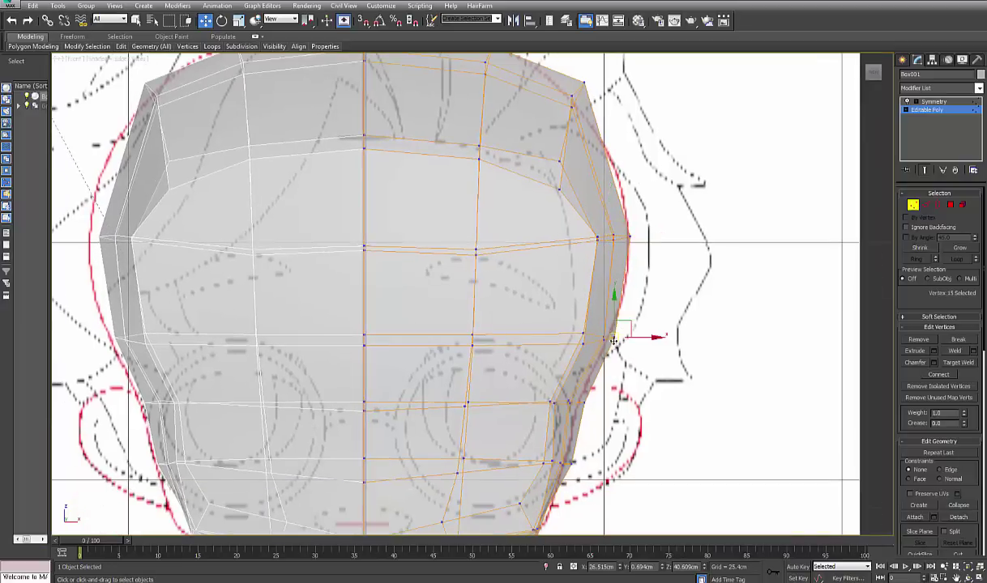
middle_drag(600, 261, 597, 294)
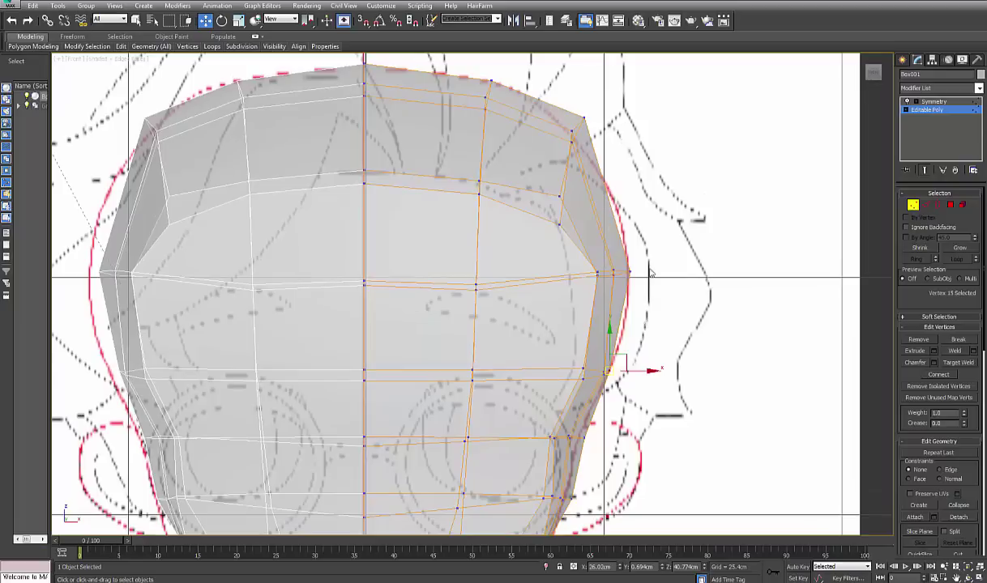
- In the front view, lower the five side vertices of the upper loop, and pull the forehead's inner corner vertex downward
mouse_move(596, 294)
mouse_down()
mouse_move(561, 284)
mouse_move(612, 284)
mouse_move(614, 295)
mouse_up()
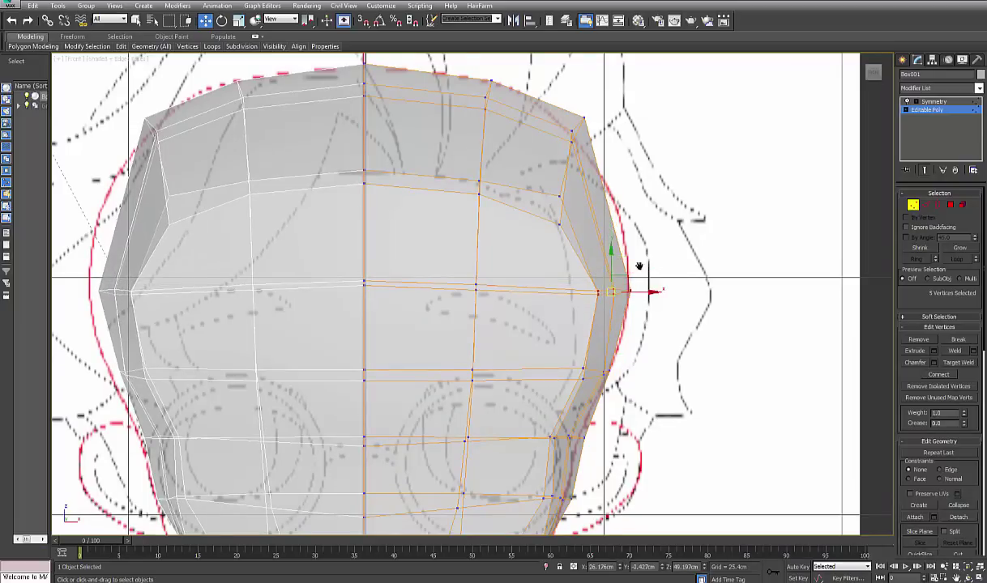
middle_drag(616, 239, 635, 292)
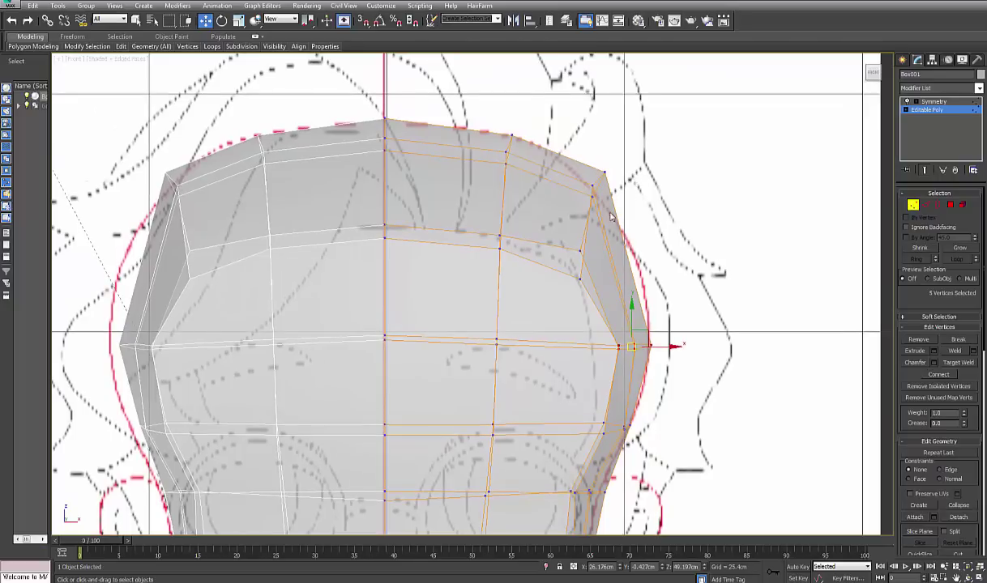
click(578, 265)
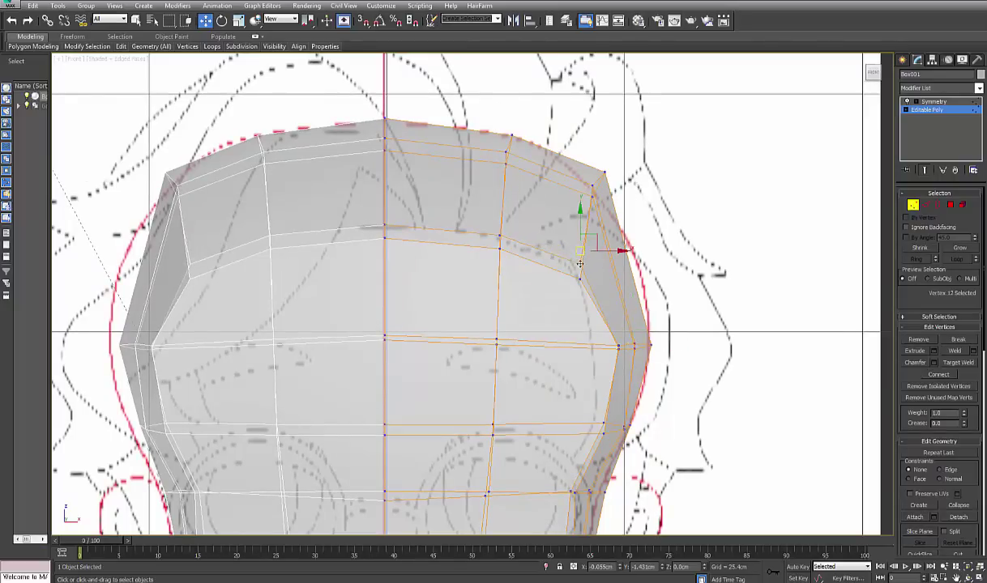
drag(580, 166, 606, 221)
scroll(591, 275, up, 5)
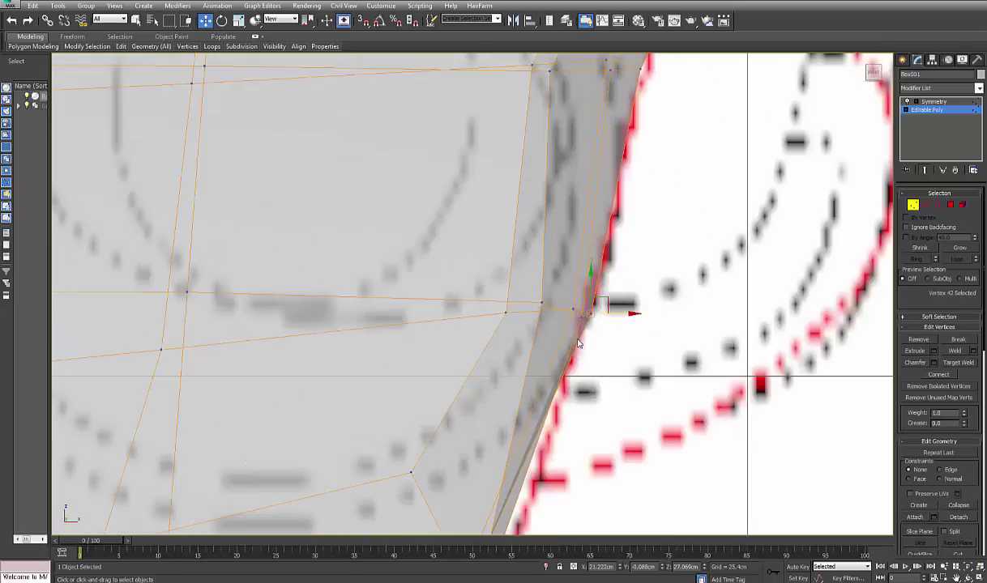
- Nudge the cheek's side vertices beside the lower eye line toward the face outline, and raise the front jaw corner vertex slightly
click(582, 317)
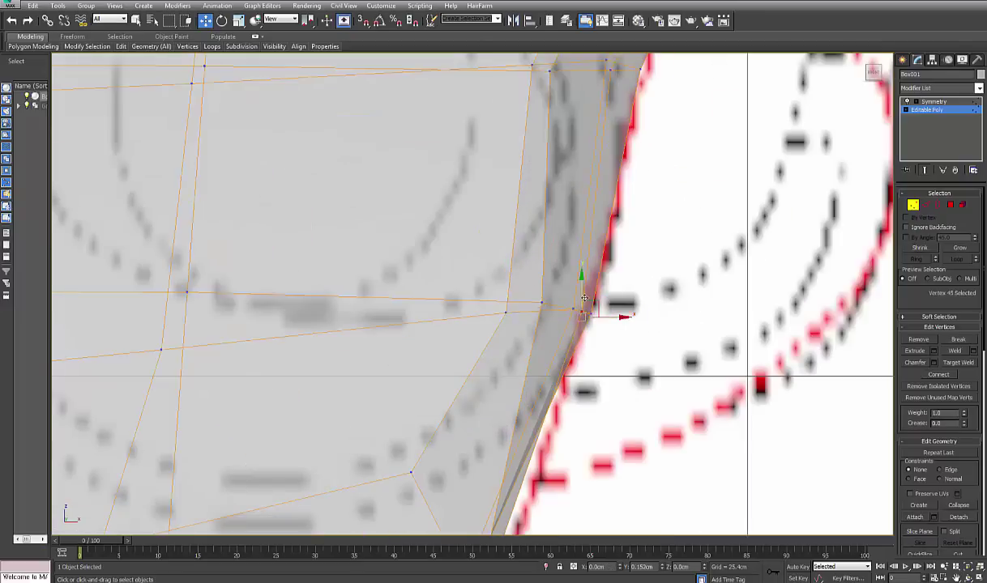
drag(584, 298, 584, 297)
click(565, 311)
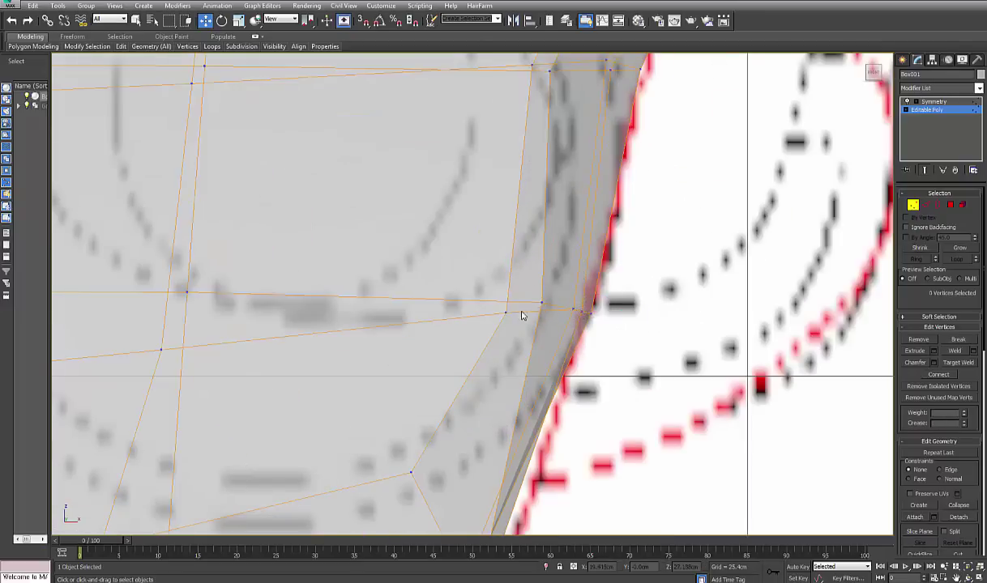
middle_drag(465, 307, 537, 325)
scroll(520, 326, down, 3)
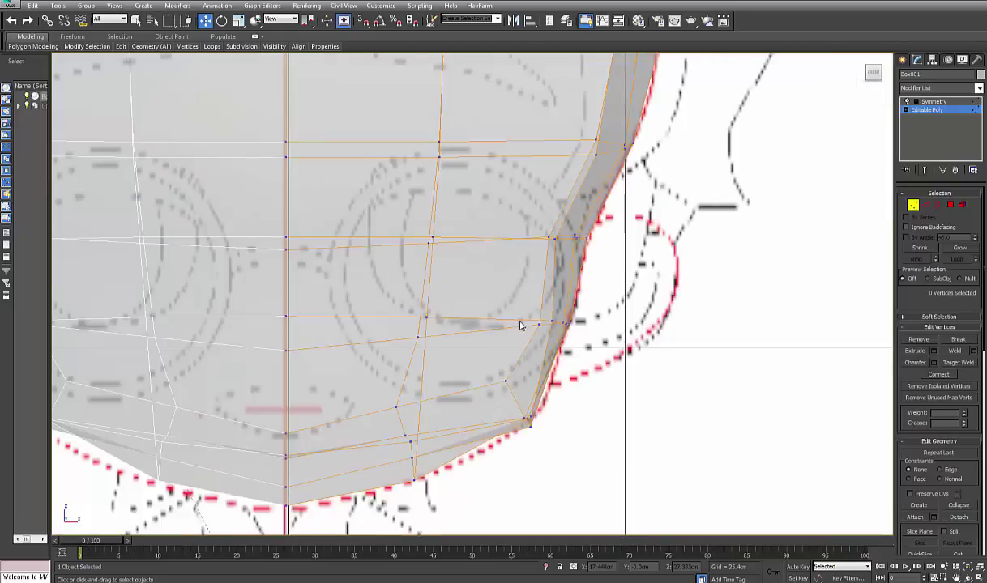
scroll(528, 454, up, 2)
drag(570, 167, 571, 171)
mouse_move(526, 379)
mouse_down()
mouse_move(525, 354)
mouse_move(522, 362)
mouse_up()
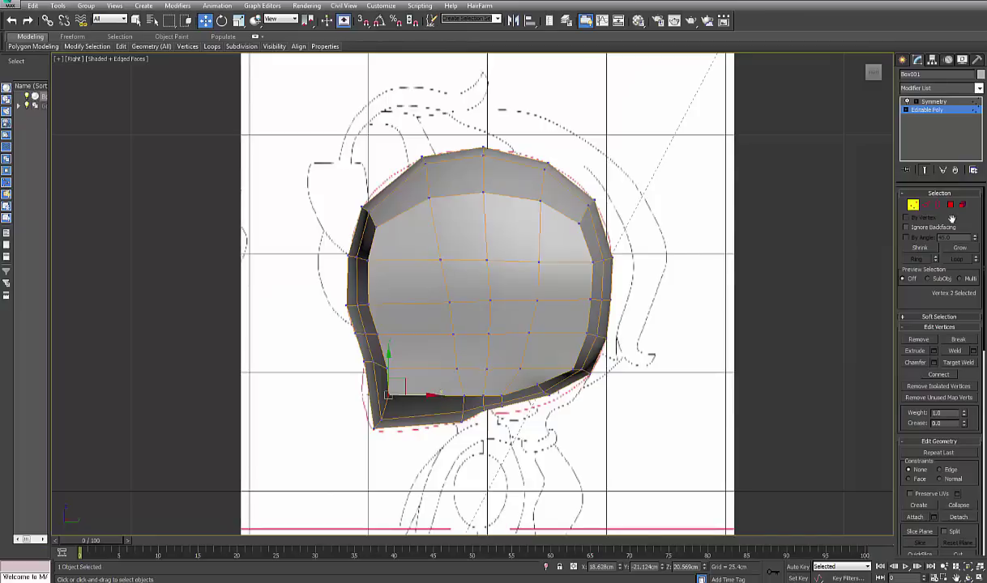
- In the side view, connect the ring of edges behind the face's front border to add a vertical edge loop
click(925, 205)
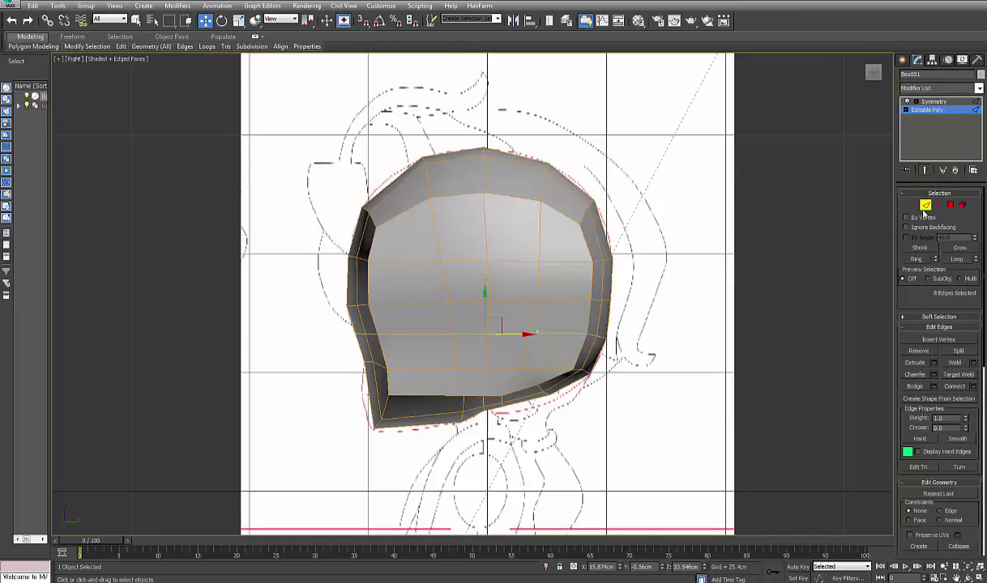
click(412, 207)
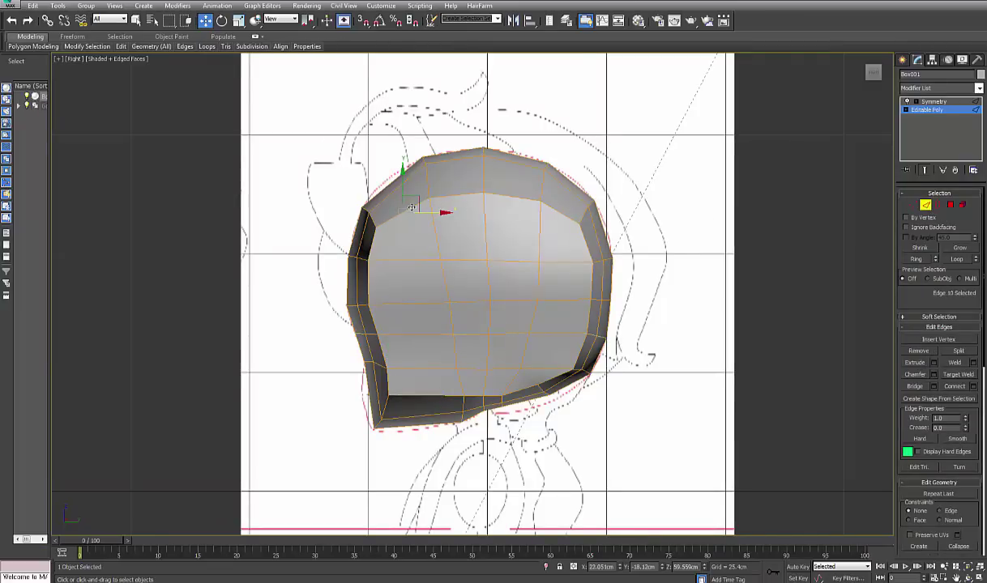
double_click(416, 304)
key(1)
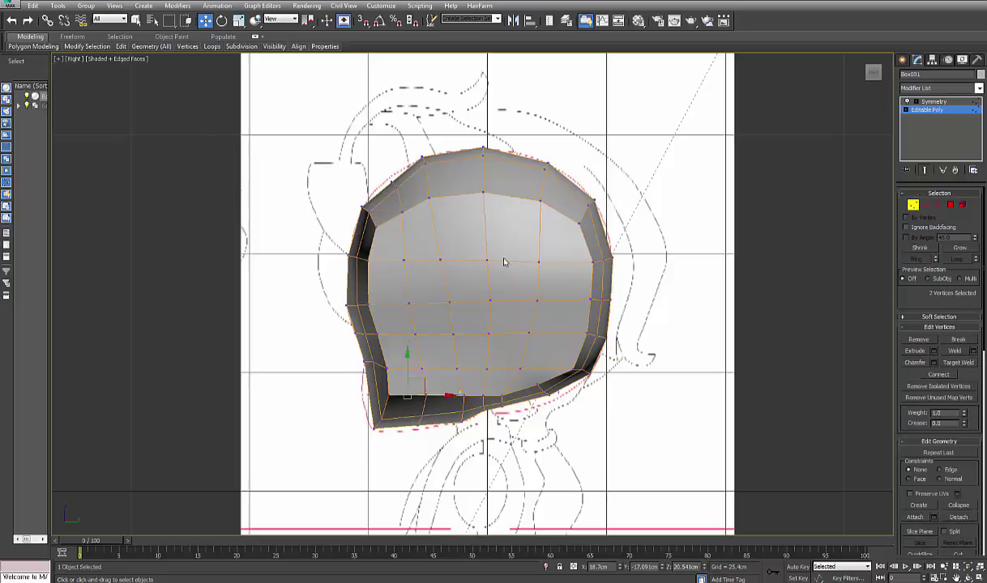
- Pull the new loop's forehead vertices out to the profile outline, and lower its chin vertices onto the jaw outline
drag(377, 170, 392, 186)
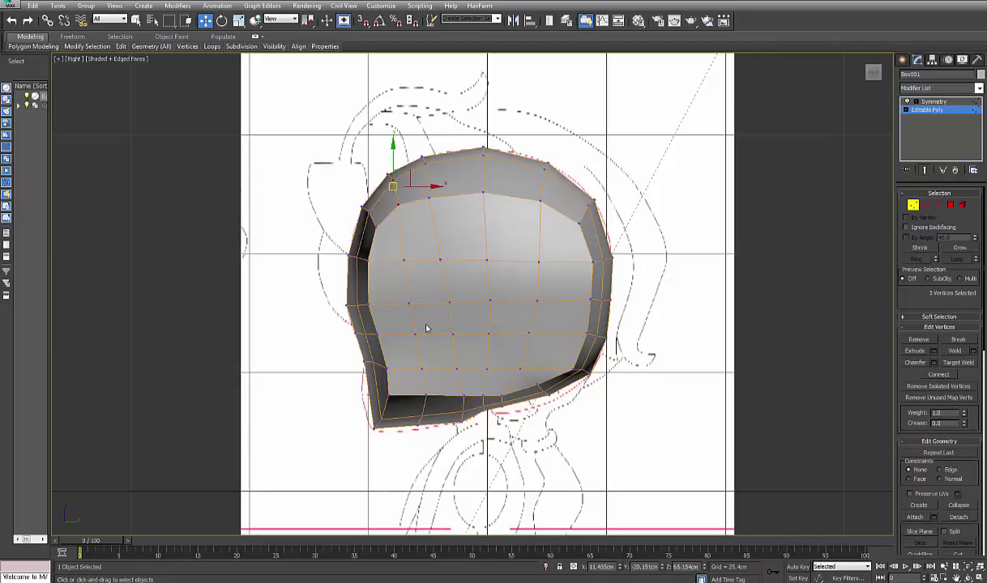
middle_drag(426, 350, 426, 238)
scroll(397, 312, up, 2)
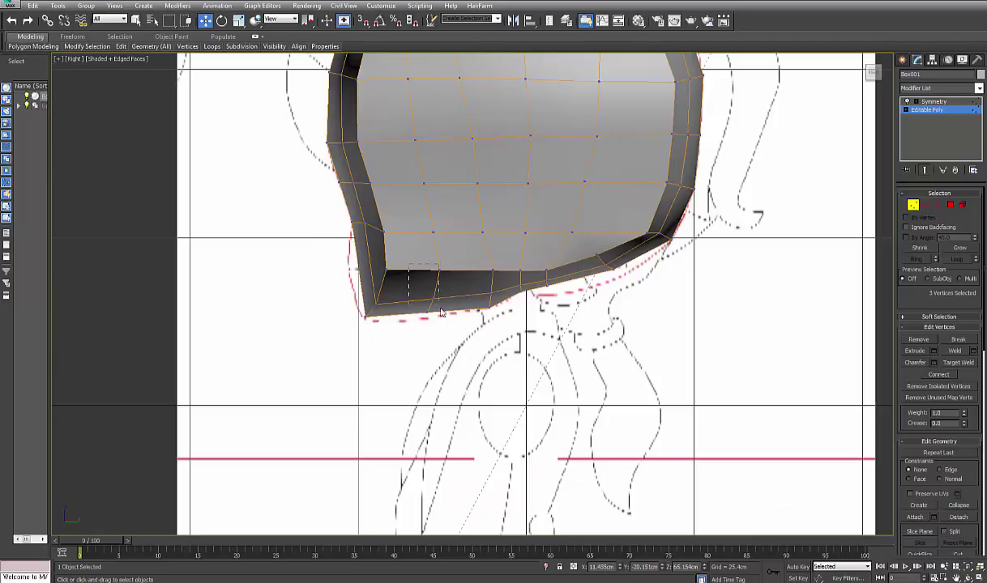
mouse_move(441, 313)
mouse_down()
mouse_move(448, 318)
mouse_move(432, 290)
mouse_move(431, 302)
mouse_up()
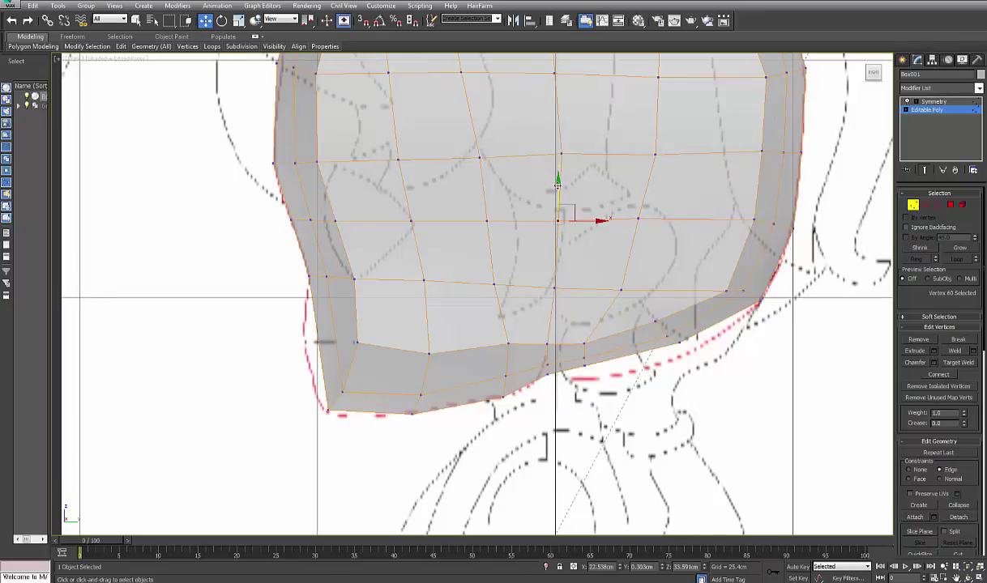
- With the edge constraint active, lower the middle vertex at the ear and raise the two vertices on the loop behind it
drag(557, 185, 557, 210)
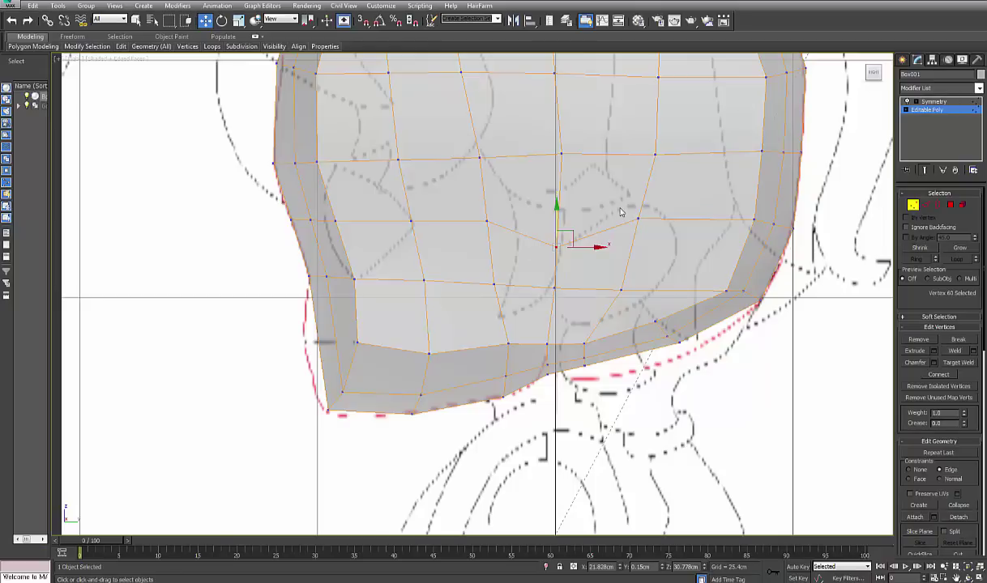
click(637, 217)
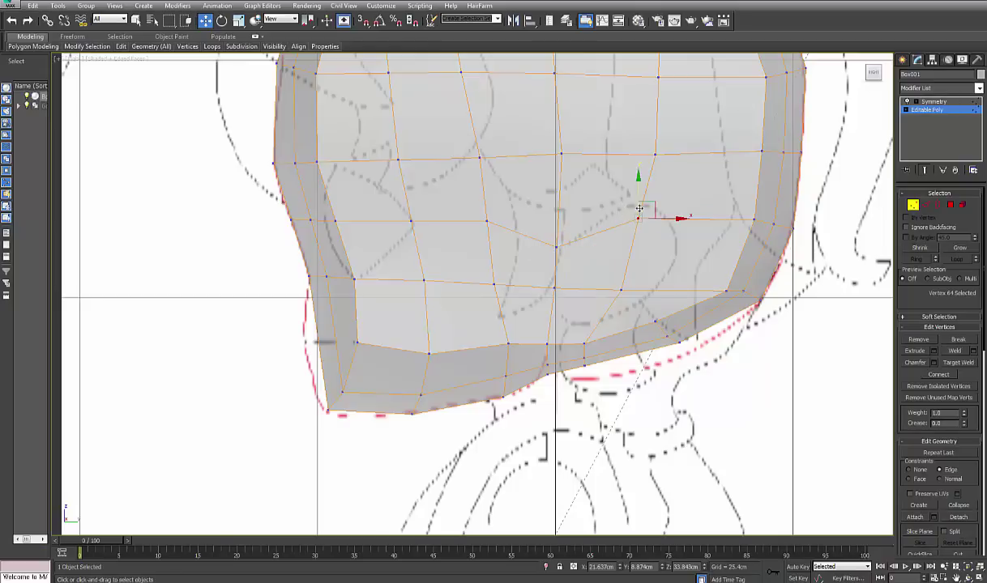
drag(639, 205, 641, 196)
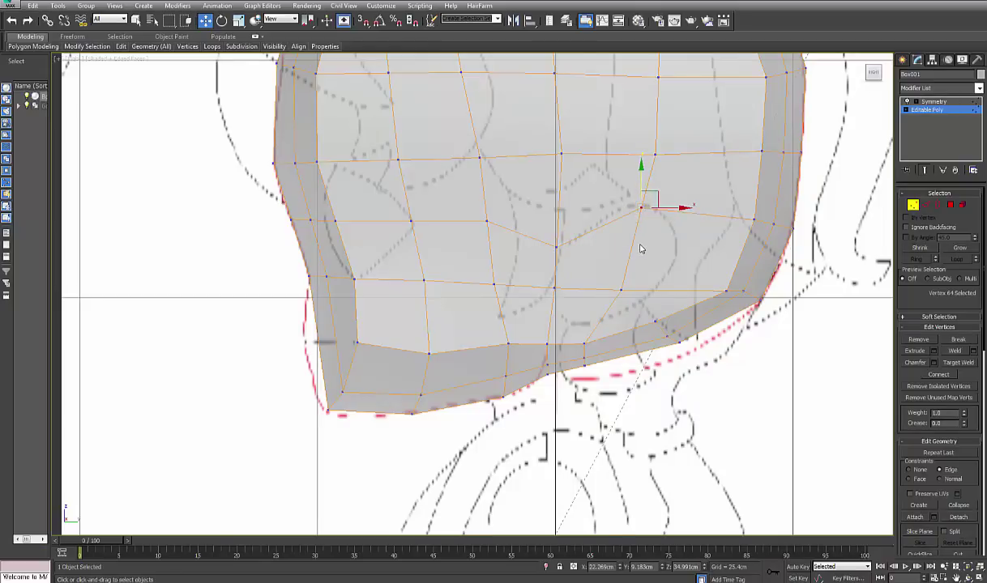
middle_drag(640, 248, 636, 223)
click(617, 261)
drag(619, 241, 618, 229)
middle_drag(616, 264, 616, 254)
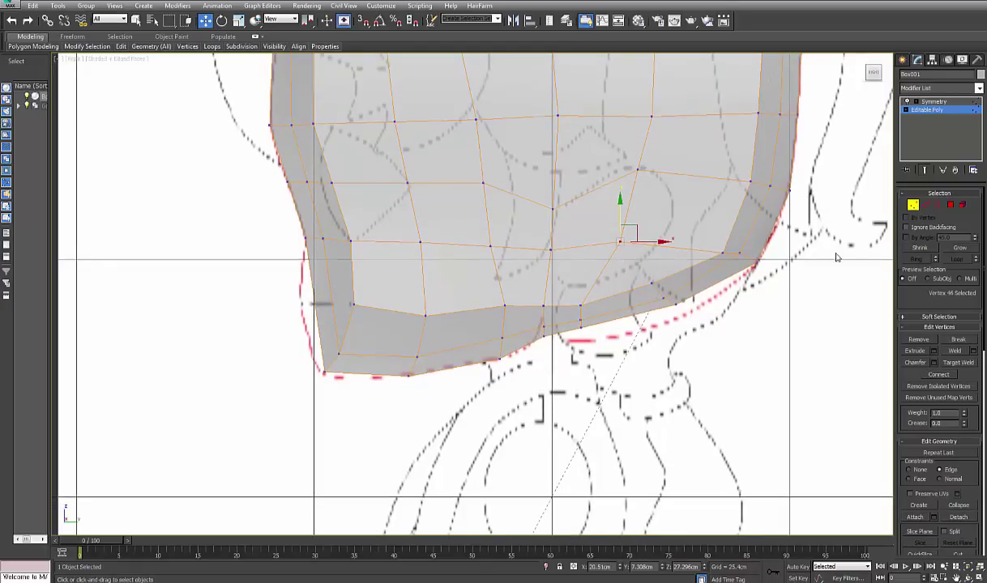
- Connect the ring of vertical edges along the lower jaw to add a horizontal edge loop around the head
click(926, 206)
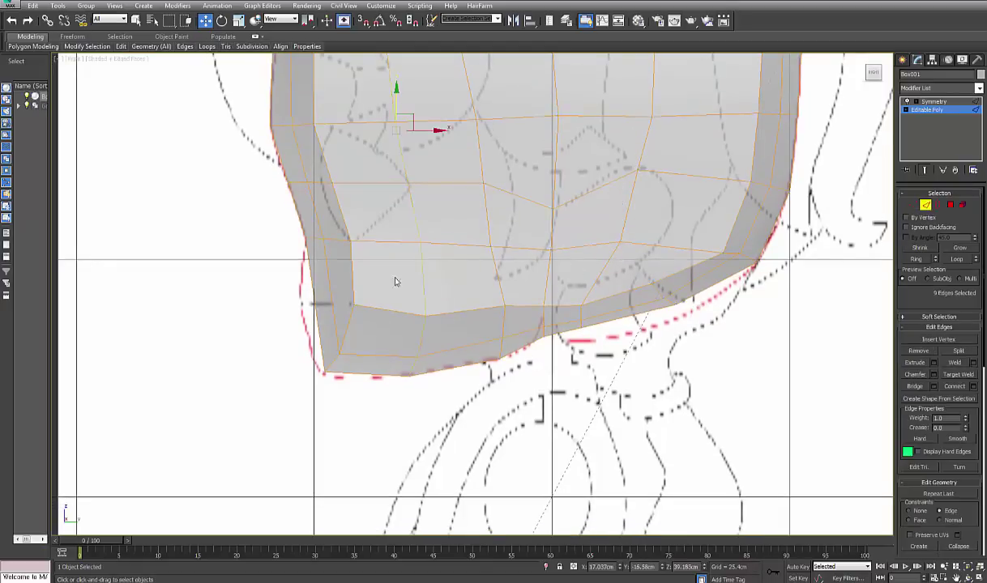
click(328, 295)
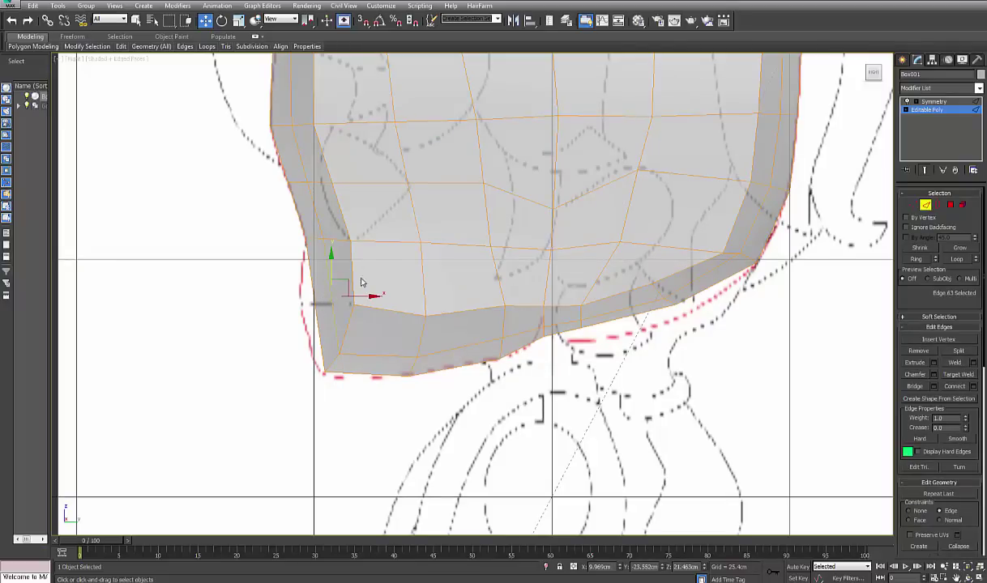
double_click(351, 278)
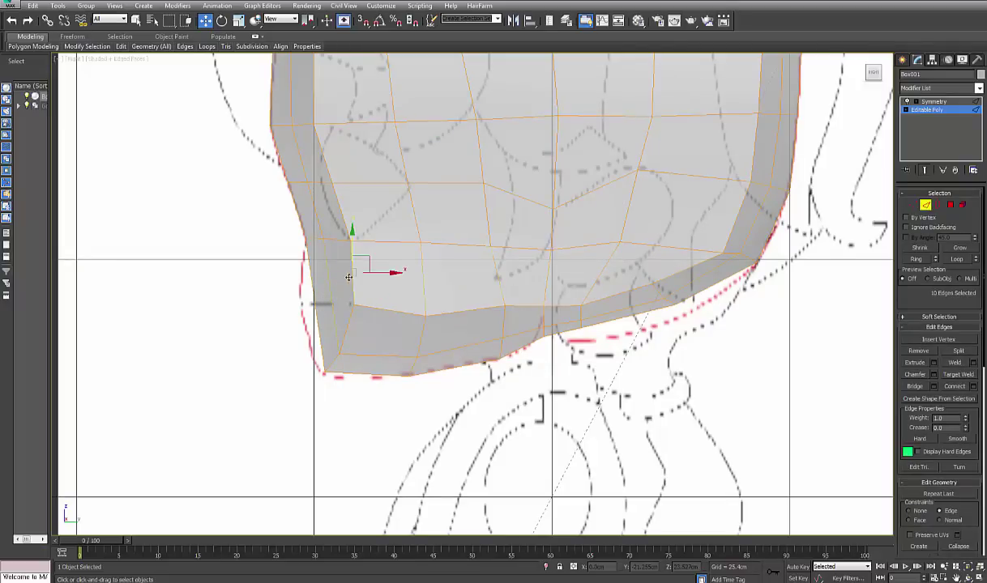
click(957, 387)
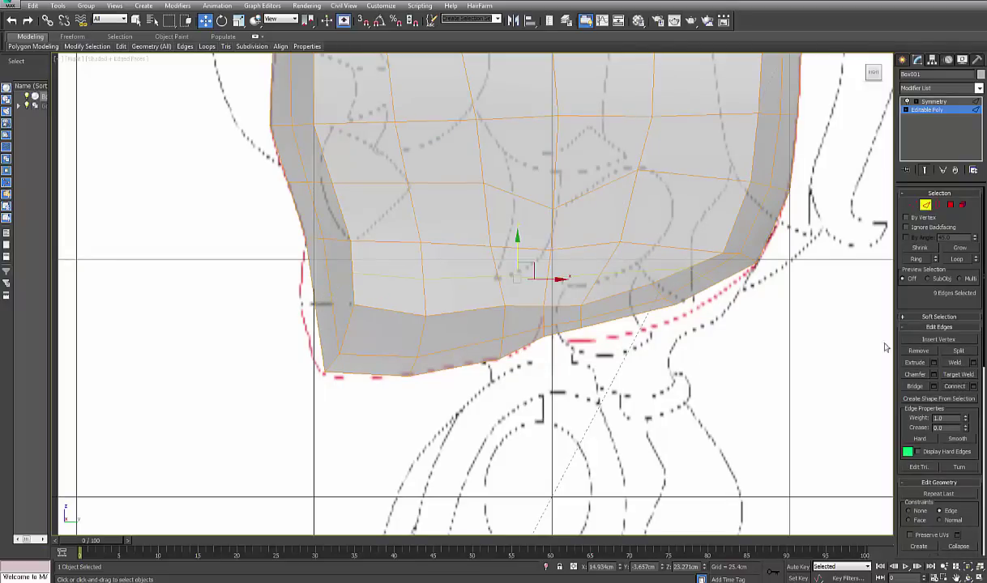
click(912, 205)
- Move the new loop's two front vertices forward to the mouth and chin profile, and lower the inner one to align with the outer
middle_drag(375, 315, 407, 396)
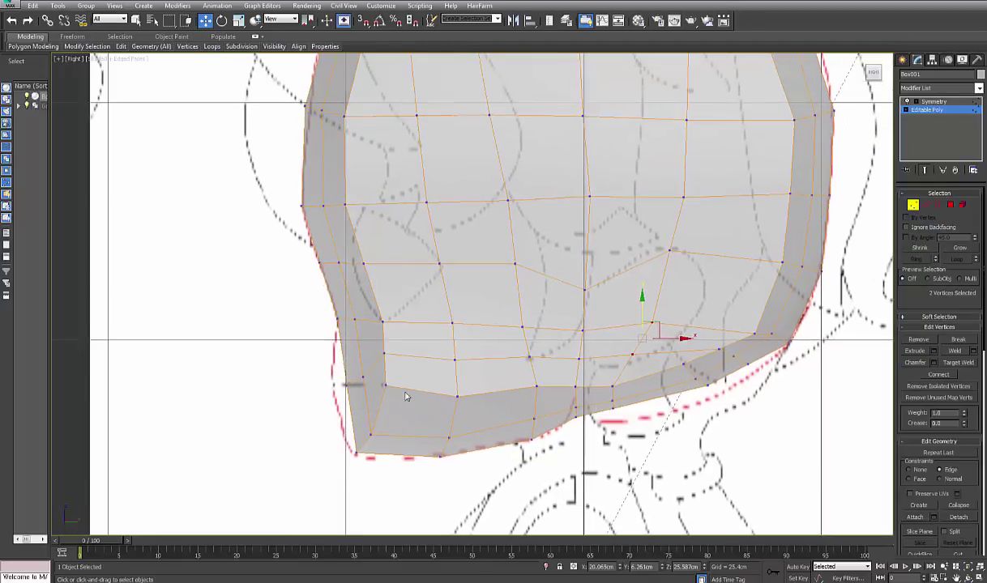
click(357, 381)
drag(359, 381, 341, 383)
key(ctrl+z)
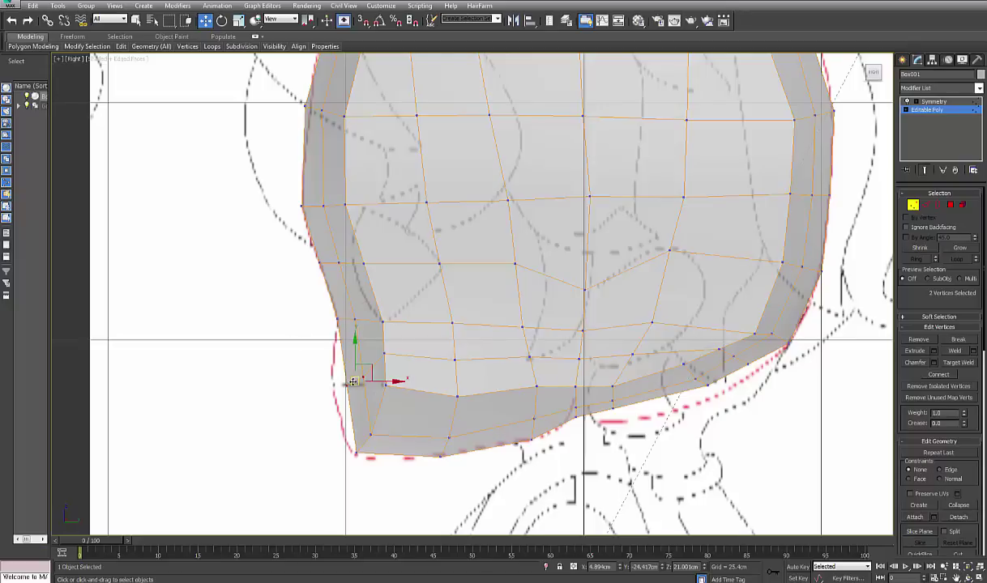
drag(354, 381, 341, 382)
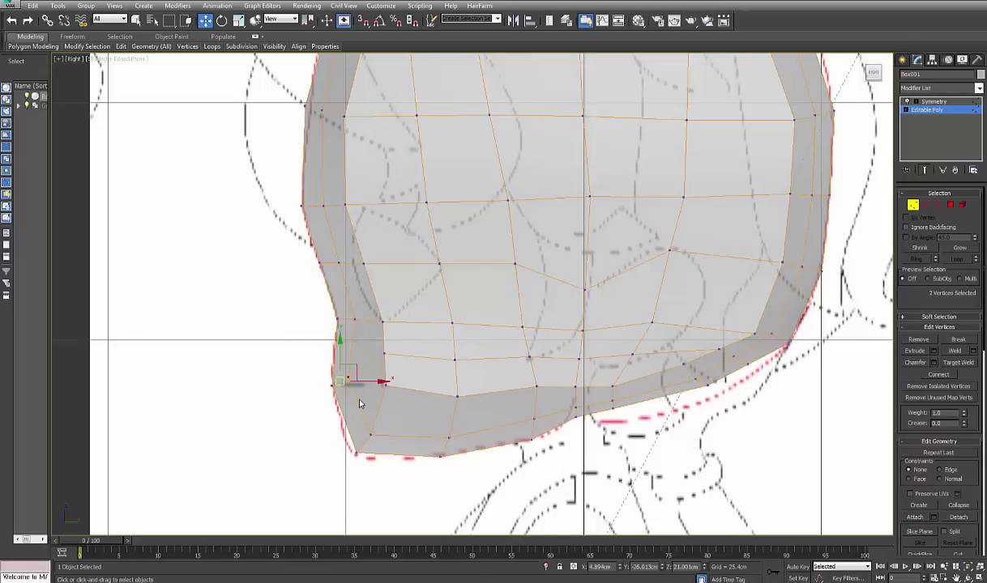
click(350, 378)
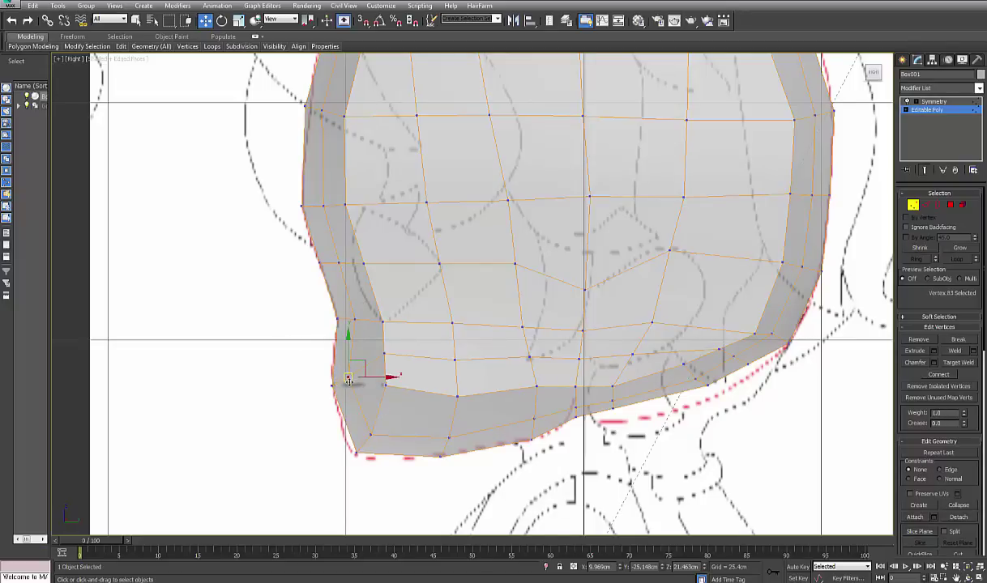
drag(348, 376, 350, 385)
click(384, 396)
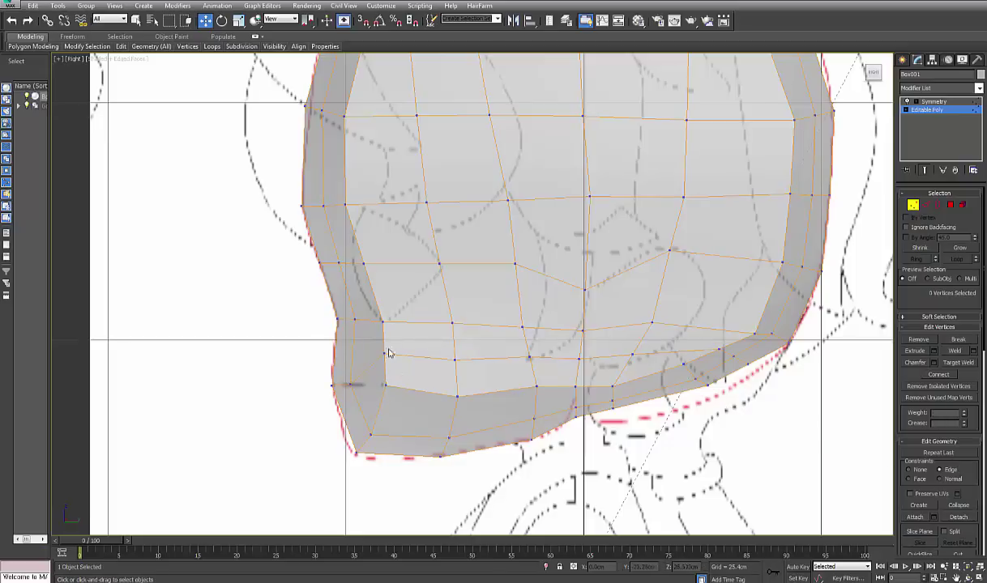
- Lower the front jaw corner vertex, and slide the new loop's vertex directly above it down along its edge
click(386, 384)
drag(385, 387, 381, 402)
click(417, 382)
click(385, 357)
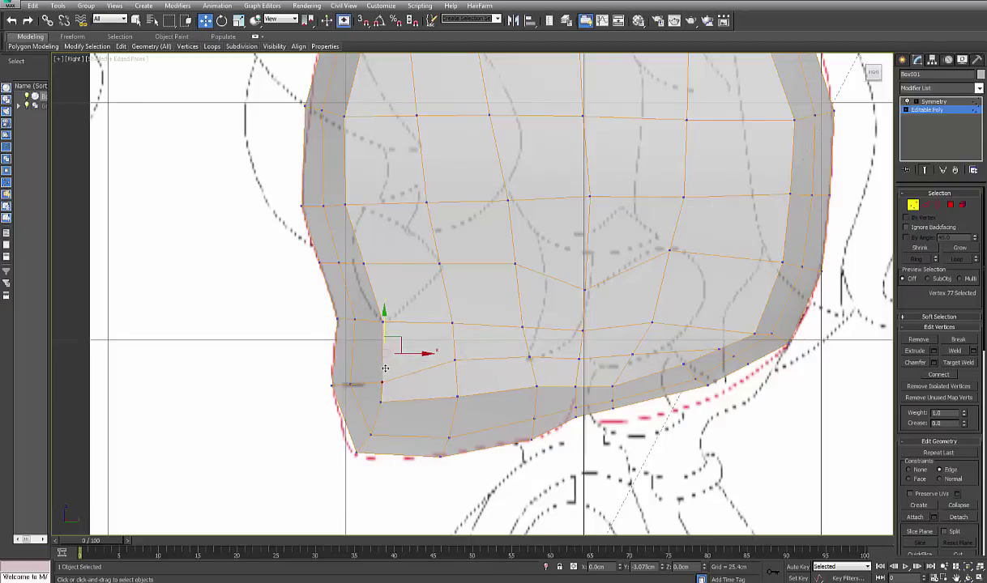
- Slide the new loop's next four side vertices down along their edges, from the front of the jaw to below the ear
click(455, 359)
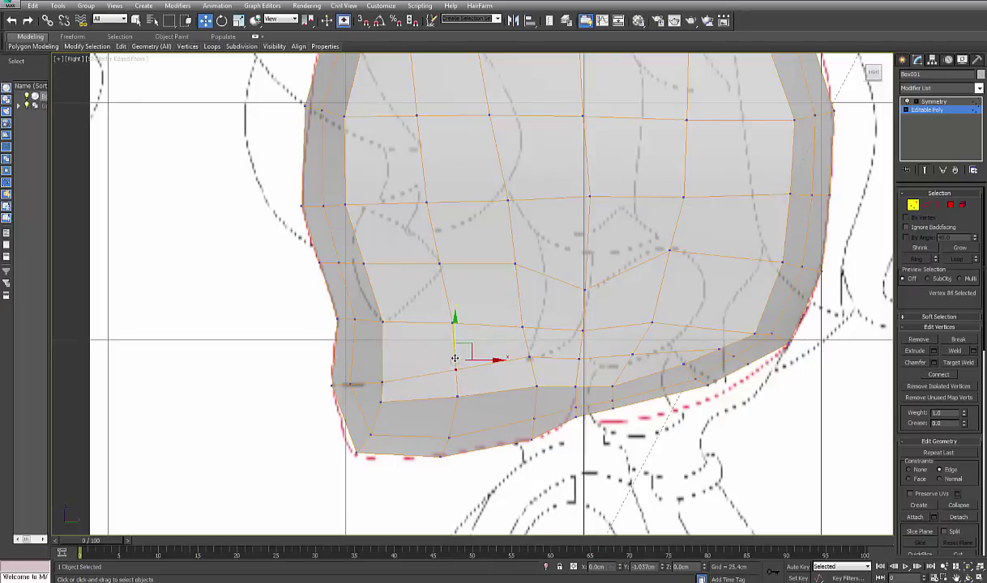
click(529, 357)
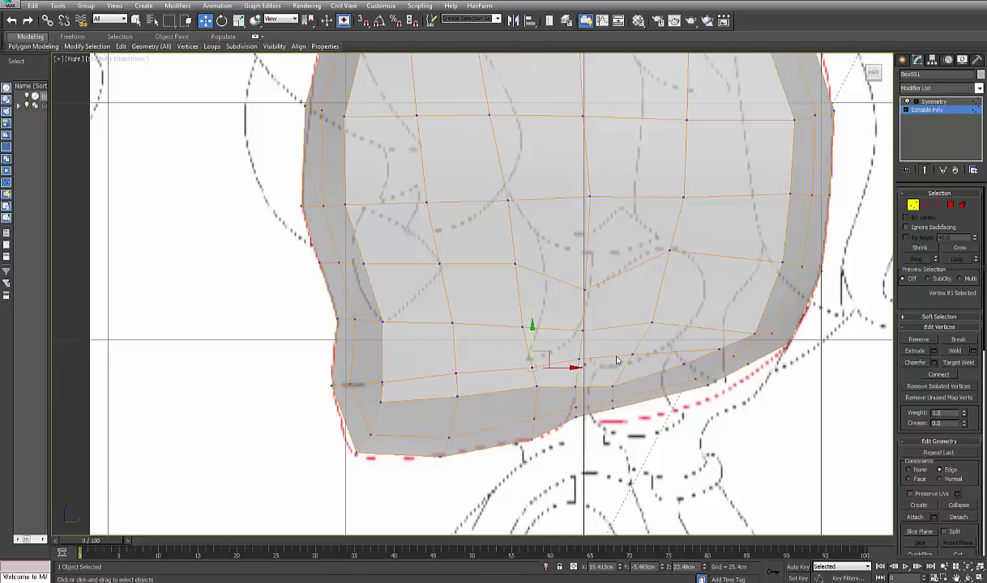
click(581, 357)
drag(598, 359, 586, 333)
click(632, 355)
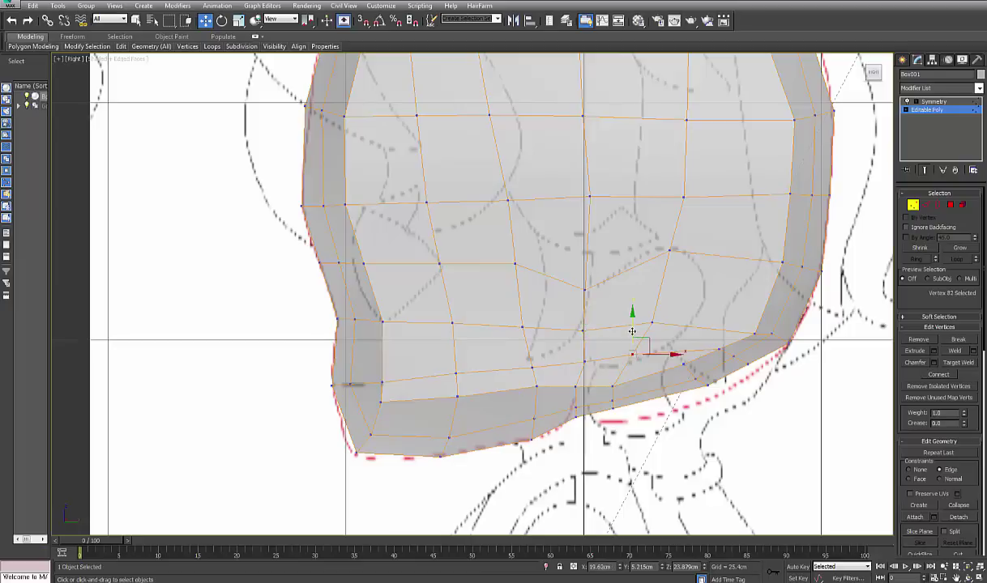
drag(632, 332, 670, 337)
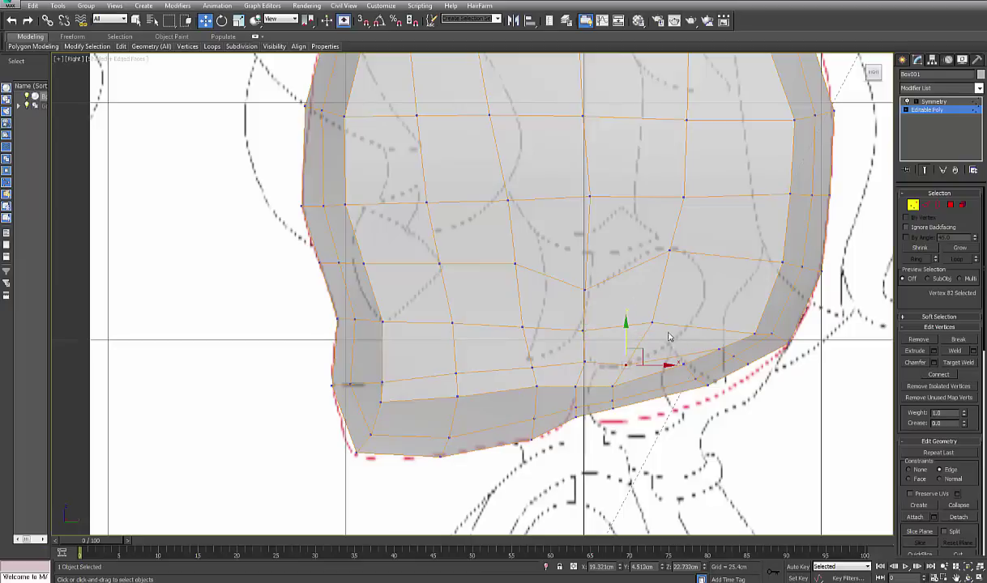
- Shift the two vertices behind the ear, on the loops above the new one, slightly forward to even out the vertical edge
click(654, 323)
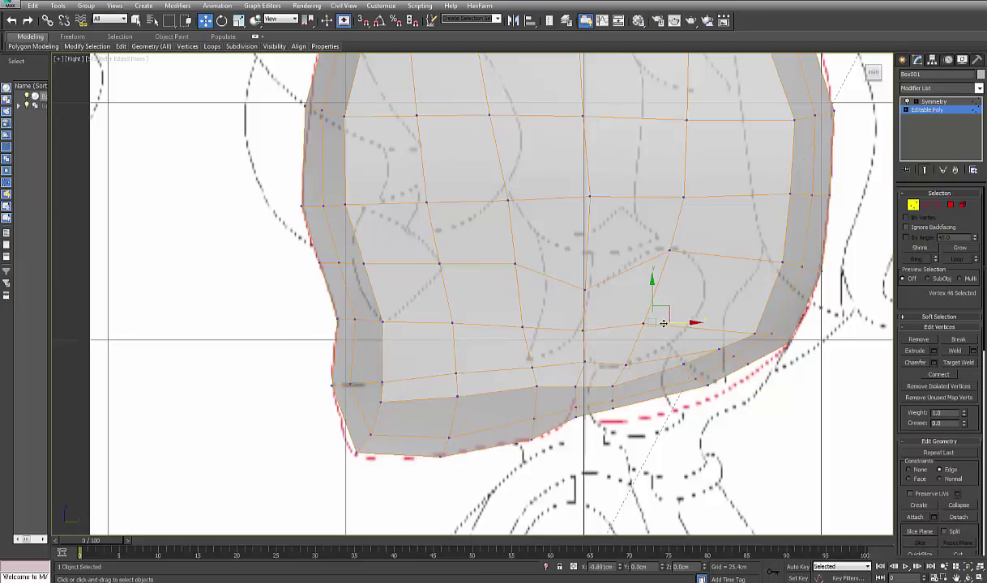
drag(664, 323, 663, 323)
middle_drag(664, 294, 657, 341)
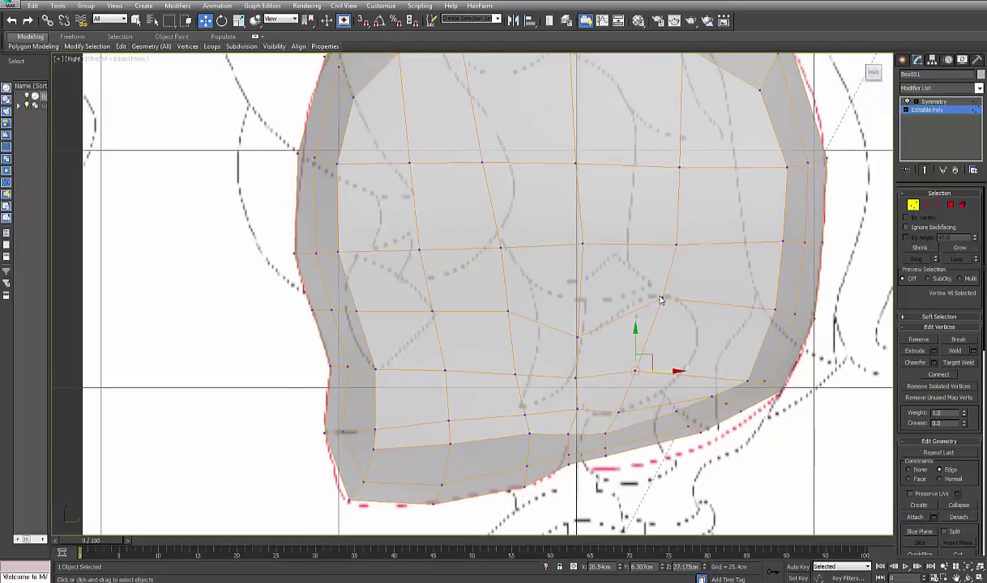
click(659, 299)
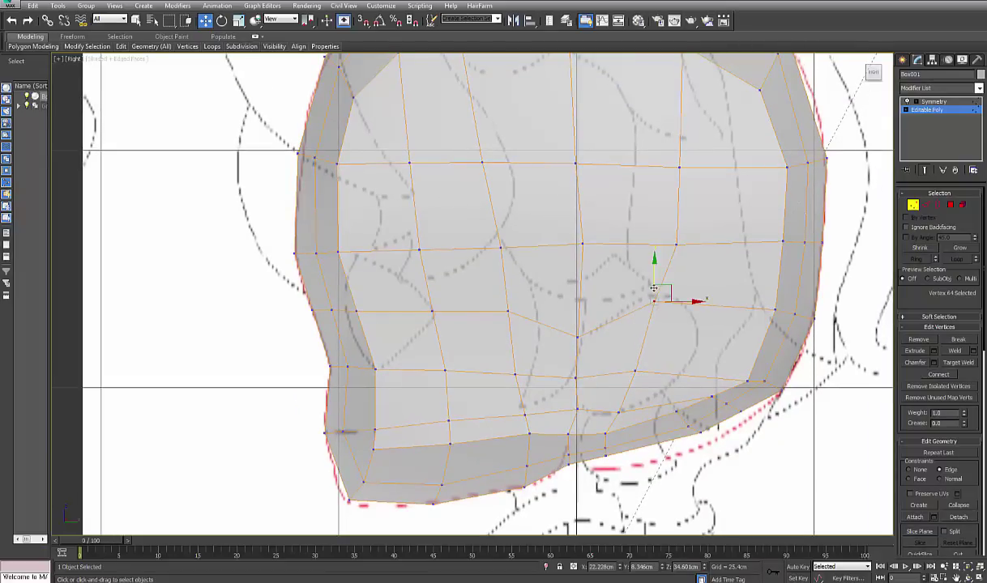
- Raise the vertex behind the ear slightly, and shift the vertex directly above it forward to even out the vertical edge
drag(653, 288, 657, 284)
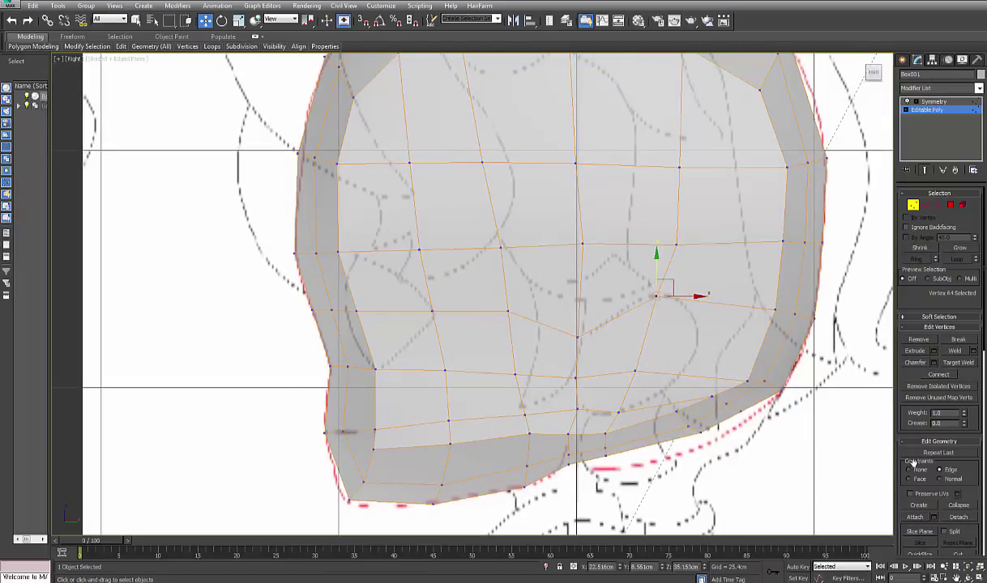
click(677, 245)
drag(694, 244, 699, 244)
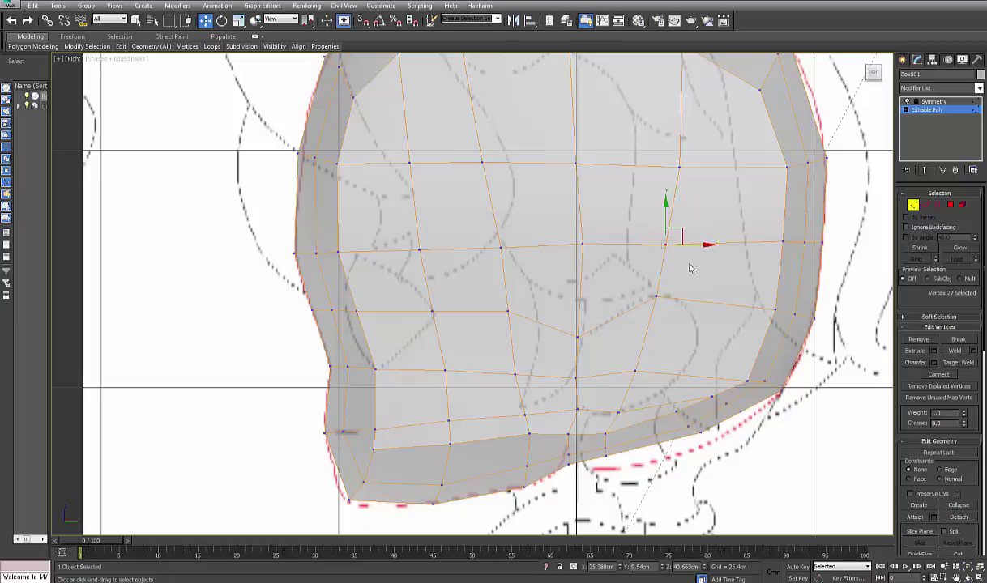
- Add a vertical edge loop between the column behind the ear and the back of the head
middle_drag(685, 299, 614, 367)
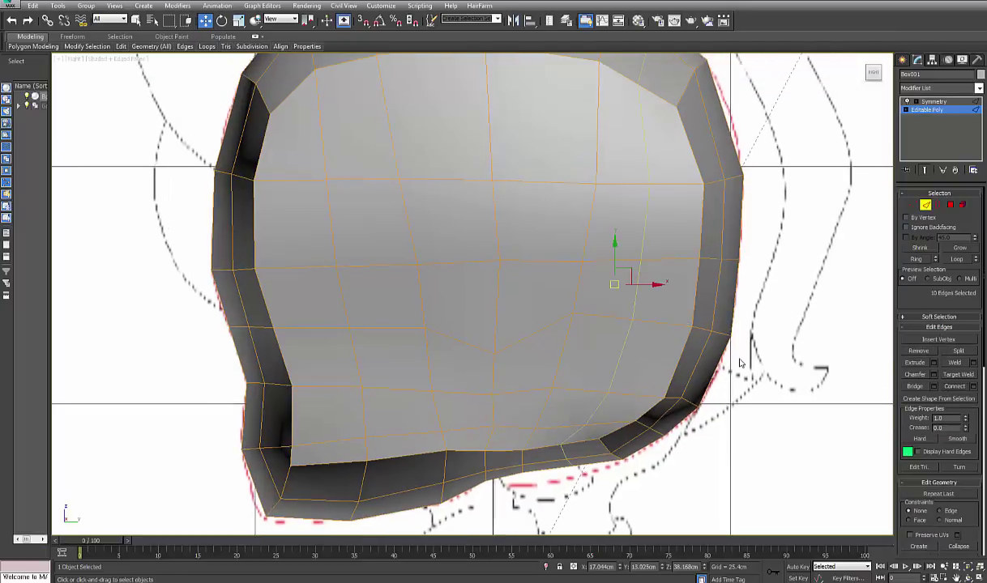
middle_drag(739, 364, 738, 402)
key(alt+x)
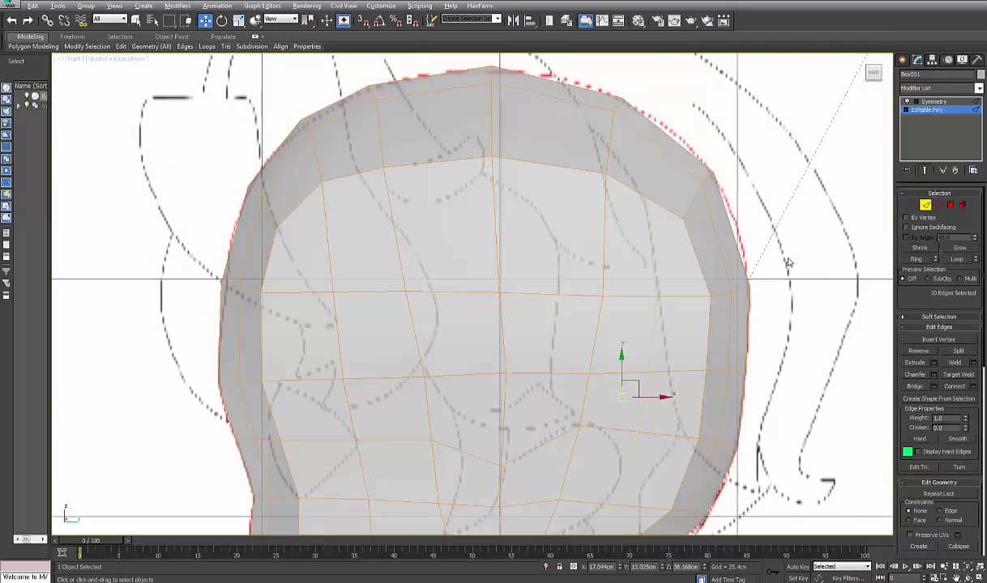
- Move the upper vertices of the column ahead of the new loop forward, and raise the new loop's three topmost vertices toward the skull outline
key(1)
middle_drag(675, 240, 671, 252)
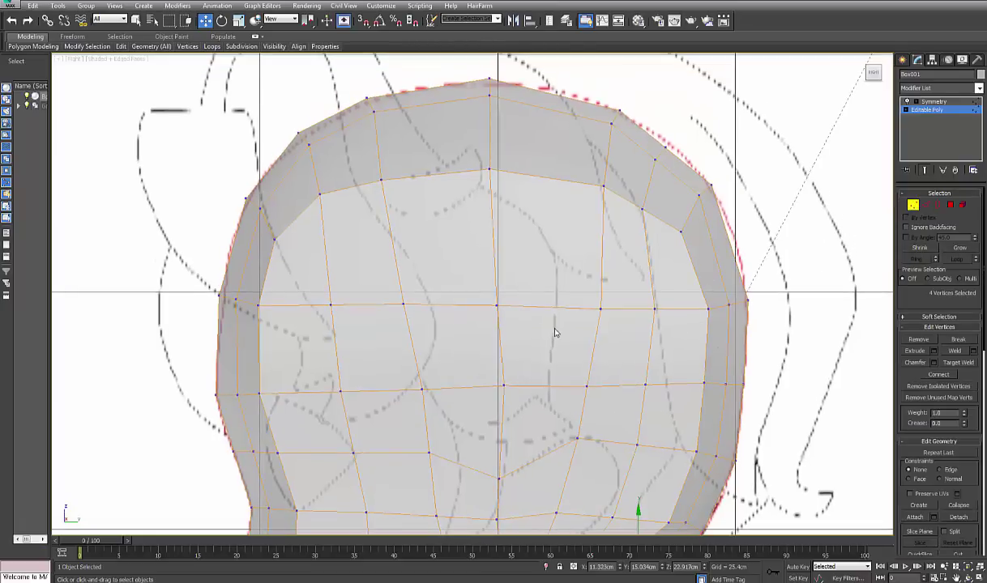
drag(590, 94, 622, 200)
drag(612, 141, 580, 127)
middle_drag(581, 215, 555, 159)
drag(540, 210, 572, 330)
middle_drag(596, 258, 593, 363)
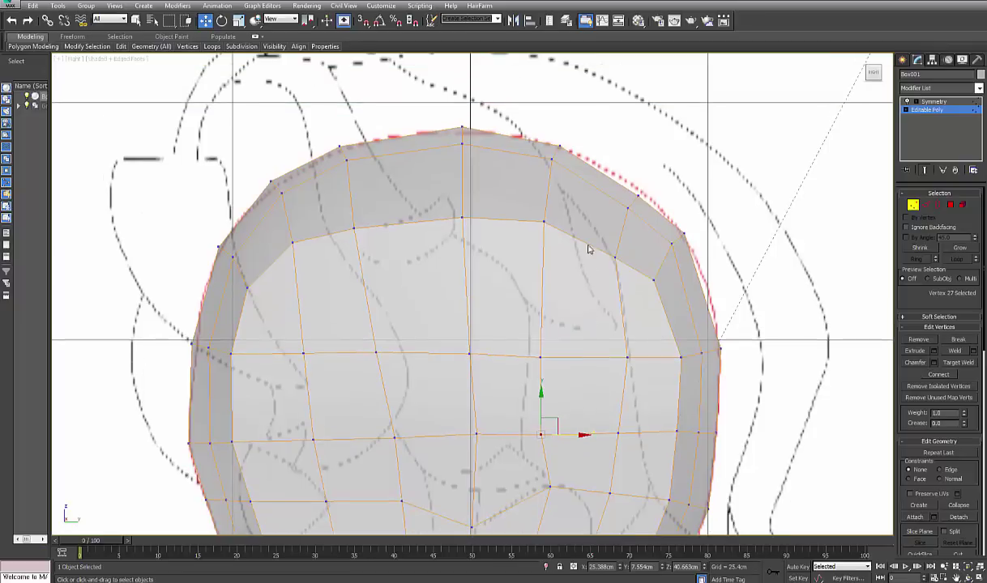
drag(591, 190, 633, 261)
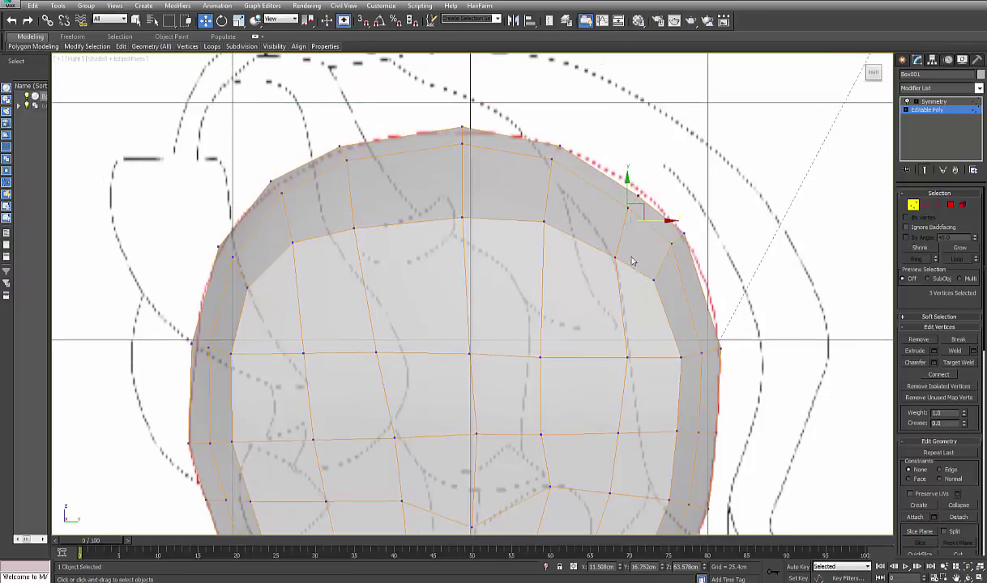
drag(626, 219, 623, 207)
- Shape the vertices around the back of the ear, shifting the new loop's two vertices there onto the drawn ear outline
middle_drag(609, 365, 588, 144)
drag(564, 347, 566, 332)
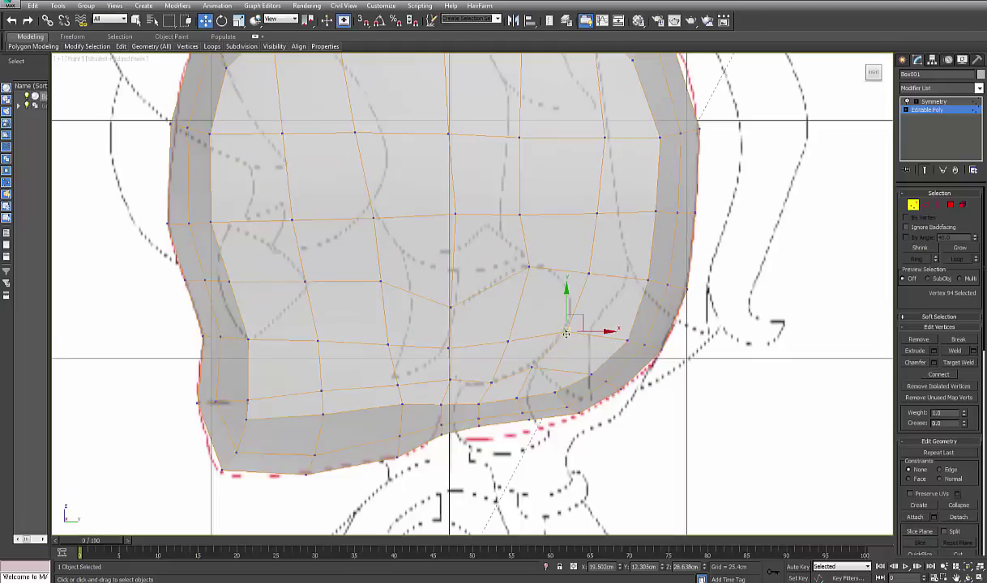
click(589, 275)
drag(589, 275, 562, 286)
drag(503, 326, 512, 306)
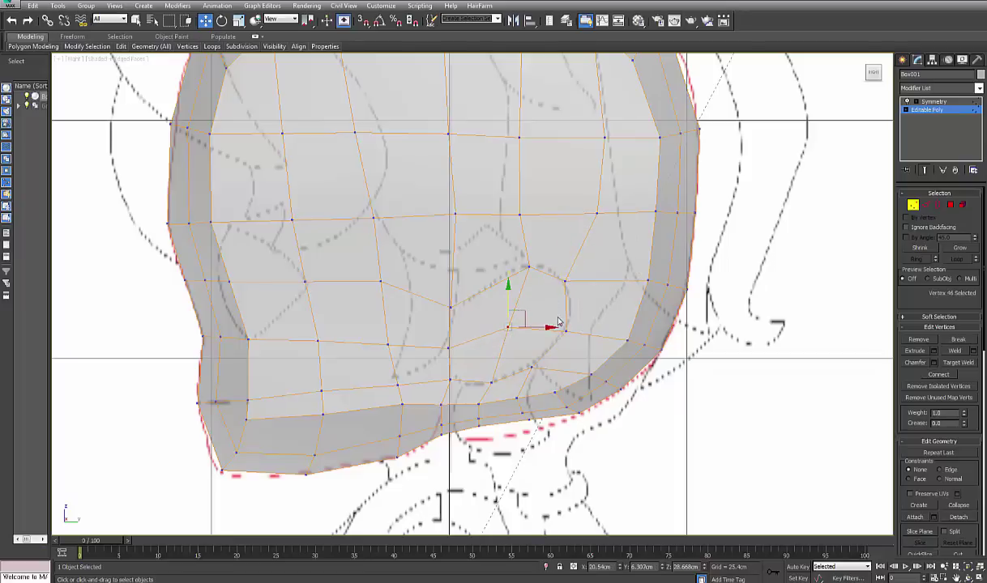
drag(564, 328, 570, 318)
middle_drag(615, 300, 615, 349)
middle_drag(659, 310, 660, 323)
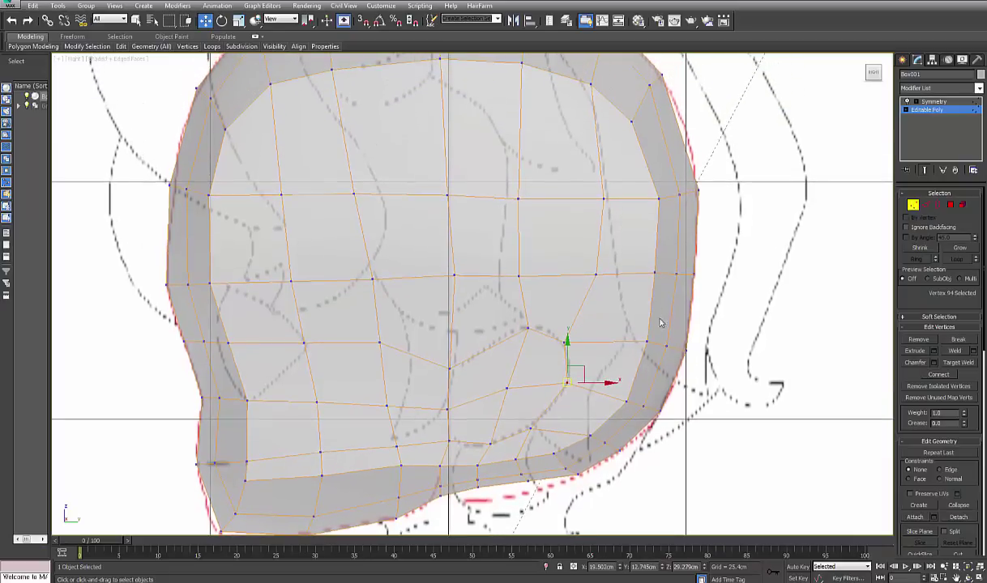
- Constrain movement to edges, and slide the two front side vertices along the jaw's lower border down toward the underside
drag(705, 331, 668, 337)
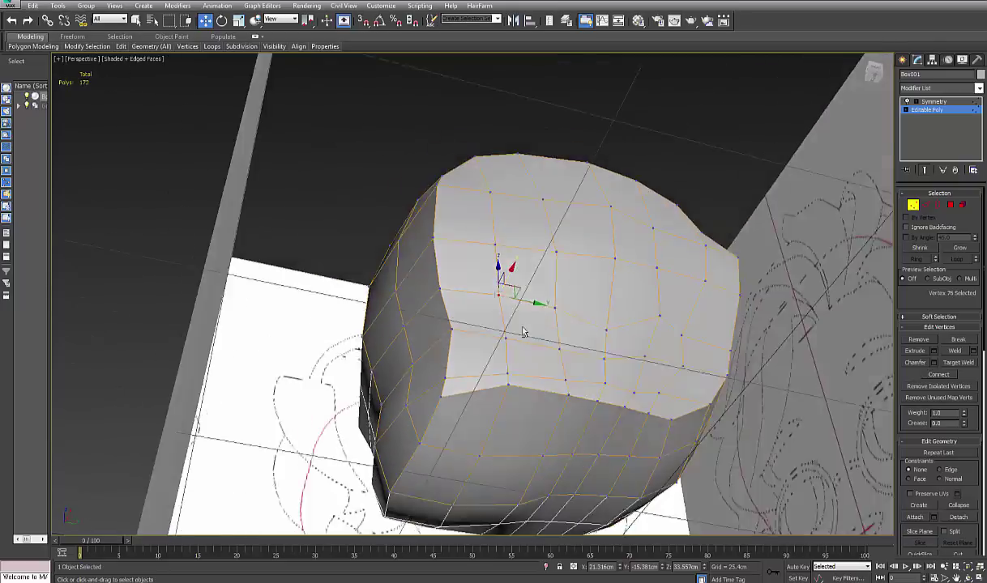
alt+middle_drag(524, 333, 526, 331)
alt+middle_drag(528, 368, 525, 342)
click(939, 471)
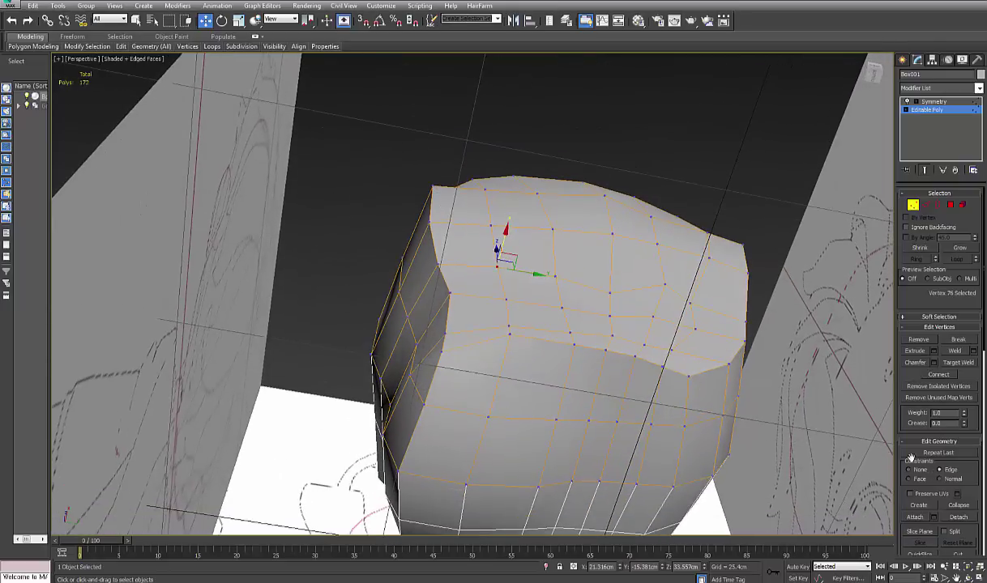
click(510, 329)
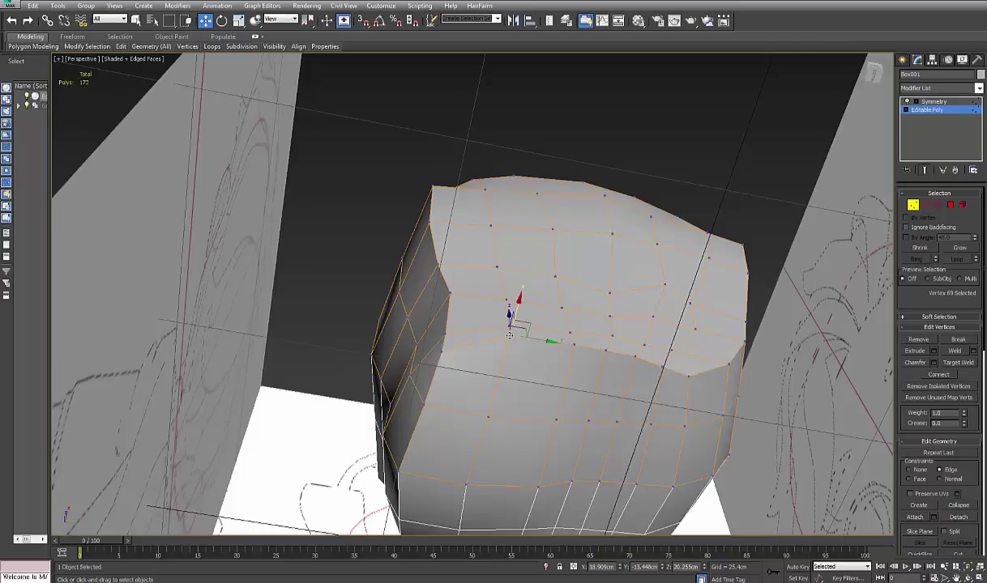
drag(518, 306, 514, 316)
click(574, 346)
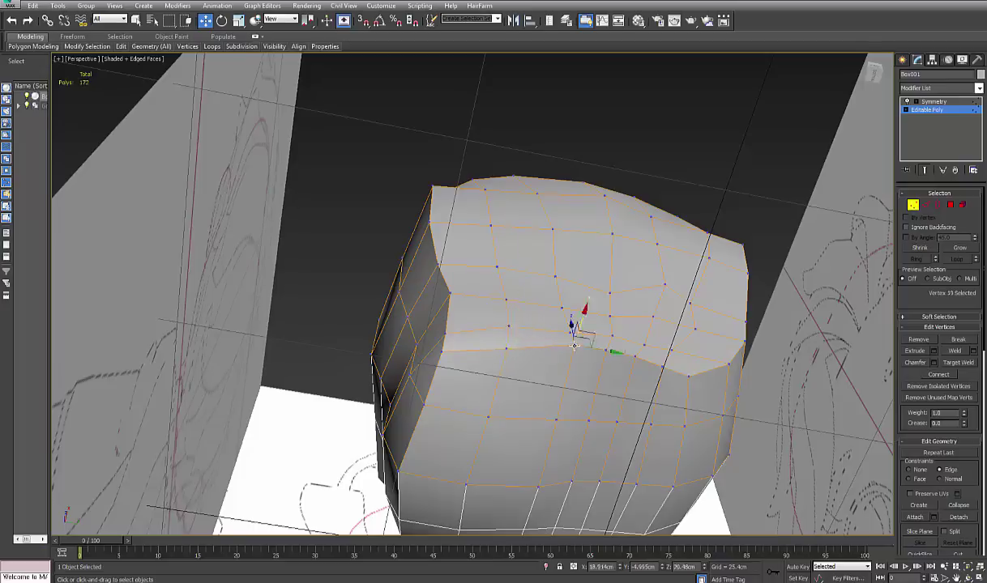
drag(582, 328, 581, 338)
- Slide the remaining four vertices of the jaw's lower border down along their edges, ending at the rear corner
click(604, 357)
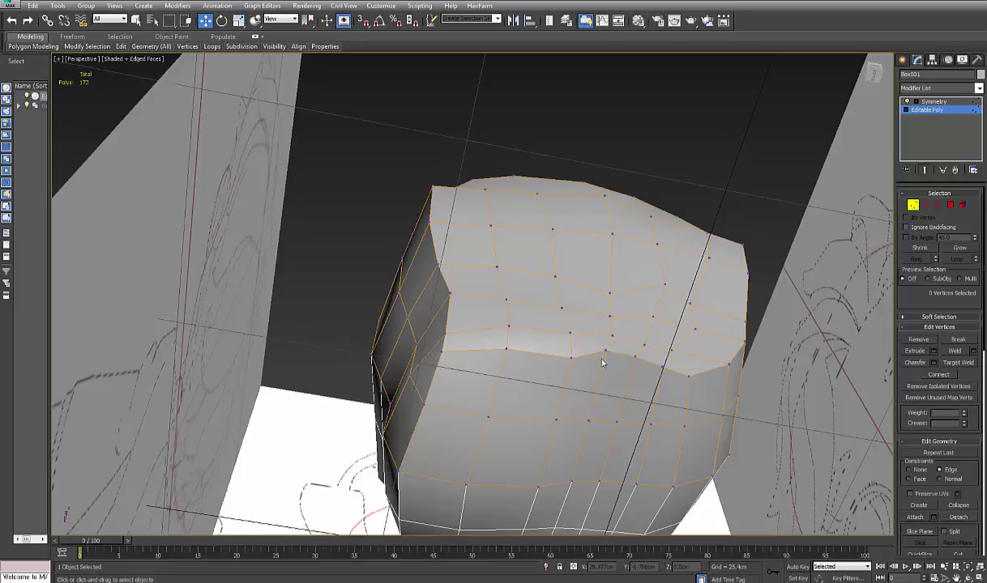
click(604, 350)
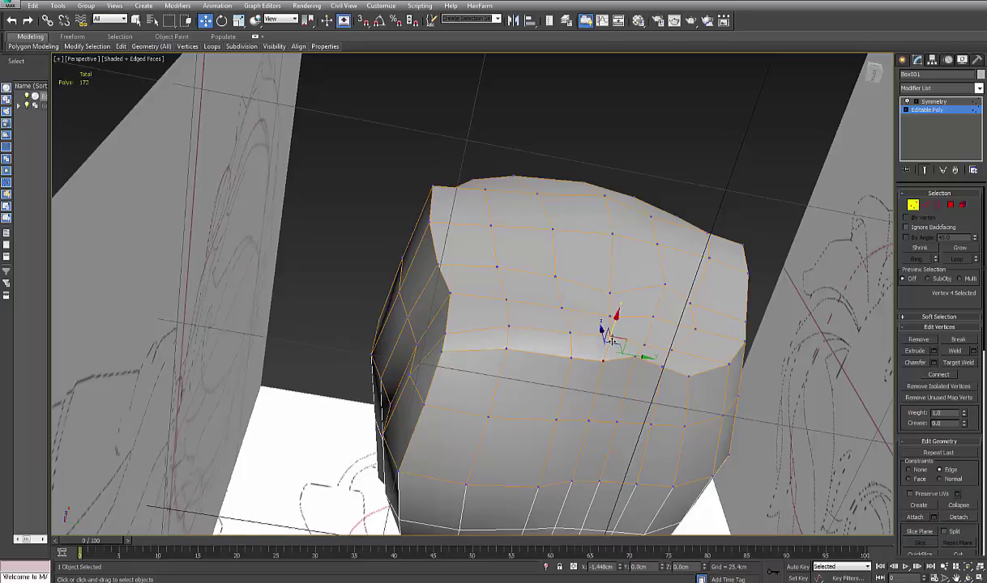
click(636, 359)
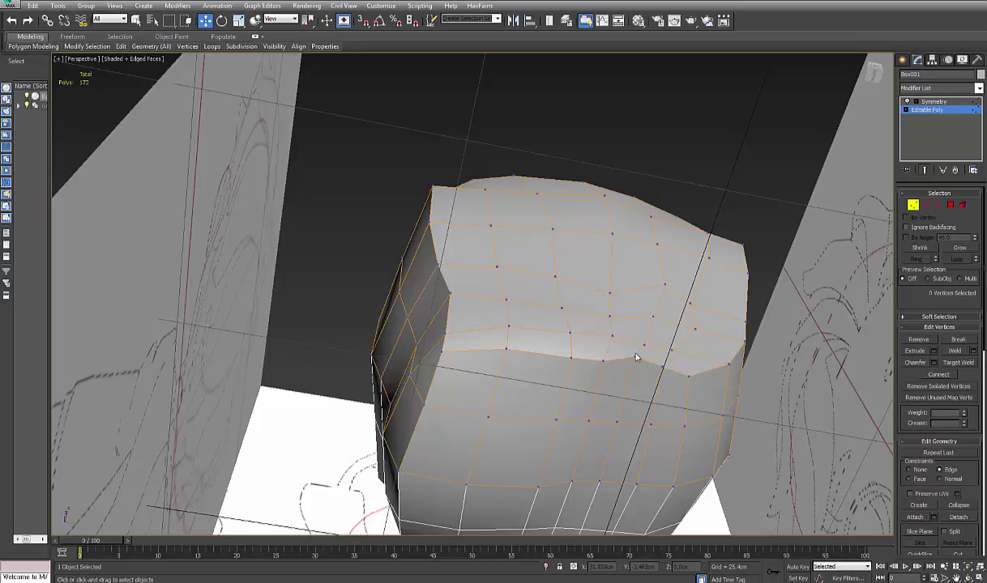
click(635, 357)
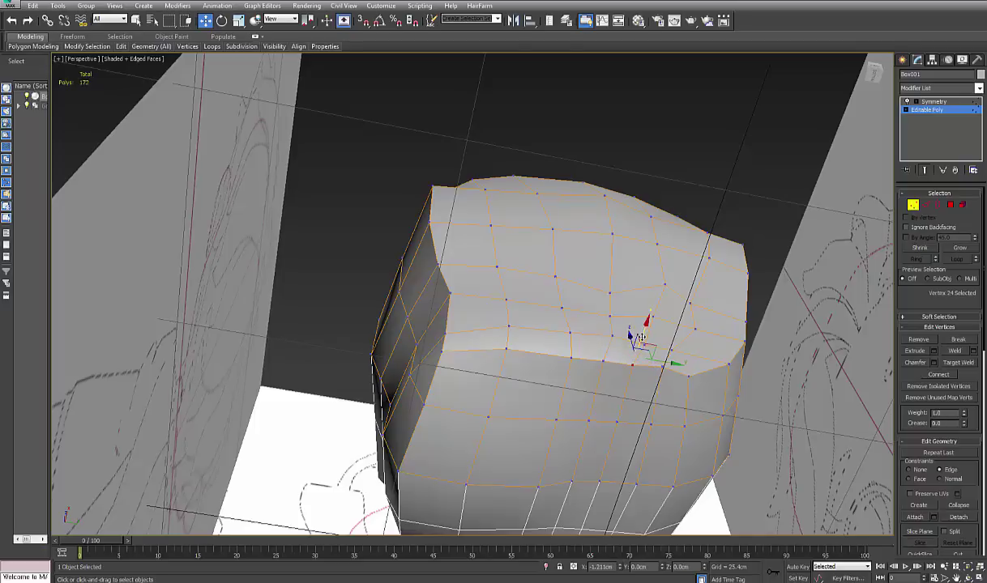
click(662, 367)
click(662, 367)
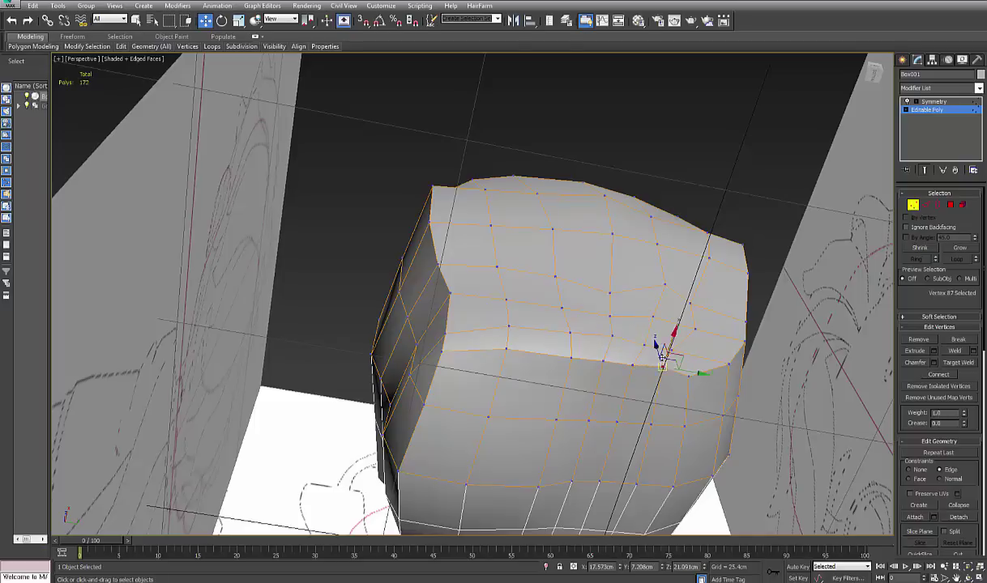
click(688, 366)
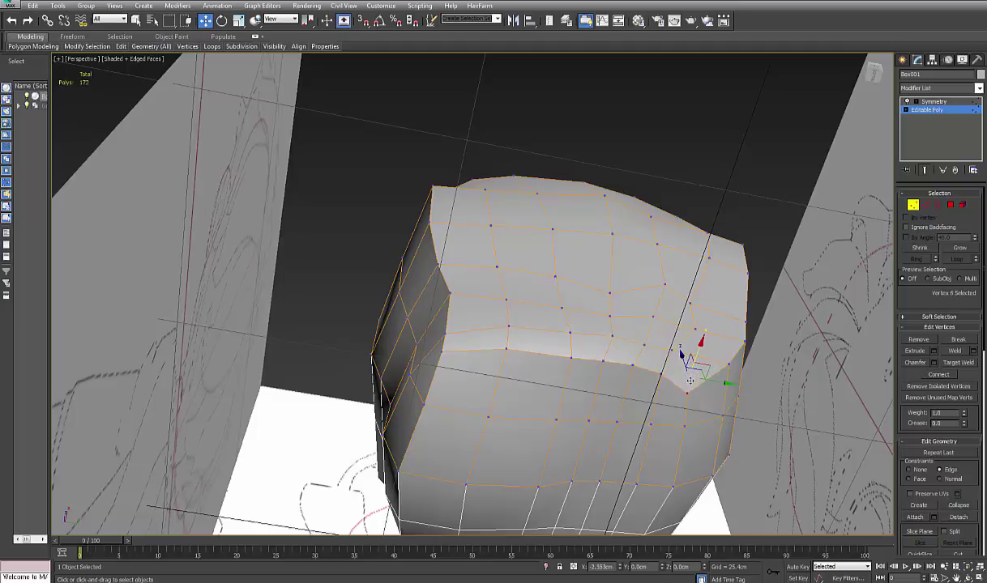
- Extrude the two neck polygons on the head's underside by 0.01 cm and scale them down with the movement constraint off
alt+middle_drag(683, 379, 690, 413)
key(4)
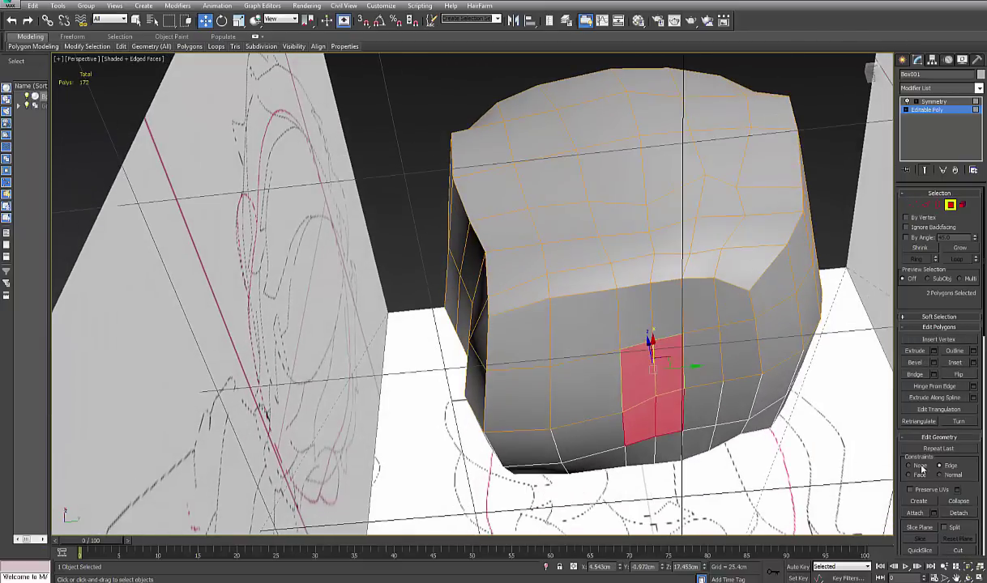
click(934, 352)
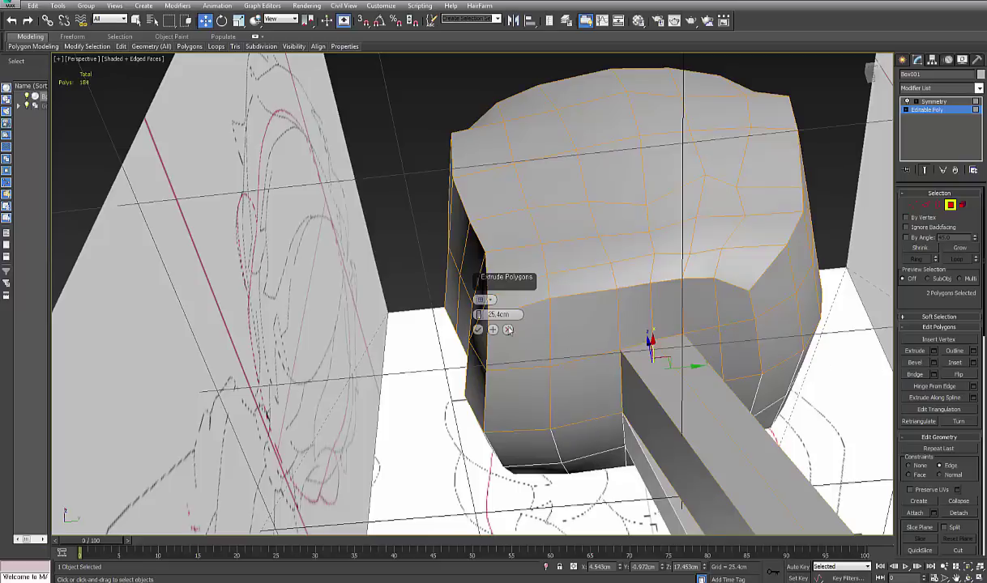
text(0.)
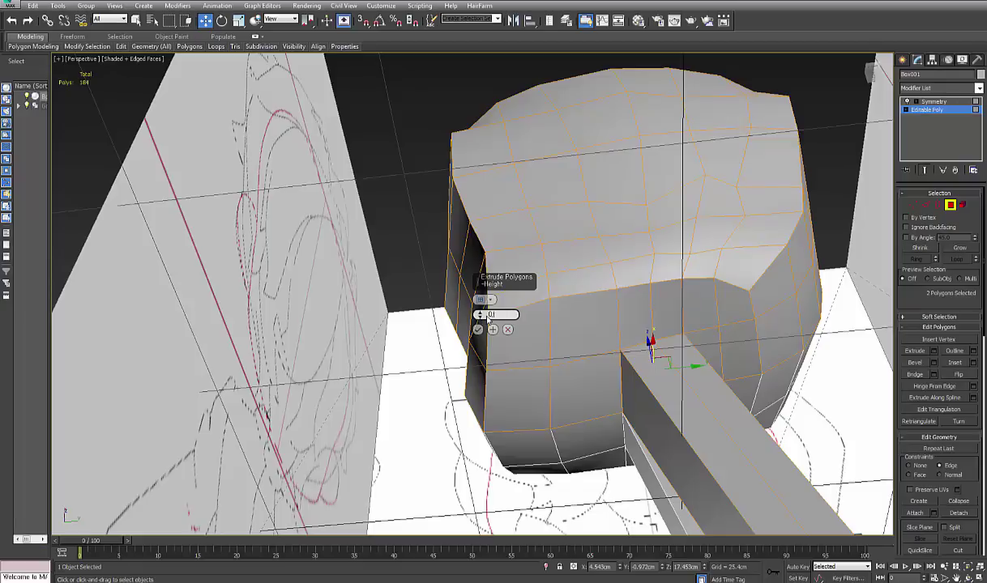
key(Return)
click(478, 329)
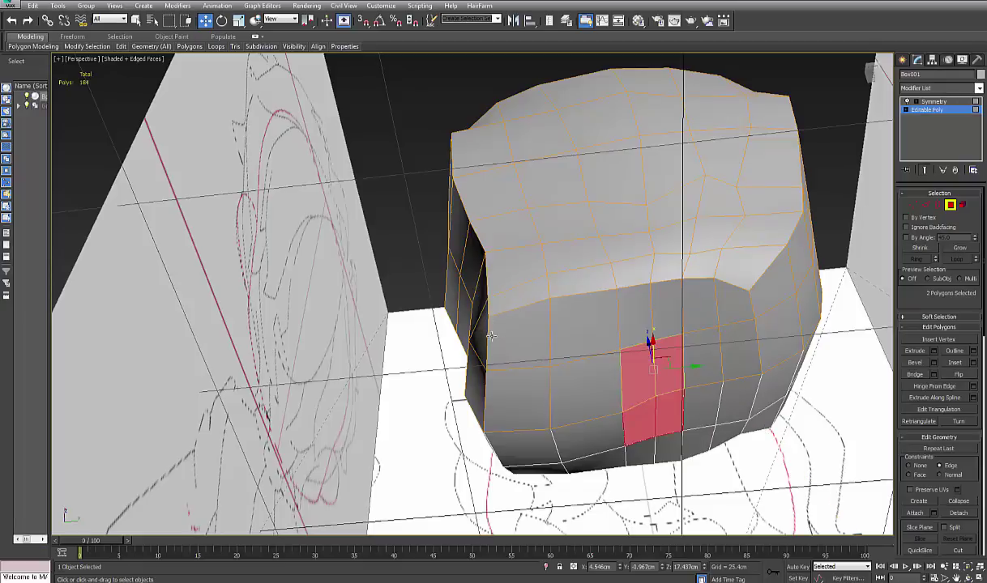
click(239, 20)
alt+middle_drag(645, 392, 626, 332)
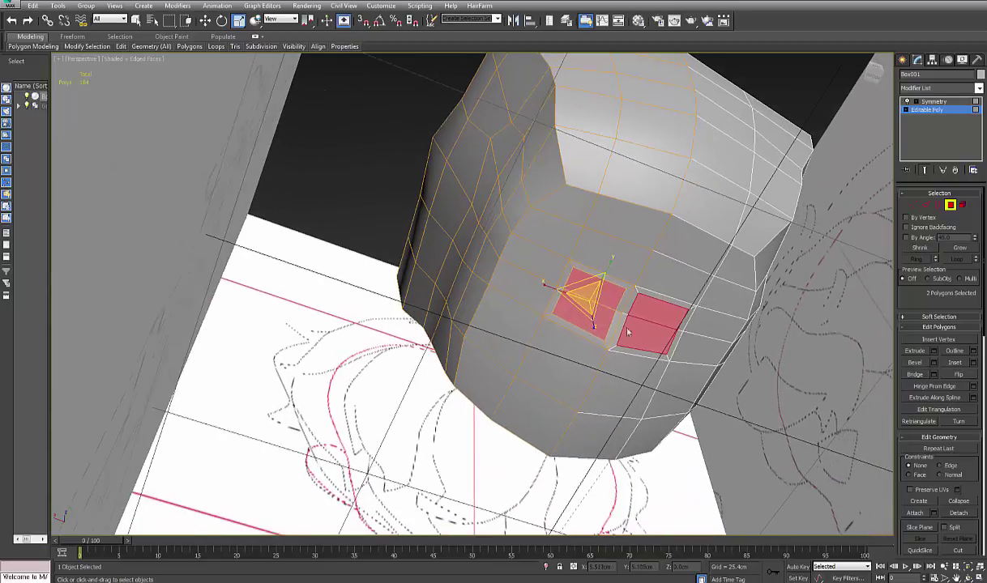
- Delete the two narrow inner side polygons of the neck extrusion that face the symmetry plane
scroll(626, 324, up, 2)
drag(625, 298, 624, 312)
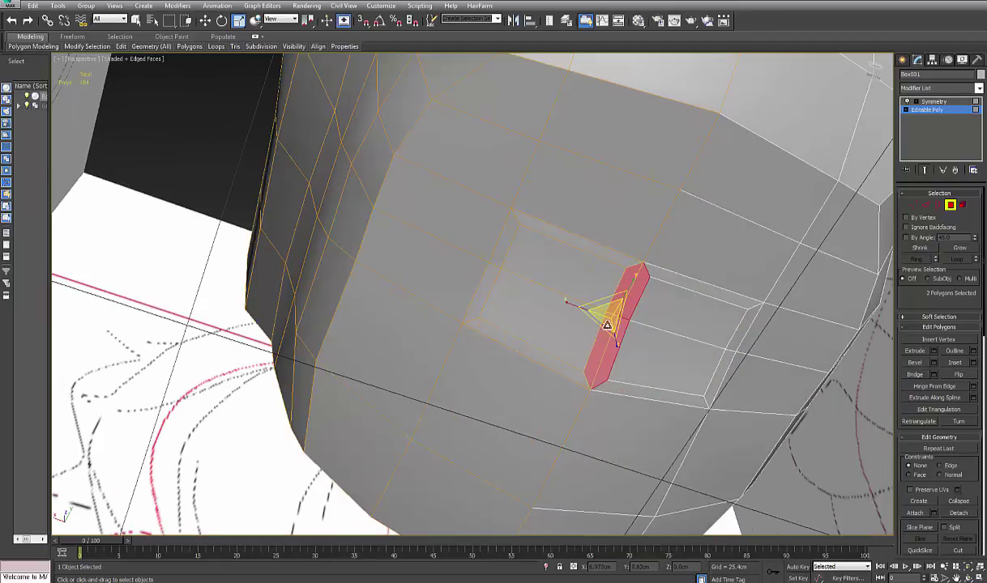
key(ctrl+d)
- Select the two scaled neck polygons and move them sideways to meet their mirrored copies at the symmetry plane
click(595, 291)
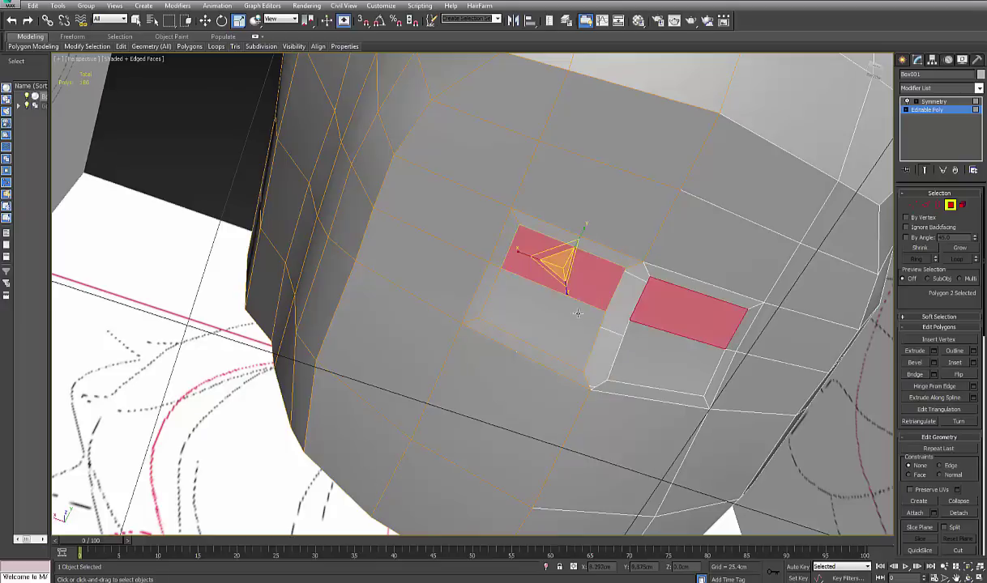
ctrl+click(571, 318)
key(w)
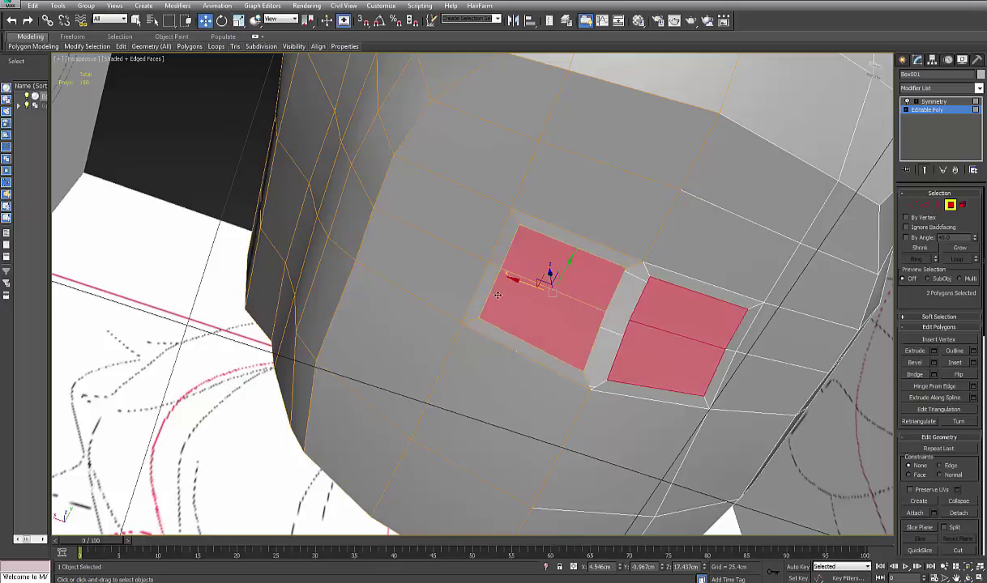
drag(514, 280, 528, 286)
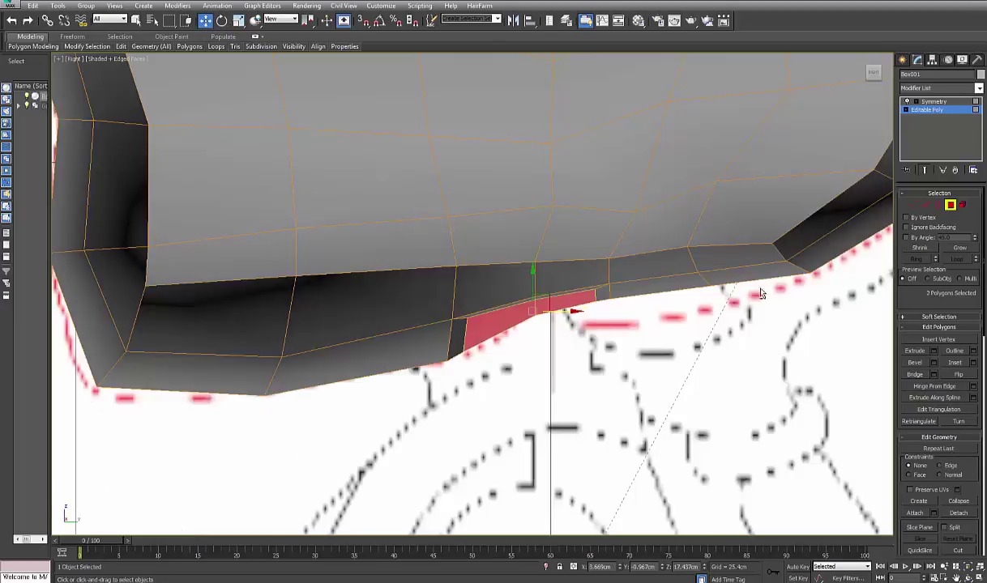
- Extrude the two neck polygons a short distance downward from the head's underside
key(alt+w)
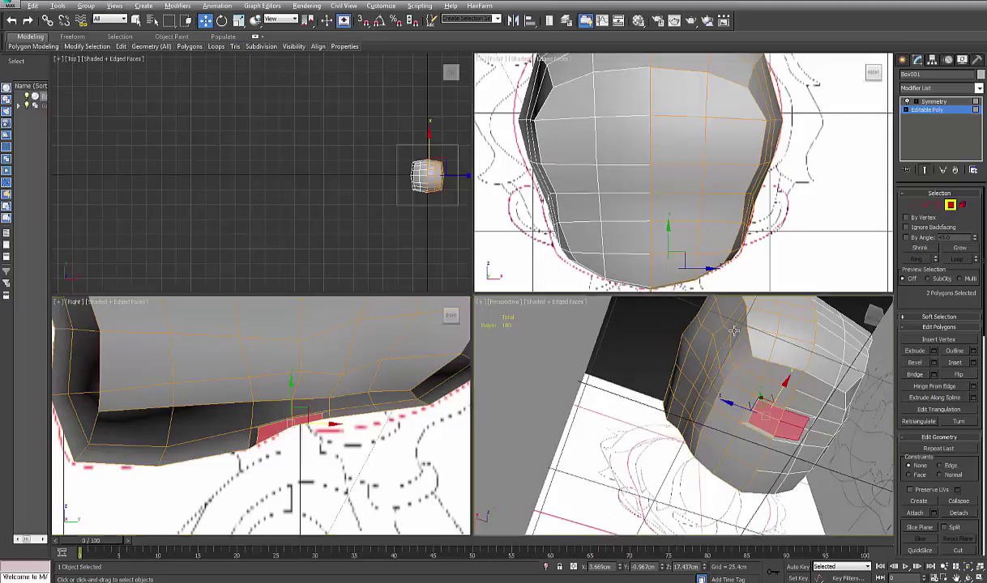
key(alt+w)
click(934, 352)
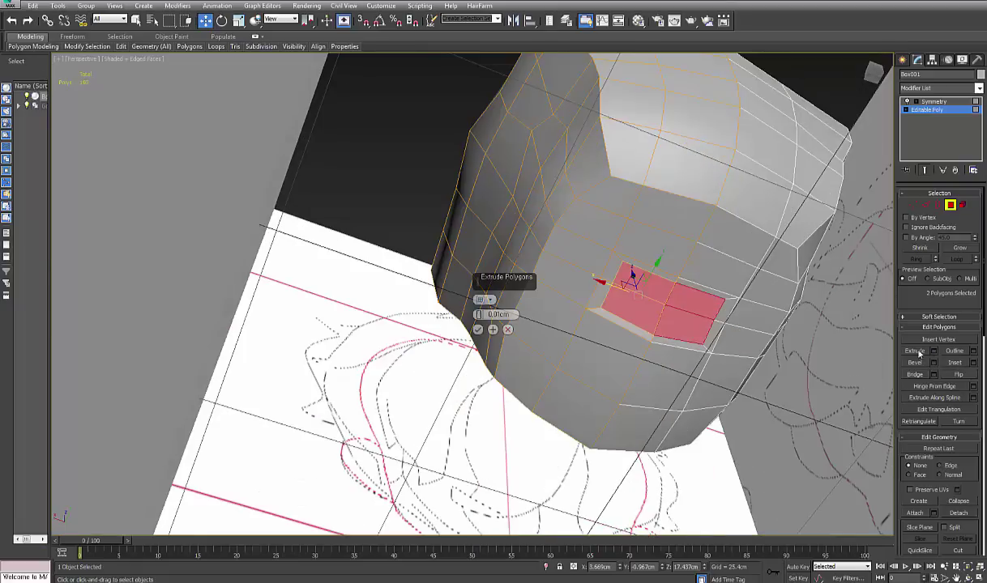
drag(479, 314, 480, 297)
alt+middle_drag(572, 305, 523, 314)
click(478, 330)
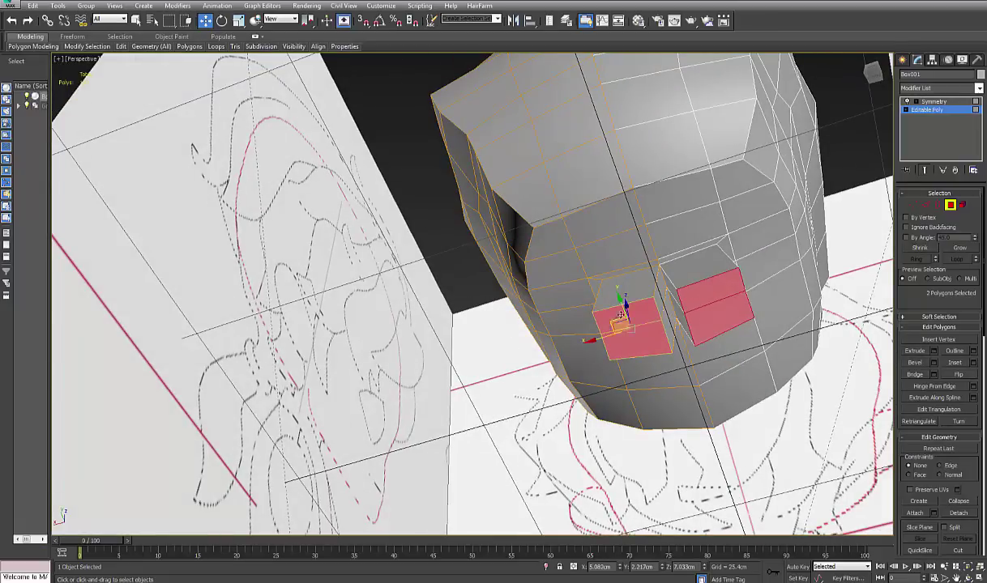
- Delete the two inner side polygons created between the mirrored halves of the extruded neck
click(665, 293)
ctrl+click(664, 311)
key(Delete)
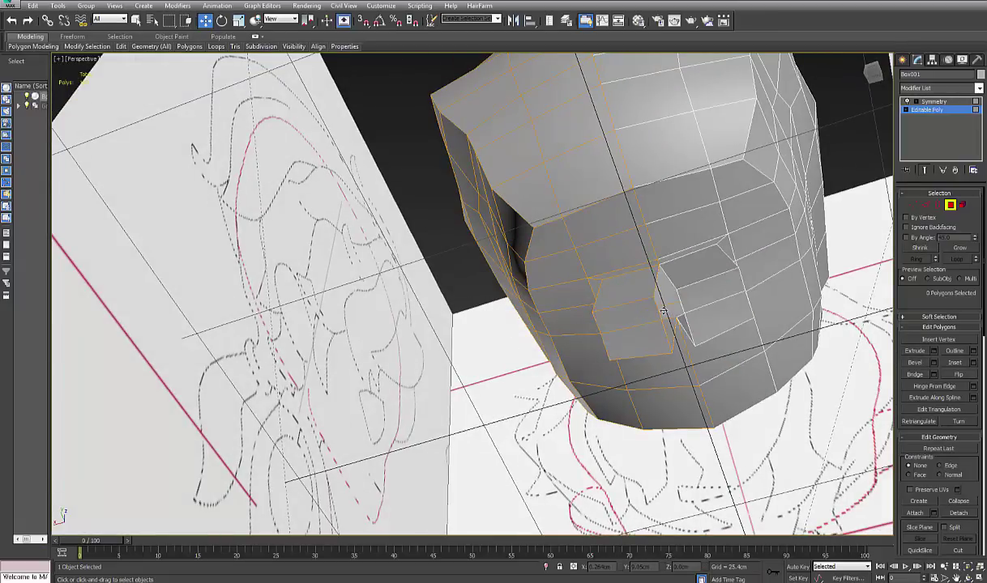
- Move the neck's two end polygons sideways to close the gap at the symmetry plane
click(615, 318)
ctrl+click(612, 339)
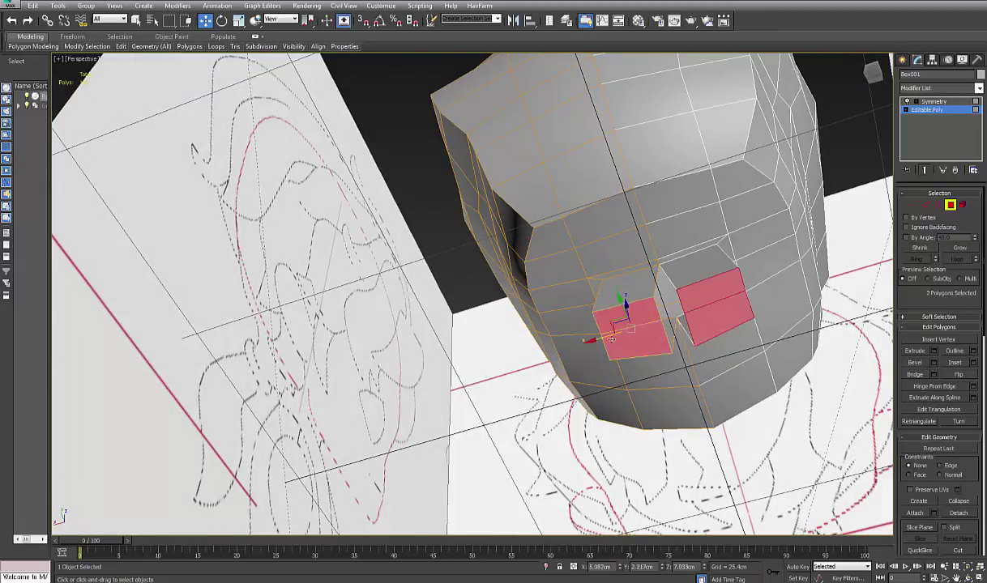
mouse_move(592, 340)
mouse_down()
mouse_move(614, 335)
mouse_move(603, 337)
mouse_up()
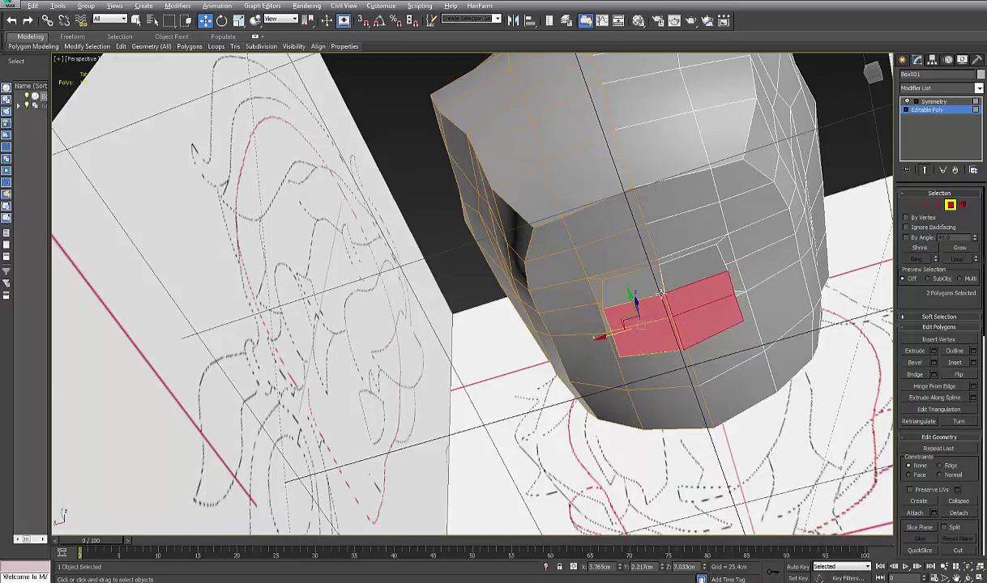
- Try to move the two edges on the head's underside at the back of the neck base sideways
alt+middle_drag(662, 295, 763, 293)
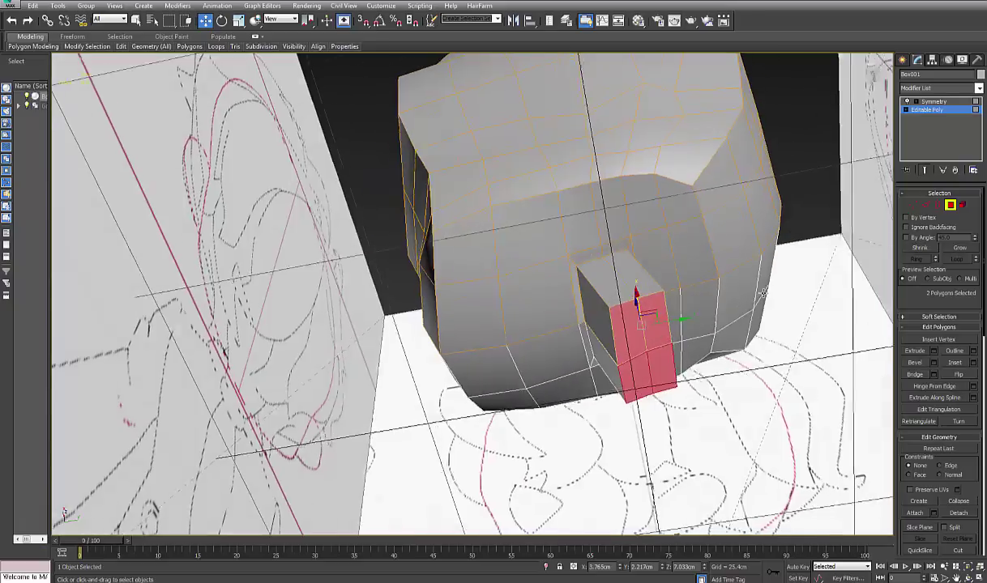
click(913, 205)
alt+middle_drag(639, 344, 622, 326)
scroll(619, 324, up, 4)
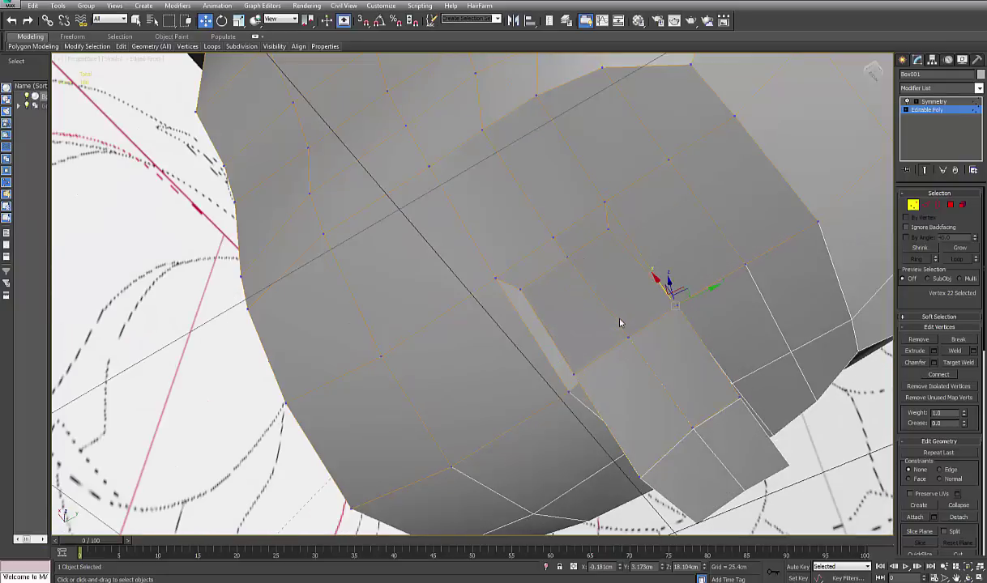
click(925, 206)
click(644, 269)
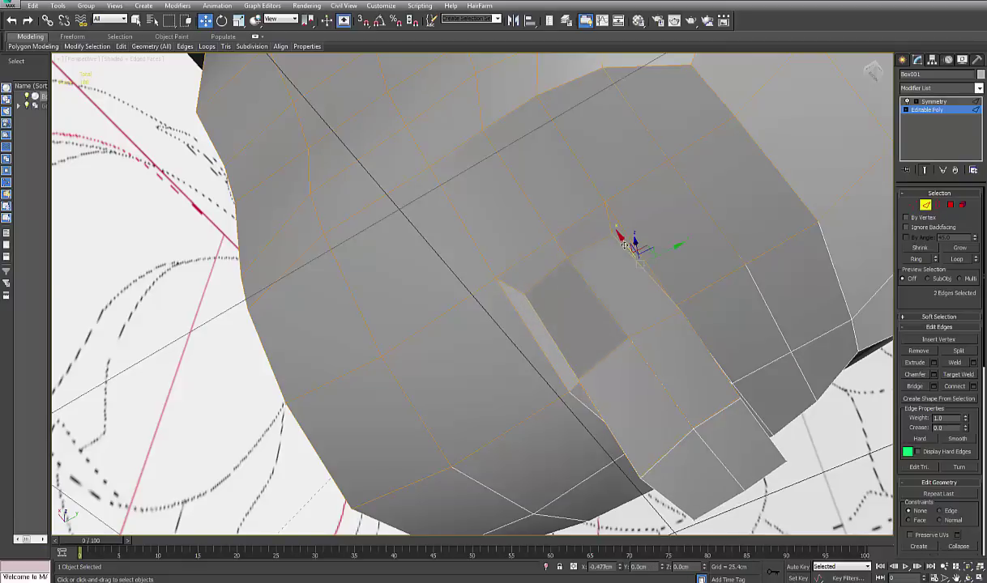
drag(625, 245, 631, 254)
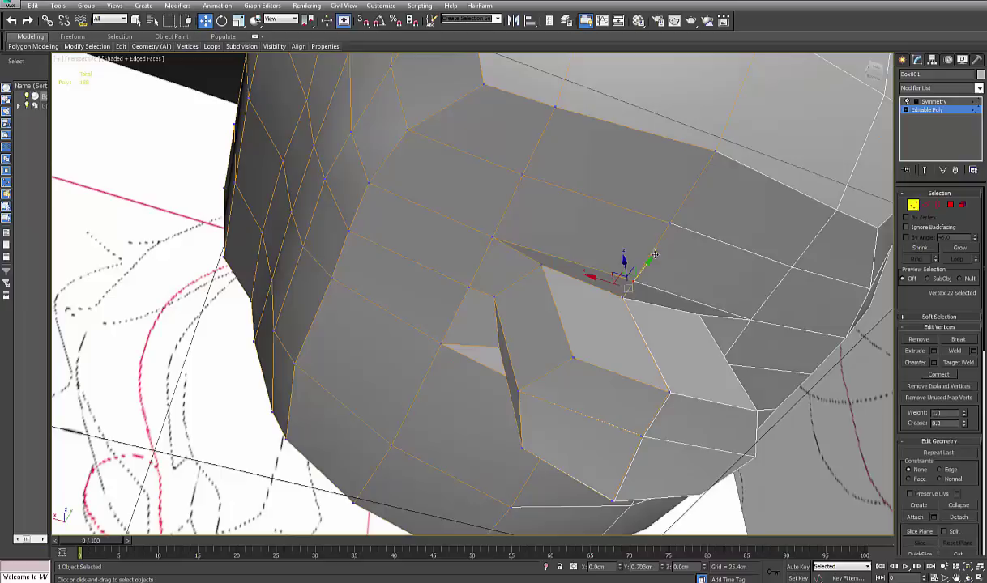
- Move the underside vertex behind the neck backward, then move the neck's rear base vertex to meet it at the symmetry plane
drag(623, 239, 671, 232)
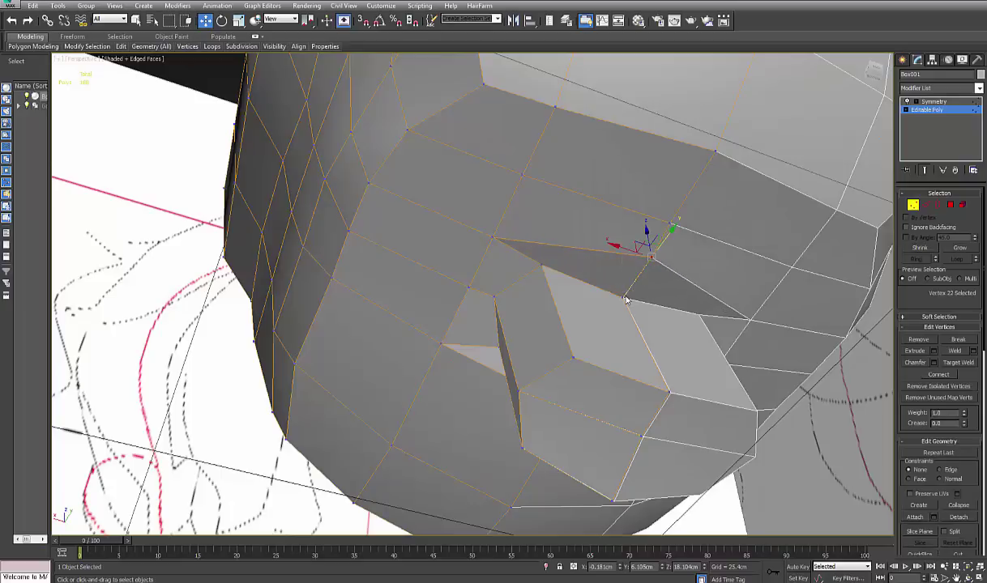
drag(625, 300, 652, 258)
alt+middle_drag(668, 309, 739, 348)
- In the side view, make the head see-through and shift the underside vertex beside the neck's rear base slightly backward and up
key(alt+w)
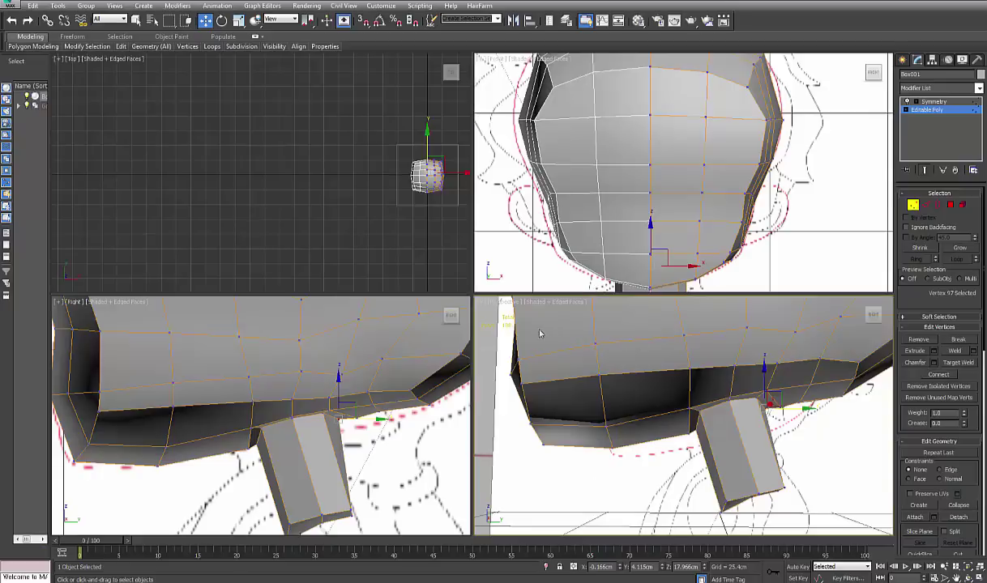
key(alt+w)
scroll(408, 405, up, 2)
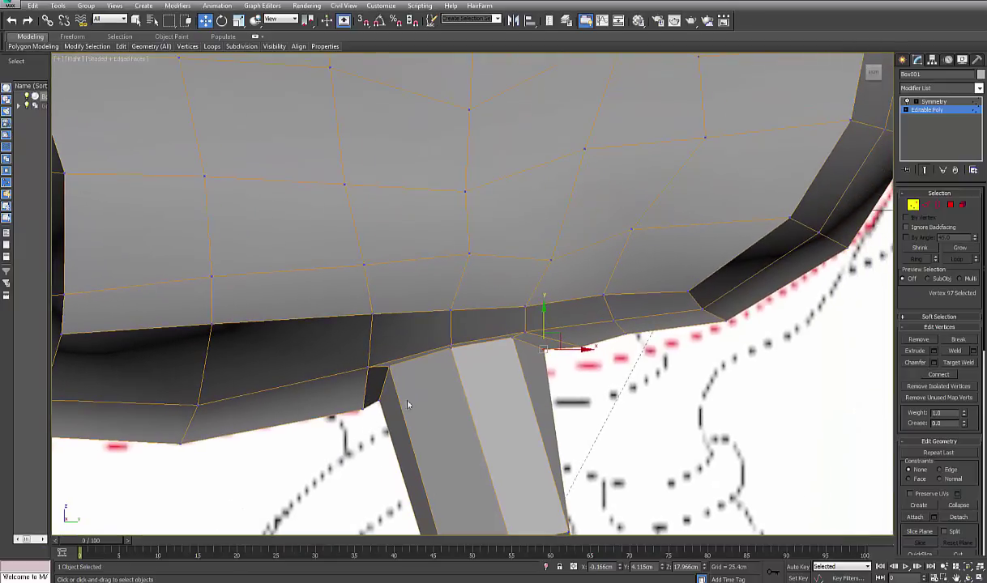
middle_drag(500, 350, 493, 360)
key(alt+x)
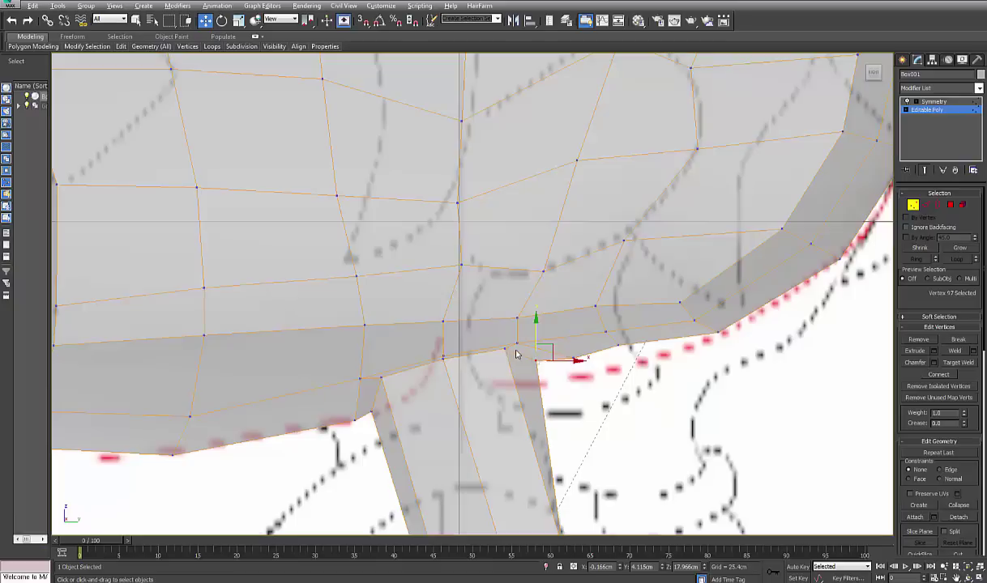
click(515, 345)
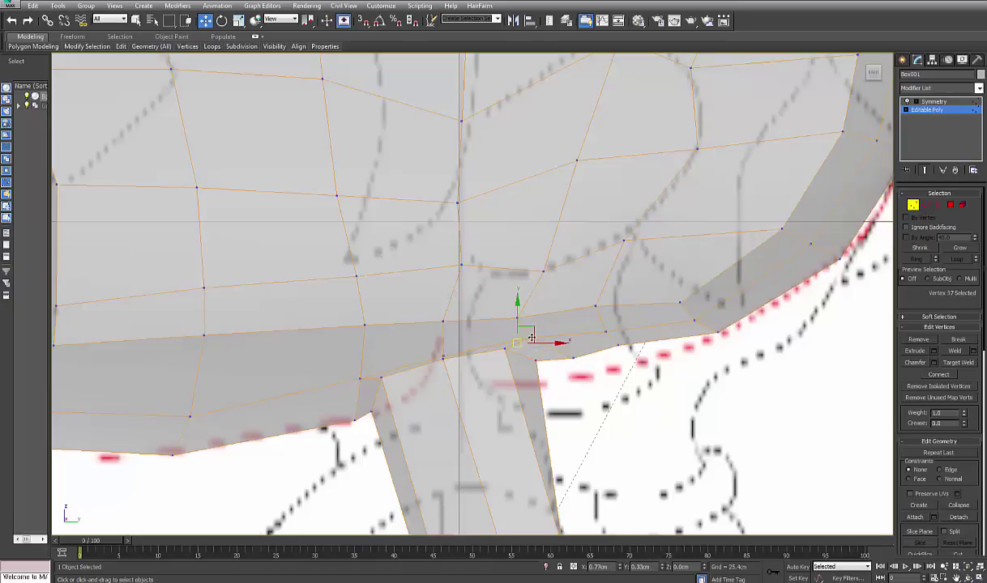
drag(538, 336, 538, 336)
middle_drag(547, 357, 511, 254)
- Move the outer vertices of the neck's lower end in the side view to line up with its lowest edge
click(515, 341)
click(537, 335)
click(528, 350)
click(537, 450)
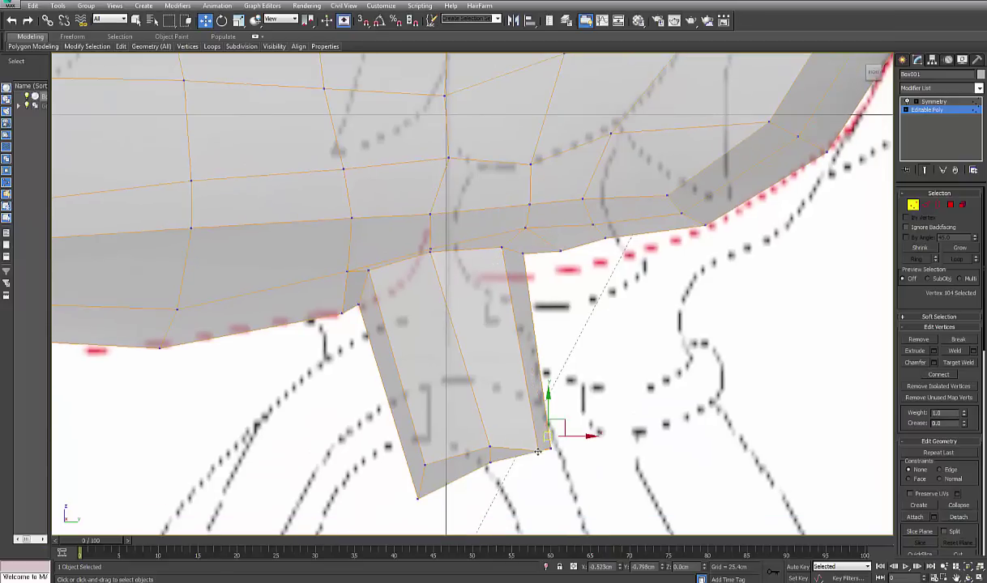
click(537, 452)
drag(497, 453, 489, 463)
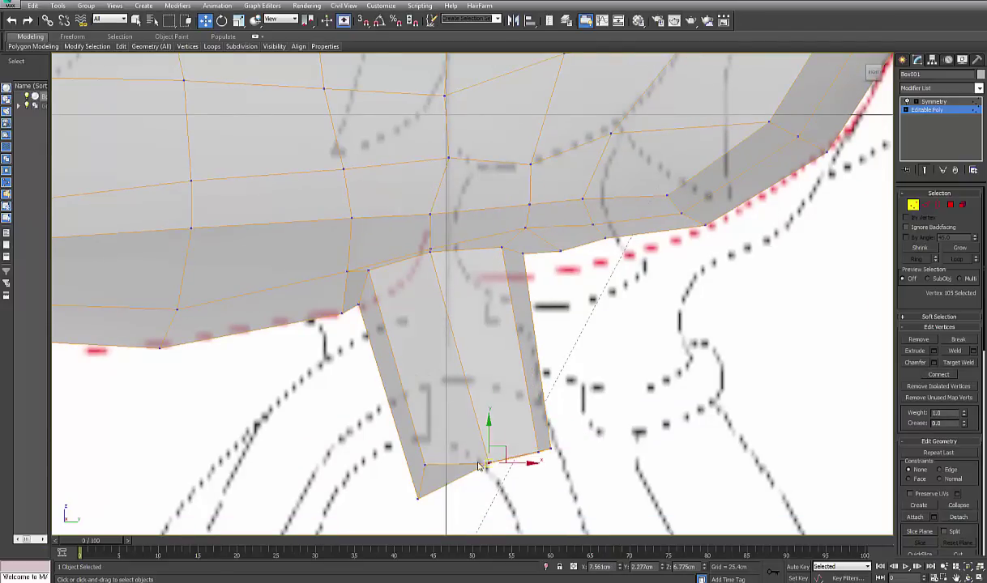
click(424, 466)
click(434, 487)
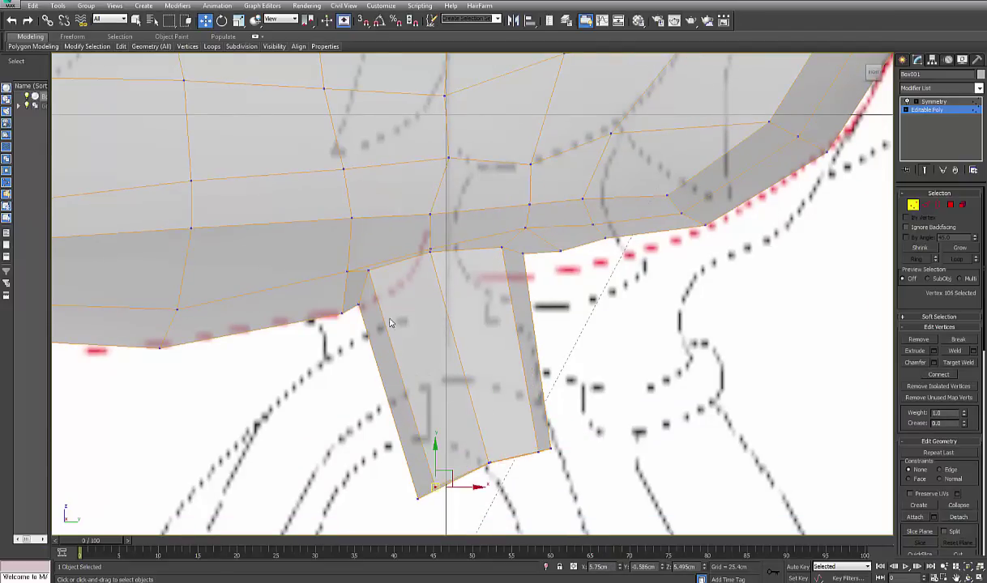
- Shorten the neck and shift its front and rear base vertices forward and down in the side view
click(370, 271)
drag(370, 272, 377, 278)
middle_drag(503, 278, 500, 282)
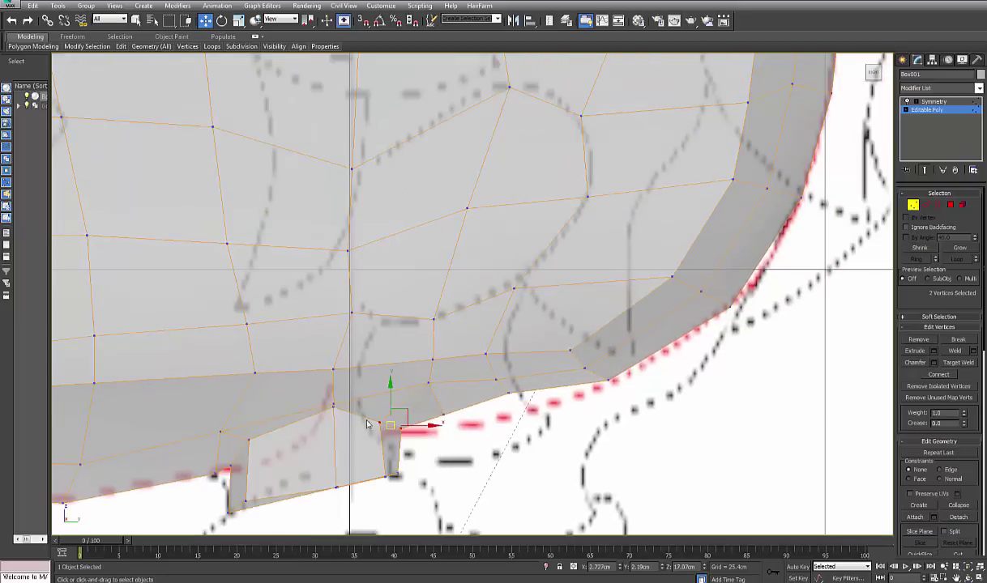
- Lower the neck base's middle vertex and move the head vertex just behind the neck slightly down and back
click(333, 405)
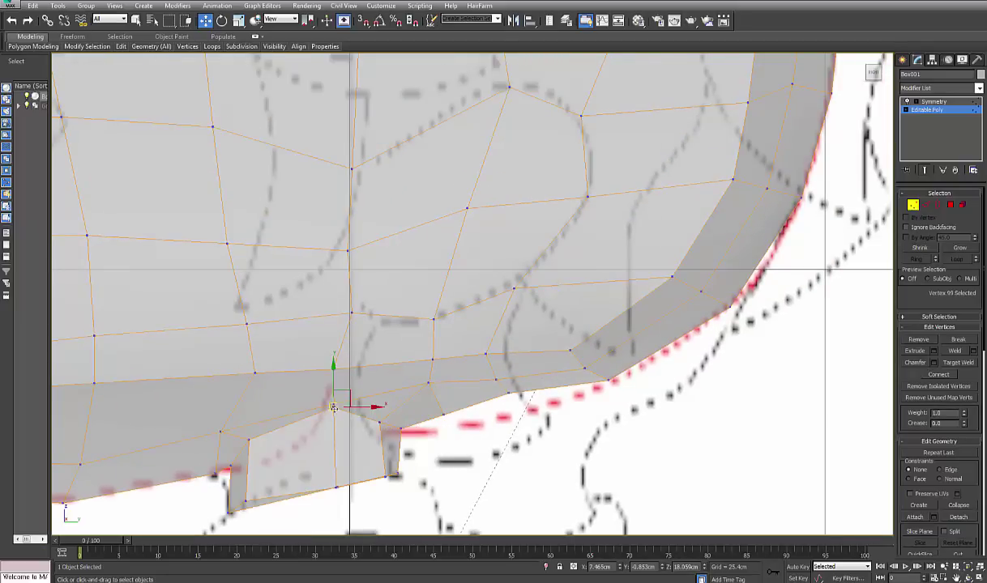
click(428, 384)
drag(428, 384, 438, 395)
- Move the next two groups of three underside vertices behind the neck onto the red dashed outline of the side reference
drag(527, 418, 527, 418)
drag(500, 379, 516, 396)
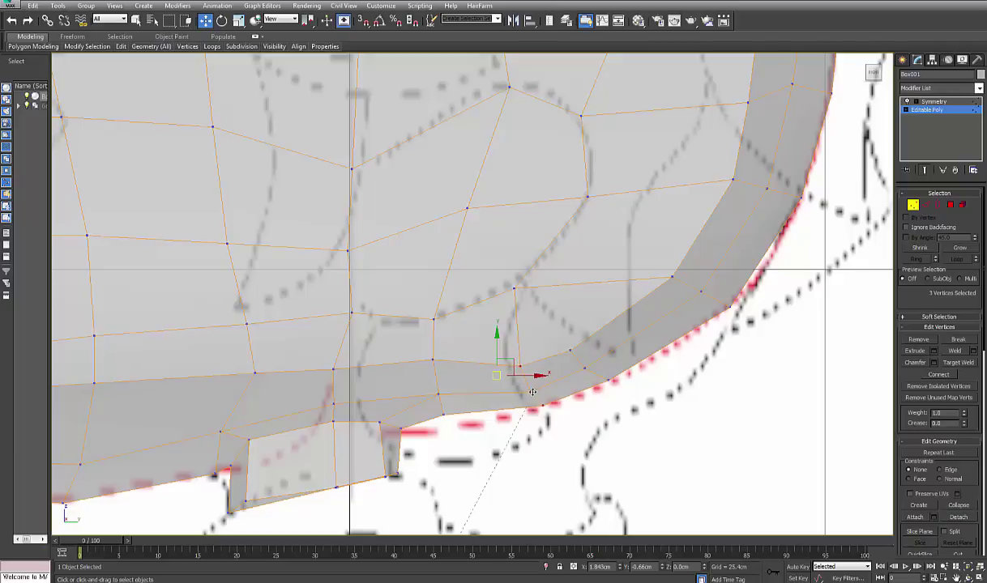
click(533, 392)
drag(530, 391, 503, 399)
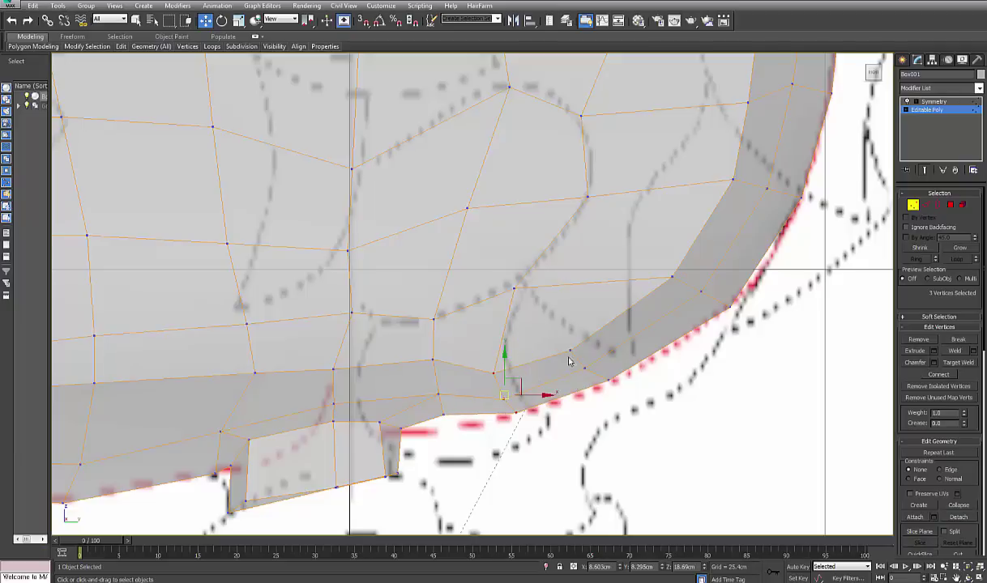
drag(553, 339, 639, 347)
middle_drag(638, 347, 687, 347)
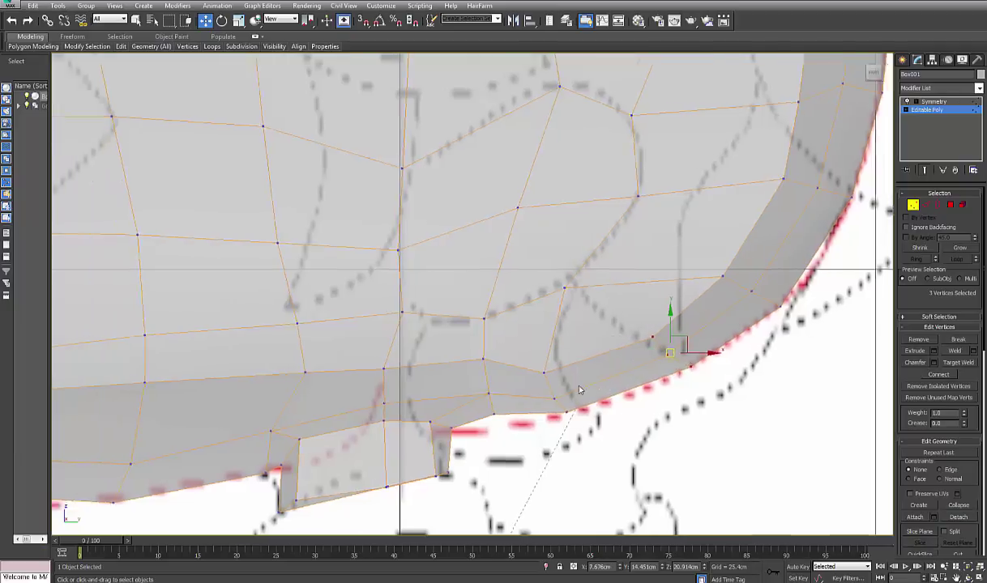
- Reposition the vertices along the lower back of the head near the neck to follow the side reference outline
click(489, 393)
drag(463, 334, 485, 407)
middle_drag(546, 391, 519, 482)
scroll(529, 417, down, 3)
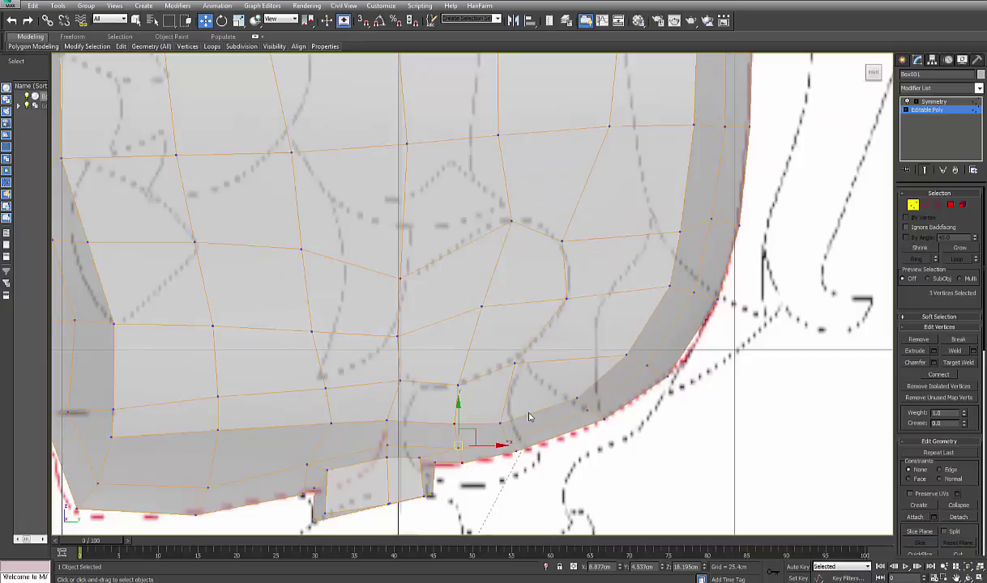
middle_drag(639, 274, 624, 370)
drag(662, 326, 663, 308)
- Adjust the vertices at the back of the head in the side view, evening out their spacing along the red outline
middle_drag(651, 238, 628, 431)
click(657, 325)
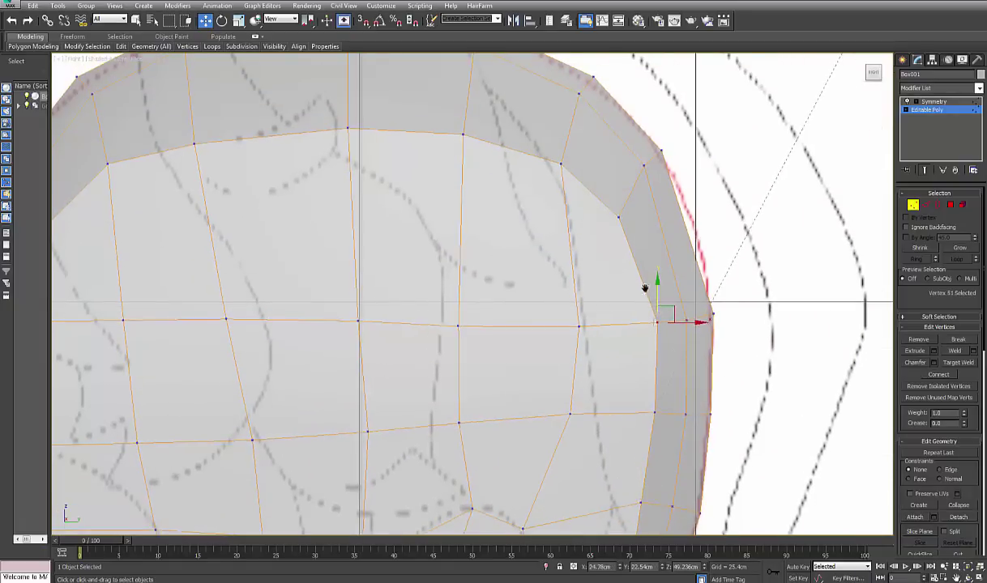
middle_drag(646, 285, 644, 379)
drag(629, 323, 662, 339)
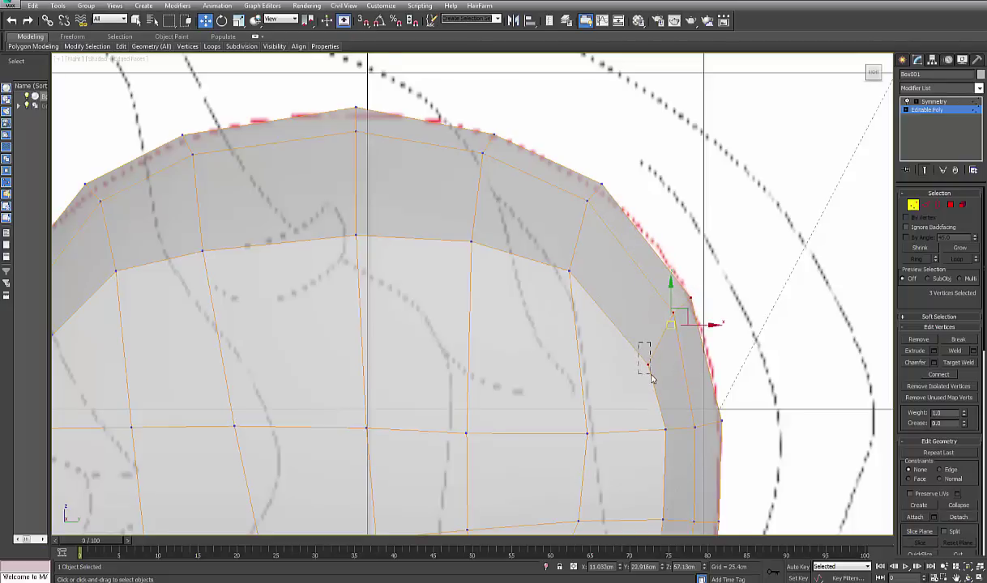
drag(652, 378, 652, 376)
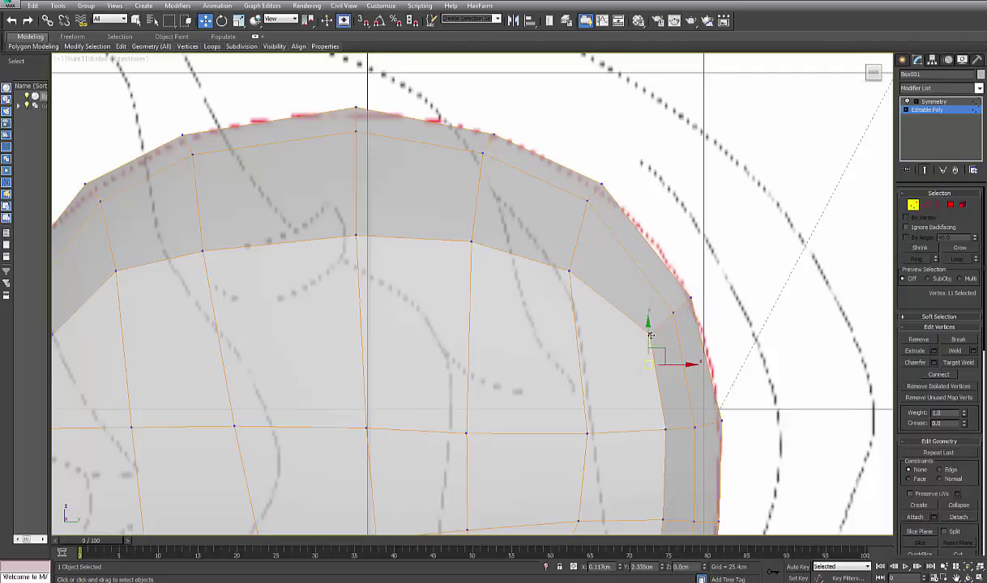
- Move the vertex row at the upper rear of the skull to match the curve of the side reference
middle_drag(626, 190, 656, 252)
drag(585, 351, 587, 343)
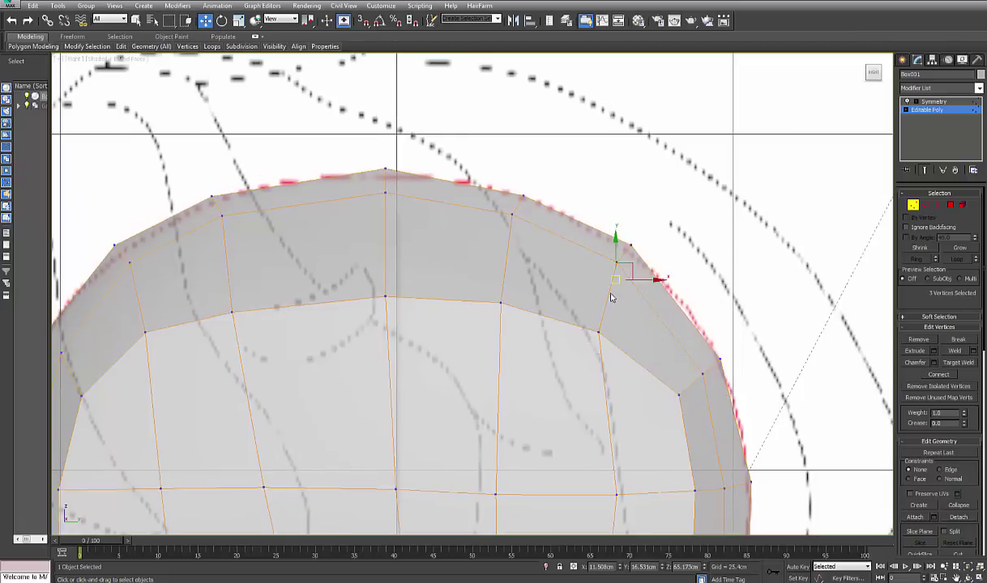
drag(616, 282, 614, 334)
middle_drag(580, 300, 634, 340)
- Align the topmost head vertex with the outline and shift the vertex column in front of it toward the back
mouse_move(431, 201)
mouse_down()
mouse_move(448, 222)
mouse_move(438, 197)
mouse_up()
middle_drag(270, 285, 374, 211)
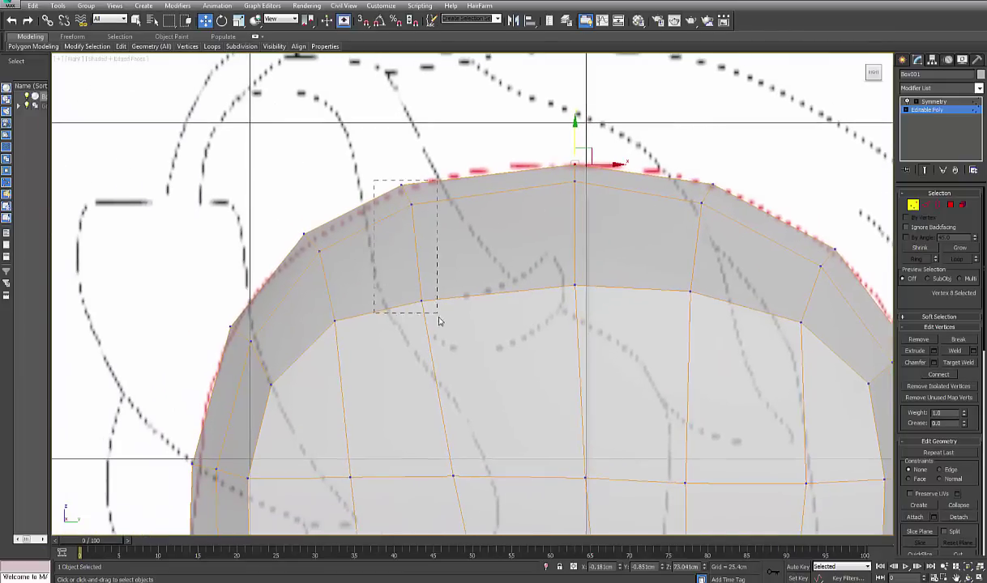
drag(438, 317, 439, 318)
drag(416, 225, 455, 214)
middle_drag(453, 382, 455, 286)
scroll(455, 286, down, 2)
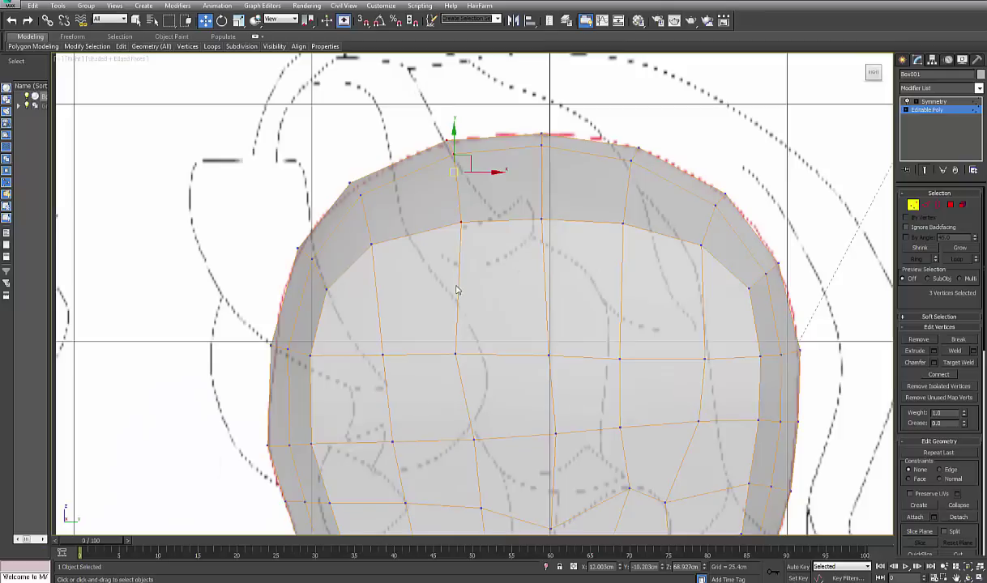
- Shift the two mid-height vertices of the column ahead of the head's centre toward the back
drag(445, 333, 522, 351)
middle_drag(457, 429, 459, 360)
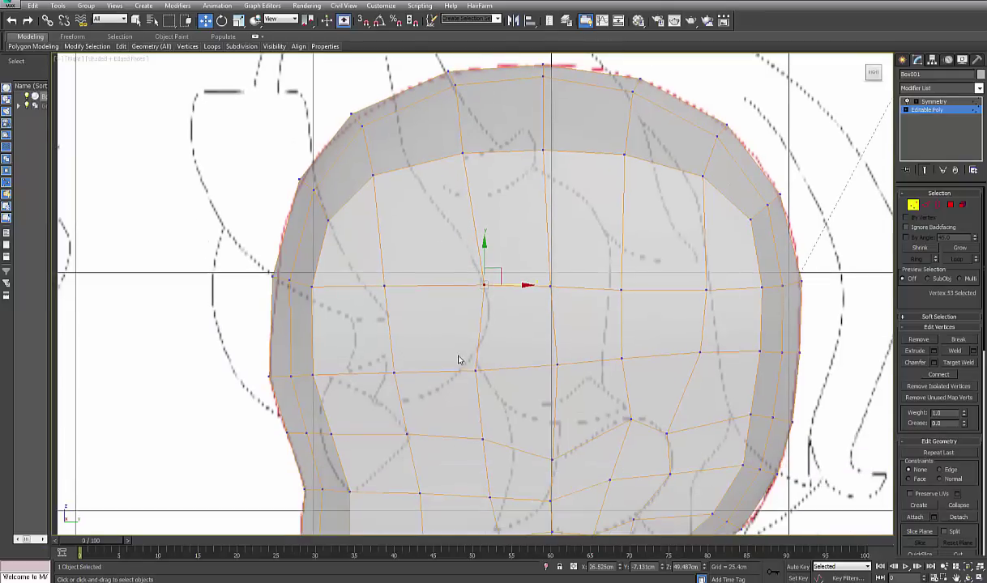
click(476, 369)
drag(518, 371, 542, 372)
- Shift the remaining lower vertices of that same column toward the back, down to the jaw above the neck
middle_drag(527, 393, 525, 305)
drag(460, 341, 516, 425)
drag(525, 380, 544, 380)
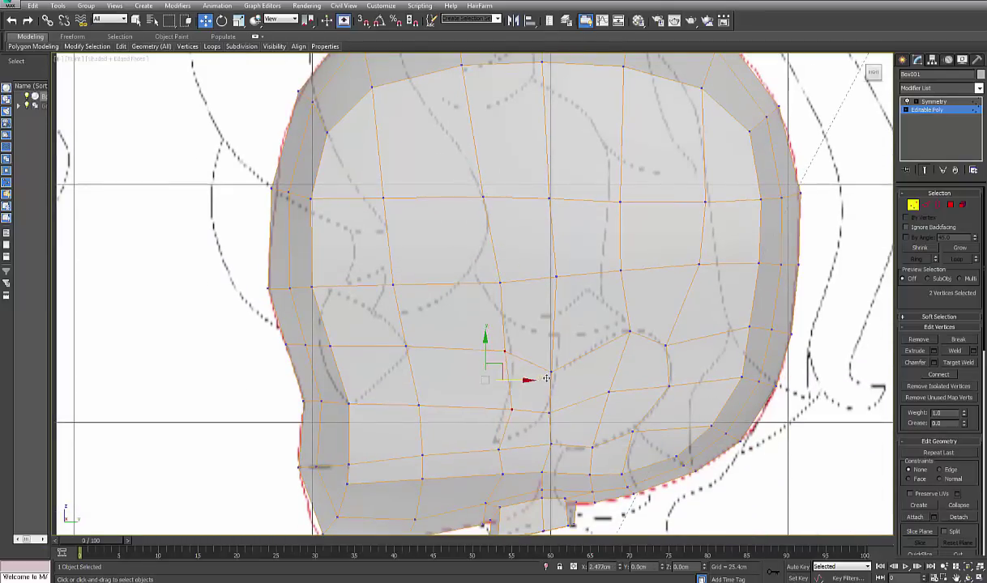
middle_drag(491, 440, 489, 402)
drag(489, 403, 526, 419)
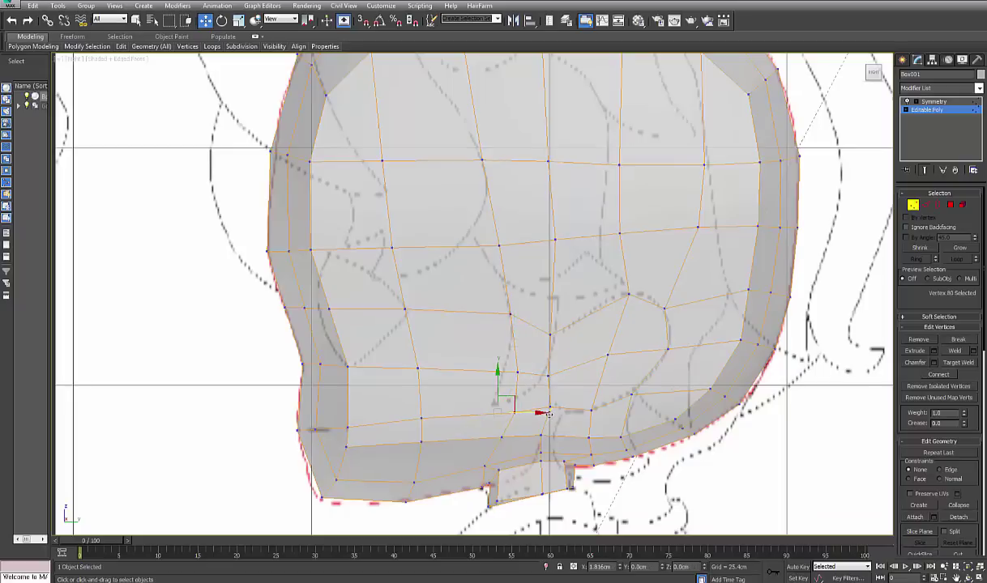
middle_drag(499, 412, 499, 387)
drag(480, 391, 520, 416)
- Move the forehead contour vertices onto the red side outline and adjust the inner vertices beside them
middle_drag(522, 345, 554, 379)
mouse_move(537, 217)
middle_down()
mouse_move(548, 372)
mouse_move(657, 408)
middle_up()
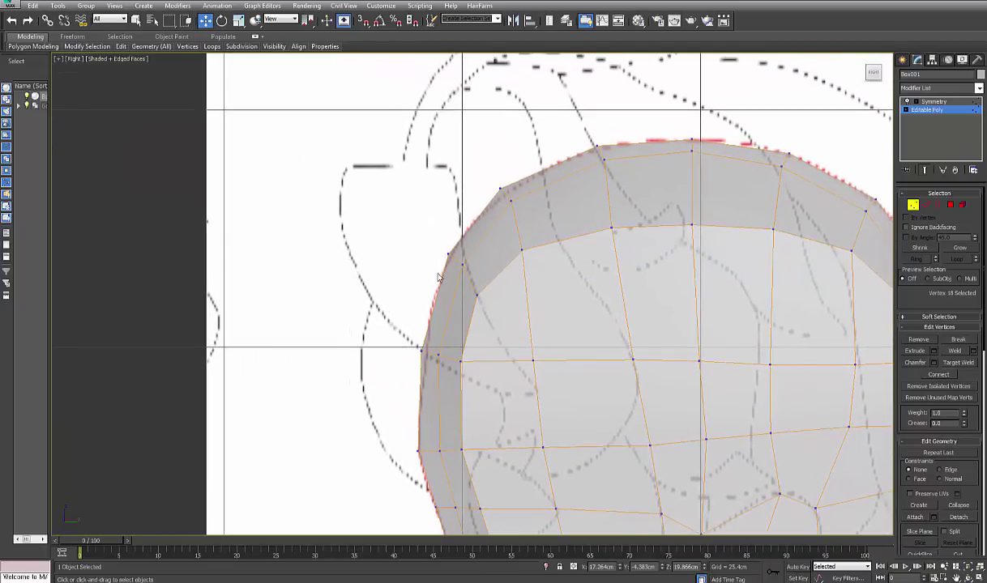
middle_drag(440, 350, 447, 392)
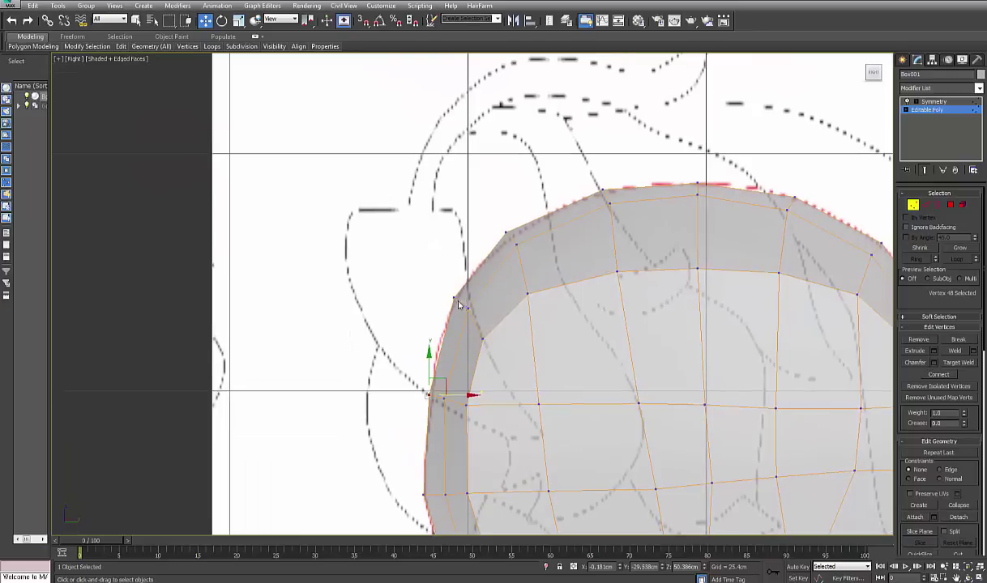
drag(448, 294, 460, 308)
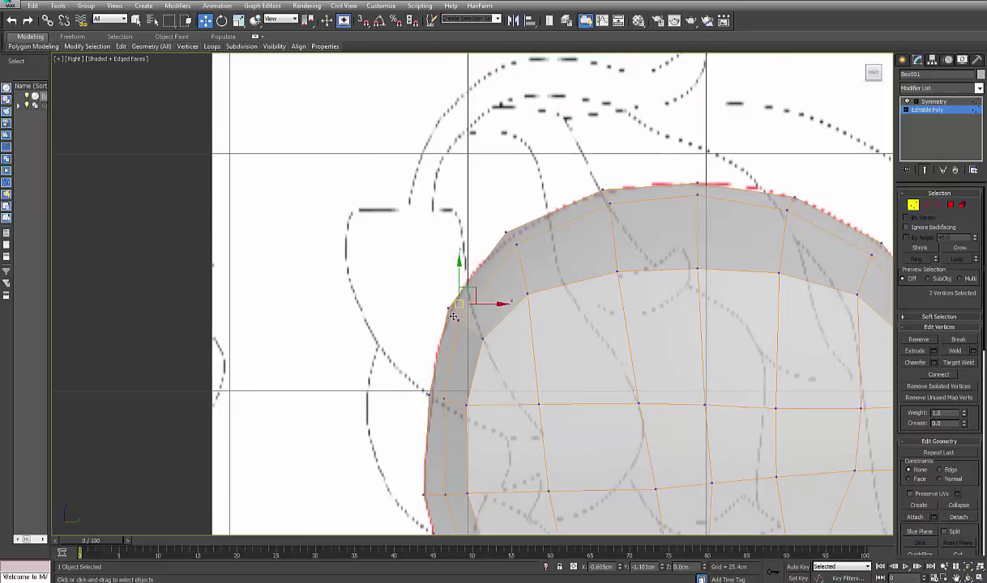
middle_drag(443, 295, 443, 319)
click(516, 271)
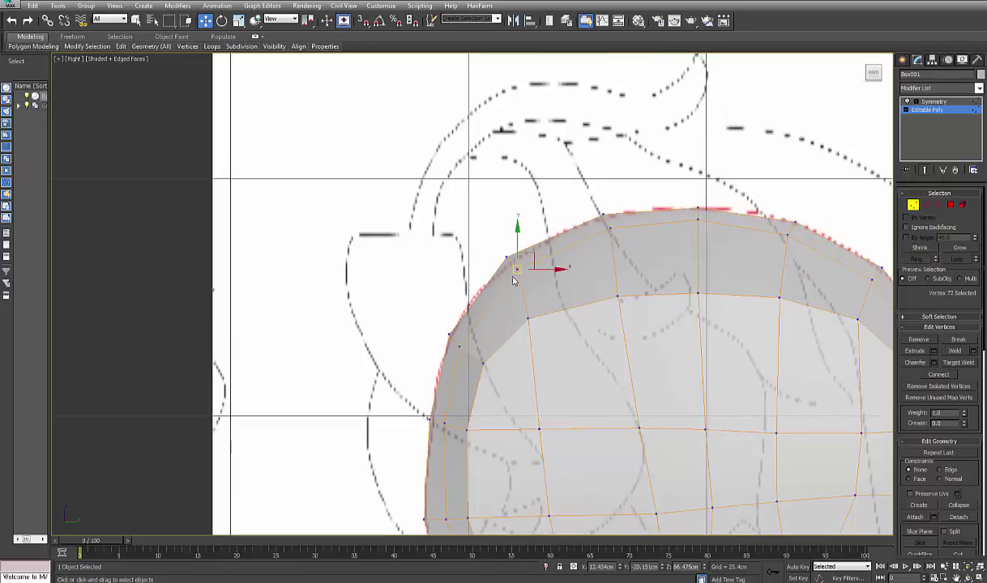
click(506, 261)
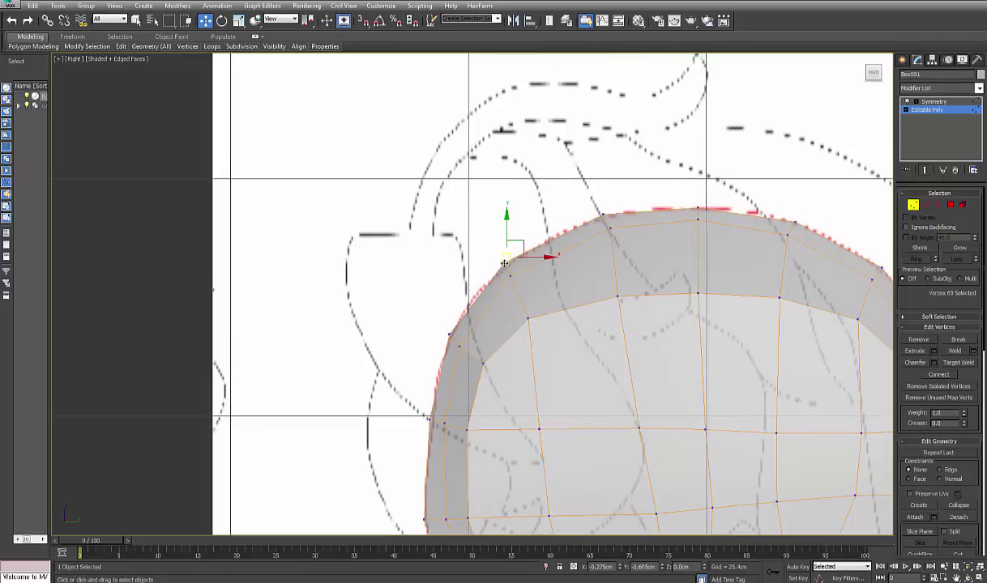
drag(504, 263, 504, 263)
- Turn off see-through display and move the six-edge loop at the front side corner of the face in perspective
middle_drag(511, 329, 492, 292)
scroll(493, 290, down, 2)
middle_drag(494, 392, 474, 334)
scroll(484, 372, up, 2)
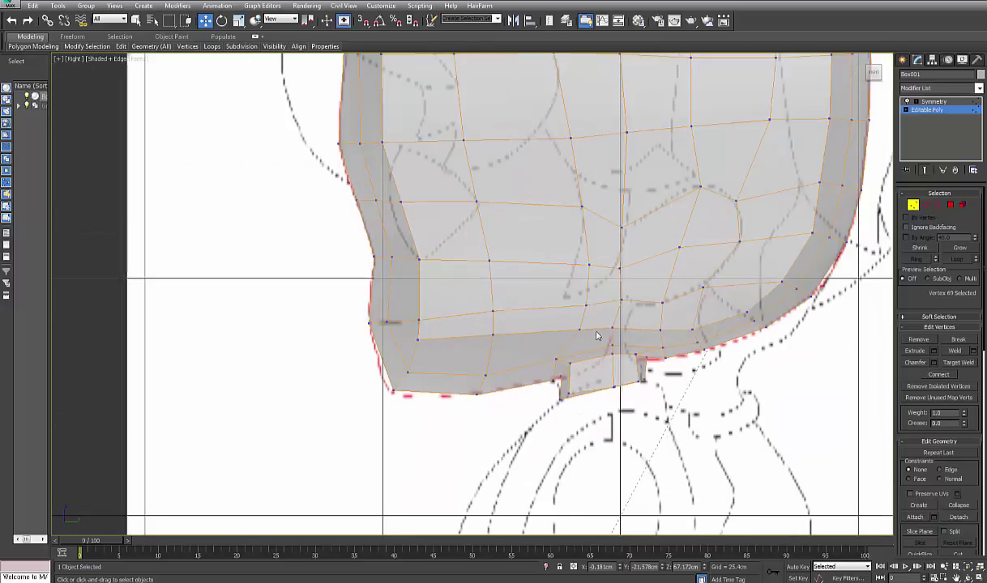
mouse_move(737, 303)
middle_down()
mouse_move(702, 363)
mouse_move(697, 403)
mouse_move(708, 278)
middle_up()
key(alt+x)
click(926, 208)
middle_drag(635, 236, 642, 303)
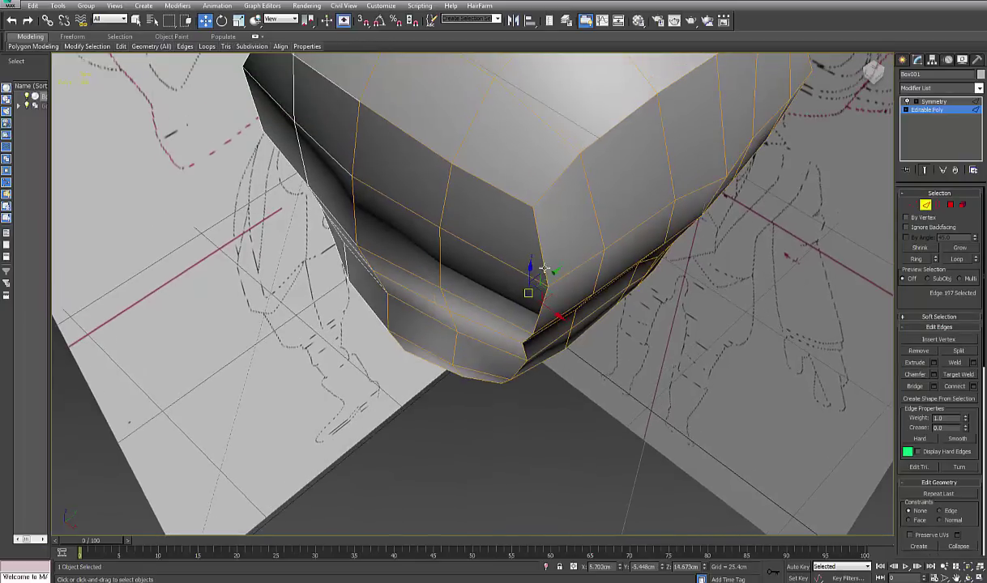
double_click(544, 269)
drag(550, 312, 550, 307)
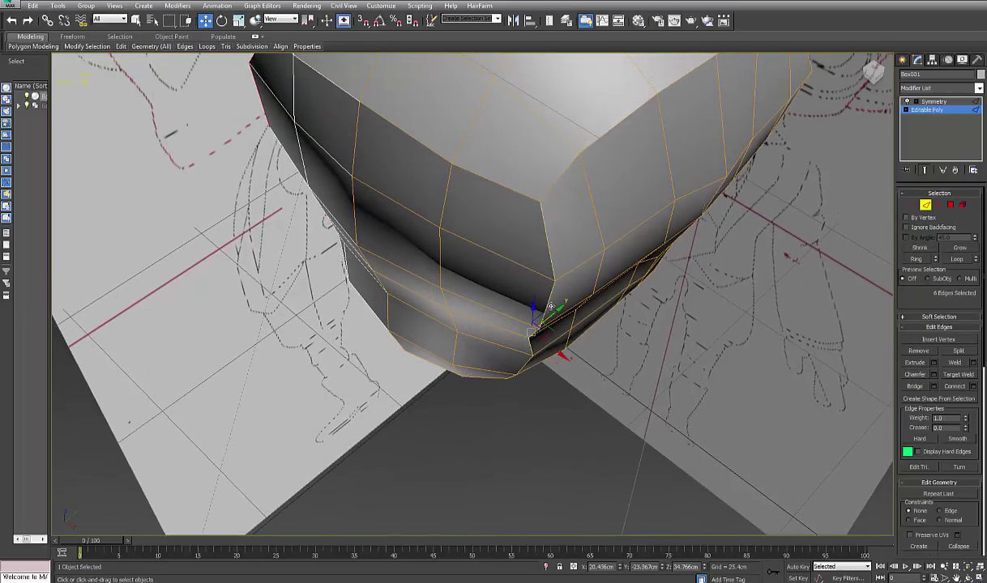
drag(565, 359, 546, 353)
alt+middle_drag(546, 354, 601, 324)
- Select the six vertices running down the side of the head behind the face corner and align them in the front view
click(913, 205)
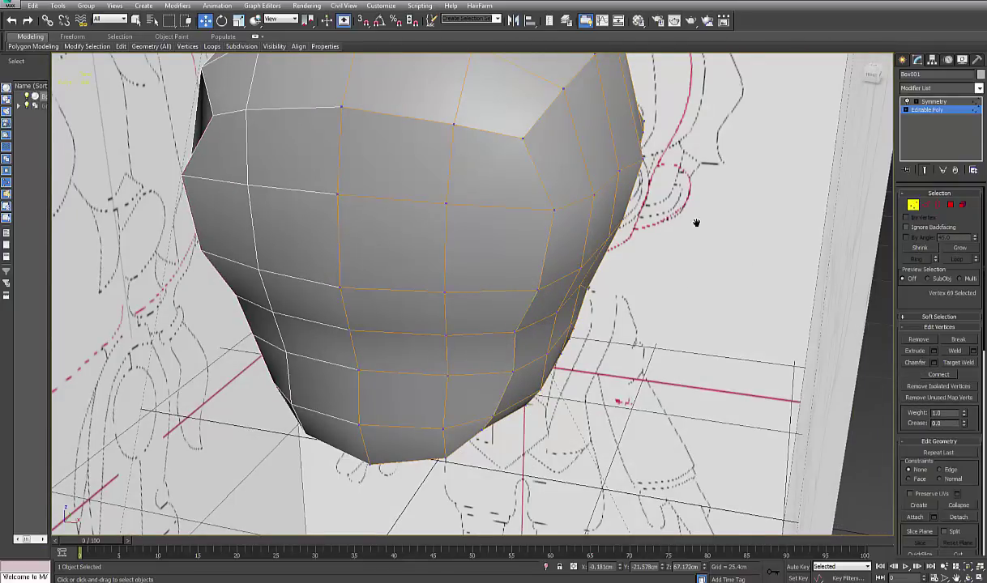
alt+middle_drag(696, 221, 658, 257)
click(609, 233)
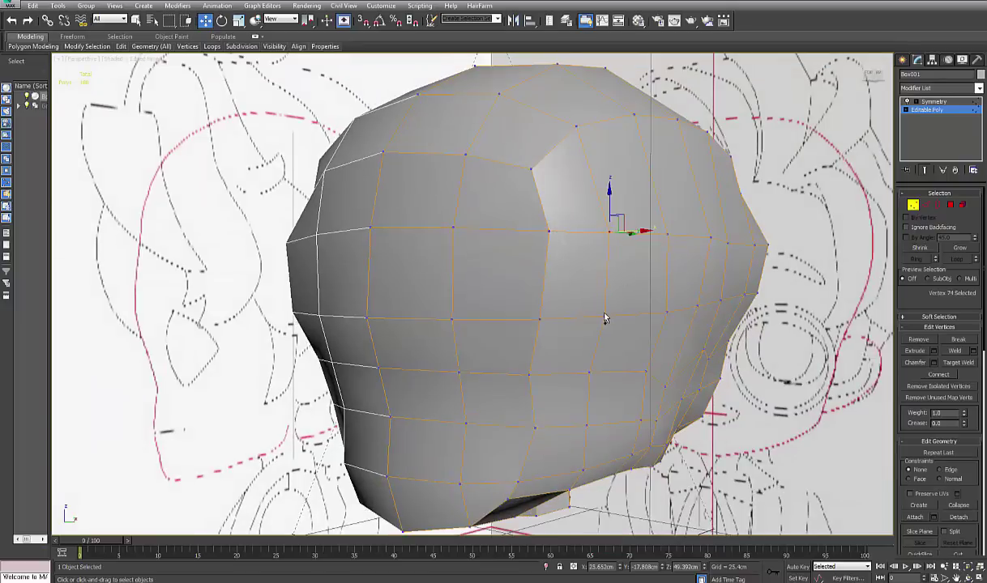
ctrl+click(604, 316)
ctrl+click(589, 372)
ctrl+click(587, 422)
alt+middle_drag(587, 422, 597, 358)
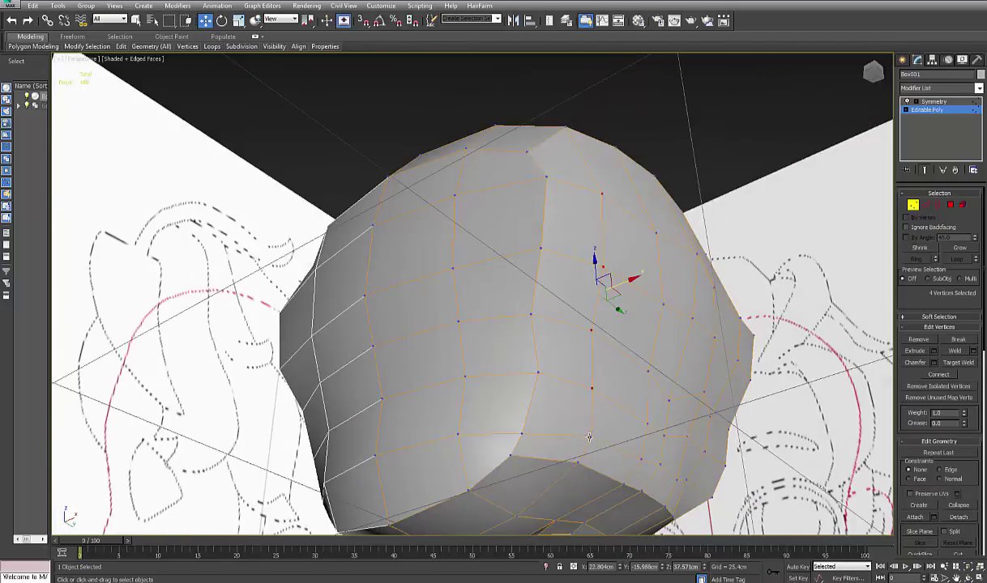
ctrl+click(589, 436)
ctrl+click(592, 458)
key(alt+w)
middle_drag(666, 219, 622, 216)
key(alt+w)
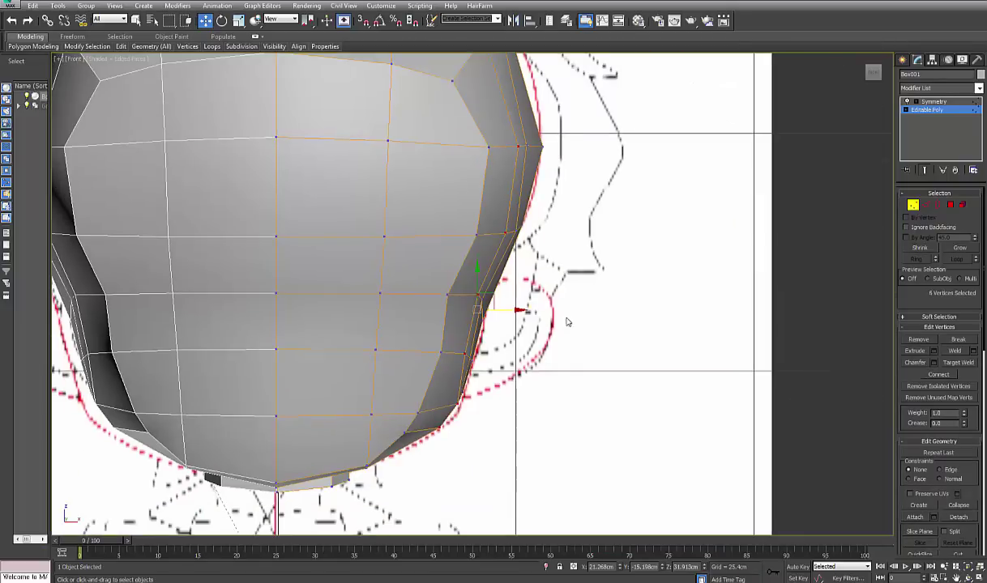
scroll(522, 325, up, 2)
drag(510, 303, 502, 290)
- Adjust individual cheek and jaw vertices in the front view to follow the red reference outline, using see-through display
click(479, 292)
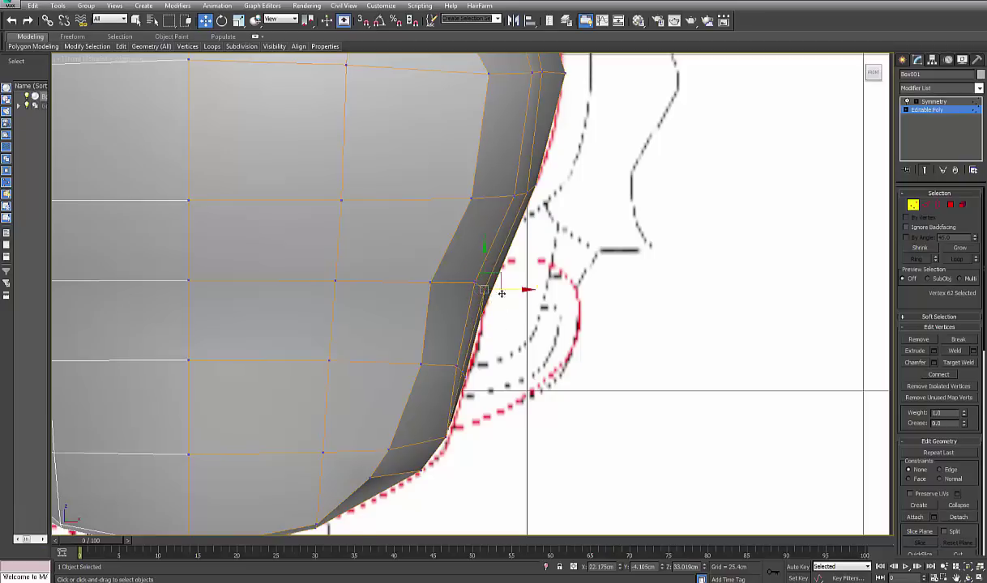
middle_drag(466, 384, 468, 315)
scroll(469, 314, up, 2)
drag(462, 302, 465, 302)
middle_drag(448, 379, 448, 324)
scroll(447, 324, up, 2)
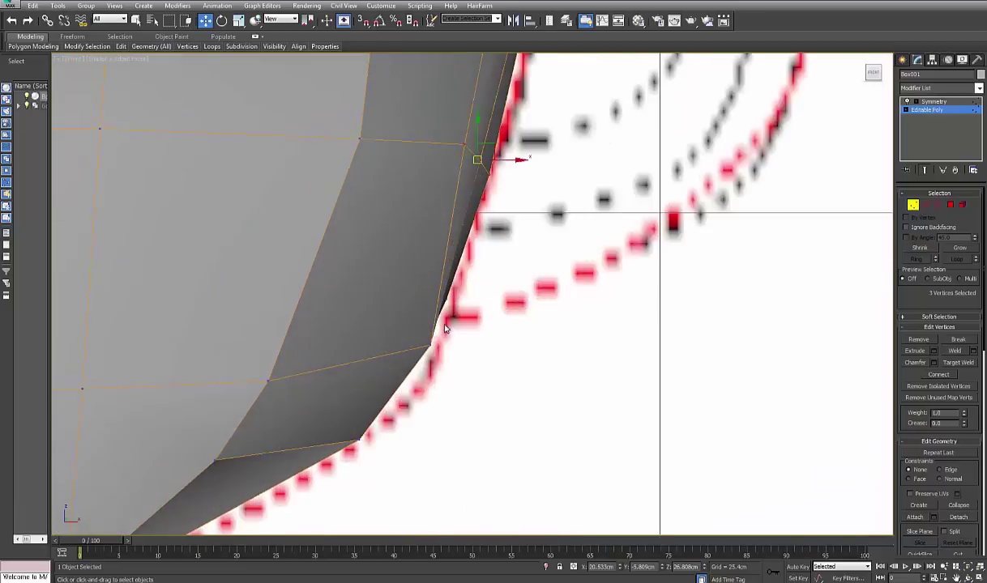
key(alt+x)
drag(435, 320, 439, 343)
middle_drag(431, 370, 432, 358)
click(445, 287)
- Turn off see-through display and adjust single vertices along the lower side and jaw of the head in perspective
key(alt+w)
middle_click(592, 383)
key(alt+x)
key(alt+w)
alt+middle_drag(604, 384, 609, 311)
click(602, 418)
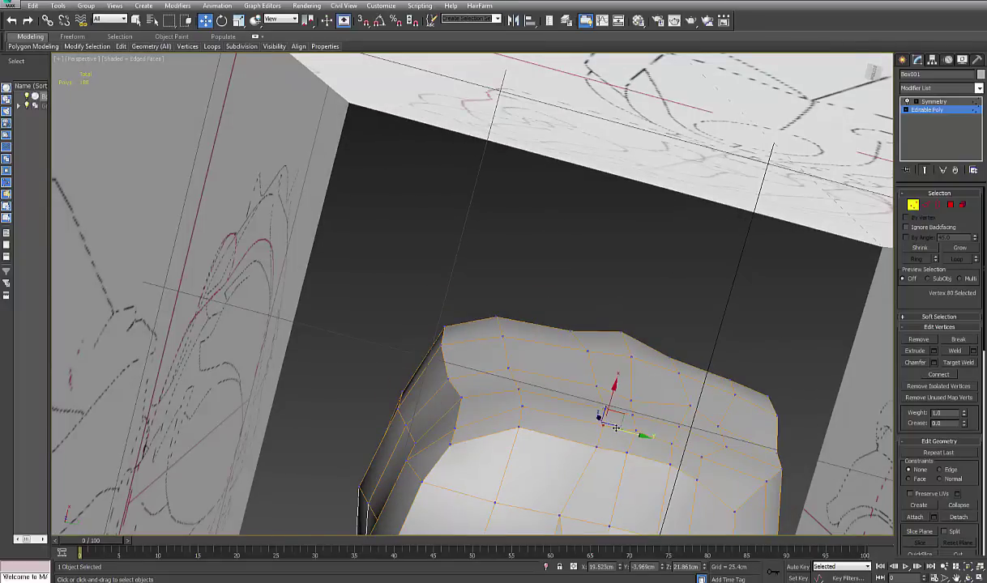
click(607, 396)
alt+middle_drag(608, 396, 647, 329)
click(565, 366)
- Select all polygons of the head and assign them to smoothing group 7
scroll(590, 334, down, 5)
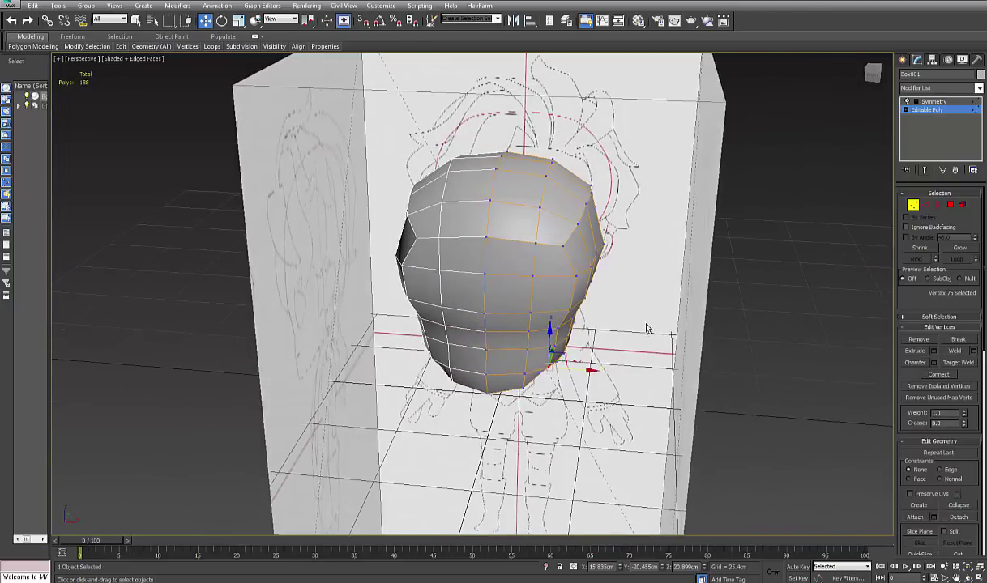
click(951, 205)
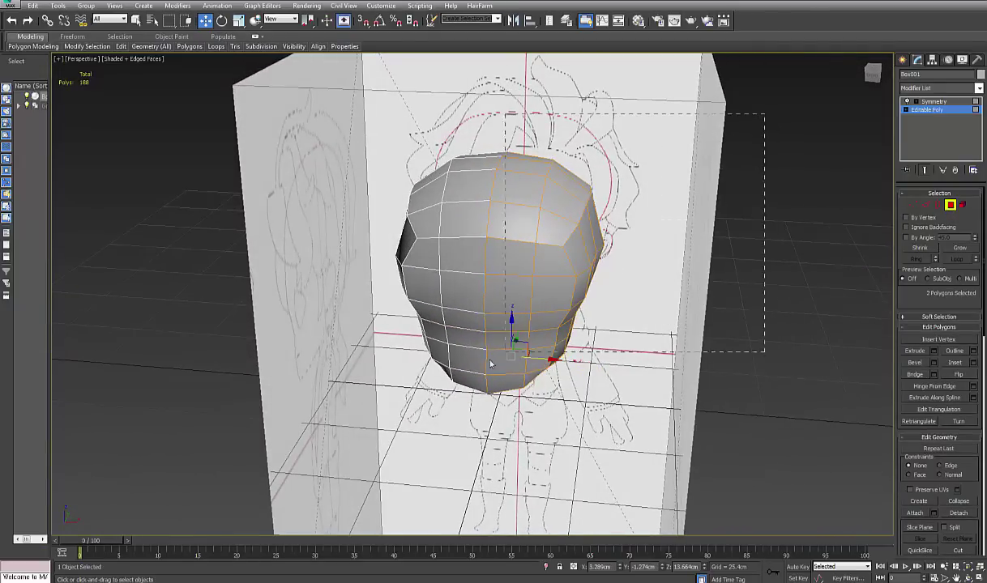
key(ctrl+a)
scroll(973, 448, down, 10)
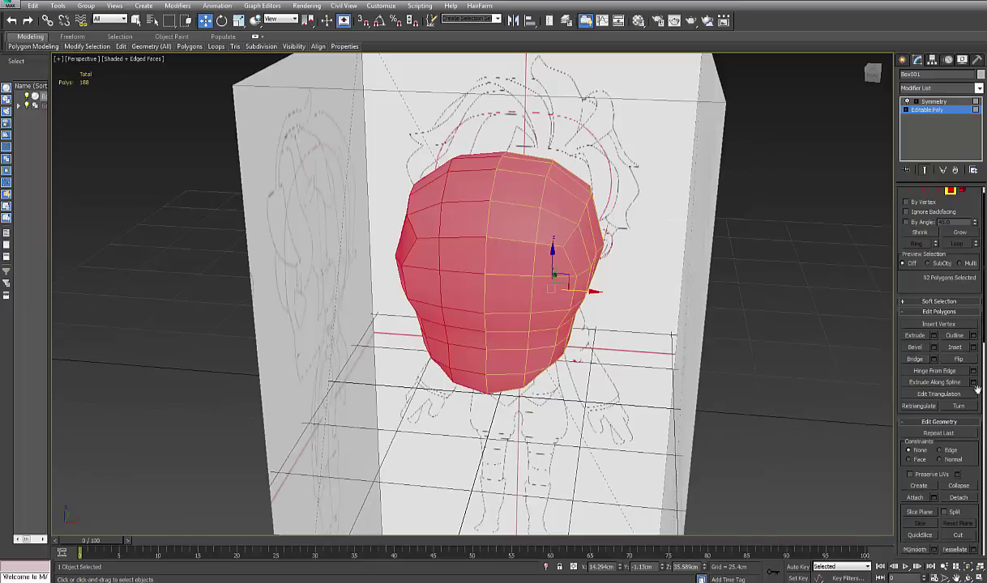
click(962, 481)
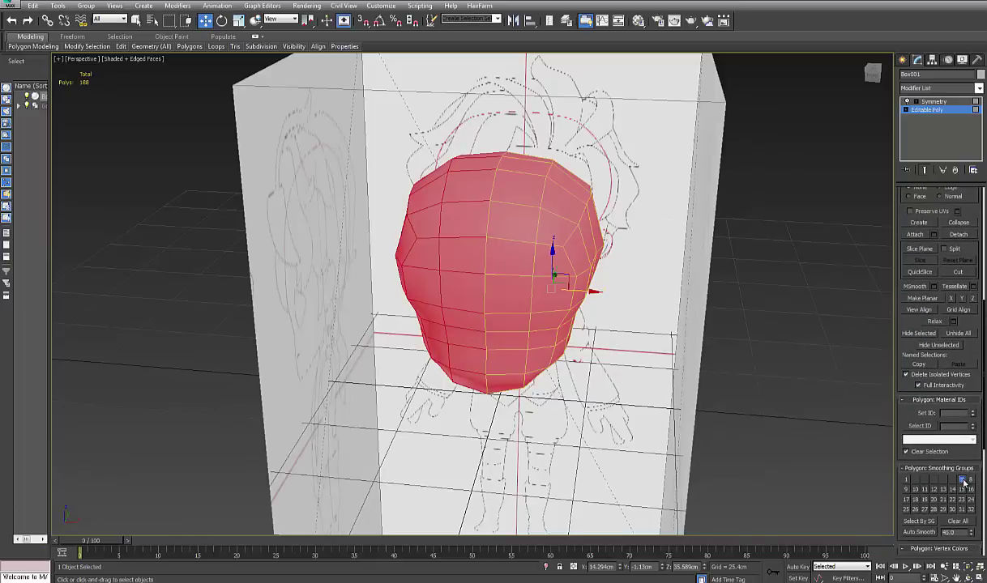
click(772, 377)
alt+middle_drag(772, 376, 747, 380)
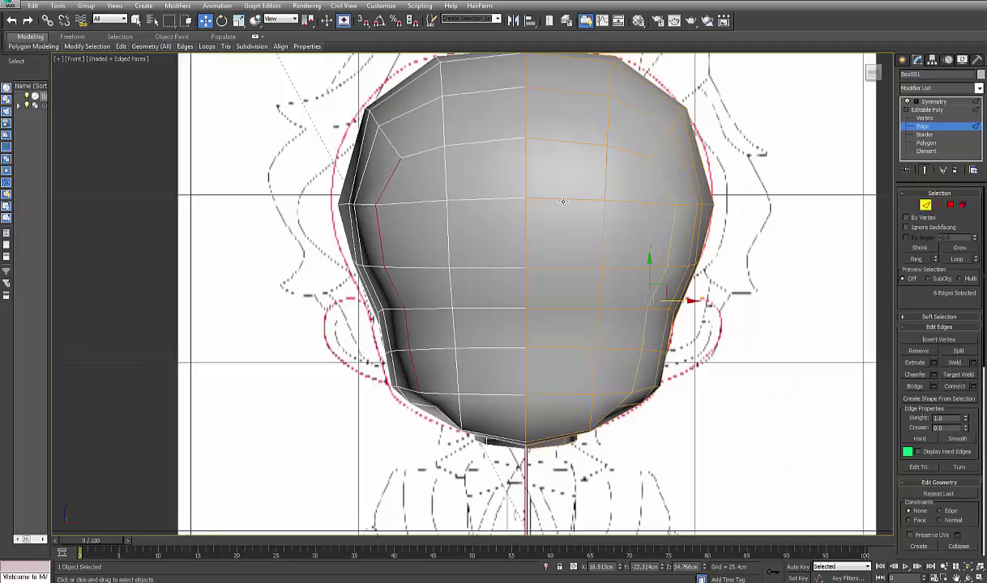
- Connect the edge ring beside the head's centre line with one segment, using a slide of about -25
click(563, 201)
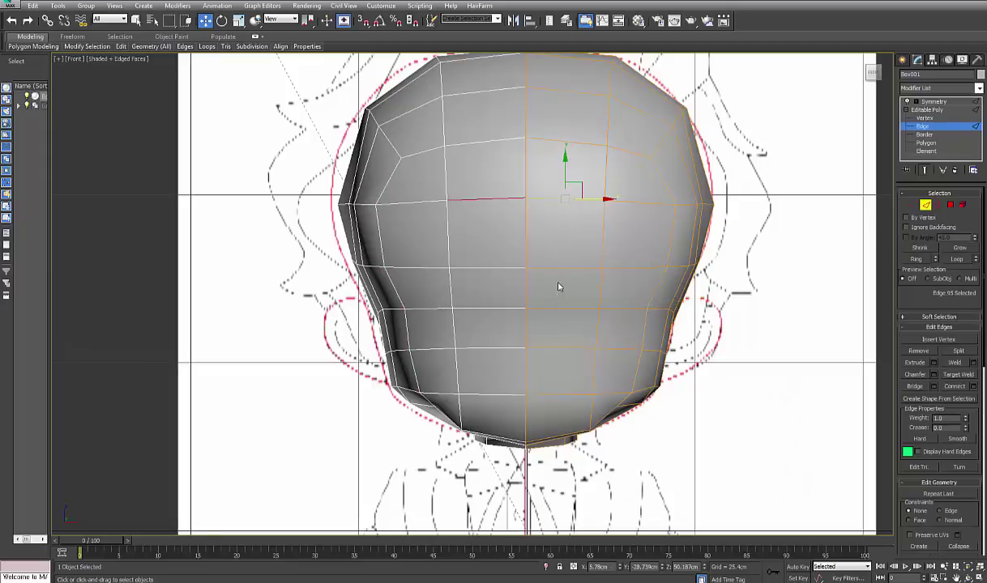
key(alt+r)
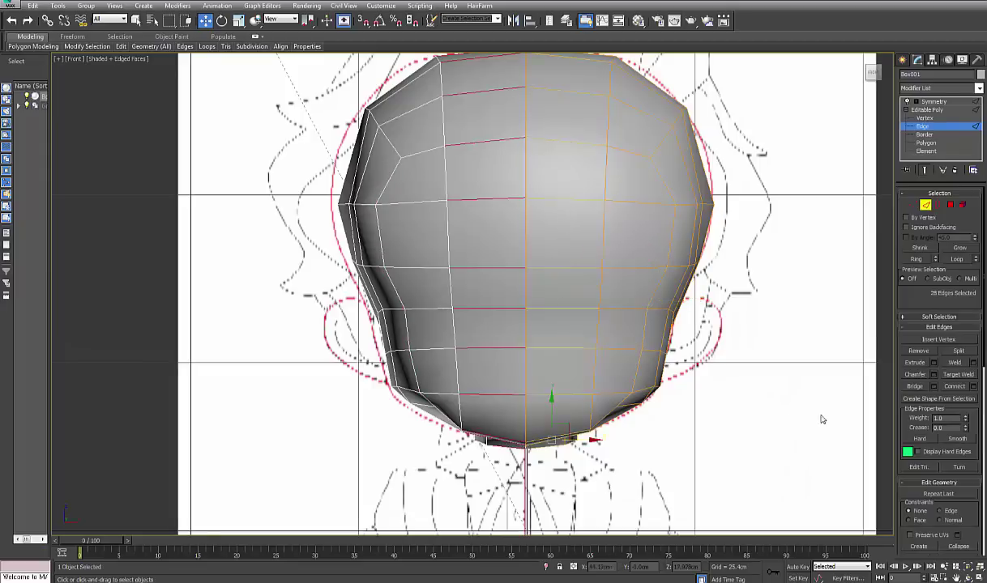
click(973, 387)
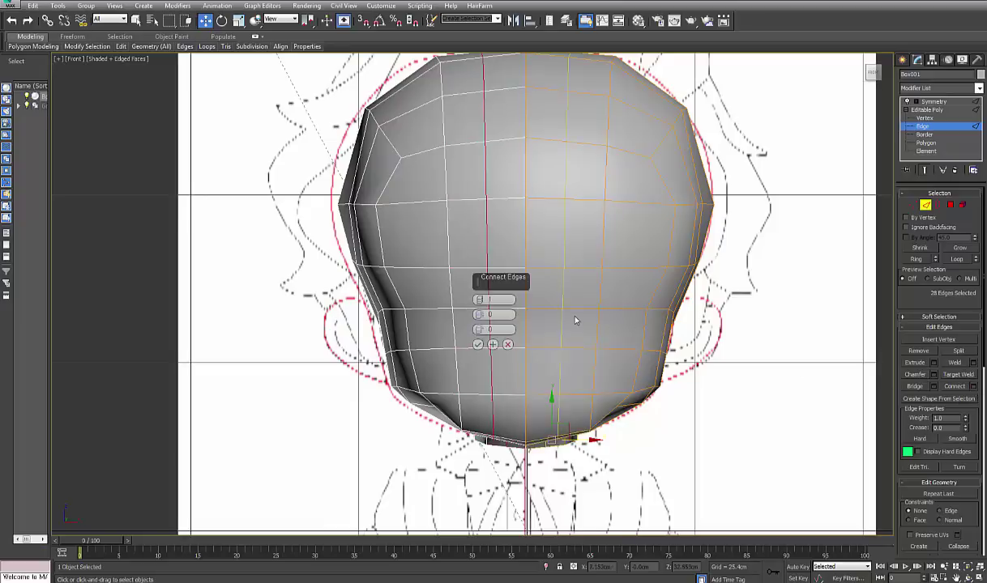
drag(479, 335, 480, 381)
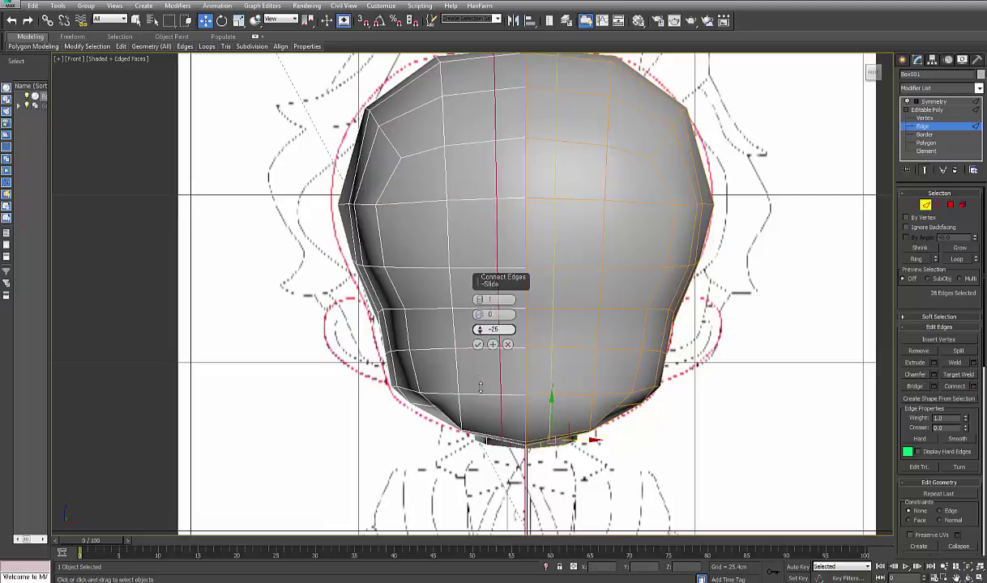
click(477, 345)
middle_drag(516, 344, 527, 399)
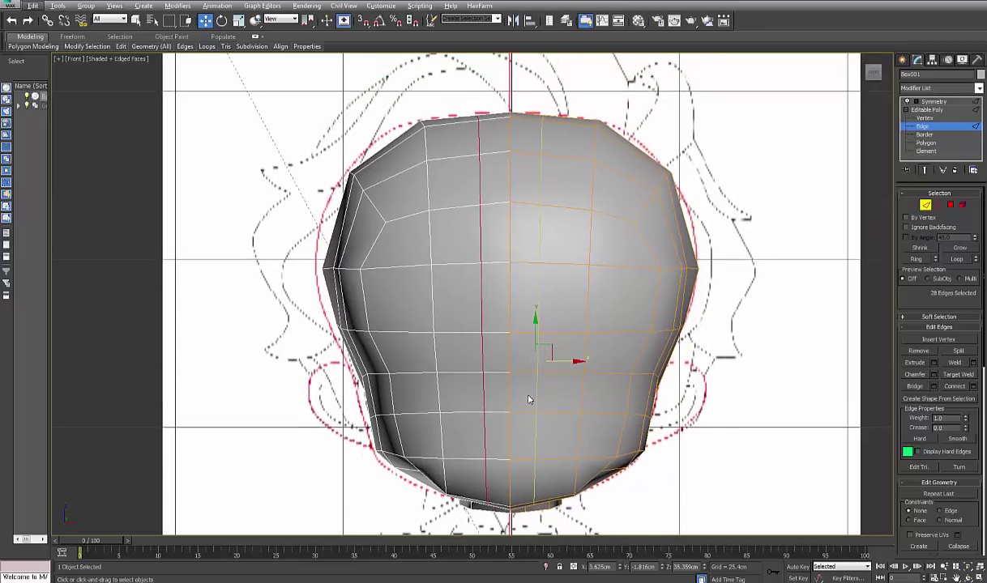
- In the front view with see-through display, move the outer-column vertices of the forehead outward to even out their spacing
key(alt+w)
key(alt+w)
middle_drag(629, 263, 602, 271)
key(1)
scroll(561, 198, up, 3)
middle_drag(561, 198, 573, 251)
key(alt+x)
scroll(572, 251, up, 3)
drag(566, 151, 496, 255)
drag(516, 205, 554, 215)
middle_drag(501, 297, 499, 256)
drag(488, 283, 511, 304)
mouse_move(531, 199)
mouse_down()
mouse_move(565, 235)
mouse_move(538, 209)
mouse_up()
- Move the forehead vertices of the column beside the centre line outward so the columns are evenly spaced
middle_drag(539, 202, 575, 240)
drag(491, 141, 417, 251)
drag(440, 189, 470, 189)
middle_drag(433, 313, 432, 263)
drag(429, 262, 449, 293)
drag(445, 275, 467, 272)
middle_drag(445, 312, 440, 258)
drag(419, 326, 446, 356)
drag(443, 336, 455, 336)
middle_drag(474, 399, 465, 265)
middle_drag(512, 200, 409, 344)
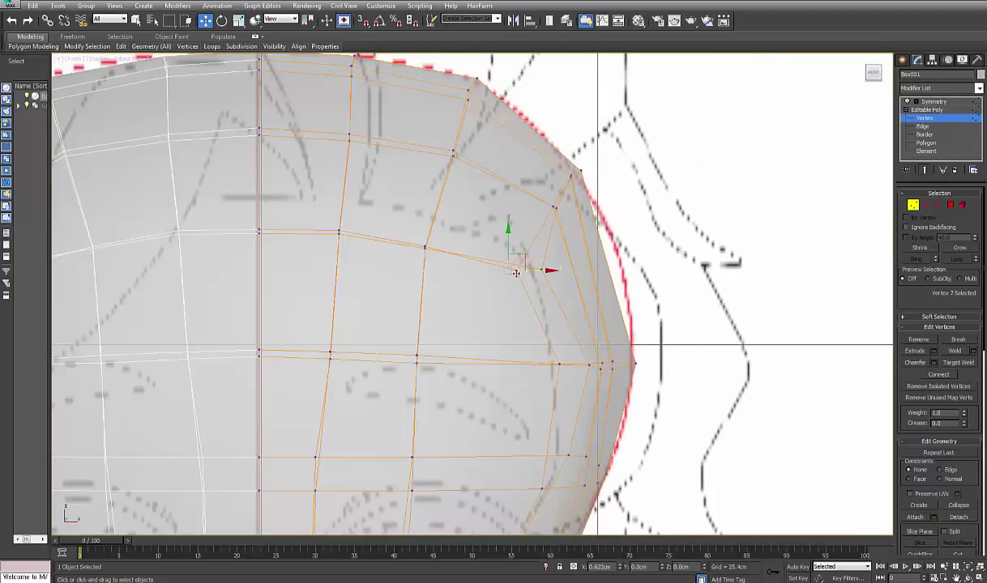
- Move the vertex just inside the widest point of the head's side outward, closer to the silhouette
scroll(522, 276, down, 4)
scroll(529, 284, up, 5)
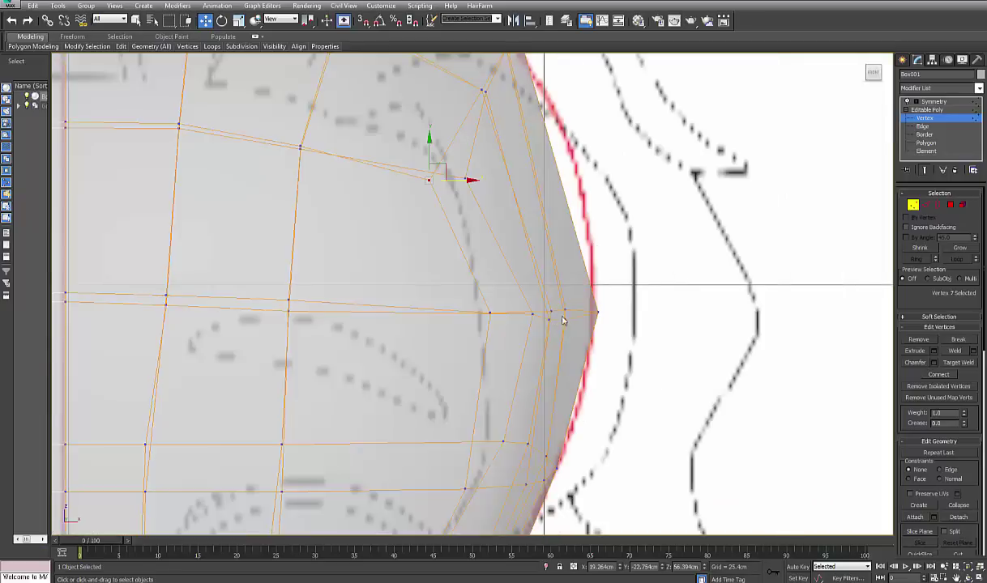
click(565, 312)
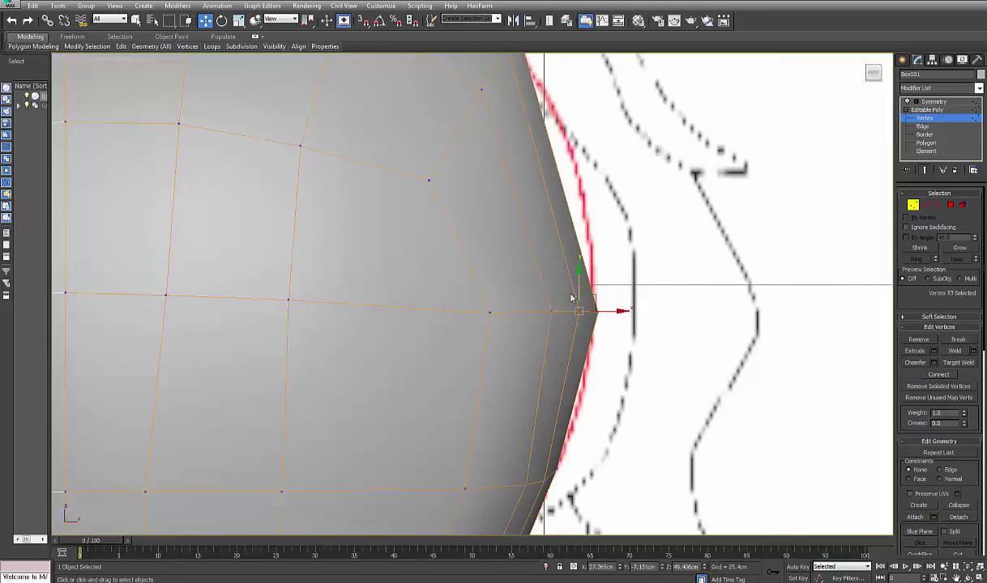
scroll(533, 309, down, 6)
scroll(467, 302, up, 4)
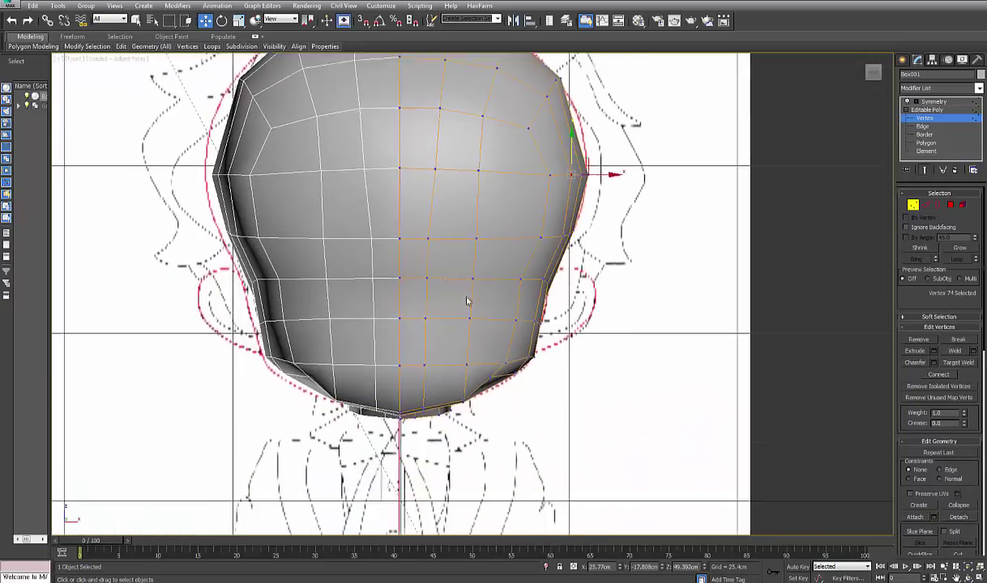
scroll(437, 333, up, 3)
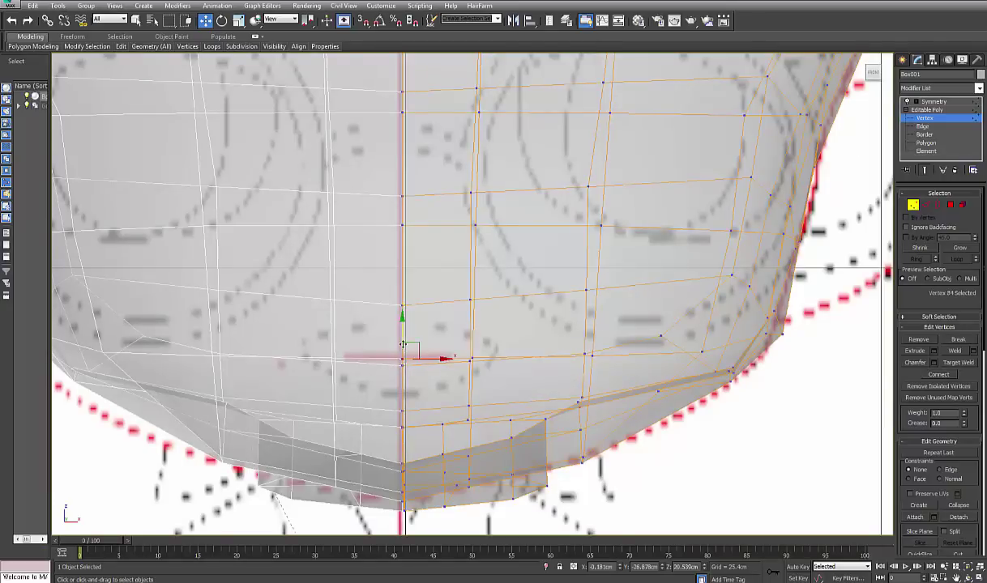
middle_drag(402, 339, 406, 351)
scroll(463, 337, down, 8)
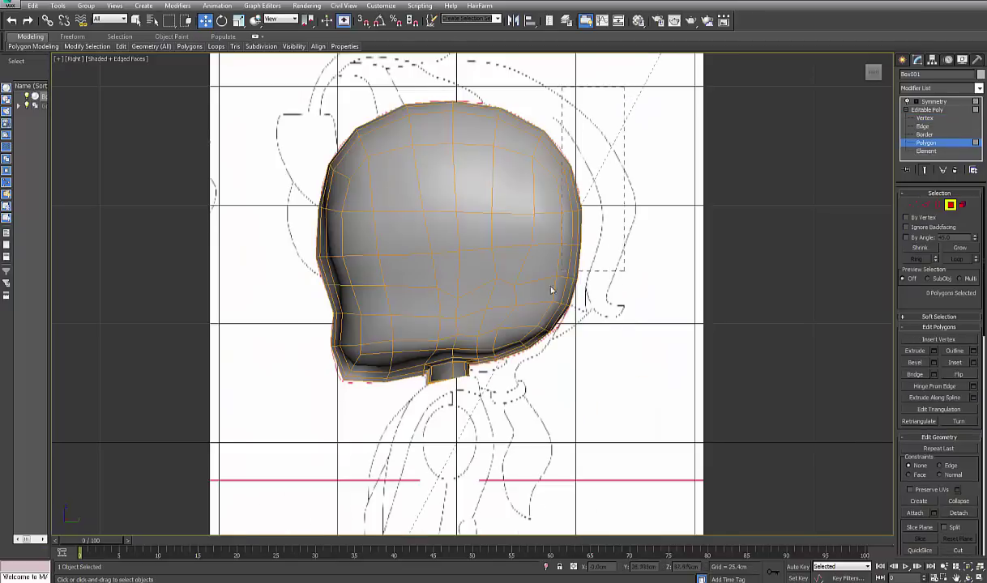
- Select all polygons on the rear part of the head in the side view and hide them
drag(551, 290, 448, 395)
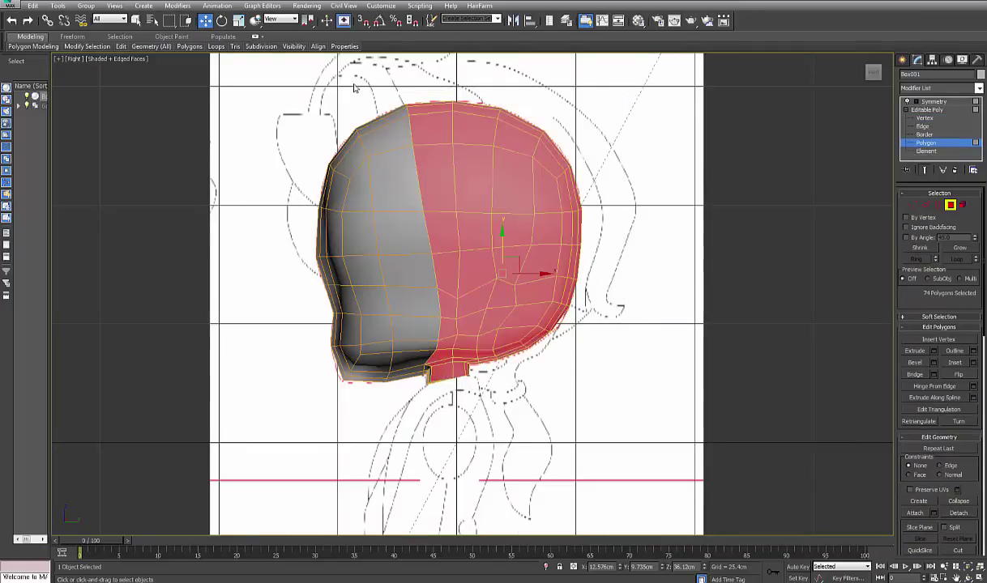
mouse_move(298, 52)
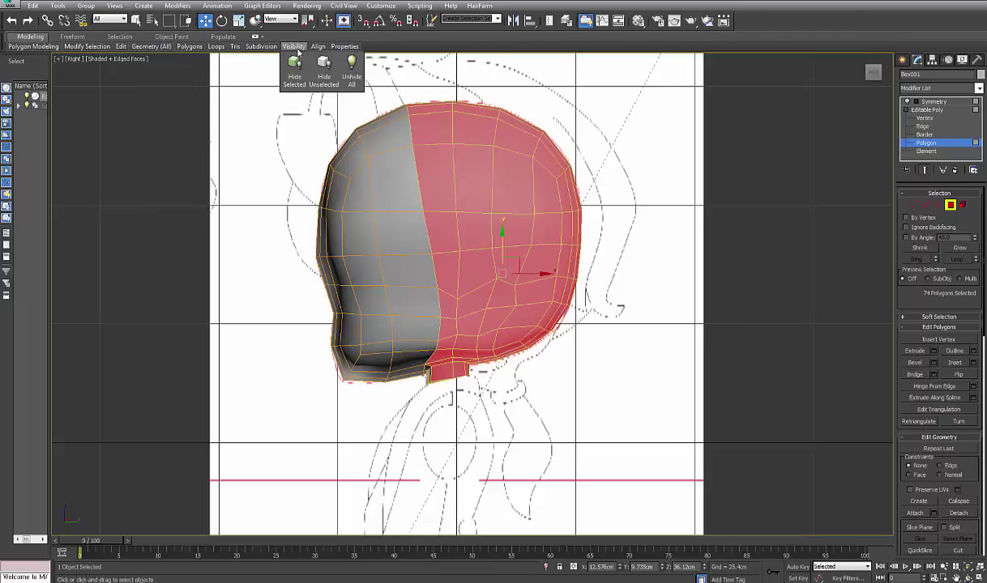
click(295, 77)
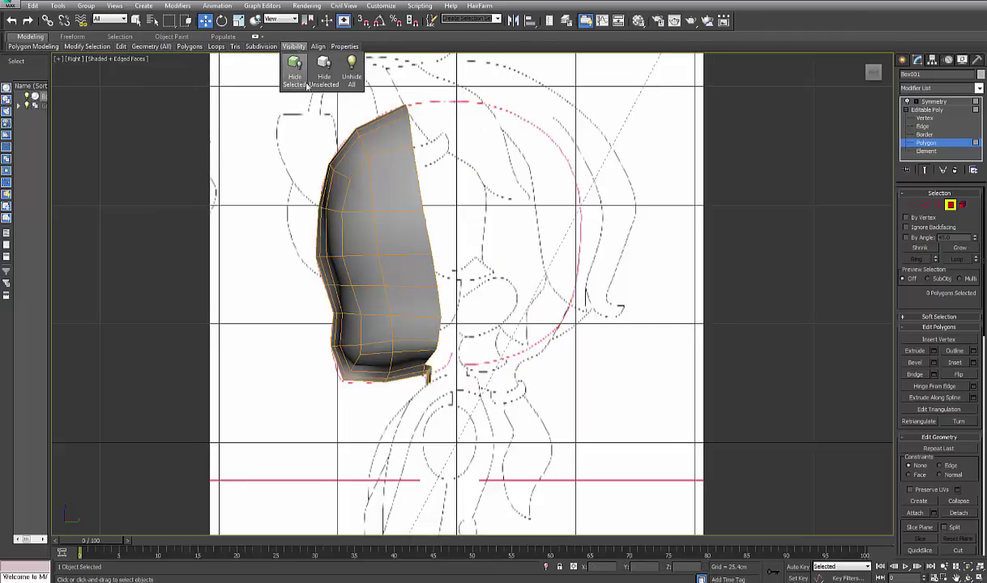
middle_drag(396, 164, 394, 170)
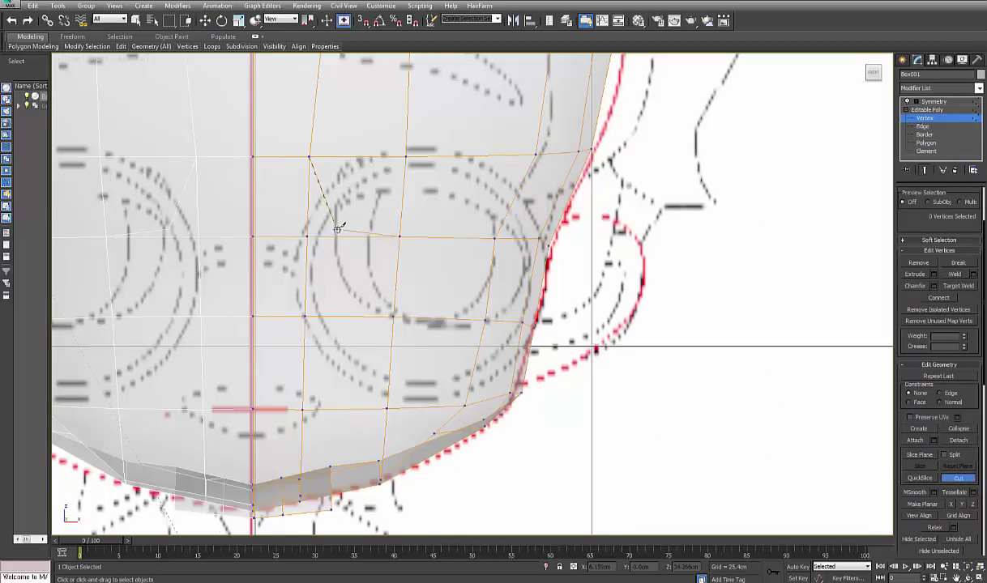
- Cut a loop of edges around the eye in the front view, following the eye drawing
click(305, 314)
middle_drag(367, 302, 317, 305)
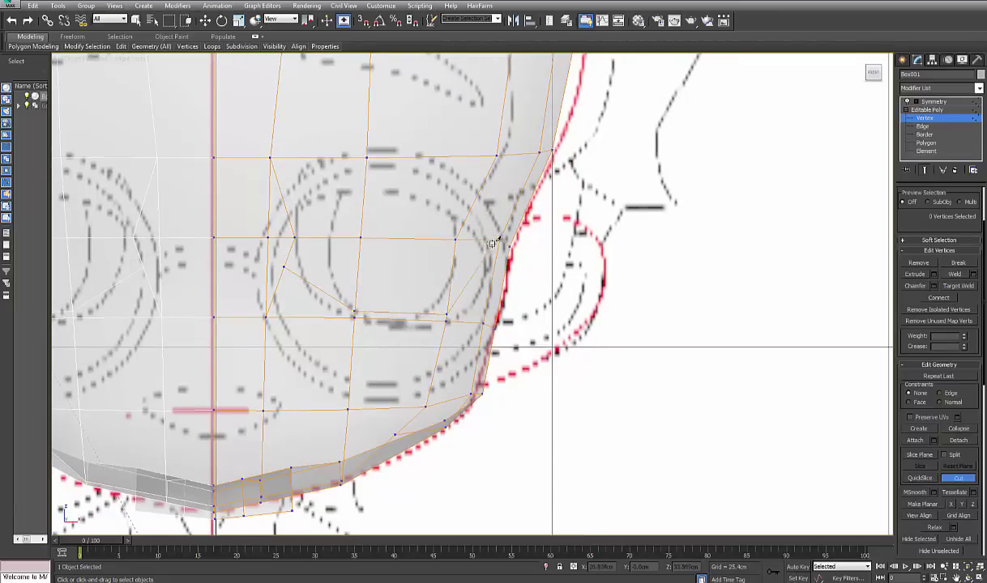
click(474, 200)
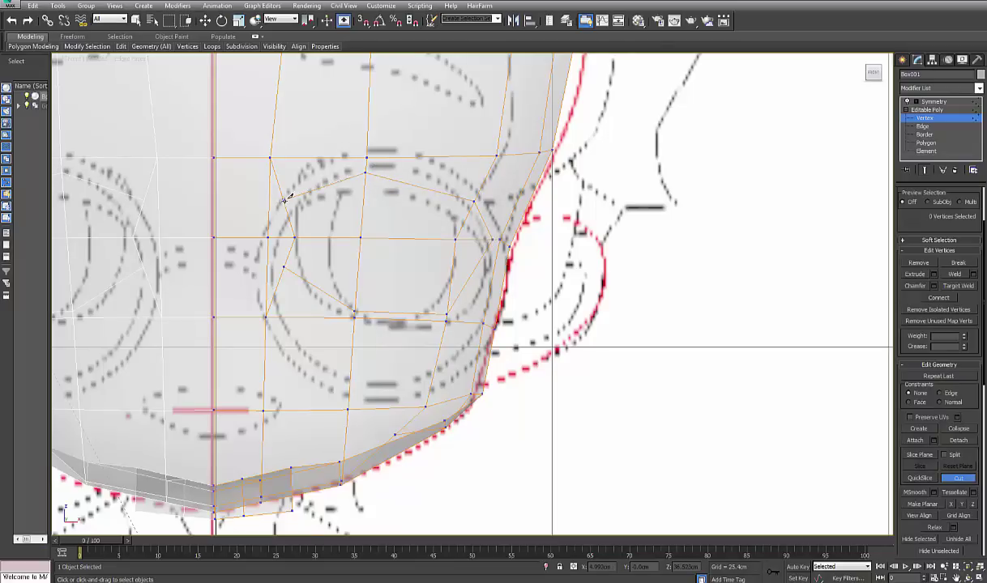
key(alt+x)
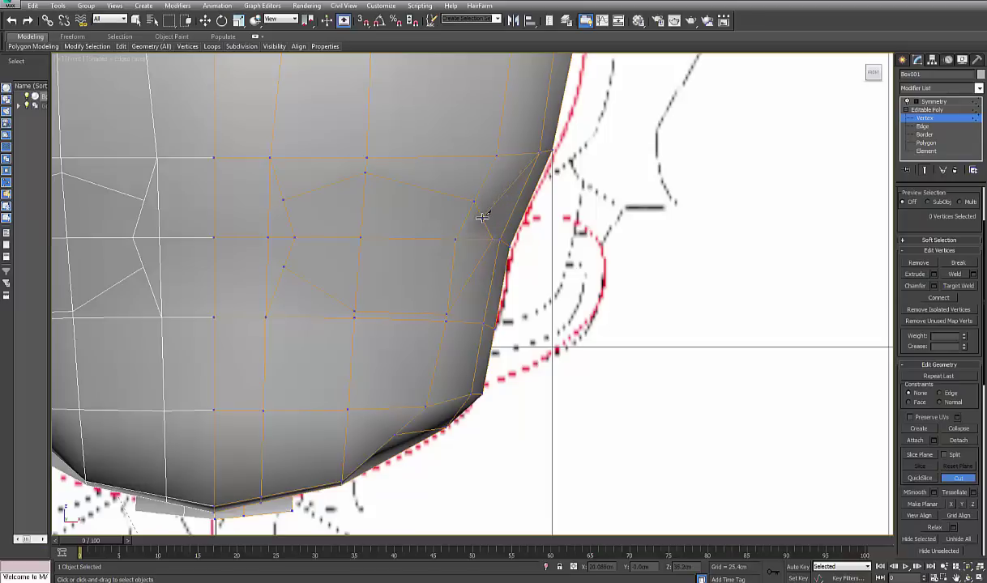
right_click(471, 277)
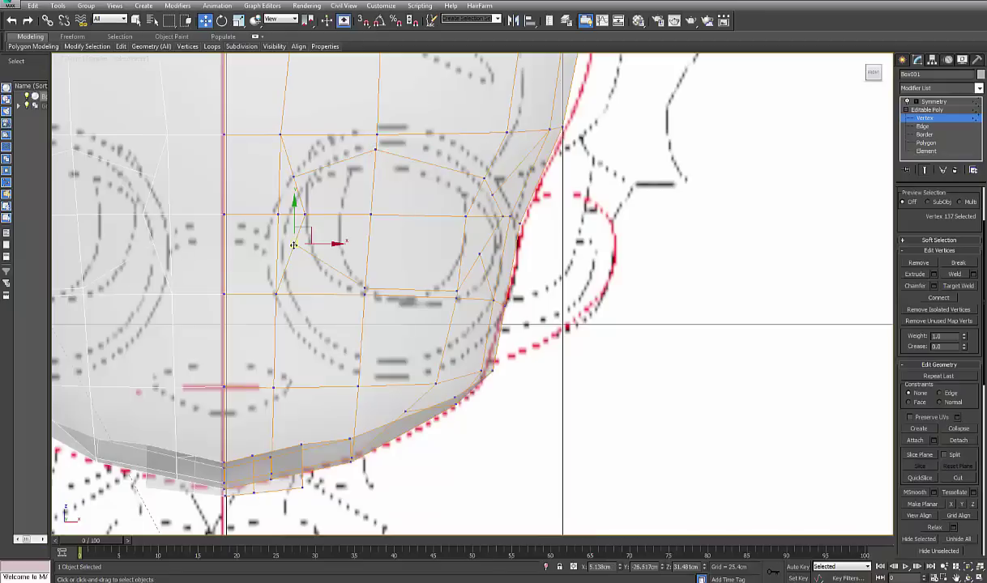
- Move the inner and lower vertices of the eye loop onto the rounded inner eye outline of the reference
drag(297, 243, 317, 269)
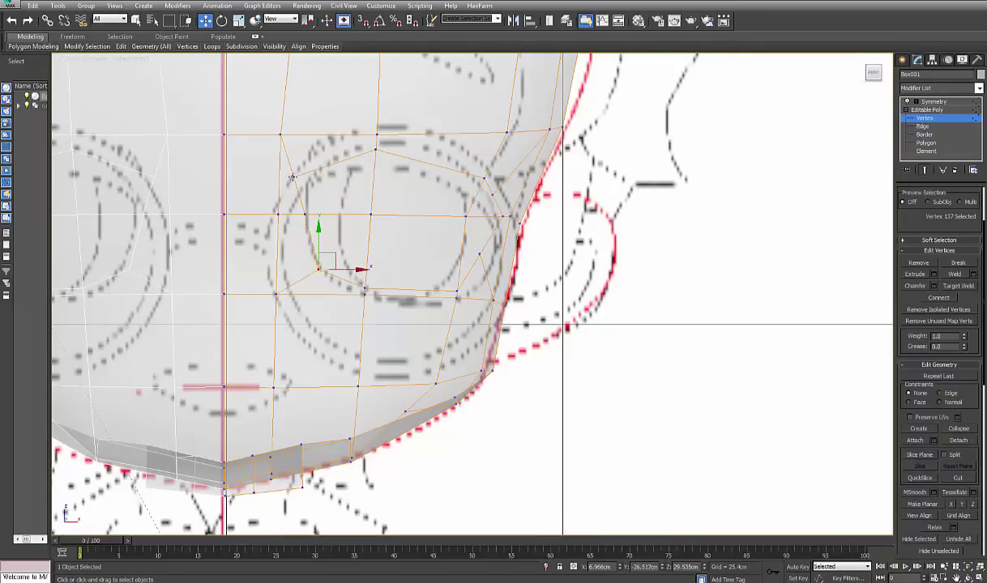
drag(293, 177, 328, 162)
middle_drag(385, 189, 331, 141)
drag(310, 246, 309, 261)
click(445, 269)
drag(404, 249, 400, 261)
click(439, 252)
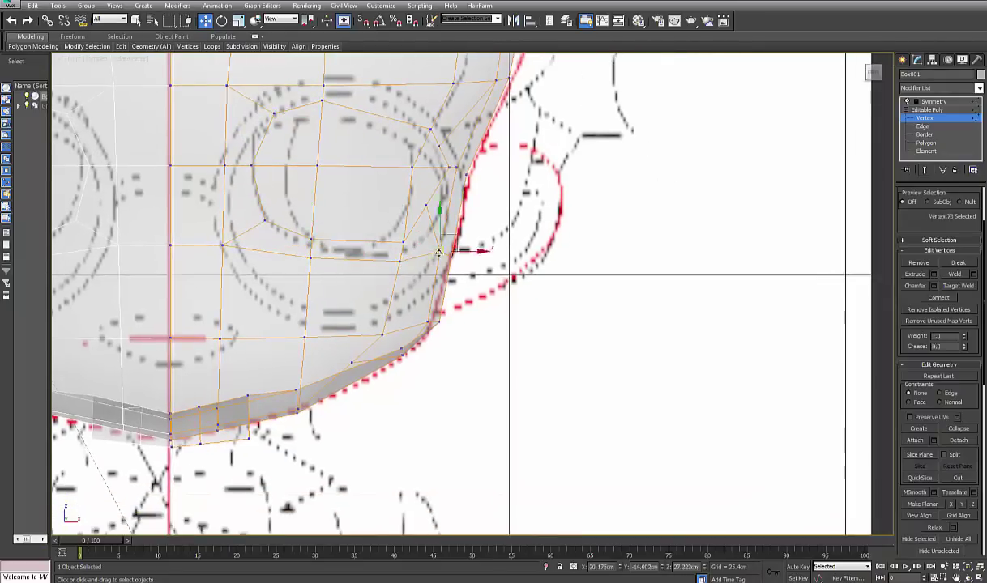
click(403, 241)
click(310, 236)
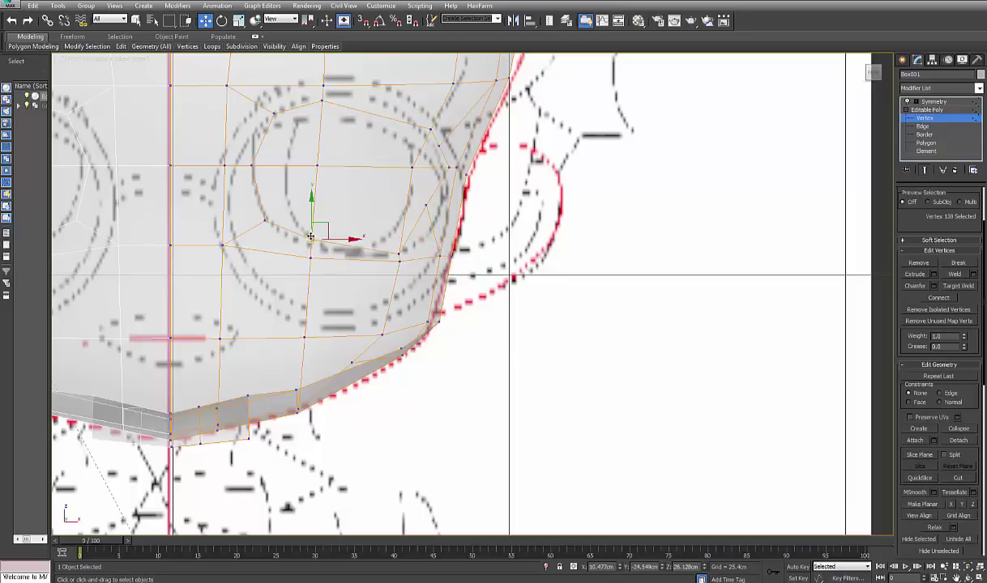
- Adjust the outer corner vertices of the eye loop and pull the brow vertex above them down and inward
scroll(388, 245, up, 2)
drag(372, 232, 382, 254)
middle_drag(347, 131, 405, 259)
drag(410, 234, 440, 258)
drag(436, 250, 410, 233)
middle_drag(415, 220, 408, 264)
mouse_move(442, 213)
mouse_down()
mouse_move(466, 241)
mouse_move(438, 228)
mouse_up()
middle_drag(434, 249, 418, 140)
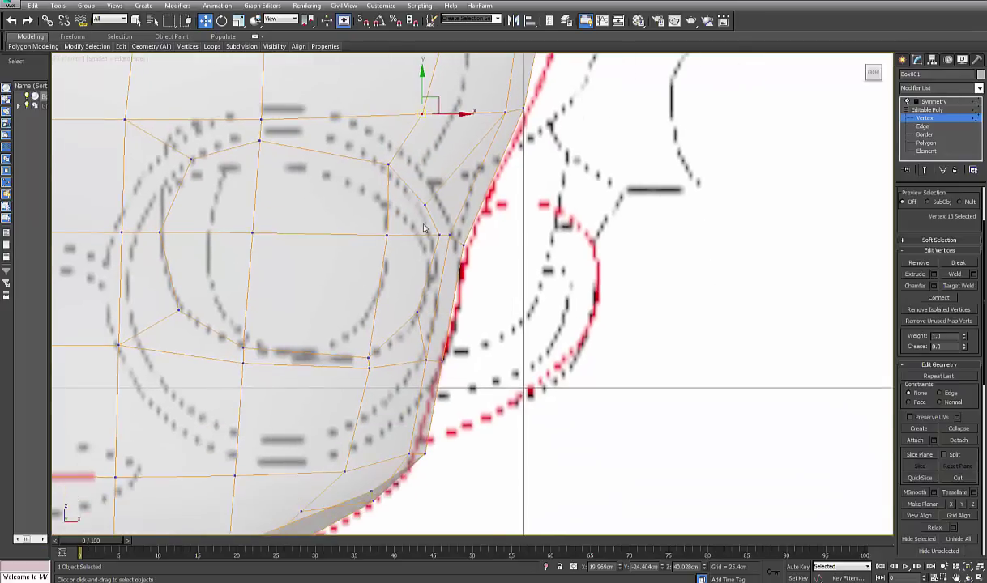
- Reposition the vertices between the eye loop's outer side and the head's edge, plus the loop's lower outer vertex
click(440, 235)
mouse_move(436, 251)
mouse_down()
mouse_move(435, 240)
mouse_move(449, 241)
mouse_up()
click(449, 235)
middle_drag(399, 328, 434, 316)
click(403, 346)
- Shift the vertex pair under the middle of the eye and the cheek vertex below it outward
middle_drag(349, 333, 427, 319)
drag(345, 312, 406, 329)
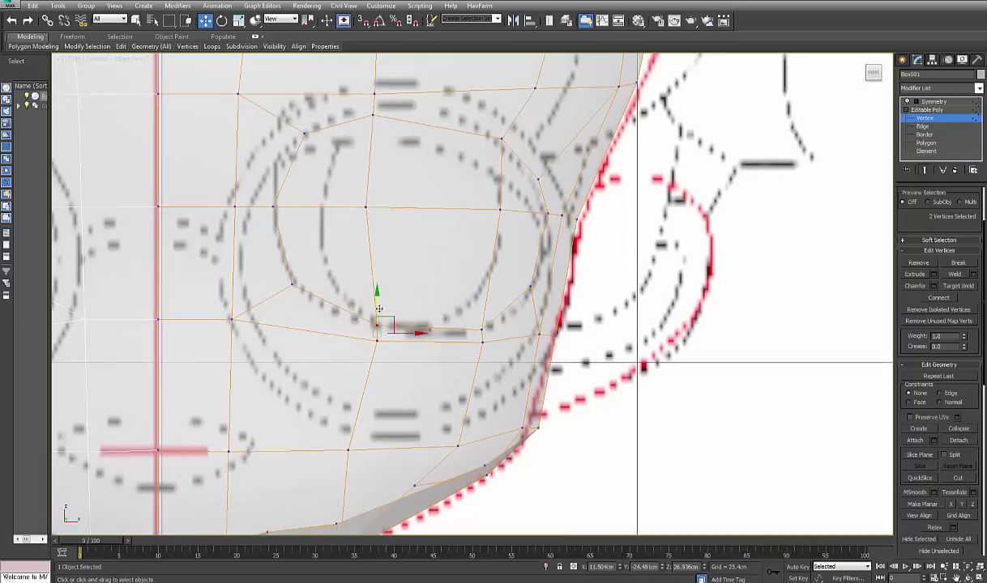
middle_drag(342, 434, 336, 352)
drag(336, 353, 370, 385)
drag(382, 369, 392, 369)
- Even out the forehead by moving the vertices above the eye sideways in the front view
middle_drag(394, 100, 419, 264)
drag(419, 264, 384, 307)
drag(418, 288, 427, 288)
scroll(446, 259, down, 2)
middle_drag(468, 212, 428, 296)
scroll(442, 284, down, 2)
drag(468, 207, 506, 230)
drag(514, 213, 500, 214)
middle_drag(468, 271, 447, 231)
- Raise the vertex directly above the eye loop's highest point, and turn off see-through display
scroll(429, 277, up, 2)
click(340, 257)
drag(339, 231, 339, 205)
key(alt+x)
middle_drag(277, 299, 280, 273)
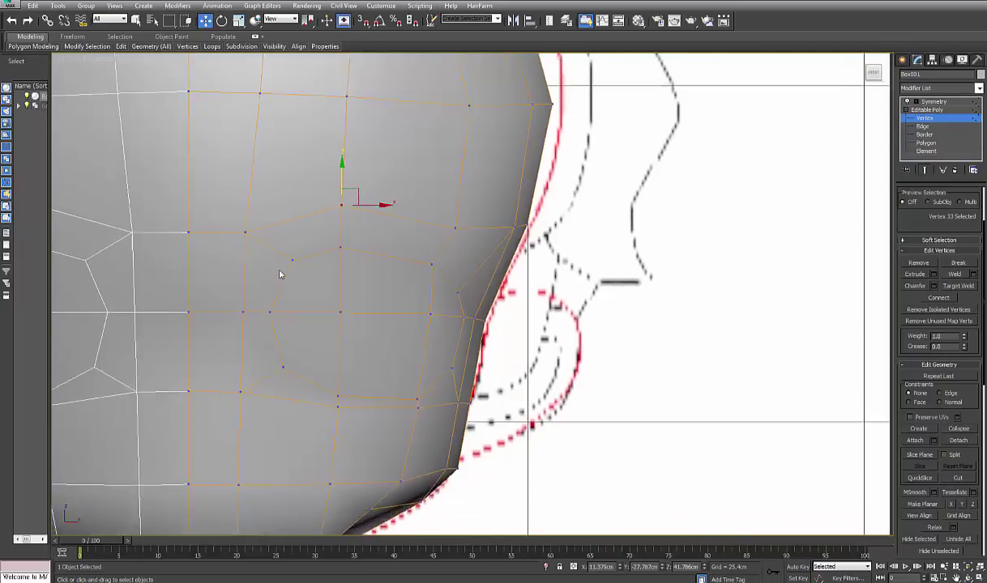
- In perspective, raise the upper outer eye-loop vertex and adjust the lower outer one vertically
key(alt+w)
key(alt+w)
middle_drag(566, 367, 471, 357)
scroll(601, 313, up, 5)
alt+middle_drag(601, 279, 583, 266)
click(583, 266)
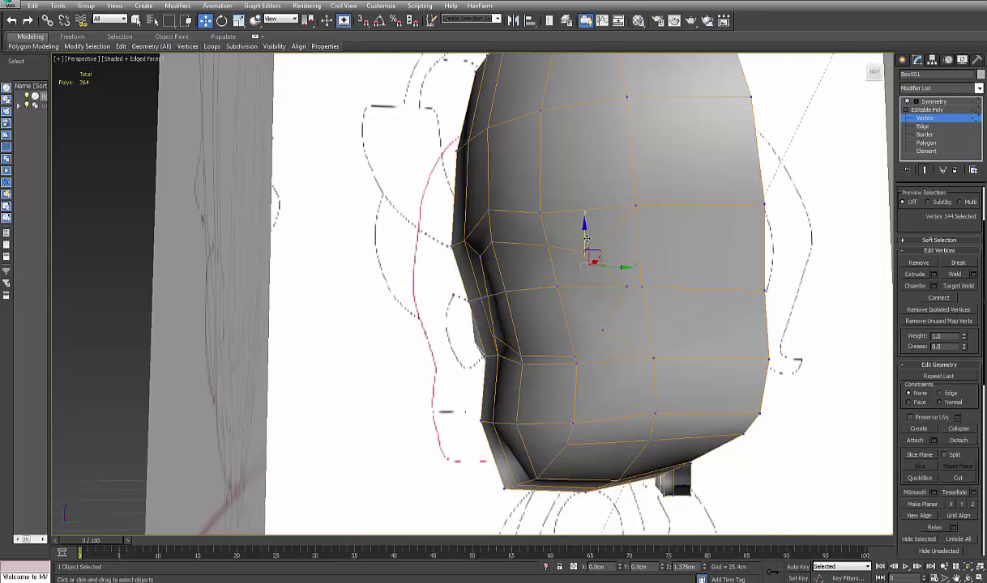
drag(585, 241, 585, 227)
click(602, 331)
drag(603, 310, 603, 313)
alt+middle_drag(565, 357, 478, 350)
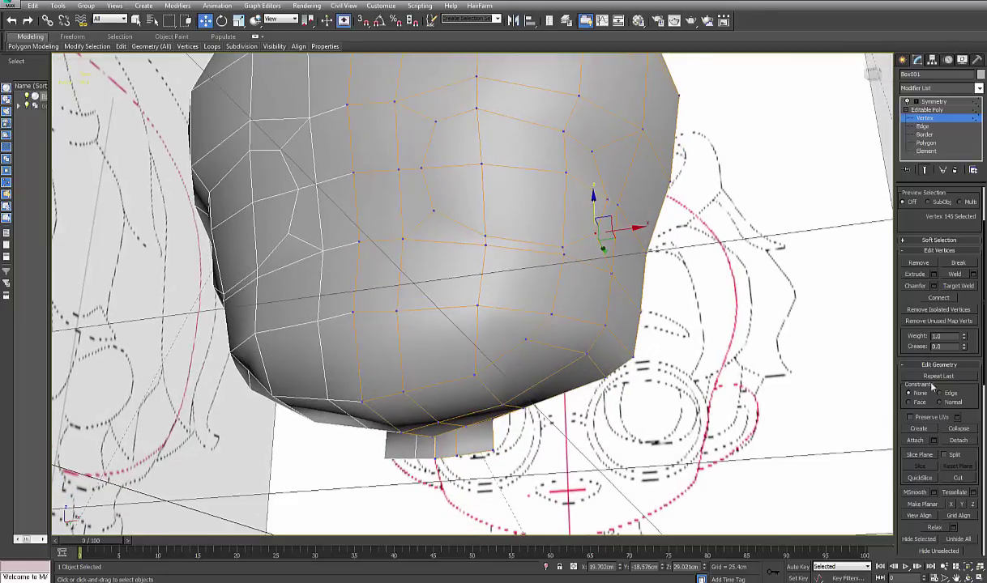
- Cut a new row of edges across the lower face from the cheek vertex to the head's centre line
click(959, 479)
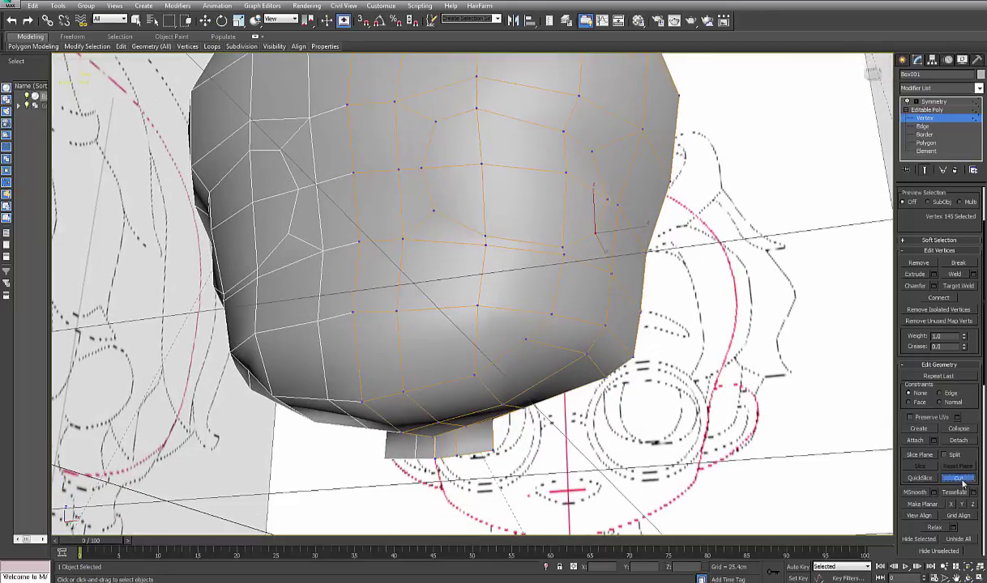
click(530, 339)
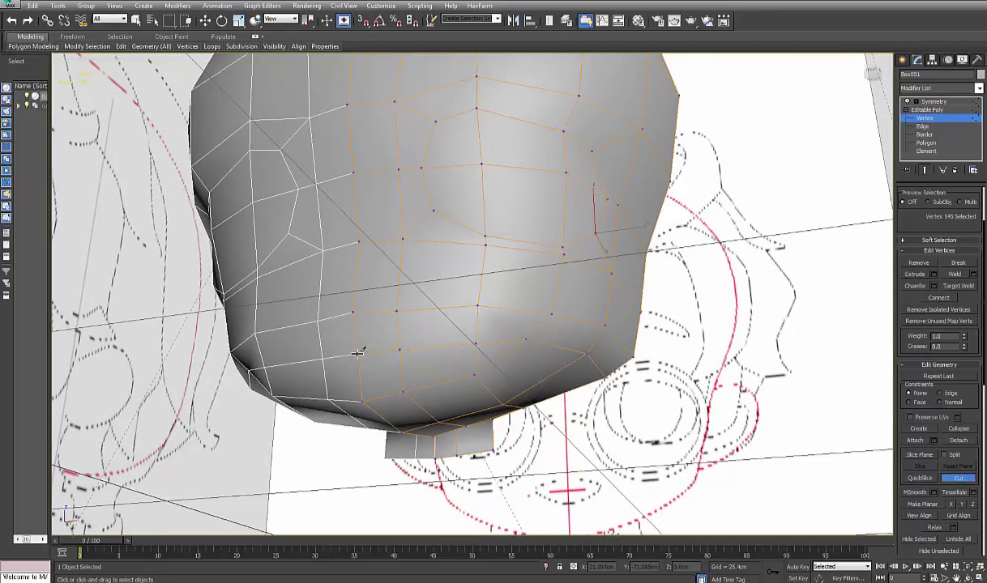
alt+middle_drag(482, 350, 518, 350)
scroll(518, 350, down, 3)
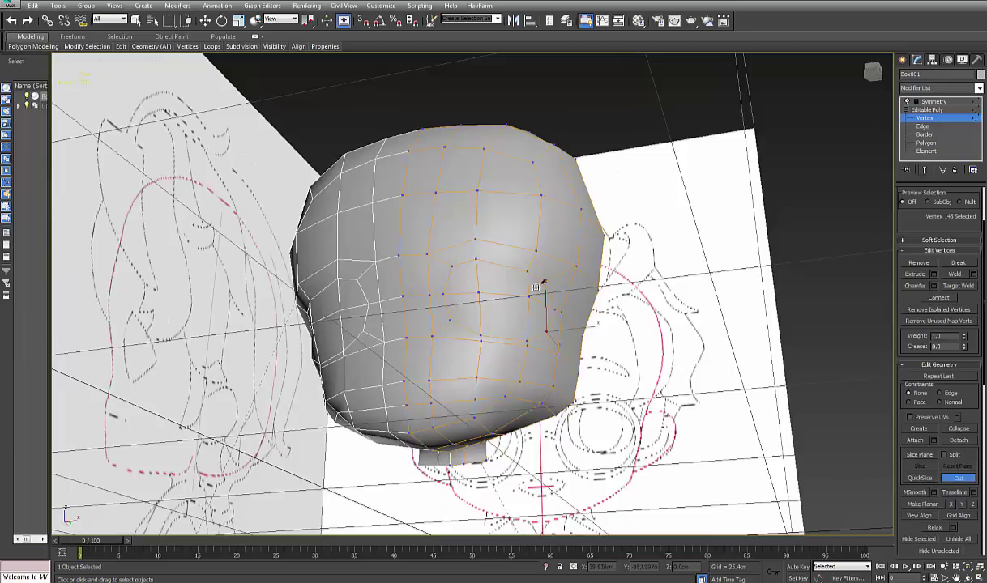
- Cut a row of edges across the upper forehead from the outer corner vertex to the head's centre line
mouse_move(541, 290)
alt+middle_down()
mouse_move(507, 336)
mouse_move(528, 321)
mouse_move(528, 297)
alt+middle_up()
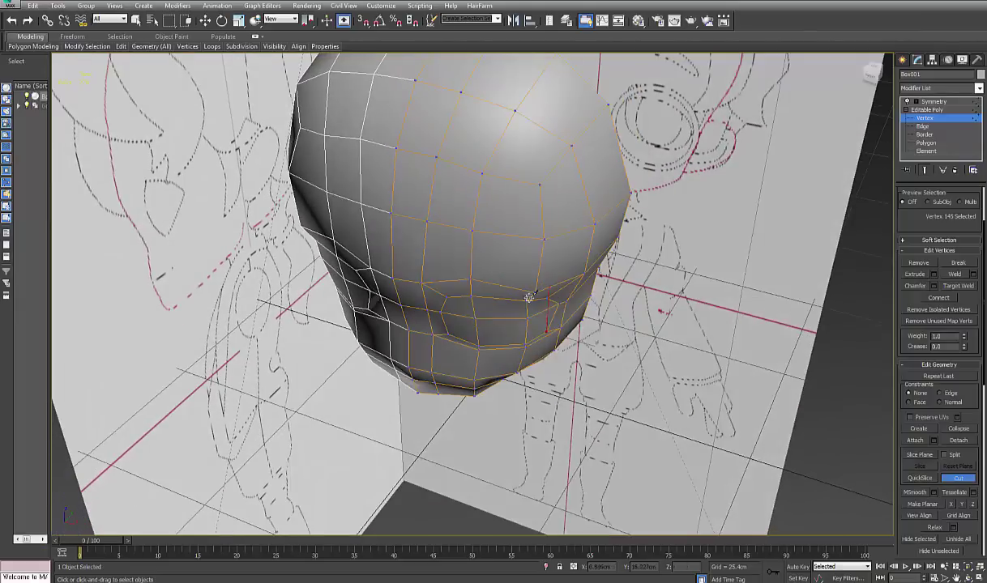
click(539, 185)
click(499, 140)
click(447, 127)
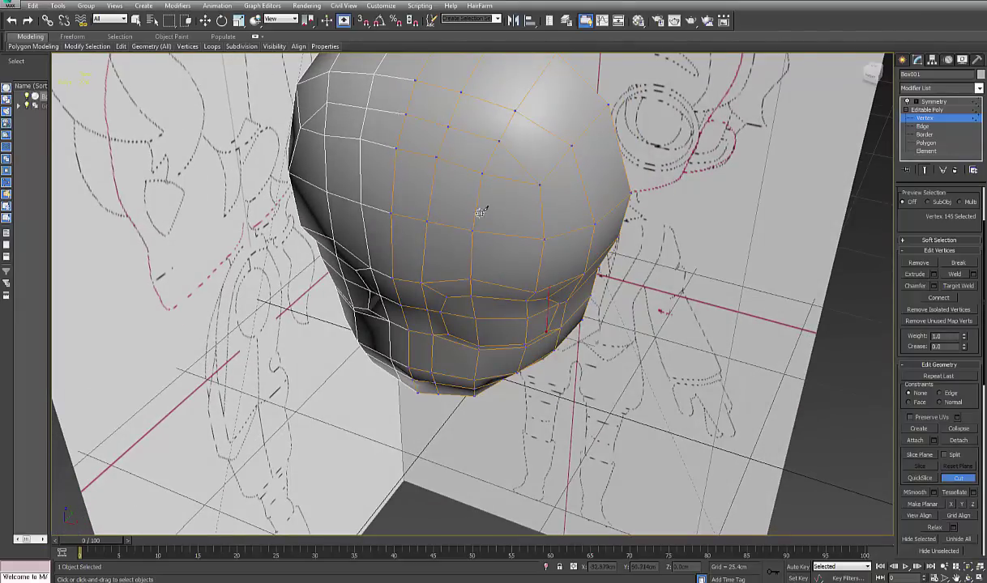
alt+middle_drag(480, 213, 892, 150)
key(w)
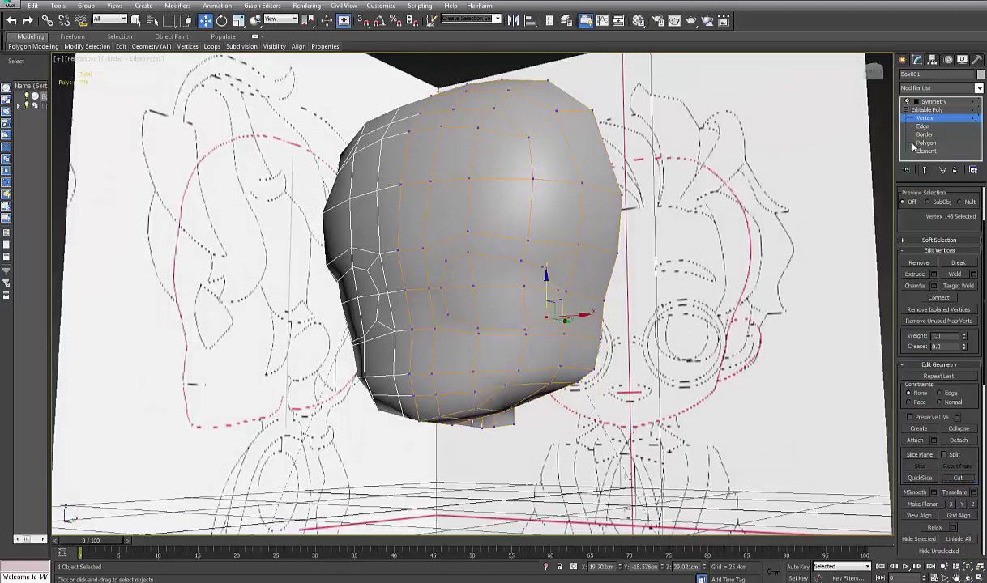
- Connect the edge ring running from the forehead through the eye with 1 segment, using pinch 0 and slide 0
key(2)
double_click(497, 132)
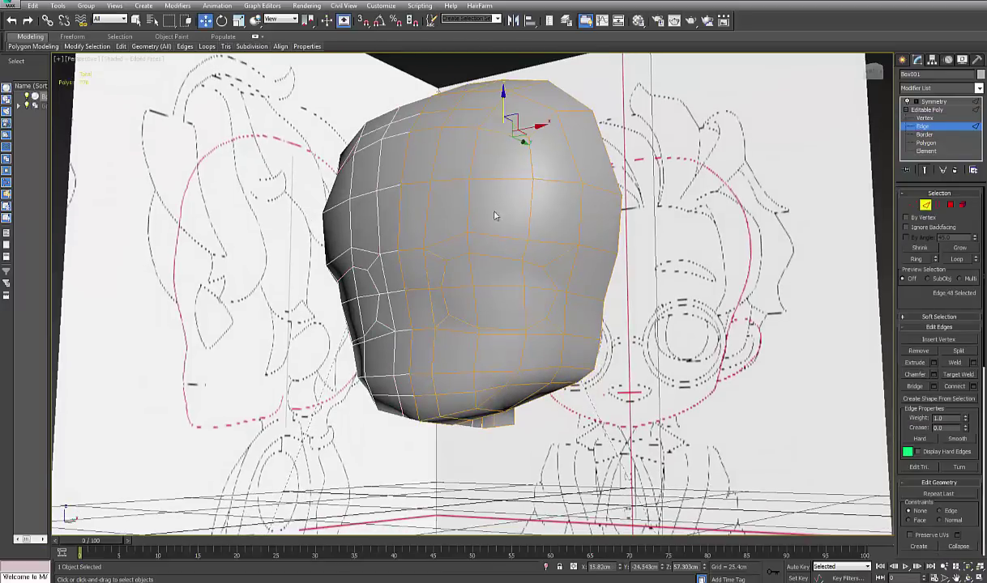
click(496, 236)
click(917, 259)
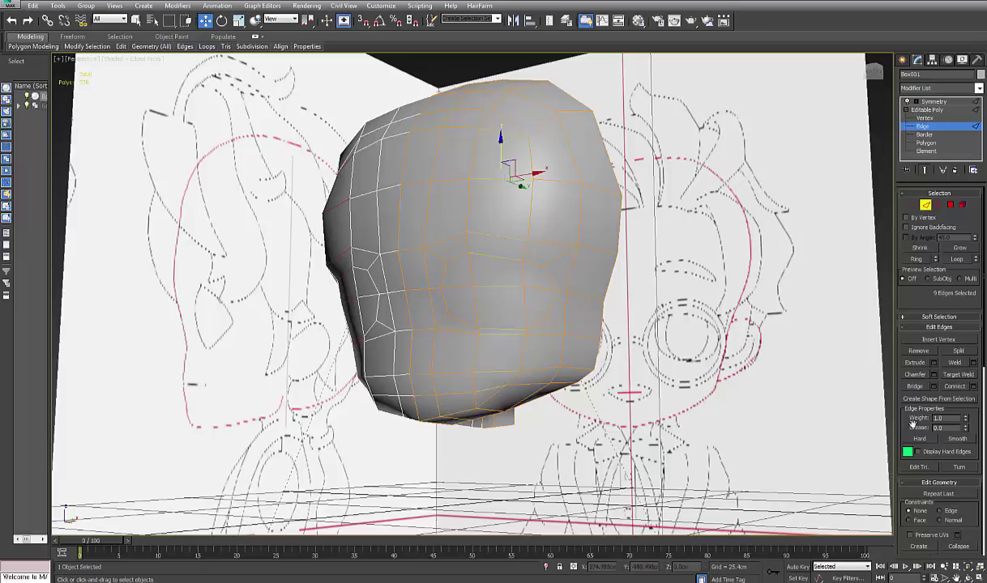
click(972, 387)
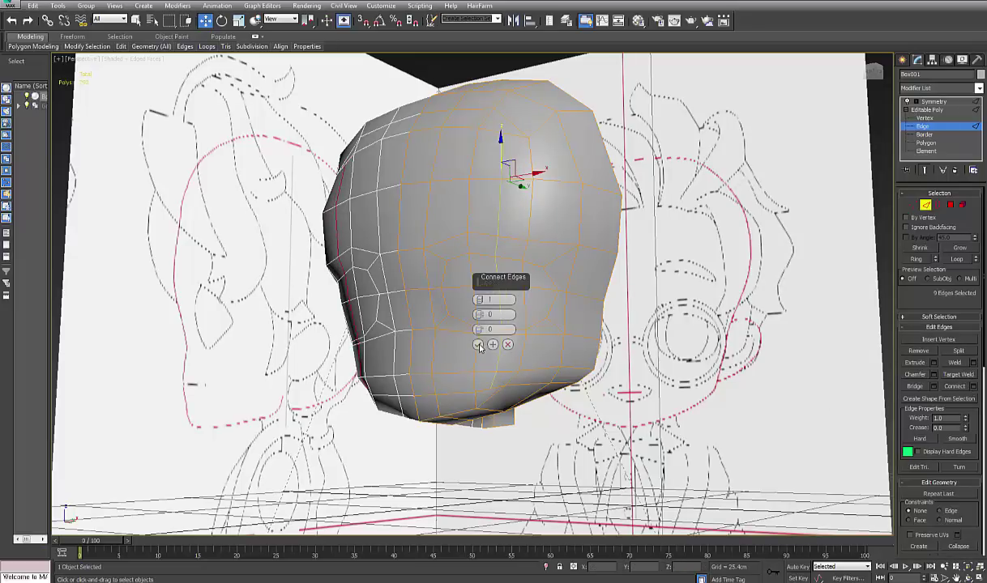
click(477, 345)
- Raise the new cheek vertex below the eye and its outer neighbour, sliding them along their edges
alt+middle_drag(521, 306, 495, 307)
scroll(545, 359, up, 4)
click(913, 205)
middle_drag(603, 305, 622, 309)
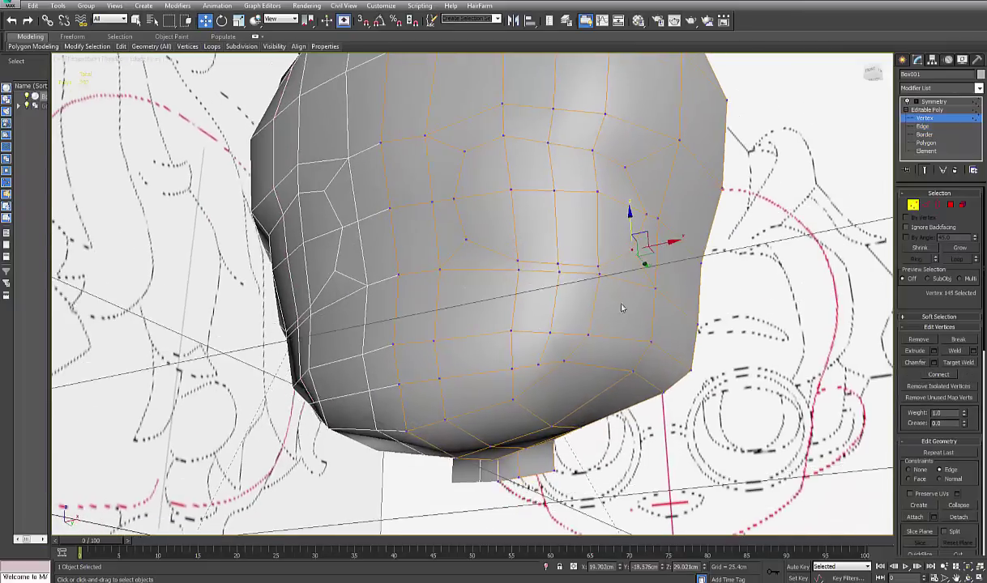
scroll(550, 326, up, 4)
click(543, 342)
drag(543, 326, 544, 307)
click(615, 344)
drag(615, 319, 618, 302)
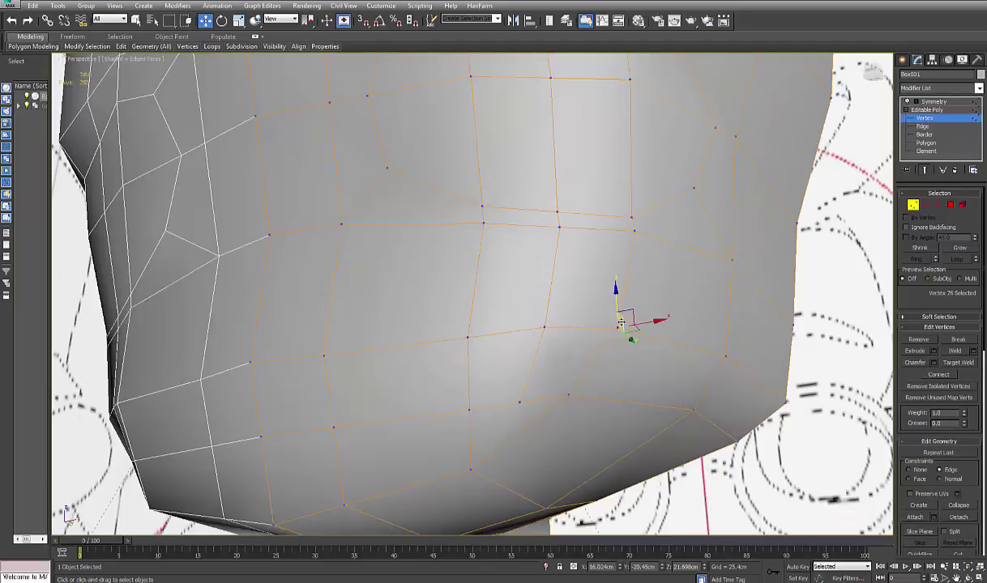
- Raise the lower cheek vertex of the new edge line and move its upper forehead vertex down
middle_drag(561, 394, 654, 297)
click(611, 309)
drag(613, 290, 614, 261)
mouse_move(615, 261)
alt+middle_down()
mouse_move(617, 225)
mouse_move(620, 270)
alt+middle_up()
click(656, 222)
drag(658, 204, 655, 250)
middle_drag(646, 322, 606, 289)
- In the side view, move the upper forehead vertices down to smooth the profile along the red reference outline
key(alt+w)
middle_drag(363, 381, 423, 407)
key(alt+w)
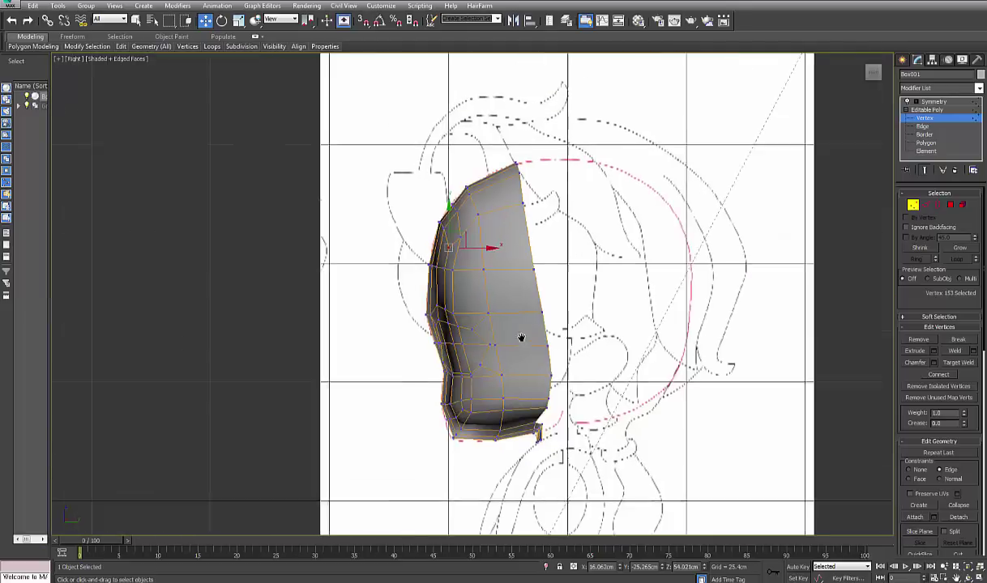
scroll(431, 229, up, 4)
middle_drag(434, 214, 440, 227)
scroll(440, 227, up, 2)
drag(418, 208, 483, 253)
drag(467, 206, 465, 228)
middle_drag(508, 268, 522, 287)
drag(495, 252, 490, 260)
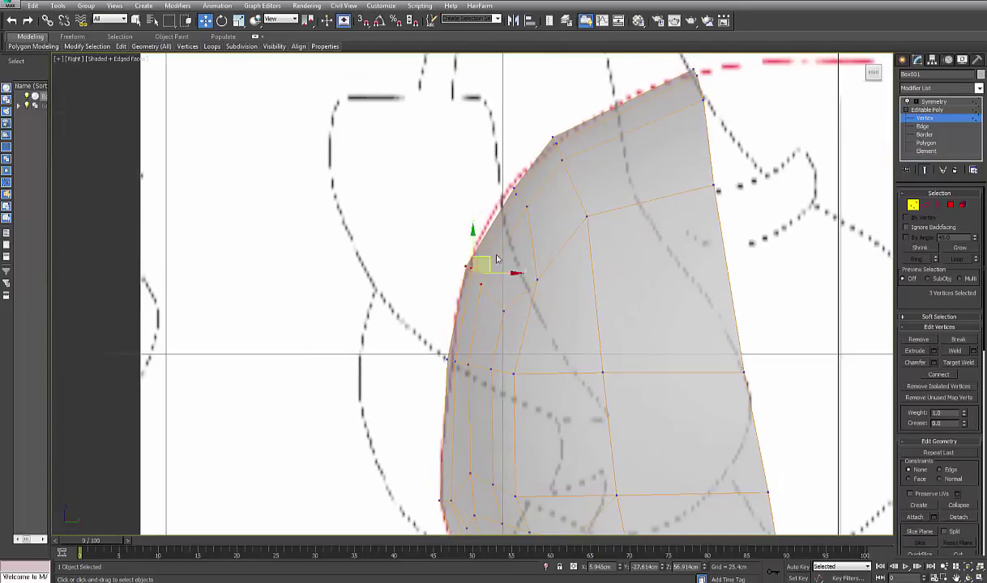
- In the side view, move the mid-forehead vertex pair onto the red reference outline and adjust the vertex just behind it
middle_drag(496, 261, 503, 318)
drag(489, 231, 508, 255)
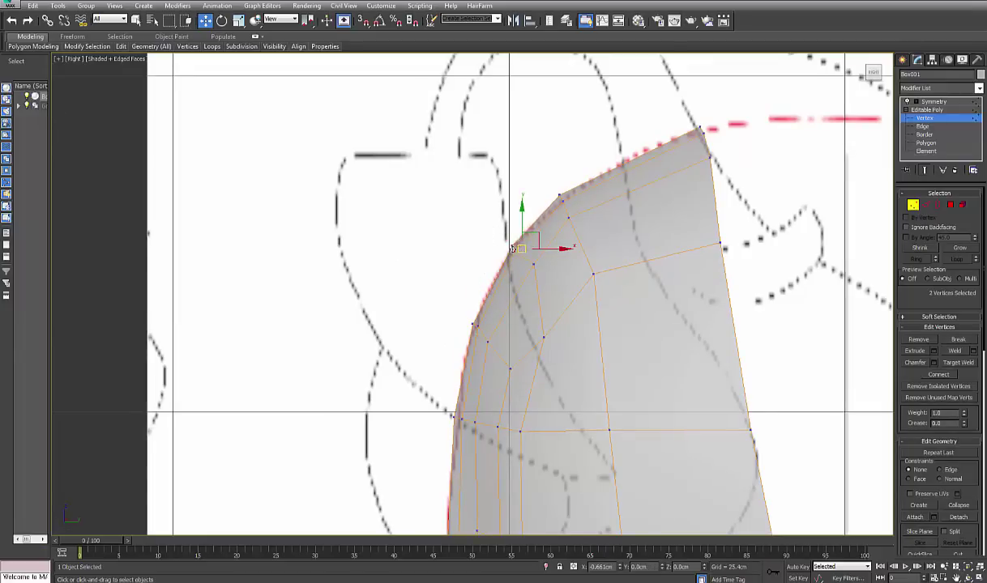
click(523, 274)
middle_drag(522, 274, 522, 287)
scroll(512, 279, up, 5)
drag(520, 245, 523, 242)
click(585, 290)
drag(574, 281, 554, 301)
mouse_move(555, 301)
middle_down()
mouse_move(550, 282)
mouse_move(541, 310)
middle_up()
scroll(543, 304, down, 5)
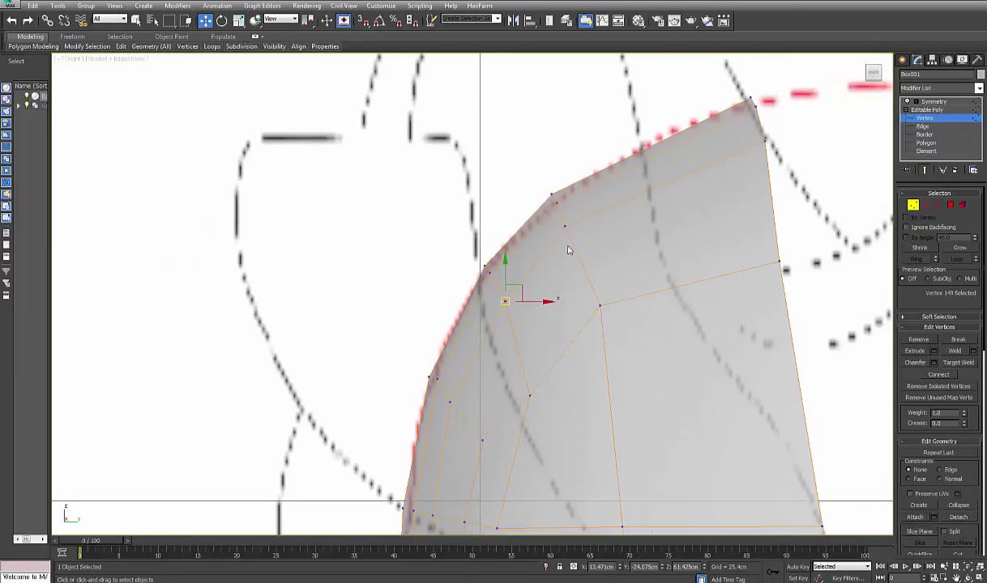
- Fit the upper forehead vertex pair to the red reference outline and select the row of five vertices at the brow
drag(543, 193, 570, 205)
middle_drag(536, 310, 579, 227)
middle_drag(497, 356, 511, 250)
drag(451, 306, 541, 328)
middle_drag(516, 241, 532, 326)
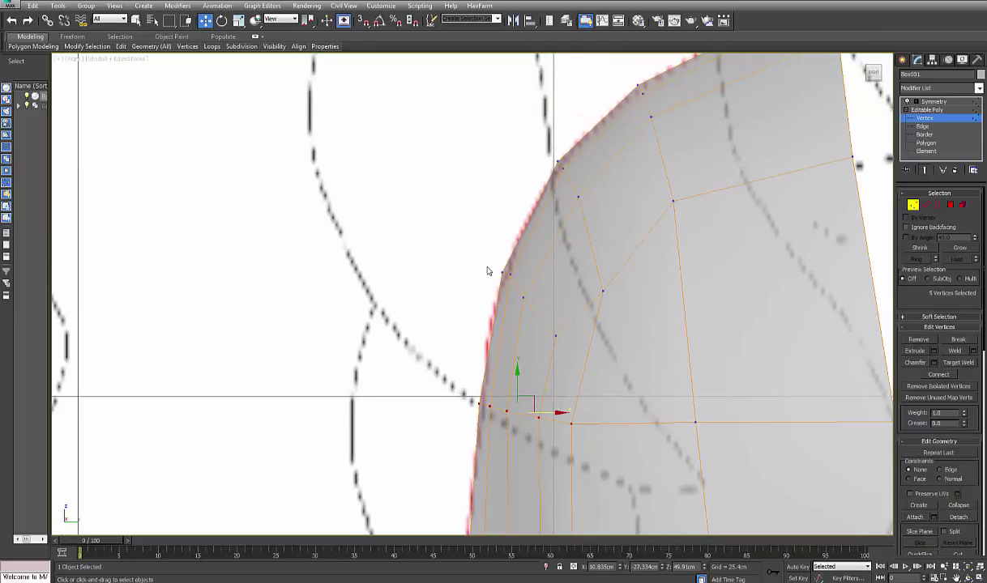
- Move the lower forehead vertex pair down onto the red outline and adjust the two vertices behind it to follow the curve
drag(485, 266, 500, 290)
drag(514, 286, 535, 312)
drag(525, 295, 523, 299)
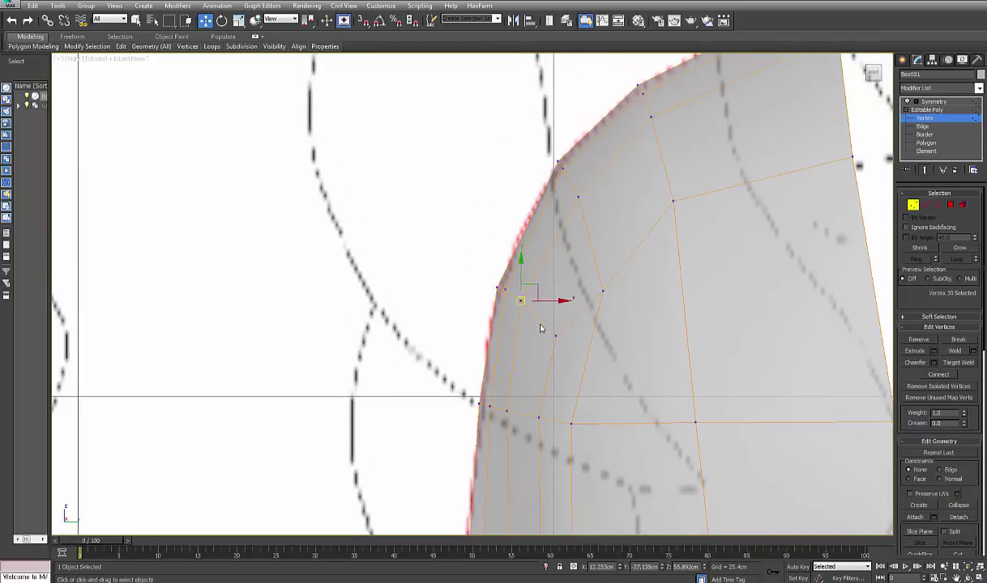
middle_drag(542, 328, 532, 301)
mouse_move(534, 298)
mouse_down()
mouse_move(557, 319)
mouse_move(543, 299)
mouse_up()
middle_drag(542, 316, 533, 299)
scroll(539, 290, down, 5)
scroll(531, 279, up, 3)
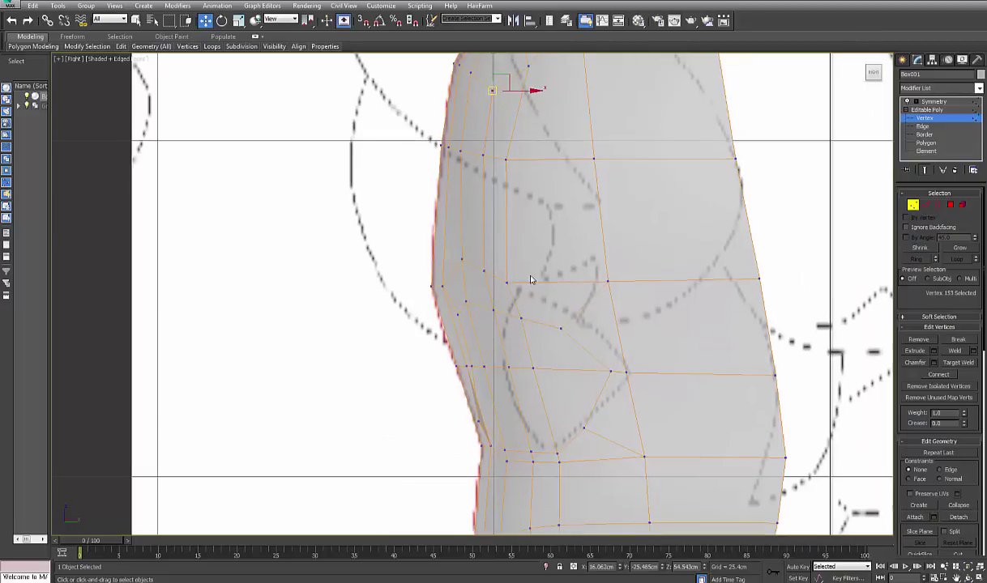
- With the Edge constraint on, raise the two vertices above the eye along their edges
drag(528, 289, 528, 286)
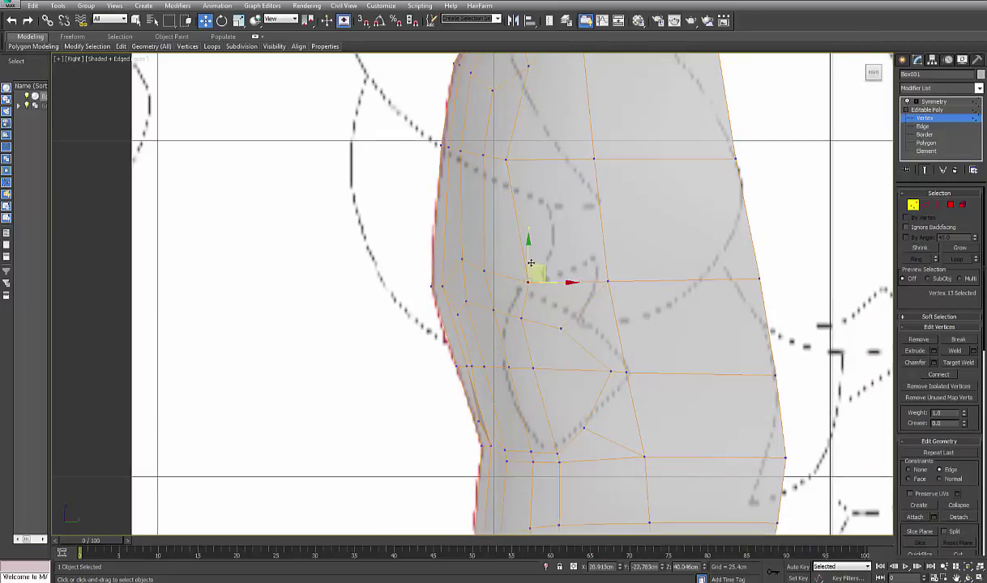
drag(528, 248, 526, 238)
click(484, 271)
drag(483, 270, 483, 260)
middle_drag(470, 276, 470, 231)
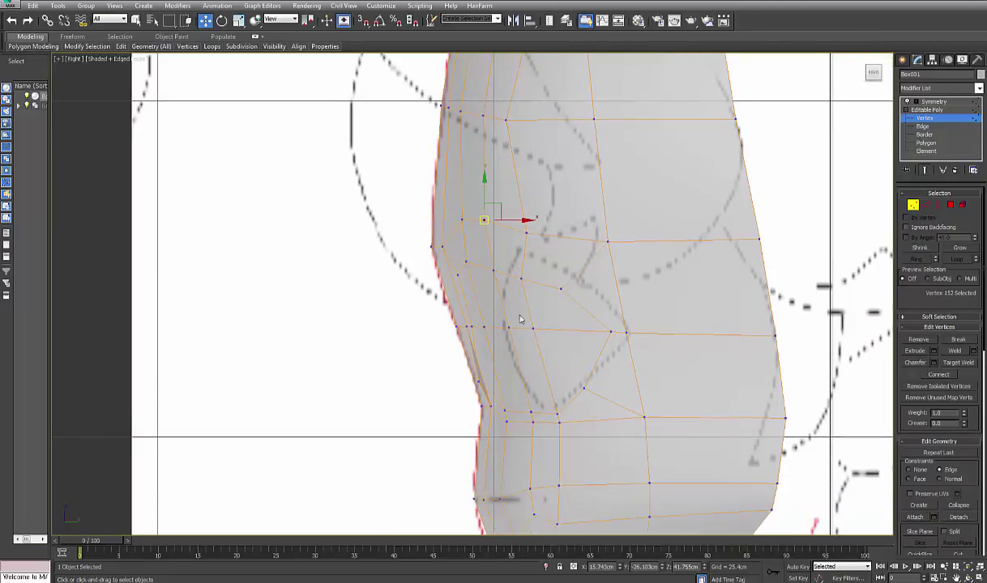
- Select the polygons that make up the eye area and move them back and slightly up in the side view
key(4)
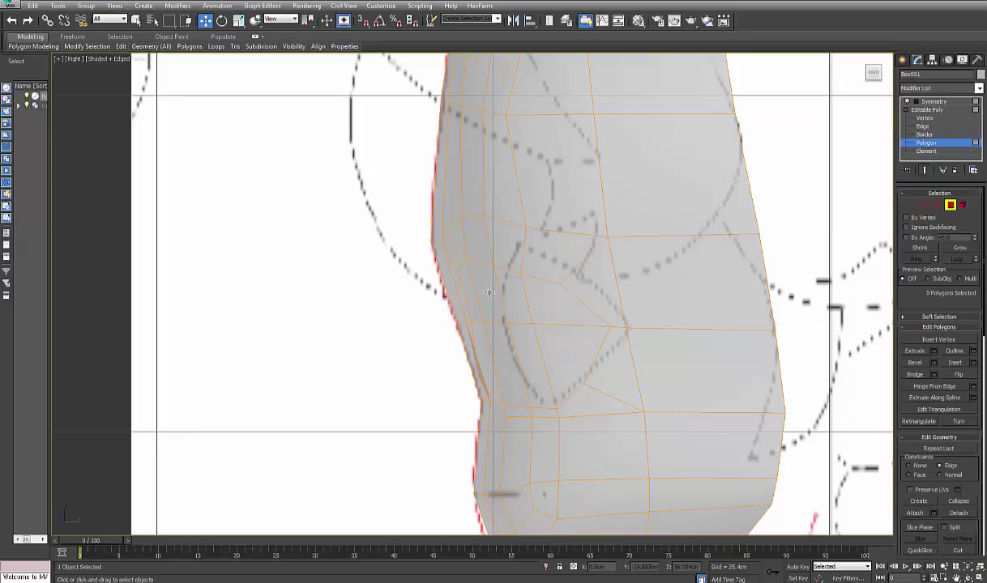
click(470, 296)
ctrl+click(466, 284)
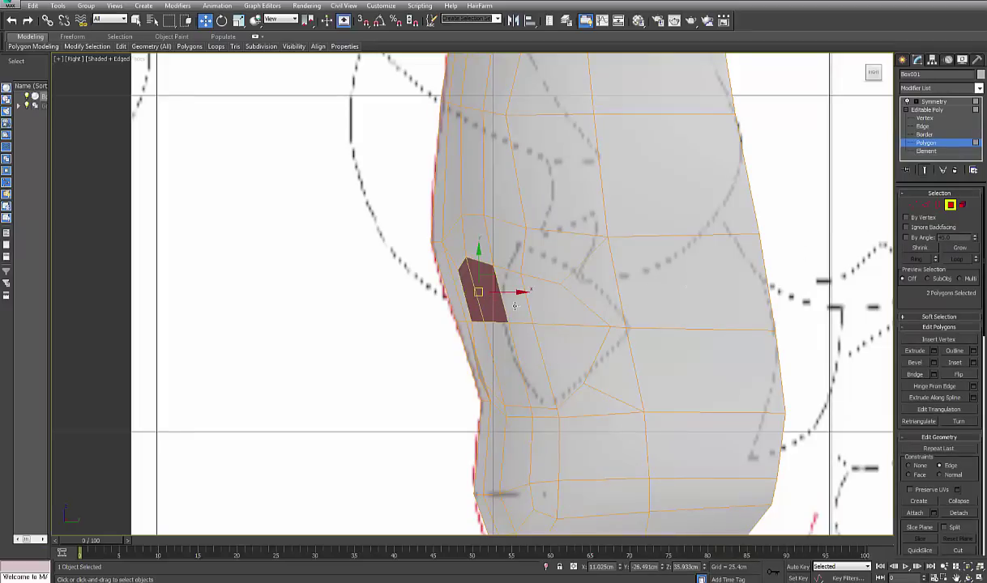
ctrl+click(490, 279)
ctrl+click(523, 295)
ctrl+click(538, 348)
ctrl+click(533, 349)
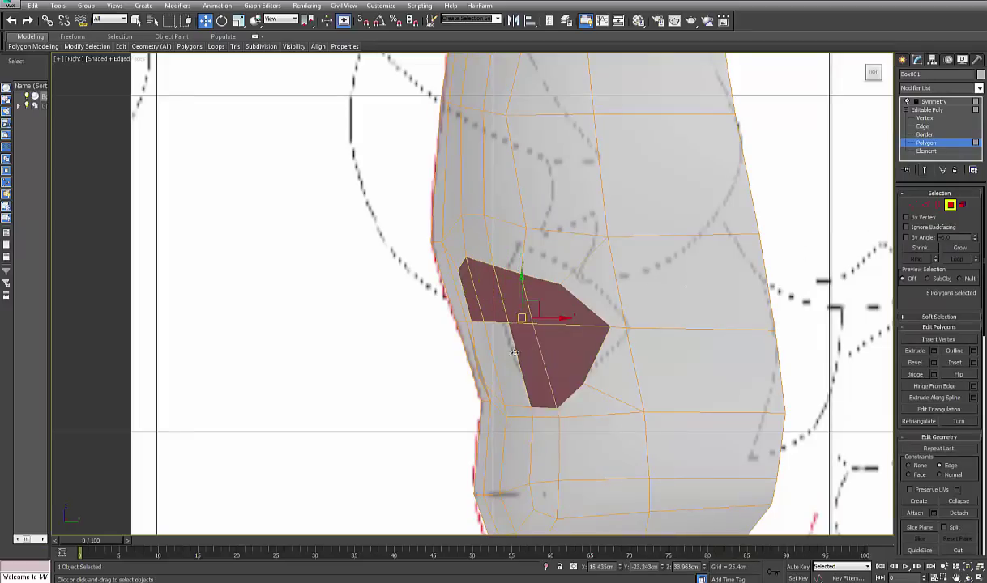
ctrl+click(503, 353)
ctrl+click(488, 351)
middle_drag(491, 348, 488, 340)
key(shift+x)
drag(514, 323, 546, 313)
- Move the vertex behind the outer eye corner backward and reposition the two vertices above the eye
click(913, 206)
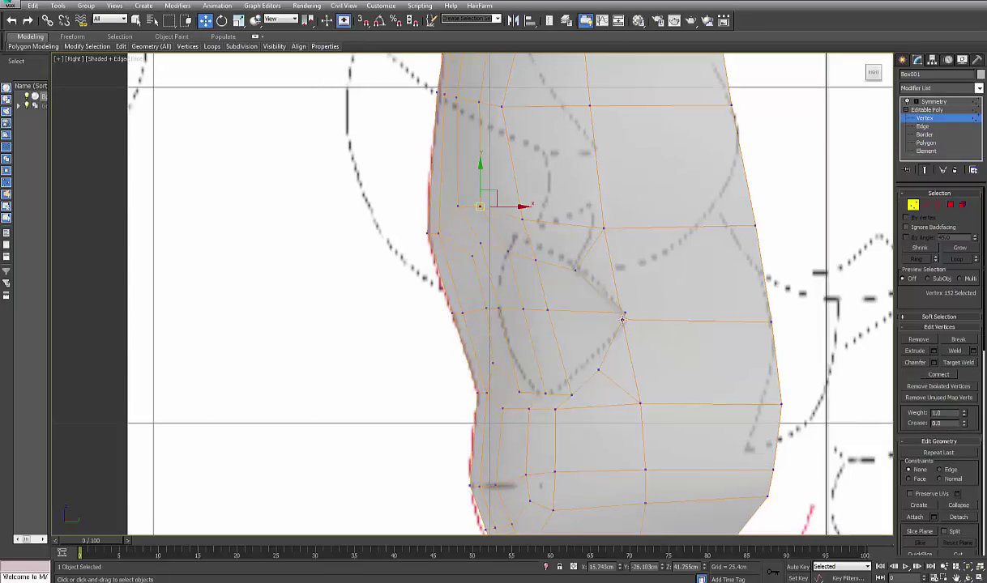
click(623, 319)
drag(631, 313, 649, 304)
middle_drag(622, 274, 634, 296)
click(535, 238)
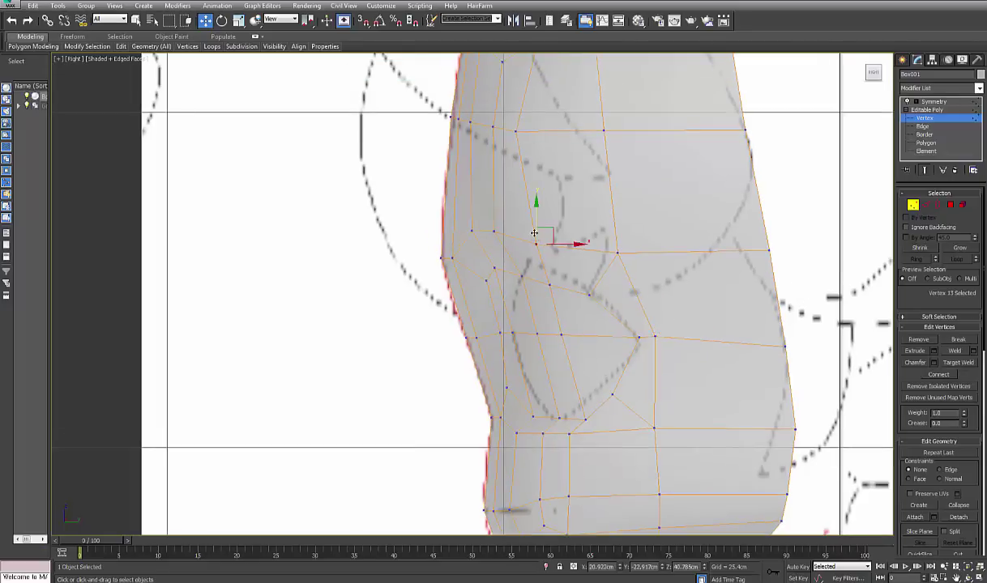
click(502, 231)
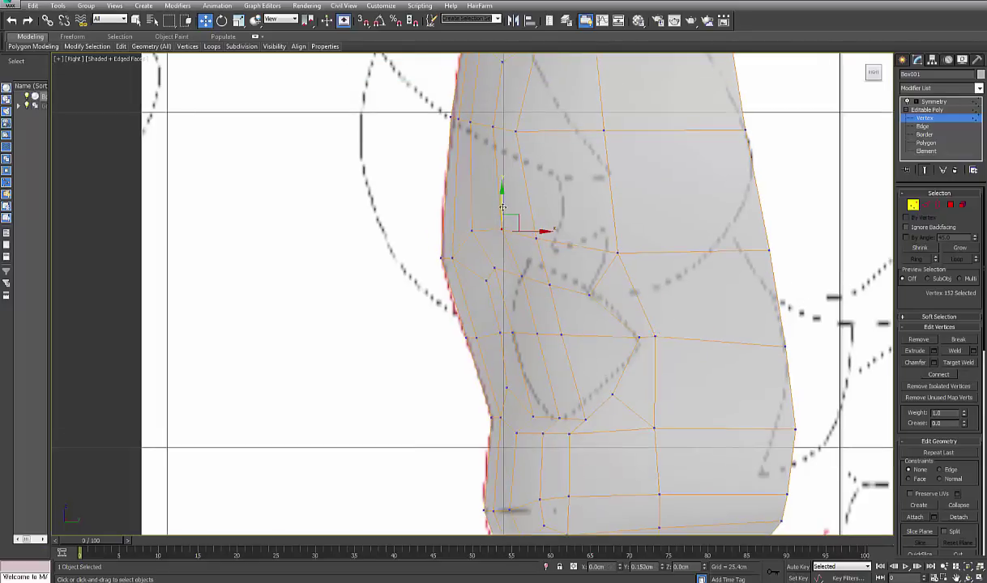
middle_drag(502, 207, 504, 148)
- Adjust the inner and upper eye loop vertices and raise the two lower outer ones to round the eye opening
click(513, 320)
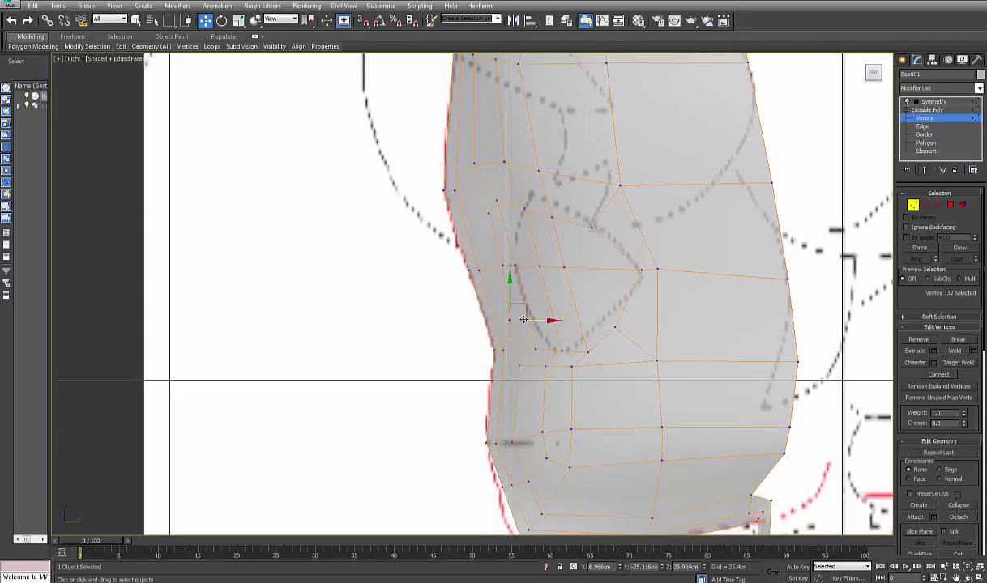
click(503, 266)
middle_drag(503, 266, 508, 302)
click(529, 241)
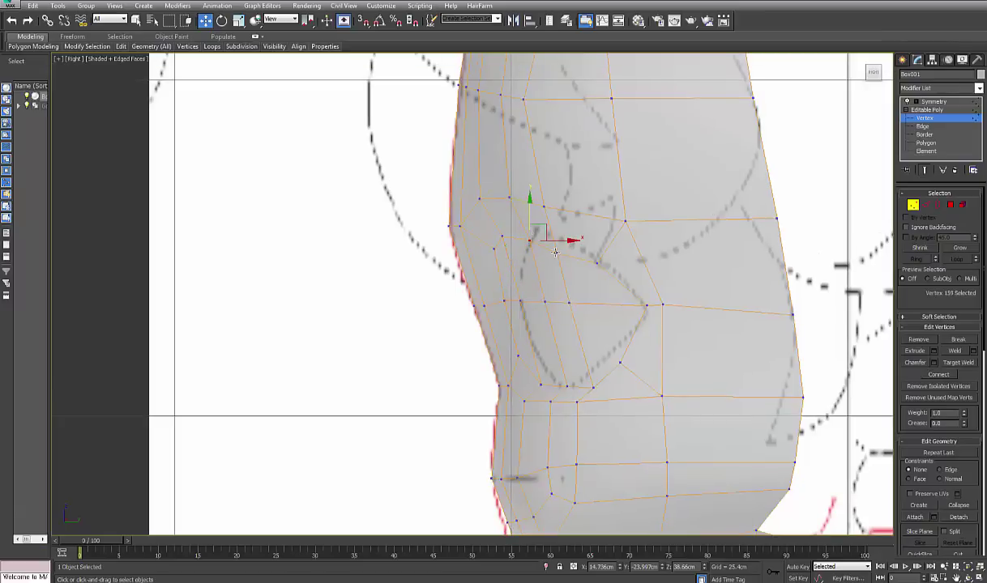
drag(557, 252, 557, 248)
middle_drag(598, 259, 594, 238)
drag(591, 367, 591, 355)
click(616, 339)
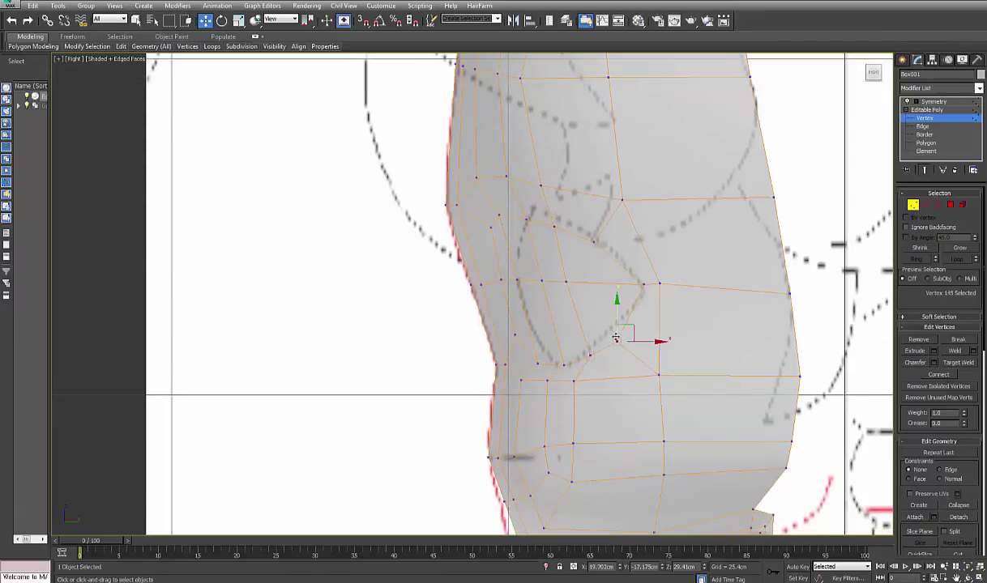
drag(616, 311, 616, 304)
- Inspect the shaded eye area from an angle and switch to the front view with see-through display
key(alt+x)
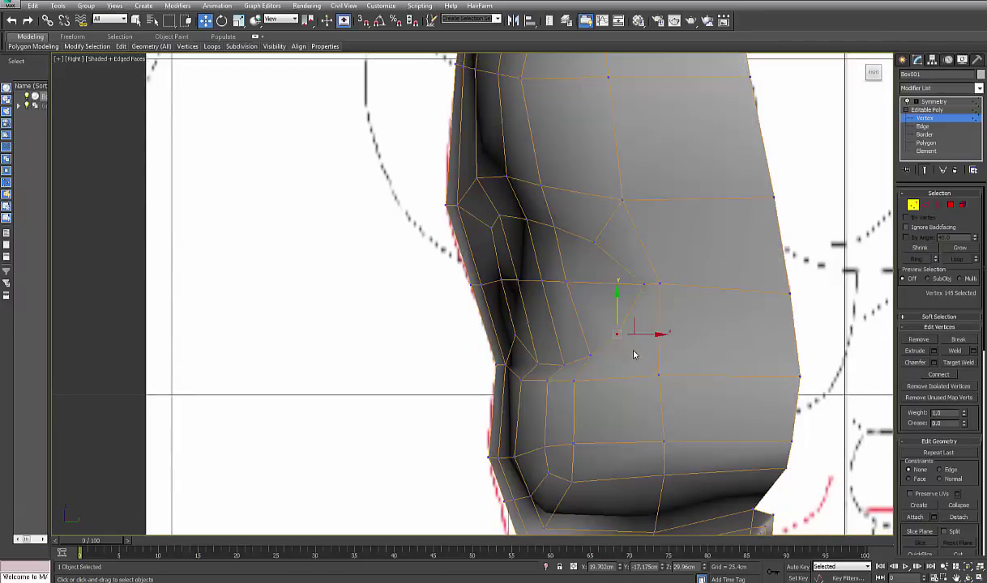
alt+middle_drag(635, 354, 657, 381)
click(679, 408)
key(alt+w)
middle_drag(624, 245, 623, 225)
key(alt+w)
middle_drag(535, 344, 755, 303)
key(alt+x)
- In the front view, adjust the lower cheek vertices beneath the eye and move the outer jaw vertex inward toward the outline
mouse_move(503, 370)
middle_down()
mouse_move(531, 348)
mouse_move(547, 371)
middle_up()
scroll(516, 369, up, 2)
drag(490, 412, 497, 415)
drag(452, 364, 451, 360)
drag(577, 375, 636, 414)
drag(616, 360, 616, 348)
middle_drag(694, 370, 603, 367)
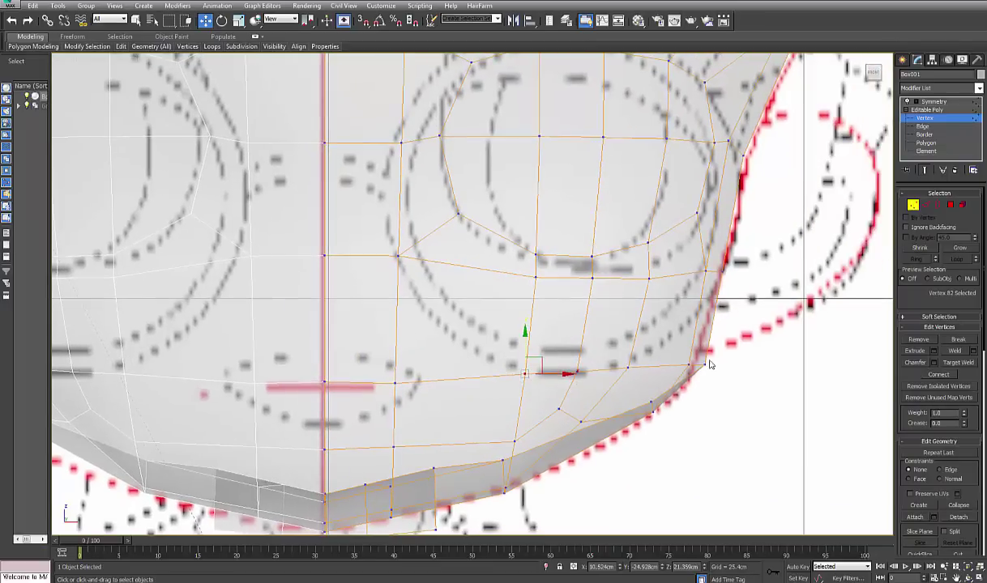
click(705, 365)
drag(704, 366, 699, 365)
- Lower the centreline vertex below the mouth and its neighbour toward the chin, using the Edge constraint
middle_drag(443, 432, 581, 389)
key(alt+x)
key(alt+x)
click(531, 404)
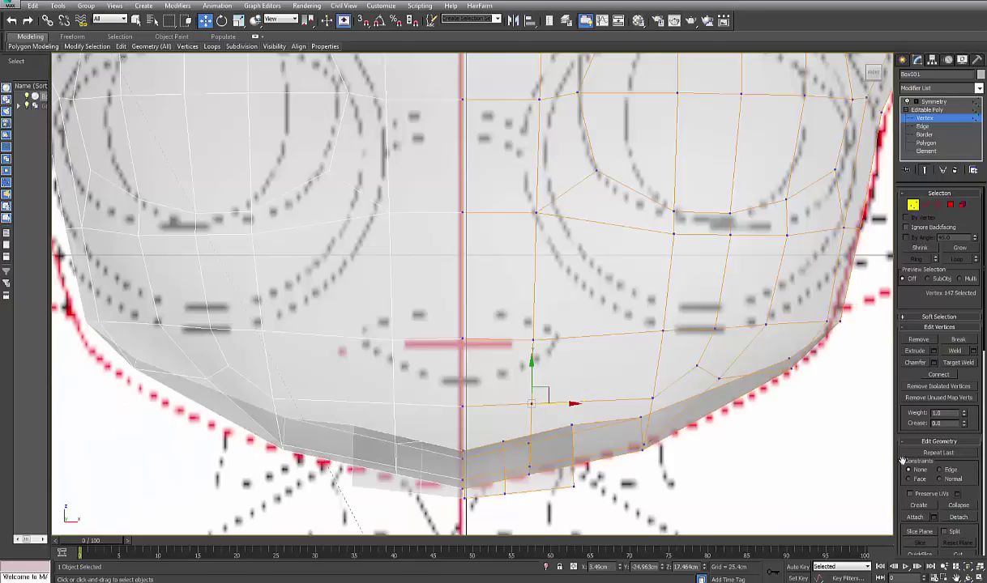
drag(530, 373, 531, 385)
click(464, 406)
drag(462, 382, 464, 411)
key(alt+x)
click(531, 415)
drag(531, 391, 531, 405)
middle_drag(580, 374, 577, 389)
key(alt+x)
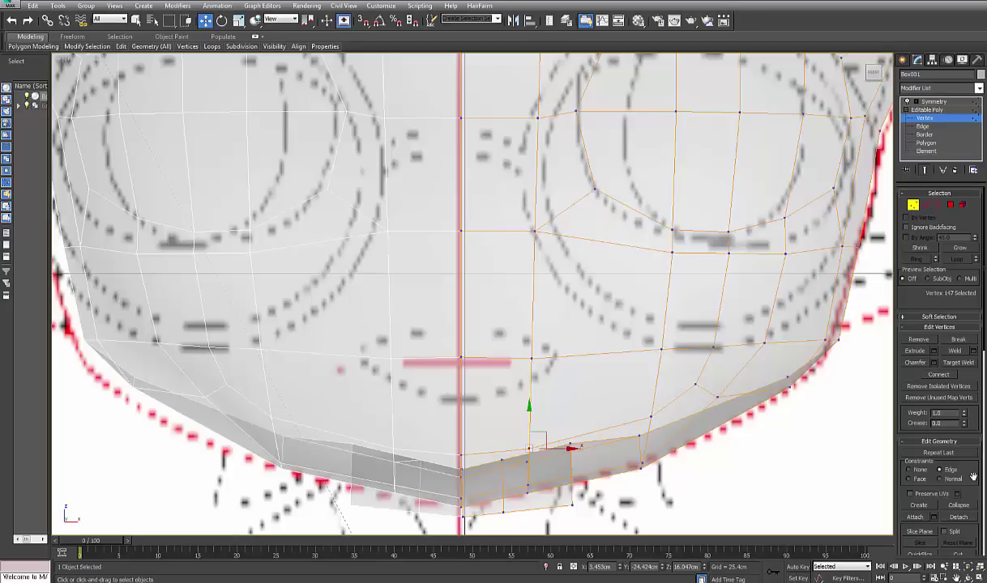
- Cut new edges around half the mouth along the dotted reference, starting and ending on the centreline
scroll(972, 478, down, 2)
click(959, 516)
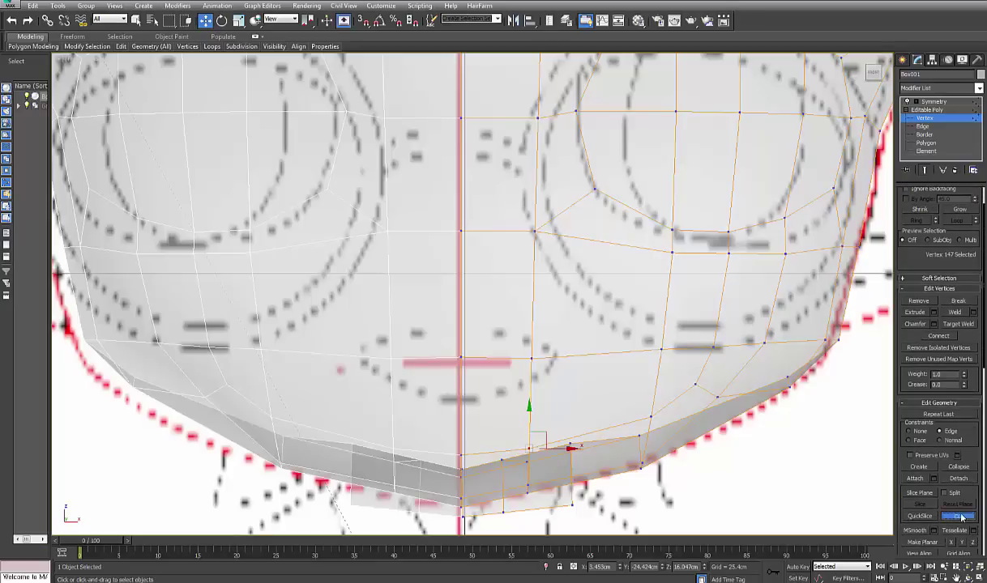
click(461, 331)
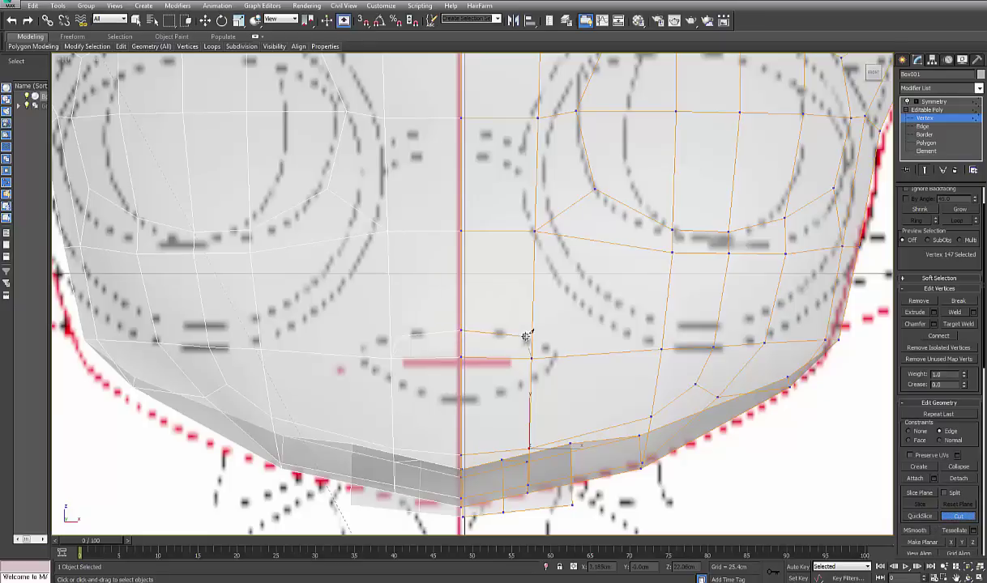
click(531, 384)
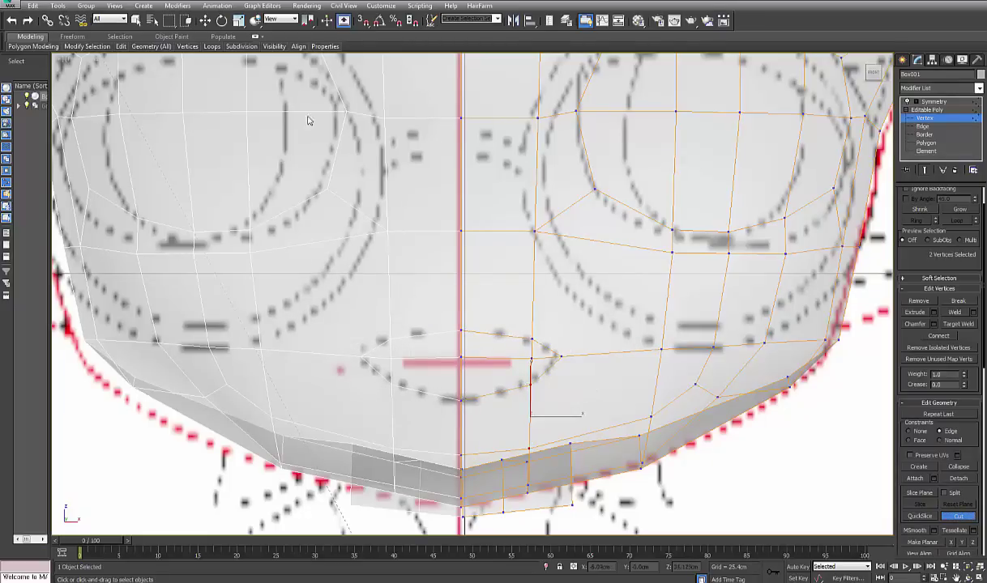
key(w)
- Fine-tune the upper, middle and lower mouth vertices on the neighbouring vertical edge and raise the lower centreline vertex slightly
click(535, 339)
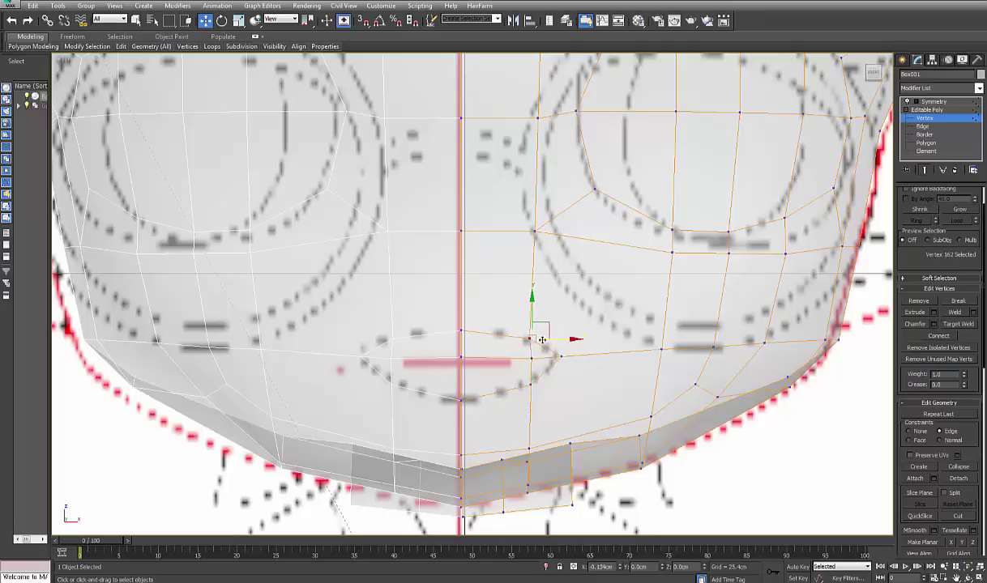
drag(542, 340, 549, 358)
click(532, 358)
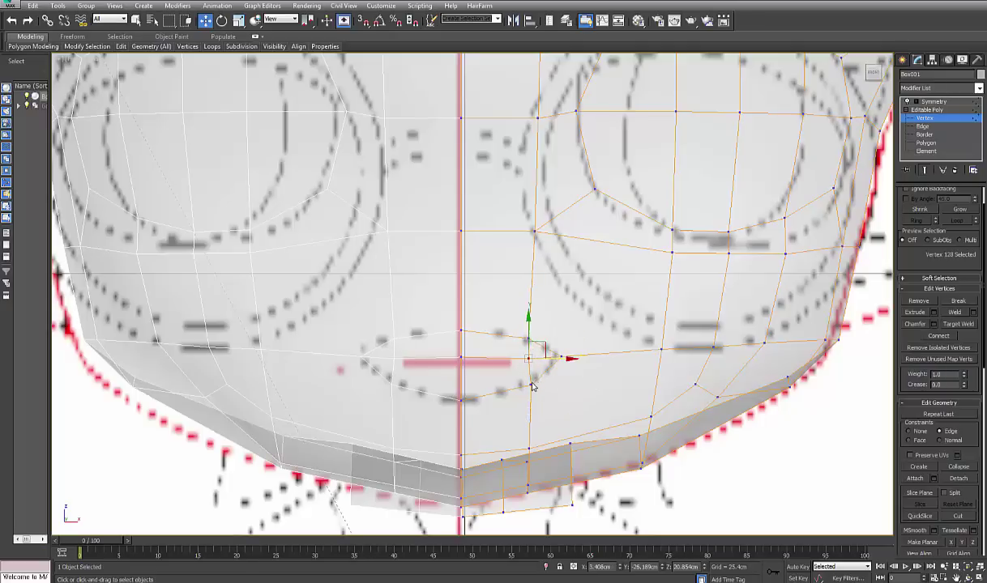
click(461, 397)
drag(464, 377, 464, 378)
click(531, 385)
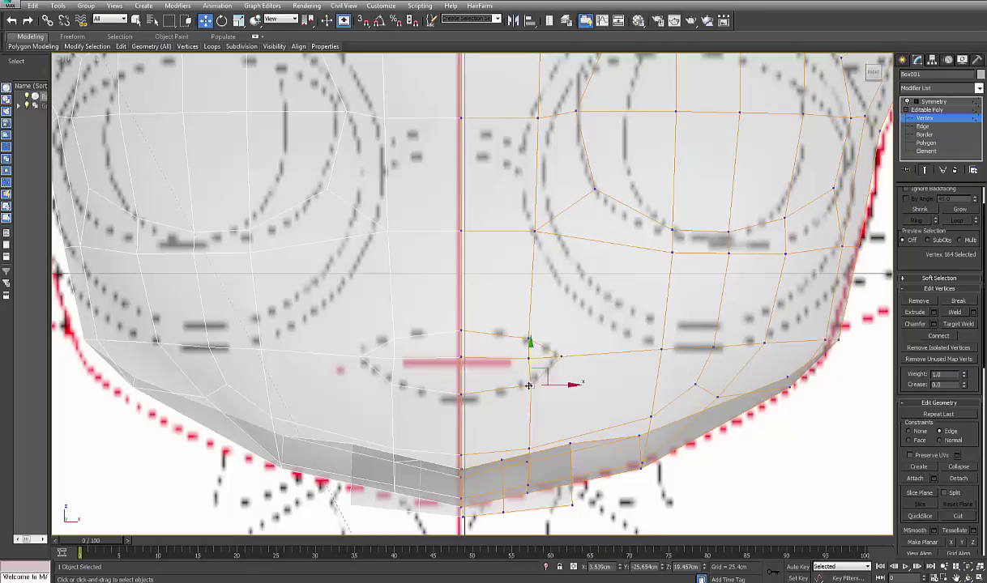
drag(532, 359, 532, 356)
- Cut edges from the vertex below the eye to the upper lip edge and from the lower cheek vertex to the lower lip edge
key(alt+x)
middle_drag(579, 367, 557, 368)
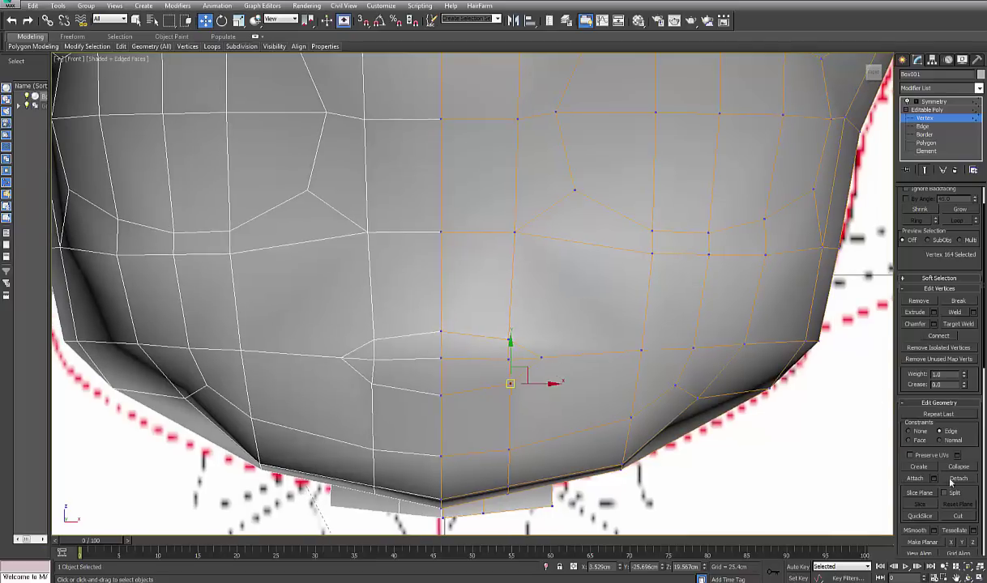
key(alt+c)
click(650, 254)
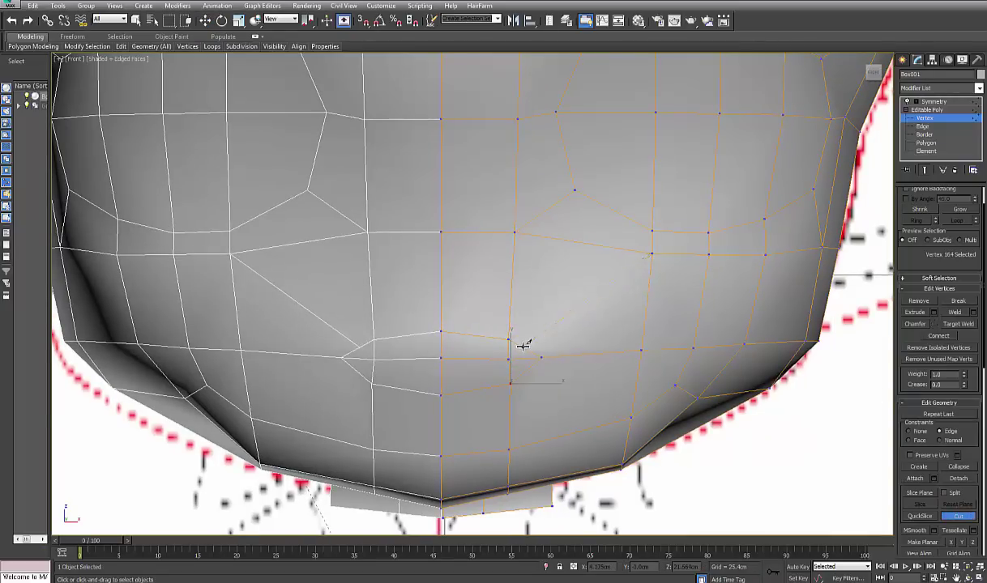
click(631, 416)
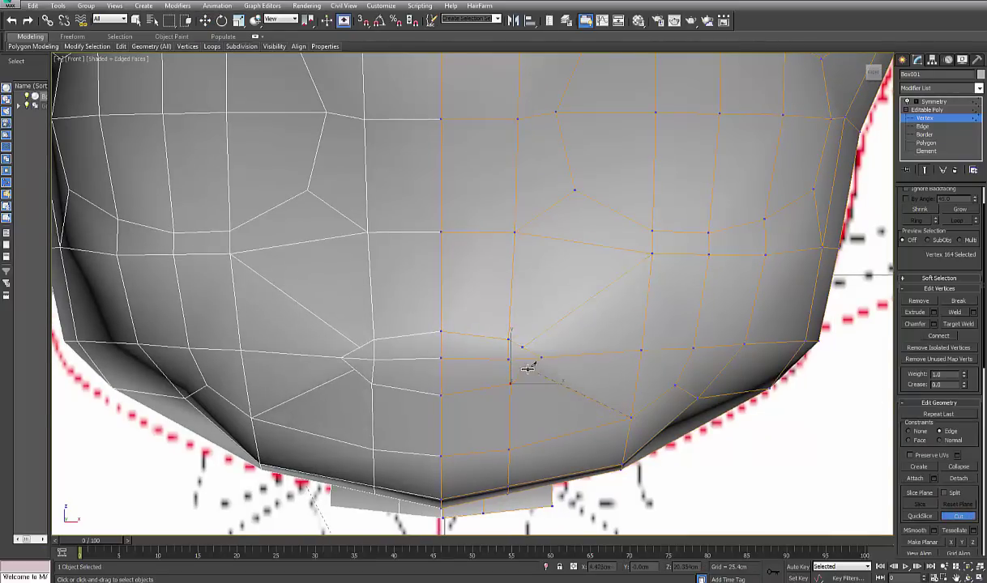
key(Escape)
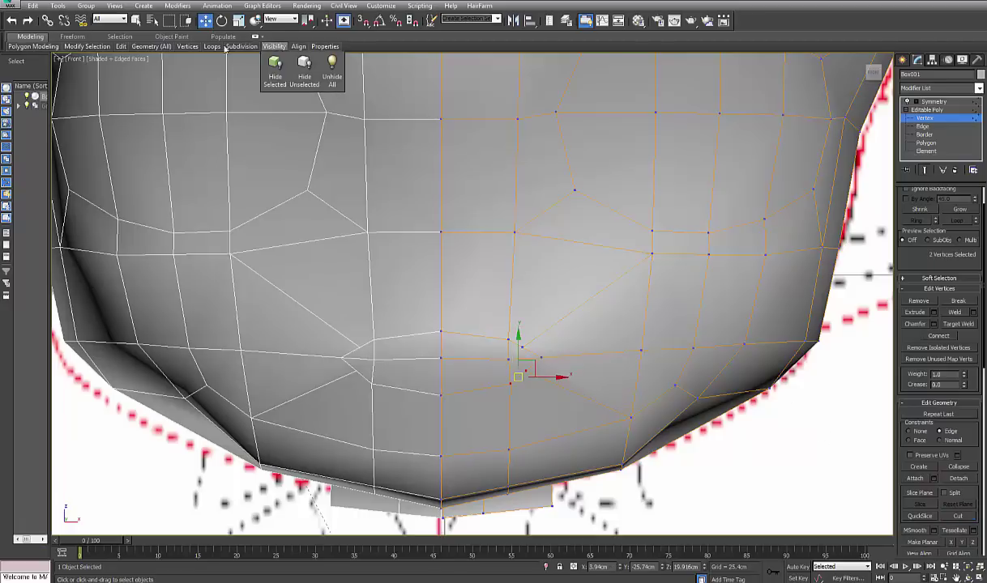
- In the side view, turn off the Edge constraint and move the front chin vertex pair forward onto the red outline
key(alt+w)
right_click(122, 395)
key(alt+w)
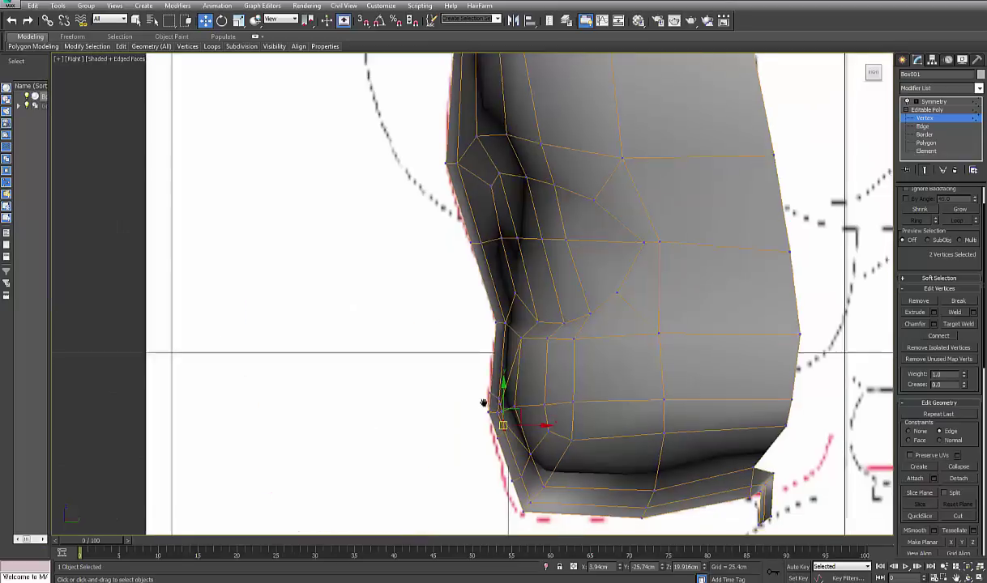
scroll(484, 413, up, 4)
click(494, 439)
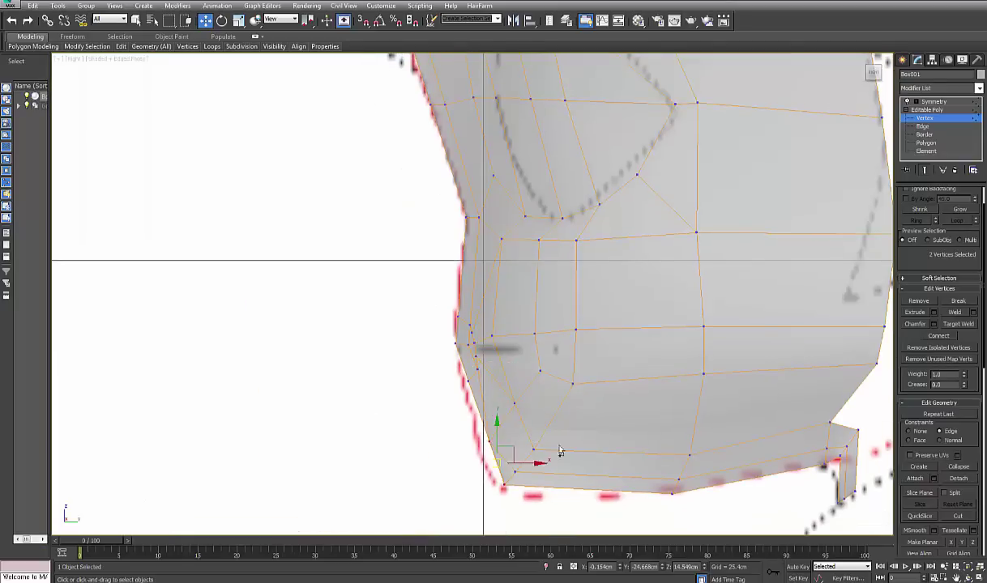
drag(498, 434, 489, 446)
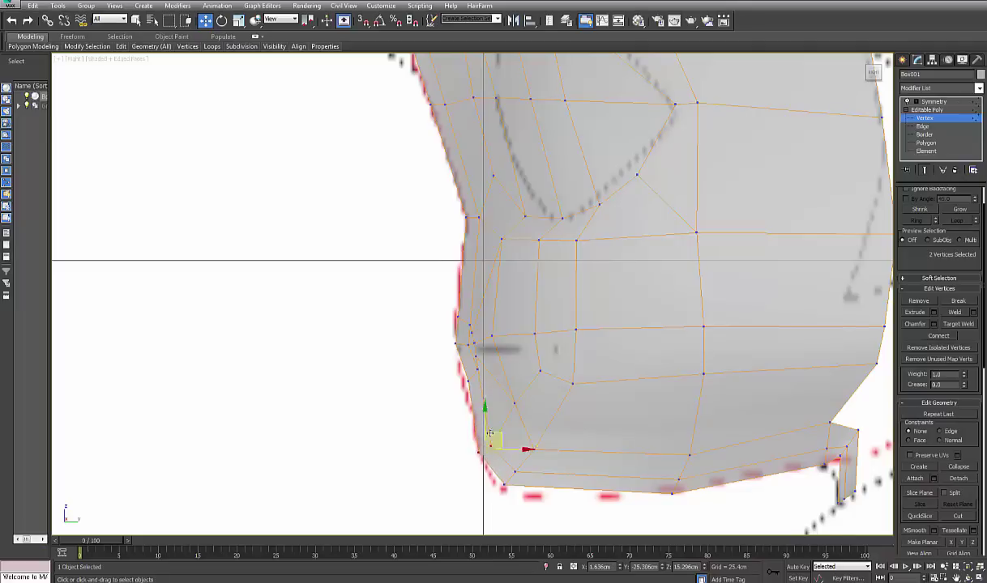
- In the side view, reposition the lower-lip vertex pair near the profile and shift the mouth-corner vertex backward
scroll(477, 347, up, 2)
drag(486, 375, 463, 389)
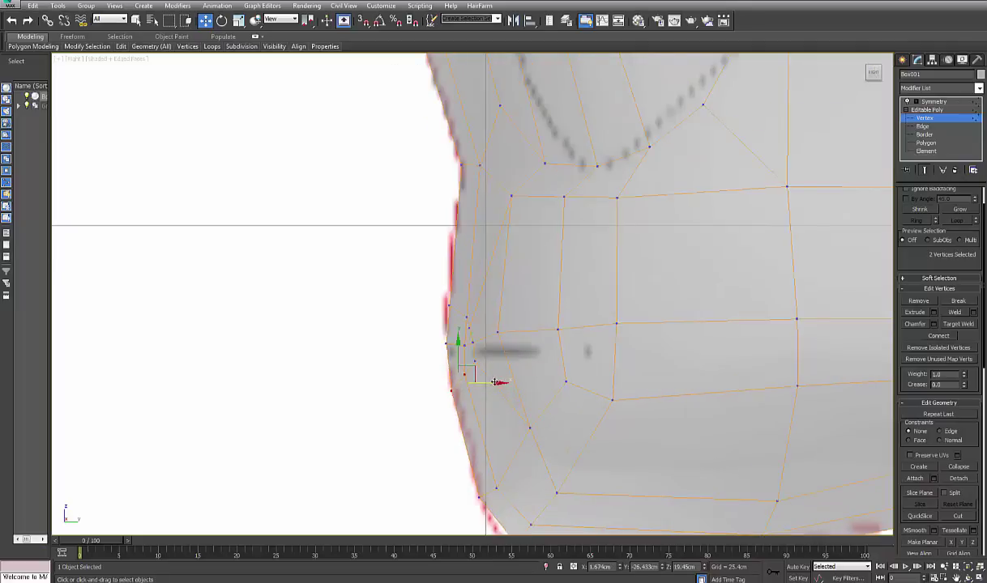
scroll(480, 351, up, 2)
drag(464, 319, 469, 316)
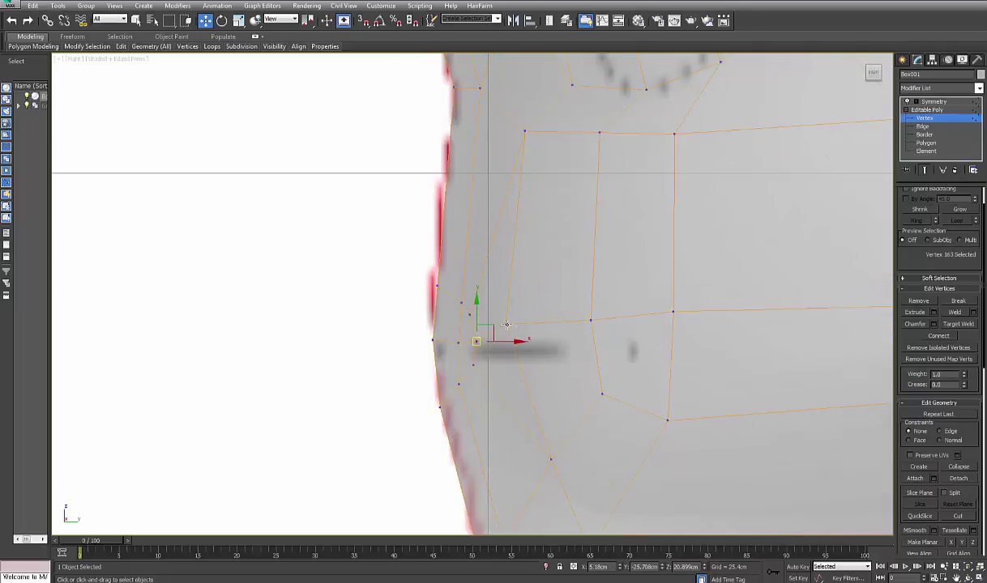
- Lower the row of vertices behind the mouth corner towards the level of the mouth line
click(507, 324)
drag(517, 342, 516, 340)
middle_drag(564, 343, 516, 344)
drag(532, 302, 647, 339)
drag(584, 289, 583, 307)
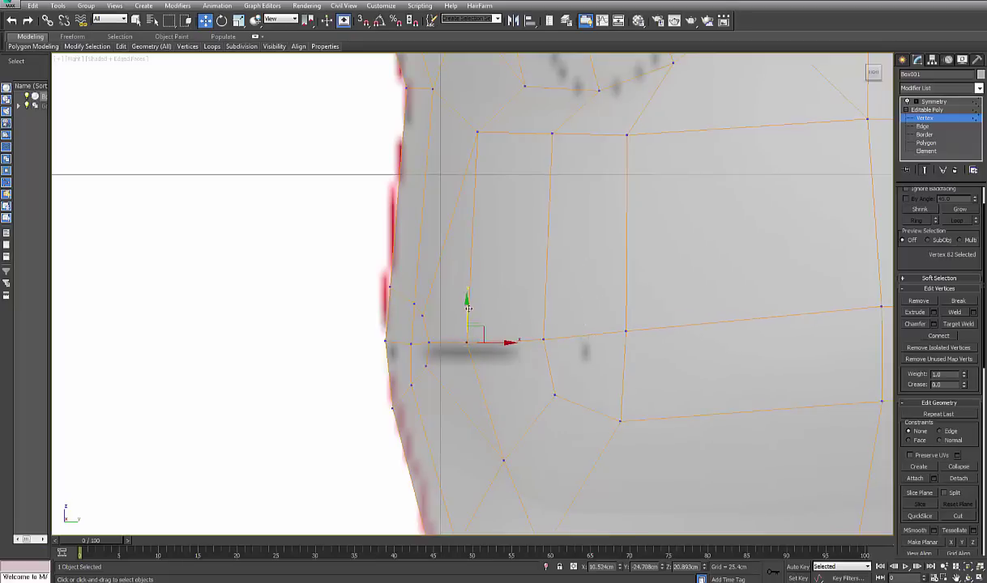
- Fine-tune the upper and lower lip vertices next to the centreline so they follow the side profile's curve
scroll(454, 320, down, 4)
middle_drag(509, 341, 531, 344)
scroll(421, 358, up, 4)
middle_drag(438, 324, 437, 374)
mouse_move(477, 297)
mouse_down()
mouse_move(494, 327)
mouse_move(491, 307)
mouse_up()
drag(473, 348, 499, 360)
middle_drag(496, 391, 477, 350)
click(470, 363)
drag(470, 368, 467, 372)
- Move the lower cheek vertex between the mouth and chin slightly in the side view
scroll(472, 374, down, 3)
middle_drag(507, 386, 469, 323)
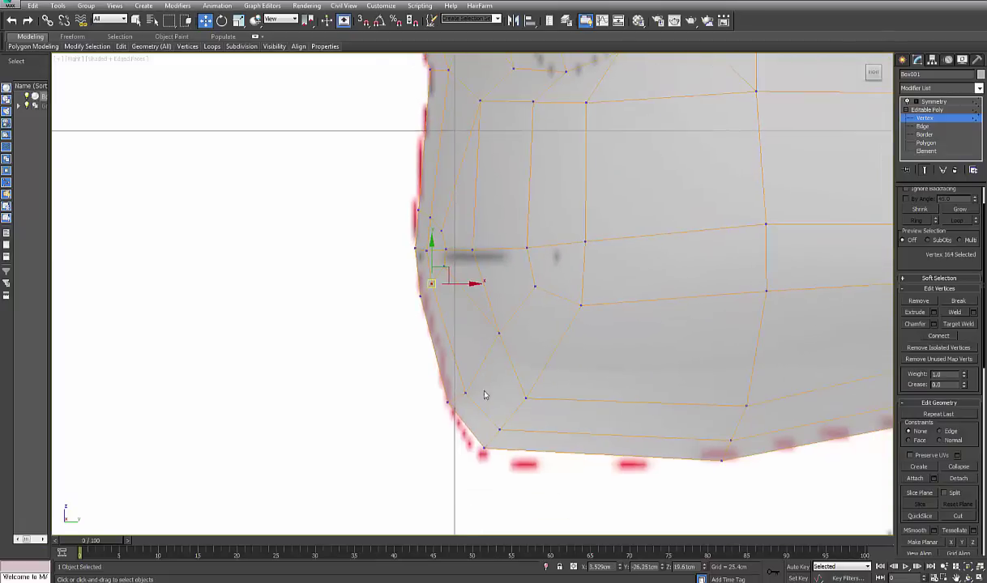
click(499, 333)
drag(500, 350, 500, 351)
mouse_move(503, 401)
middle_down()
mouse_move(500, 376)
mouse_move(503, 400)
mouse_move(601, 359)
mouse_move(589, 379)
middle_up()
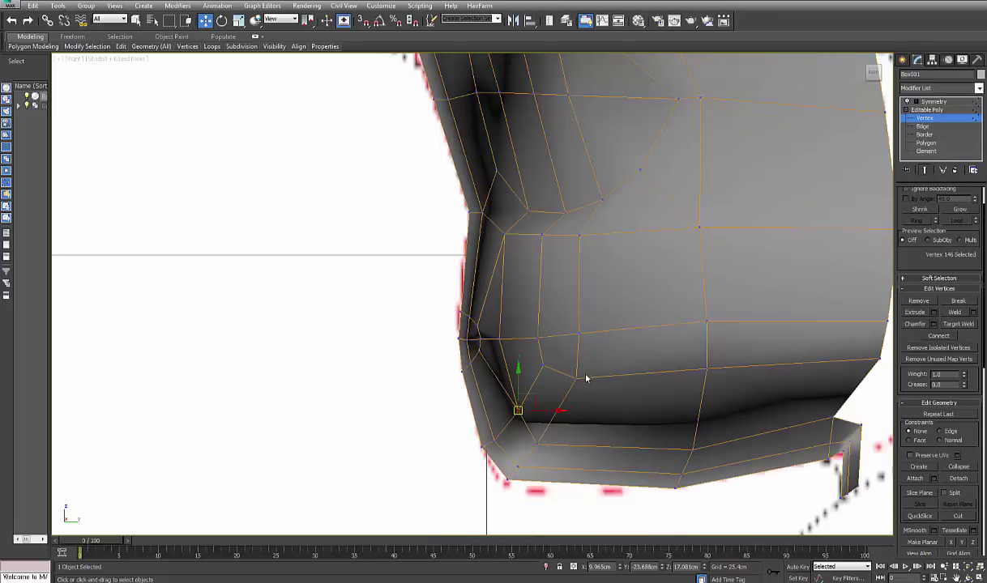
- In the perspective view, raise the upper mouth-corner vertex and lower the vertex beneath it to spread them apart
key(alt+w)
key(alt+w)
scroll(588, 380, up, 10)
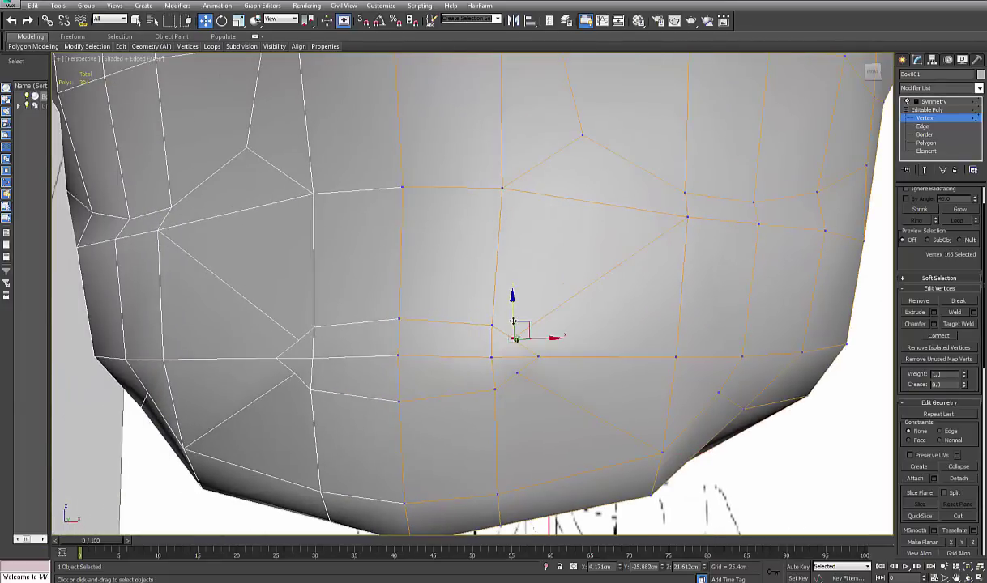
drag(513, 321, 513, 316)
click(517, 374)
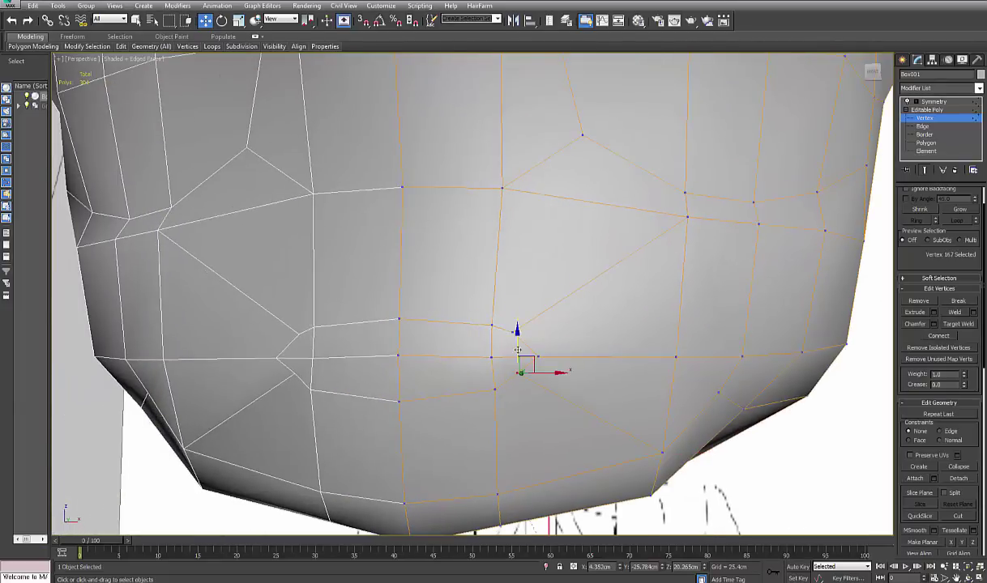
drag(518, 357, 518, 361)
- Connect the edges radiating from the mouth to add a new edge loop around it
middle_drag(704, 315, 706, 333)
key(2)
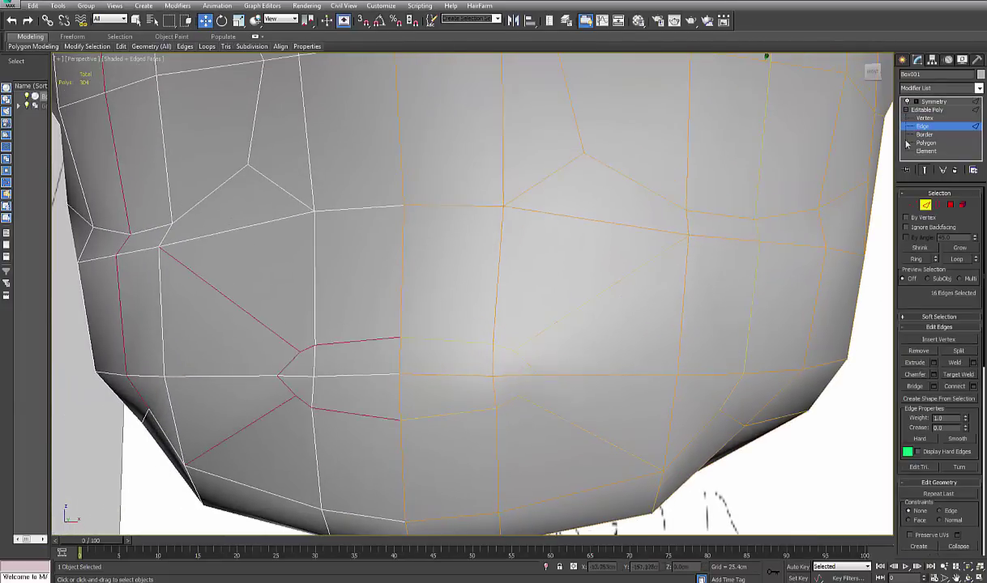
double_click(401, 273)
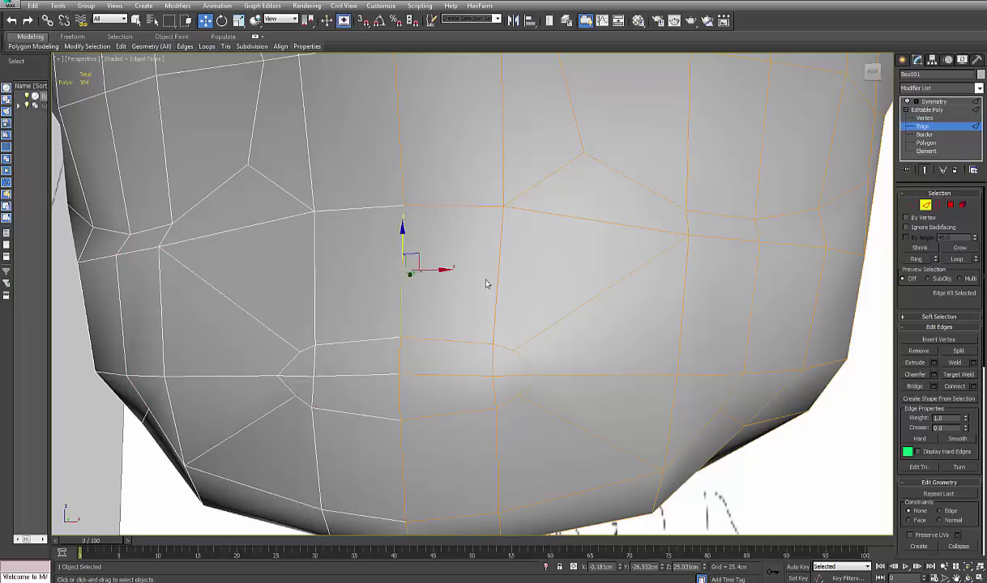
click(973, 387)
click(478, 344)
- In the front view, raise the new loop's upper vertices on the centreline and the neighbouring vertical edge
click(913, 206)
key(alt+w)
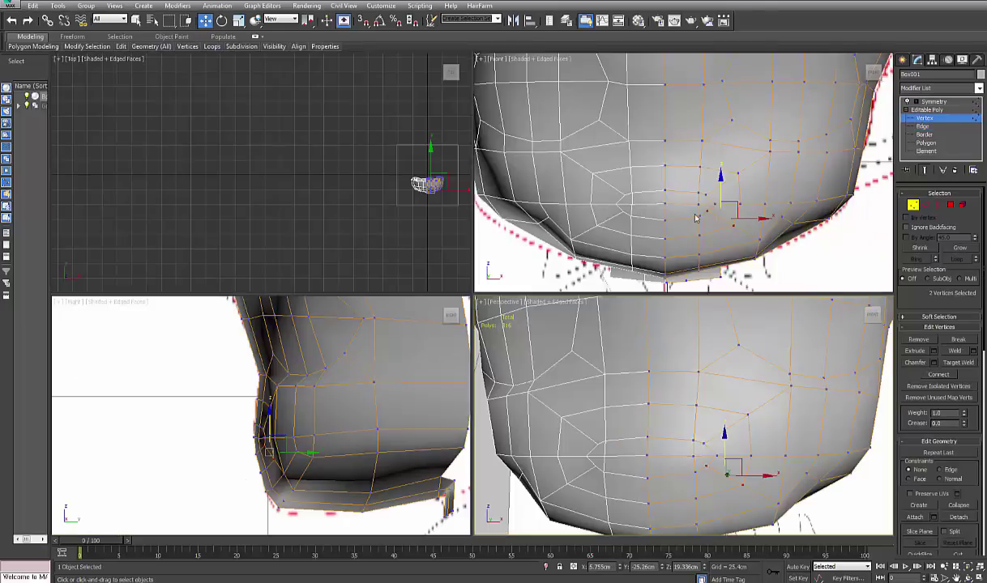
key(alt+w)
scroll(581, 297, up, 3)
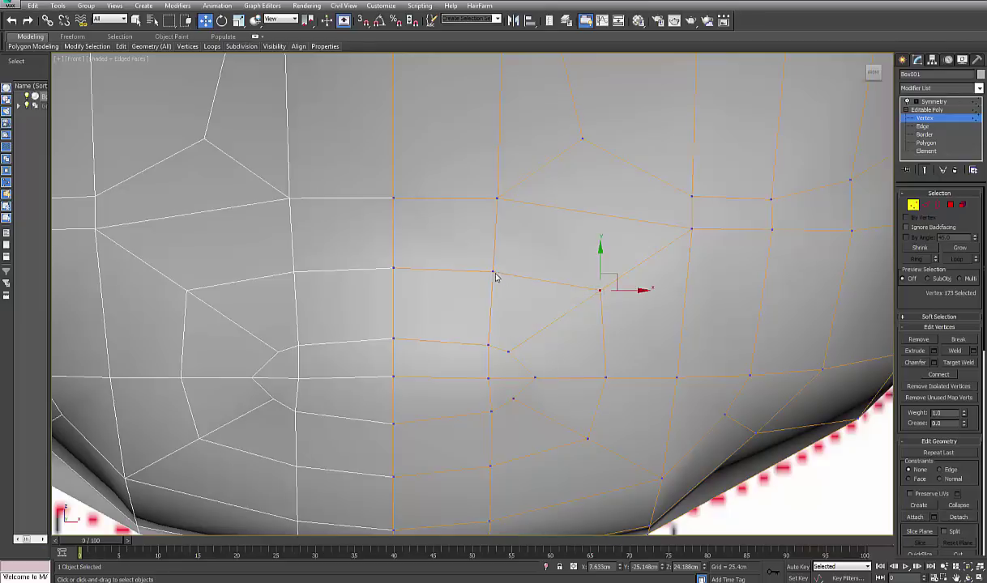
drag(491, 255, 495, 222)
click(394, 268)
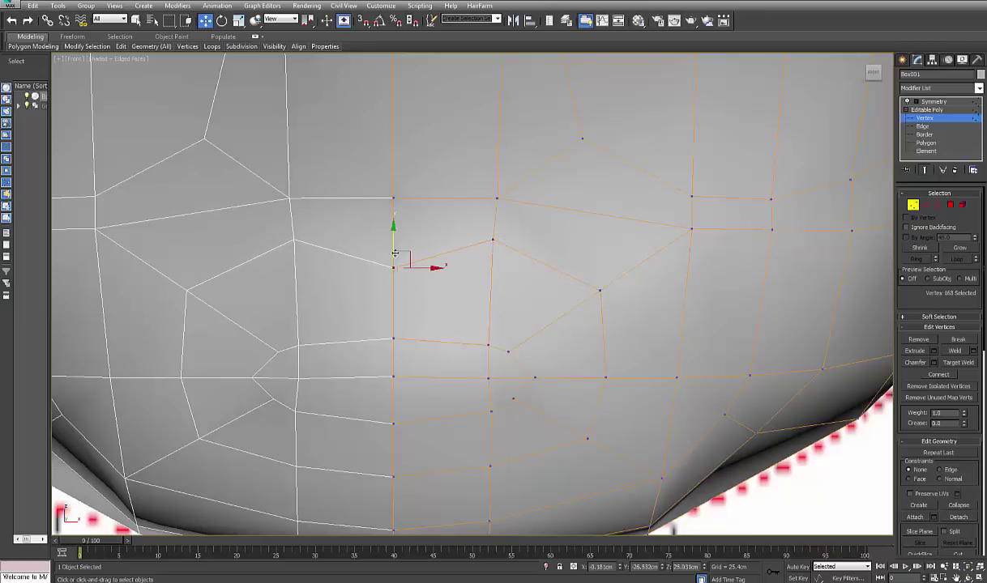
drag(395, 246, 402, 216)
- Raise the two nose-bridge vertices at eye level until they line up with the horizontal edge through the eye
middle_drag(440, 247, 441, 273)
mouse_move(515, 249)
middle_down()
mouse_move(484, 315)
mouse_move(373, 418)
middle_up()
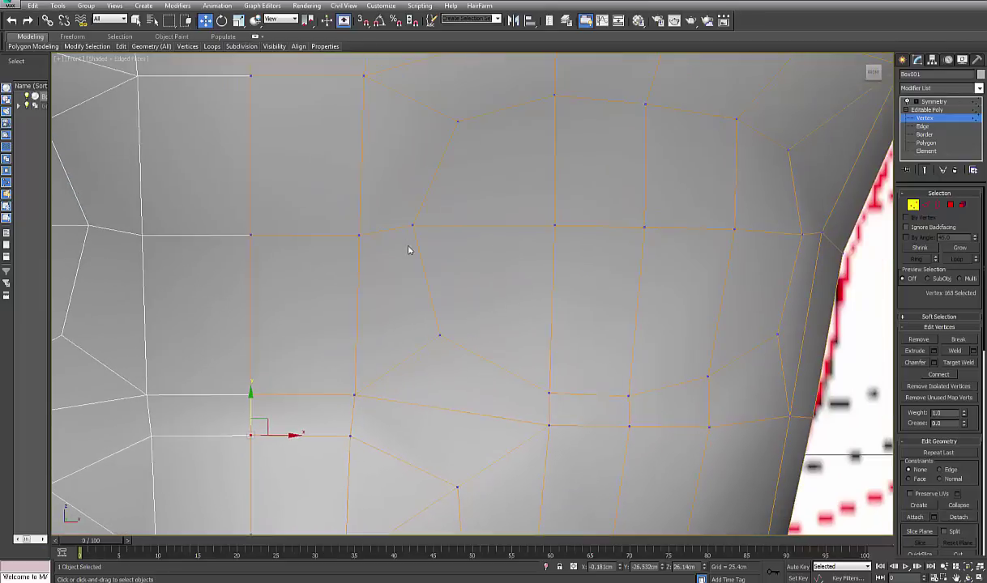
middle_drag(410, 251, 423, 256)
click(370, 240)
drag(372, 218, 373, 209)
click(264, 240)
drag(265, 218, 265, 208)
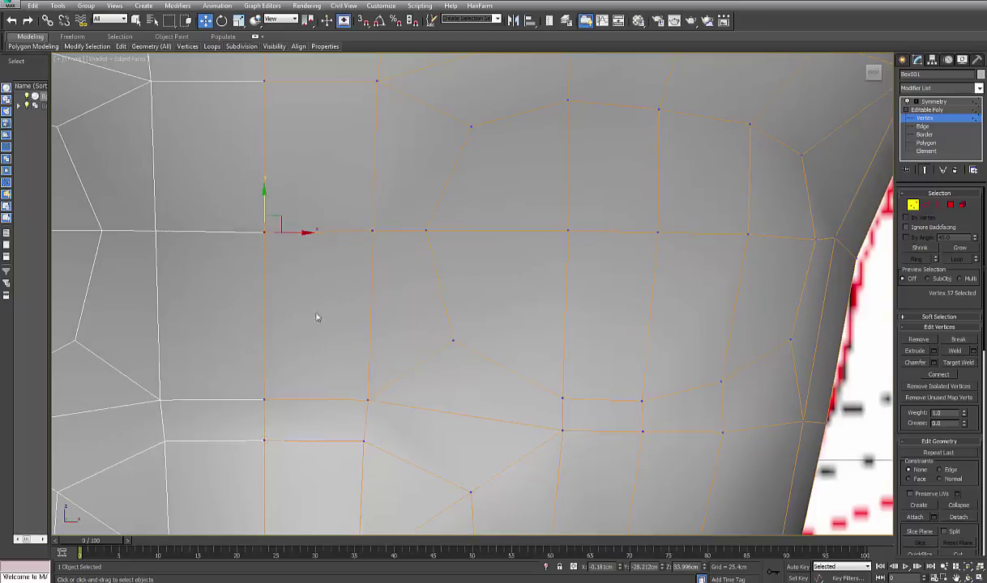
- Adjust the new loop's two lower vertices below the mouth and move its side vertex at mouth level outward
middle_drag(384, 482, 390, 279)
middle_drag(408, 341, 426, 269)
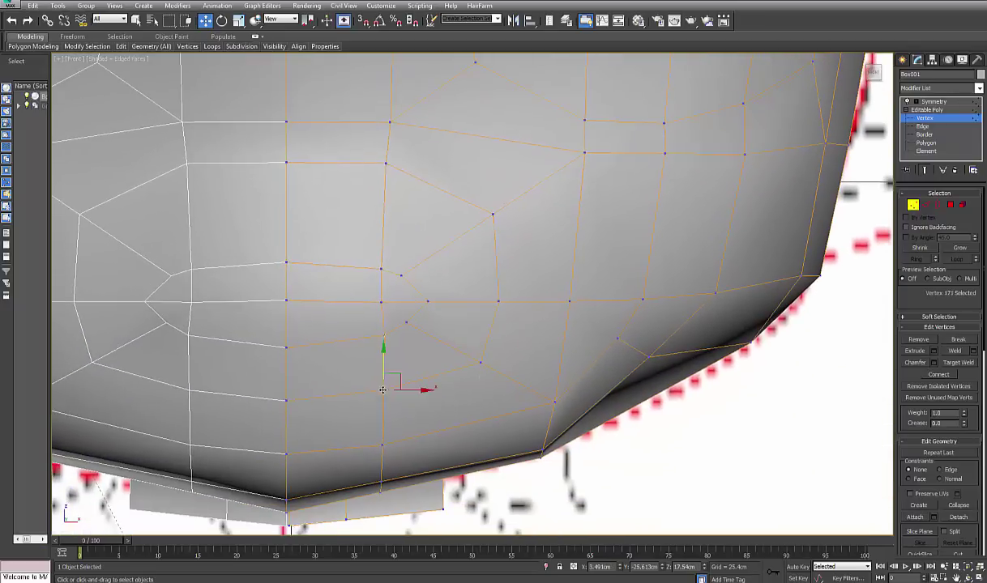
click(286, 399)
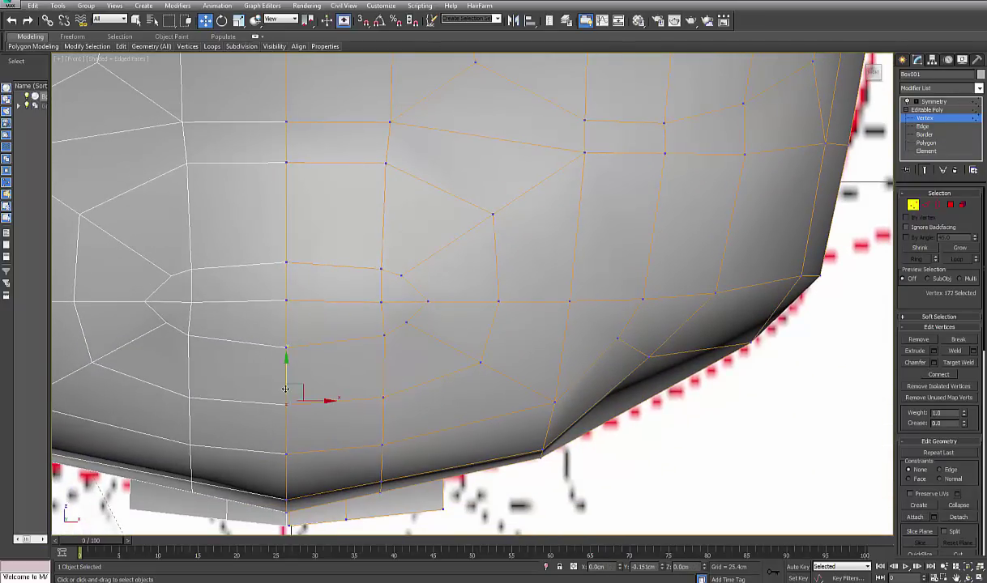
drag(285, 389, 286, 397)
middle_drag(472, 325, 456, 364)
click(483, 340)
drag(503, 340, 520, 341)
- Raise the two vertices above the mouth loop, shifting the off-centre one slightly outward from the centreline
scroll(458, 296, down, 3)
middle_drag(457, 293, 522, 355)
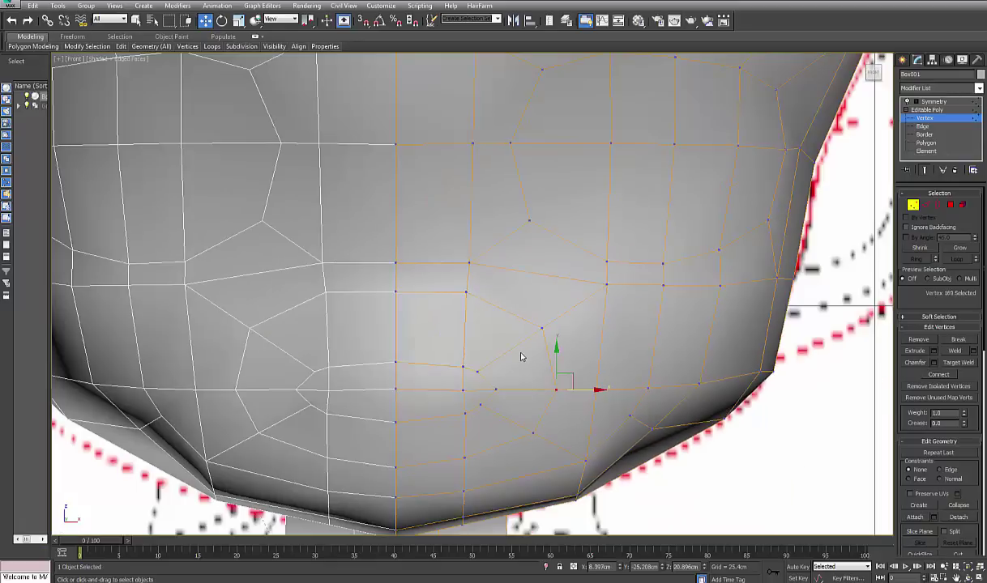
middle_drag(558, 296, 562, 357)
click(474, 324)
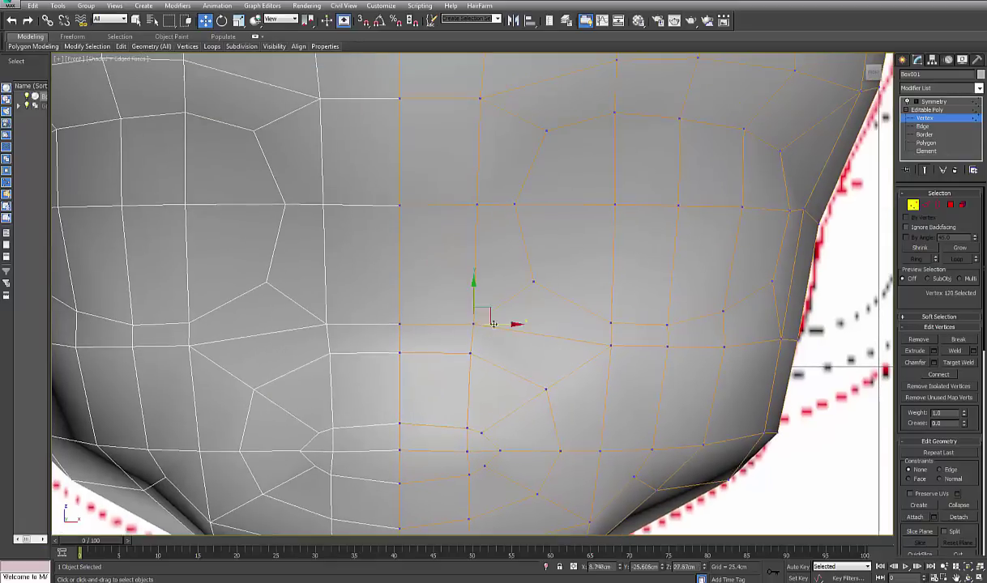
drag(498, 324, 490, 288)
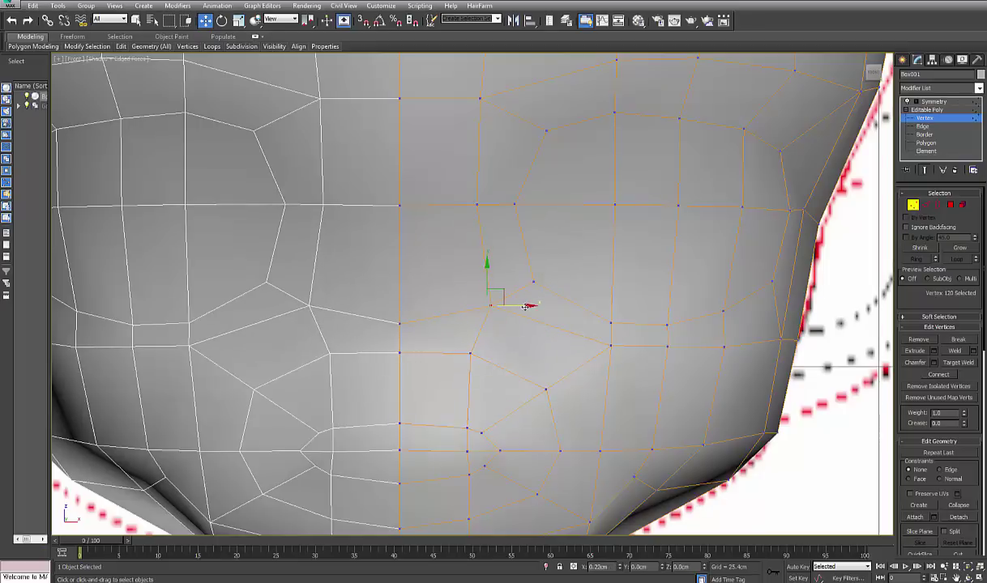
click(400, 323)
drag(401, 281, 400, 252)
middle_drag(447, 364, 445, 326)
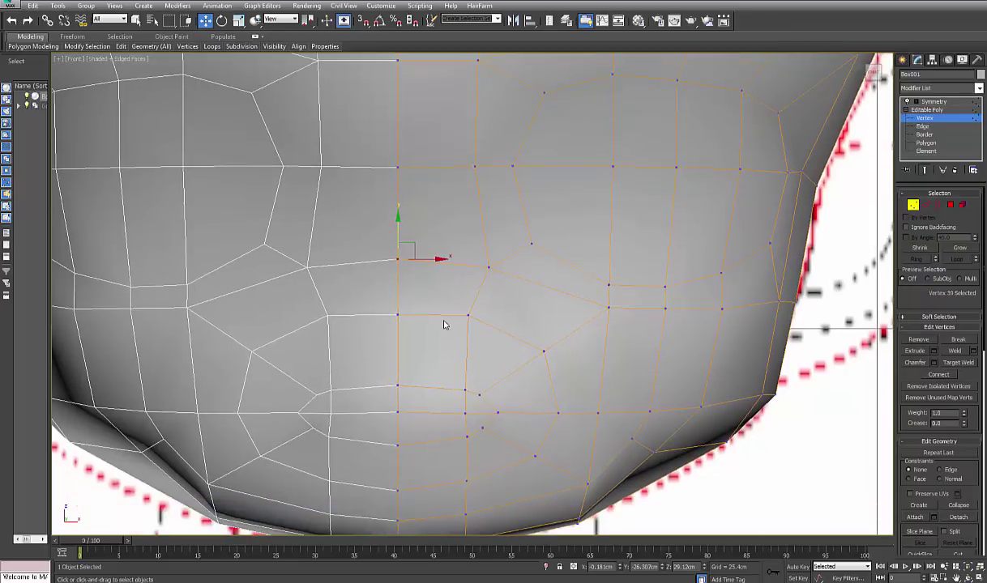
- In the perspective view, connect the ring of edges outside the mouth loop to add another surrounding edge loop
key(alt+w)
middle_click(525, 324)
key(alt+w)
middle_drag(524, 322, 515, 328)
key(alt+w)
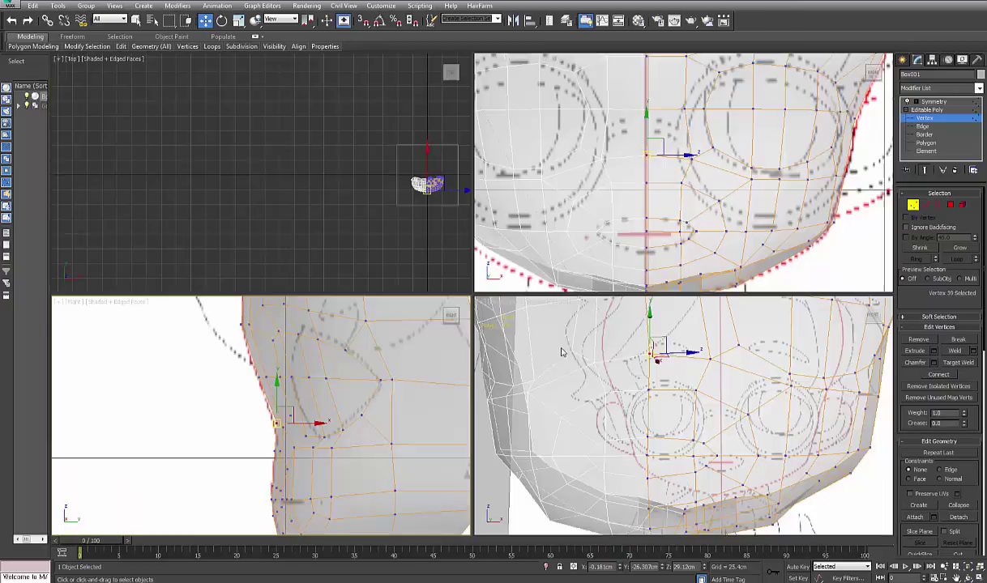
middle_click(598, 371)
key(alt+x)
key(alt+w)
alt+middle_drag(599, 374, 581, 370)
click(925, 205)
key(2)
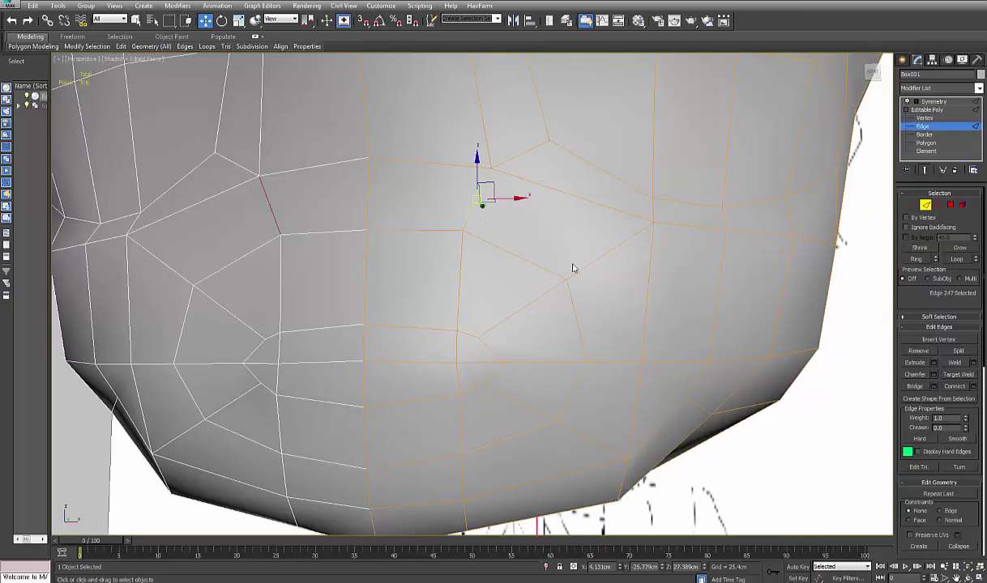
click(963, 388)
middle_drag(699, 334, 719, 323)
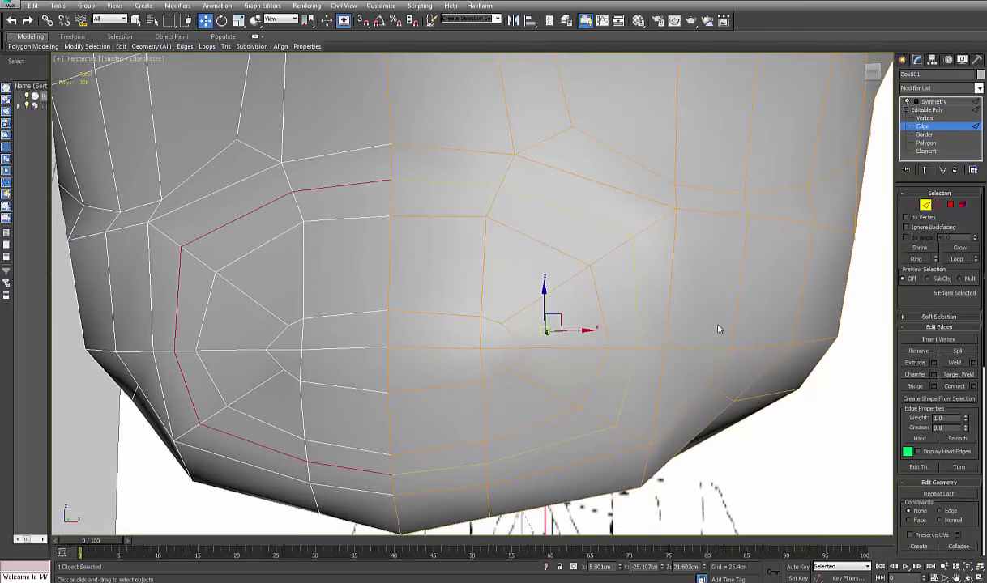
- With the Edge constraint enabled, slide the side and upper vertices of the inner mouth loop inward towards the lips
click(912, 205)
middle_drag(585, 404, 608, 405)
drag(602, 408, 585, 400)
click(633, 350)
drag(657, 350, 632, 350)
drag(612, 268, 592, 276)
middle_drag(497, 240, 595, 295)
drag(605, 273, 594, 273)
click(511, 274)
drag(508, 249, 509, 271)
middle_drag(516, 341, 532, 297)
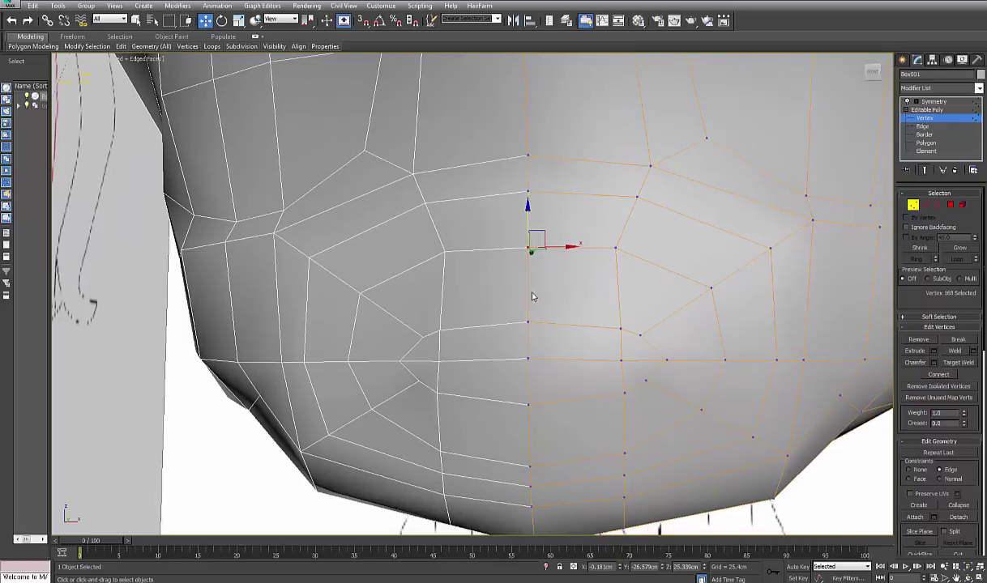
- Slide the inner mouth loop's lower vertices on the centreline and neighbouring vertical edge up towards the lower lip
click(530, 468)
drag(530, 443, 529, 430)
click(623, 455)
drag(624, 429, 624, 409)
click(526, 455)
middle_drag(598, 354, 590, 372)
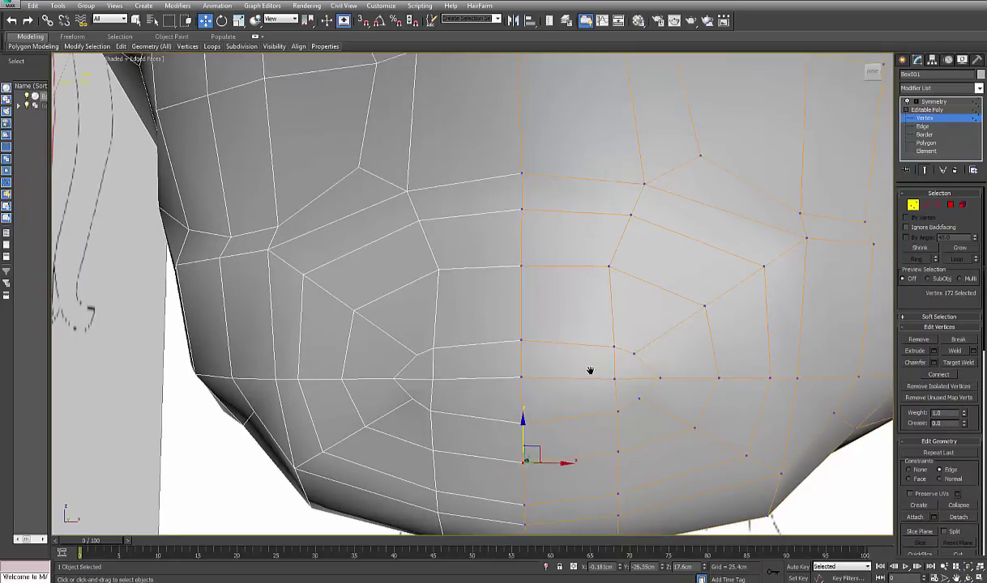
- In the front view, nudge the upper mouth-corner vertex and move the off-centre vertex above the mouth loops outward
click(632, 354)
scroll(631, 353, down, 3)
alt+middle_drag(679, 346, 693, 348)
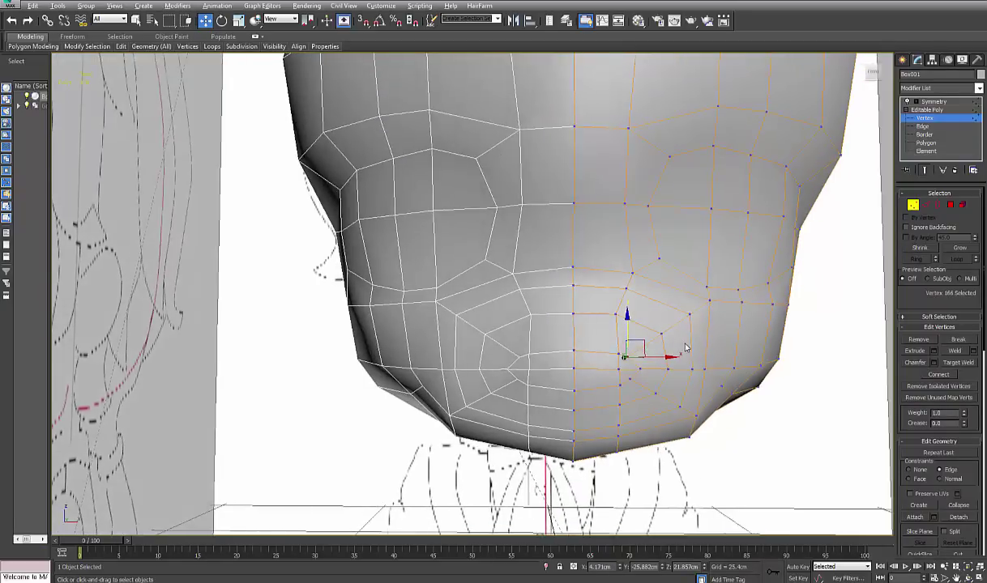
key(alt+w)
middle_click(648, 268)
key(alt+w)
middle_drag(613, 300, 645, 278)
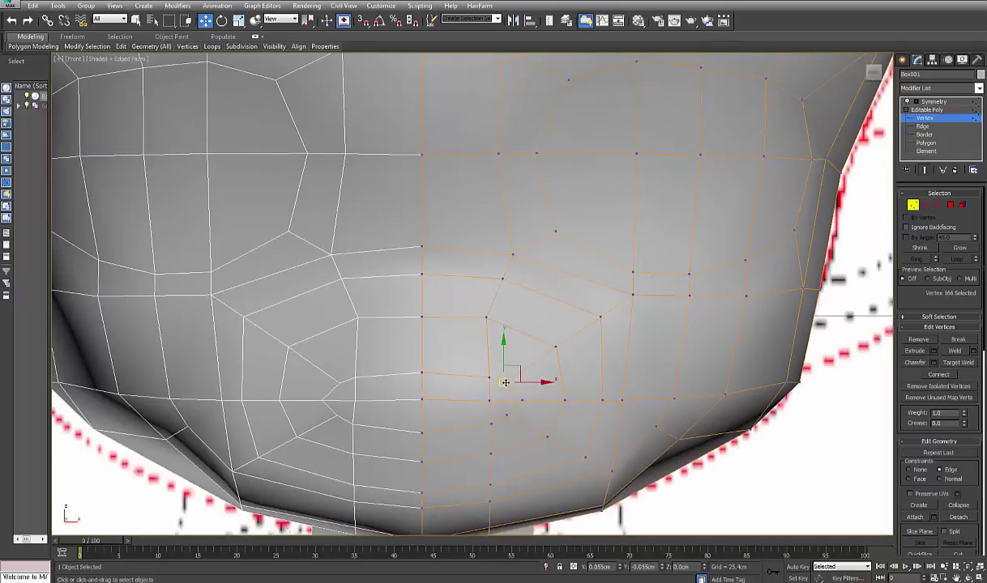
middle_drag(503, 354, 519, 375)
click(501, 337)
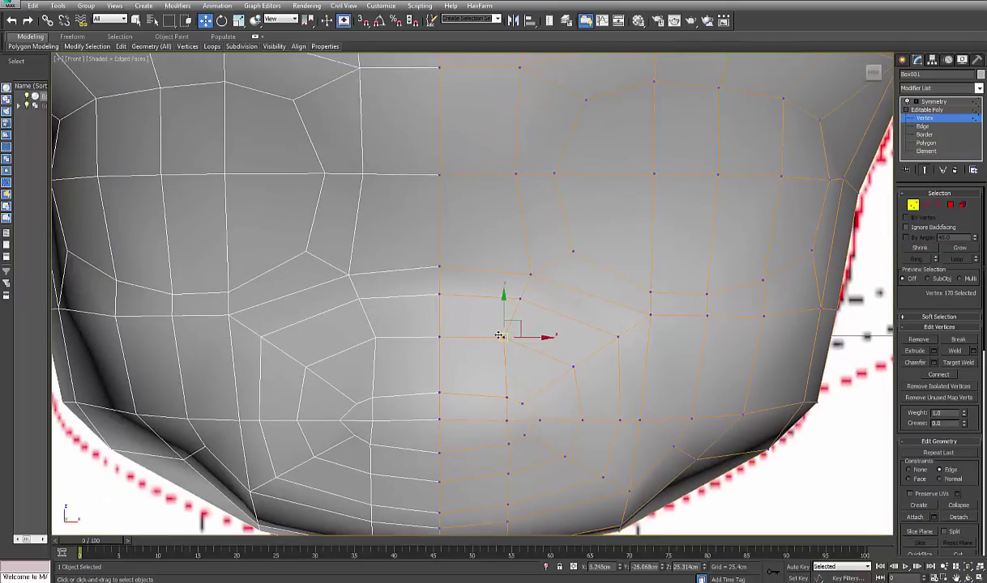
click(531, 277)
drag(550, 276, 584, 277)
middle_drag(517, 337, 534, 312)
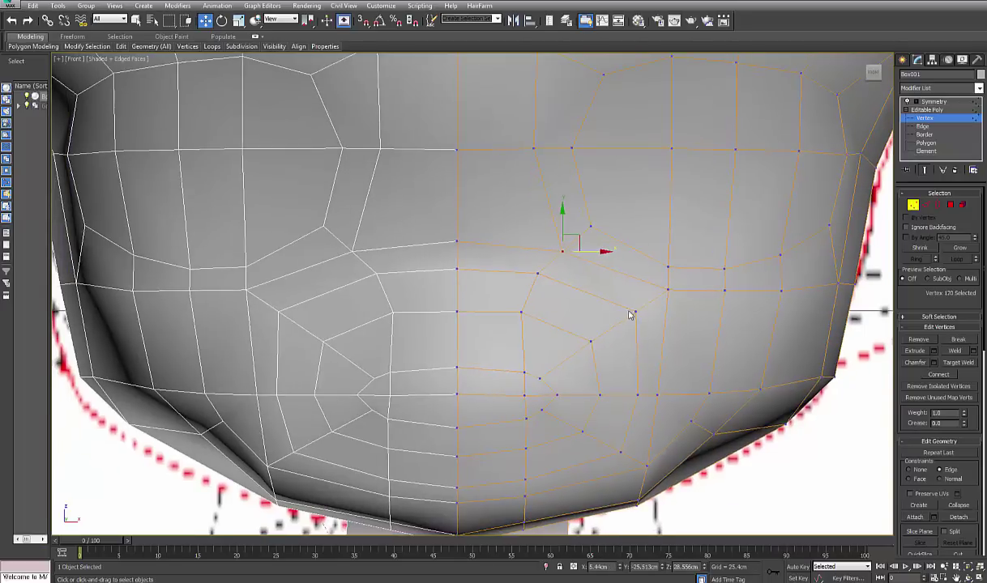
- Slide the cheek vertex just outside the mouth loops outward at mouth level and lower the lower-cheek vertex slightly
middle_drag(658, 363, 629, 327)
click(628, 359)
drag(646, 360, 658, 362)
middle_drag(656, 370, 646, 315)
click(653, 330)
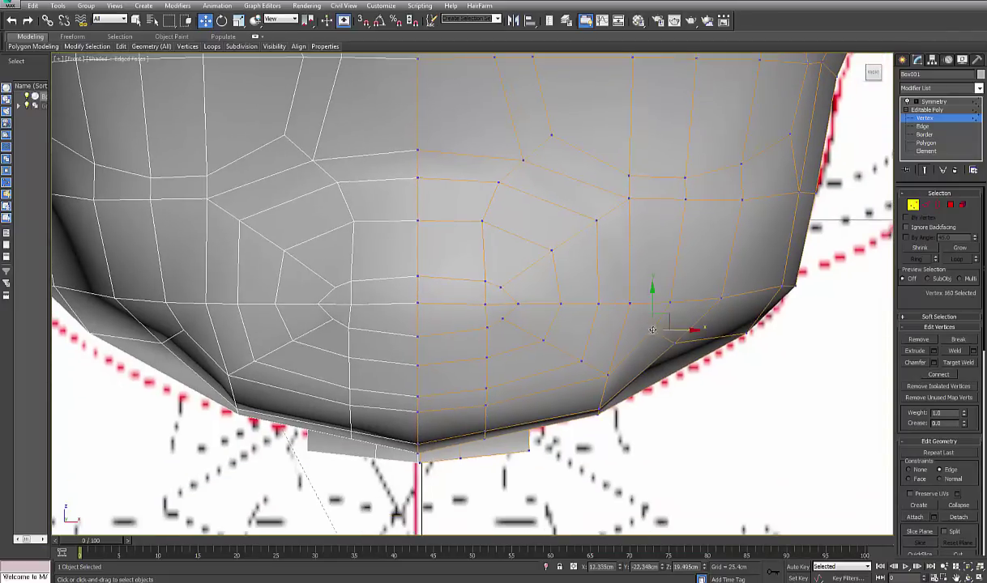
scroll(609, 327, down, 4)
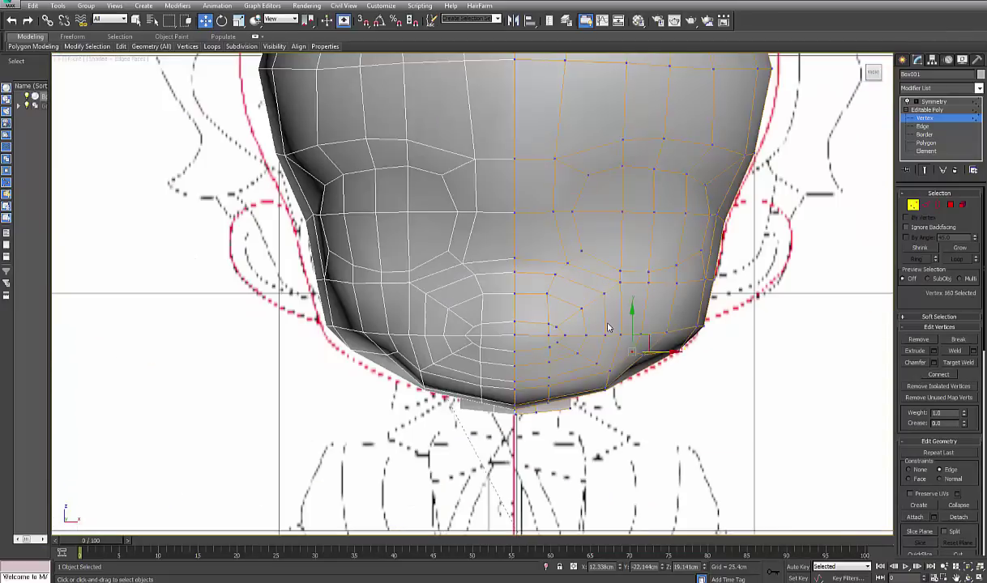
- In the side view, turn off the Edge constraint and align the vertices between nose and upper lip with the red outline
scroll(531, 331, up, 2)
key(r)
key(alt+x)
scroll(528, 344, up, 2)
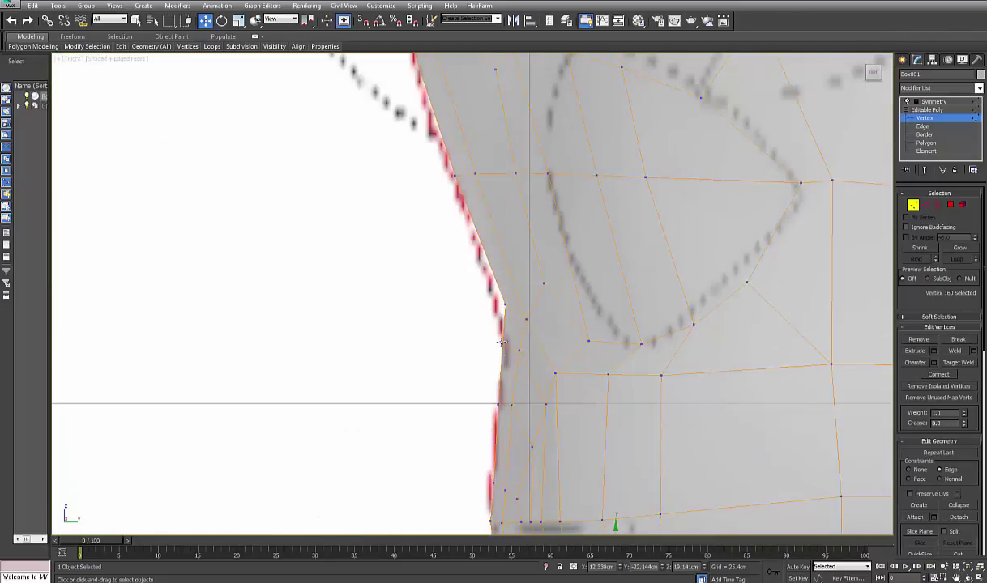
drag(498, 339, 524, 357)
click(504, 306)
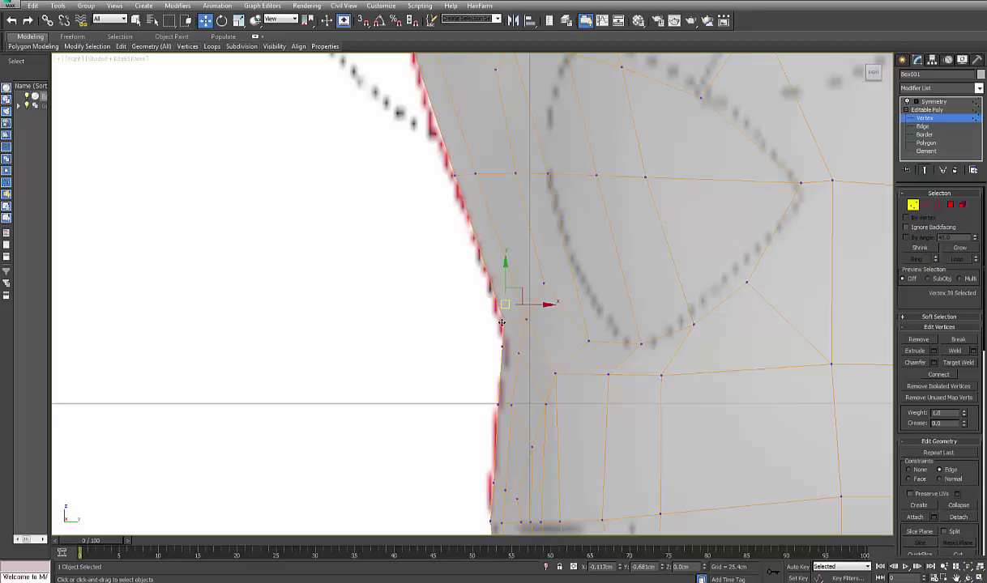
click(525, 317)
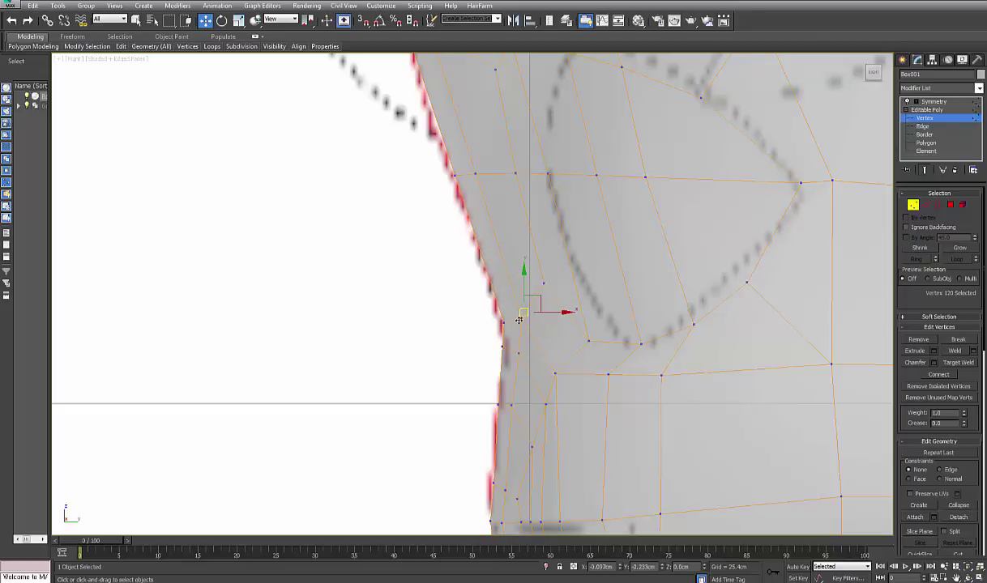
scroll(518, 320, down, 3)
scroll(504, 366, up, 4)
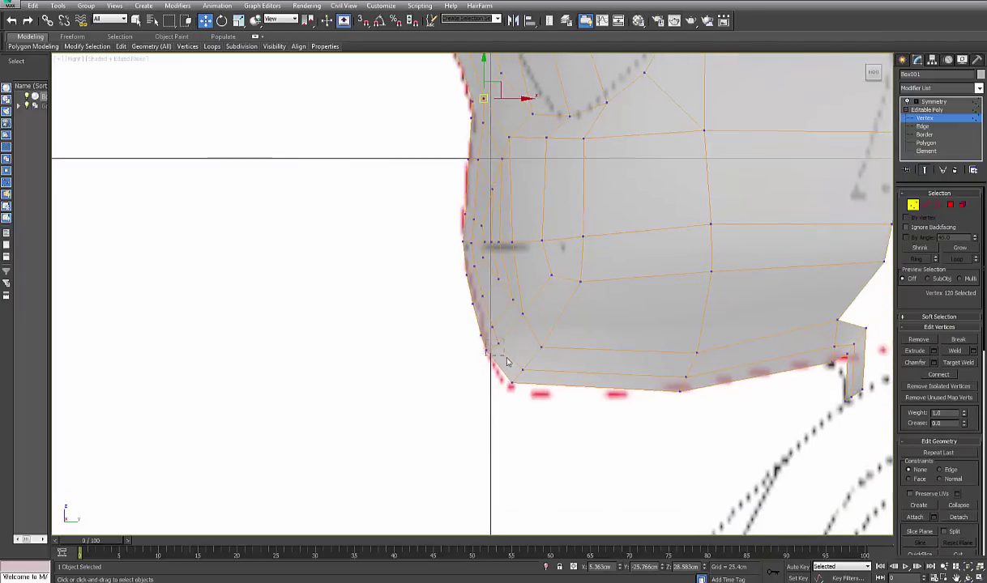
- In the side view, align the front chin vertices with the red outline, shift the underside vertices back and lower the vertex below the mouth
drag(508, 362, 505, 361)
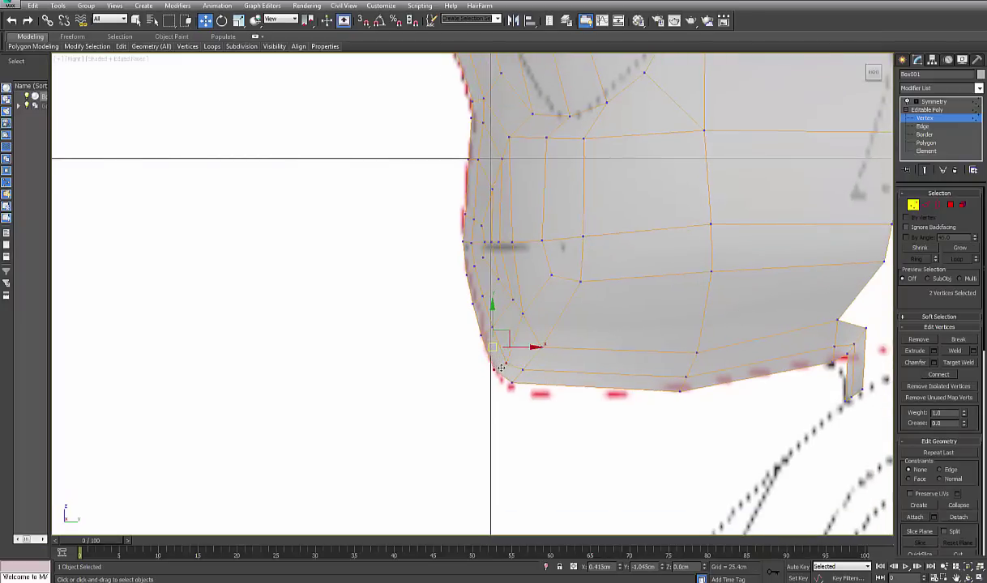
click(484, 361)
drag(503, 368, 531, 390)
drag(524, 370, 552, 352)
middle_drag(506, 302, 520, 330)
click(514, 310)
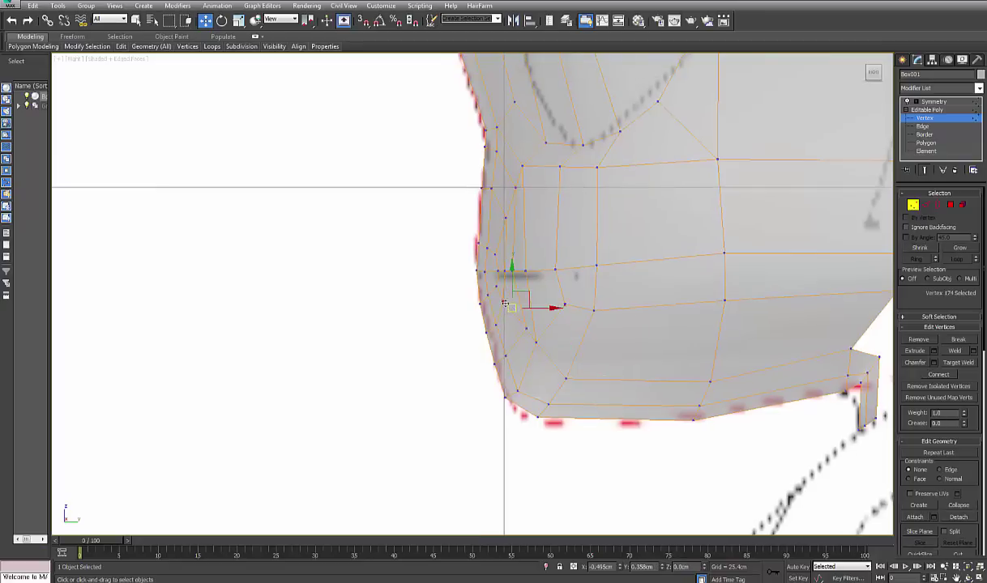
mouse_move(513, 310)
mouse_down()
mouse_move(504, 304)
mouse_move(515, 320)
mouse_up()
click(536, 344)
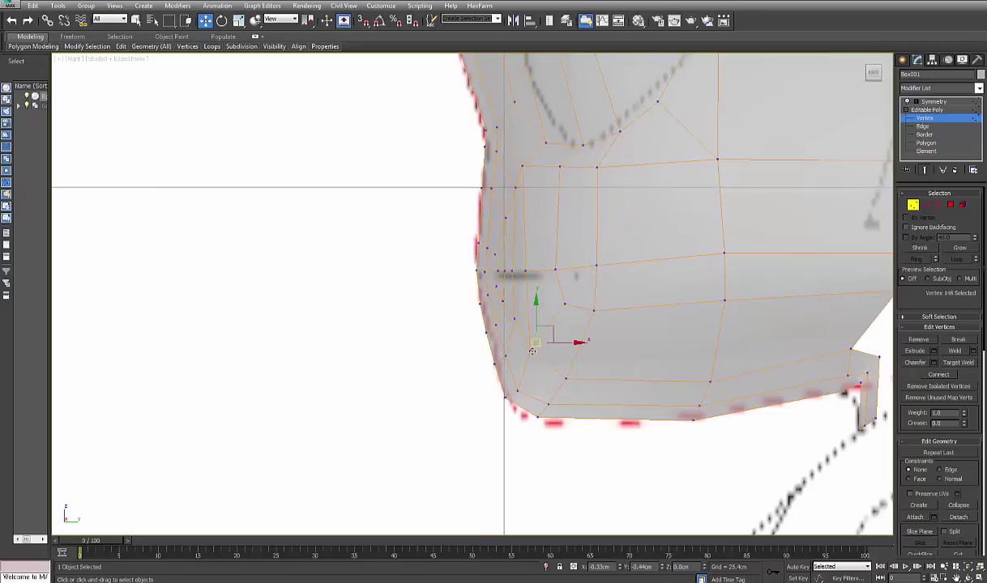
- In the perspective view, pull the vertices beside and above the mouth corner slightly forward, including a pair of neighbouring vertices moved together
mouse_move(532, 351)
alt+middle_down()
mouse_move(586, 342)
mouse_move(592, 371)
alt+middle_up()
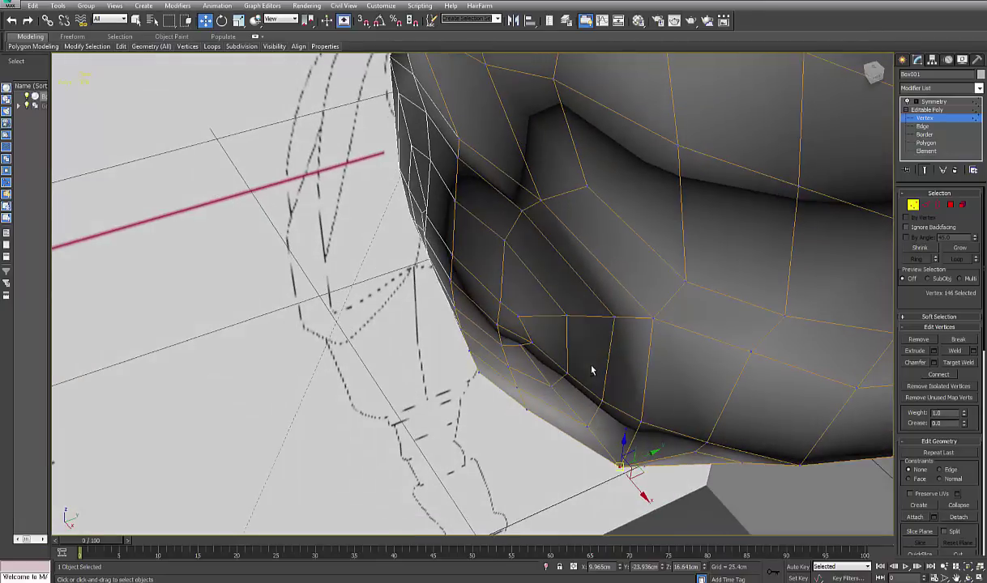
click(567, 315)
drag(589, 311, 577, 314)
click(504, 242)
drag(519, 237, 510, 242)
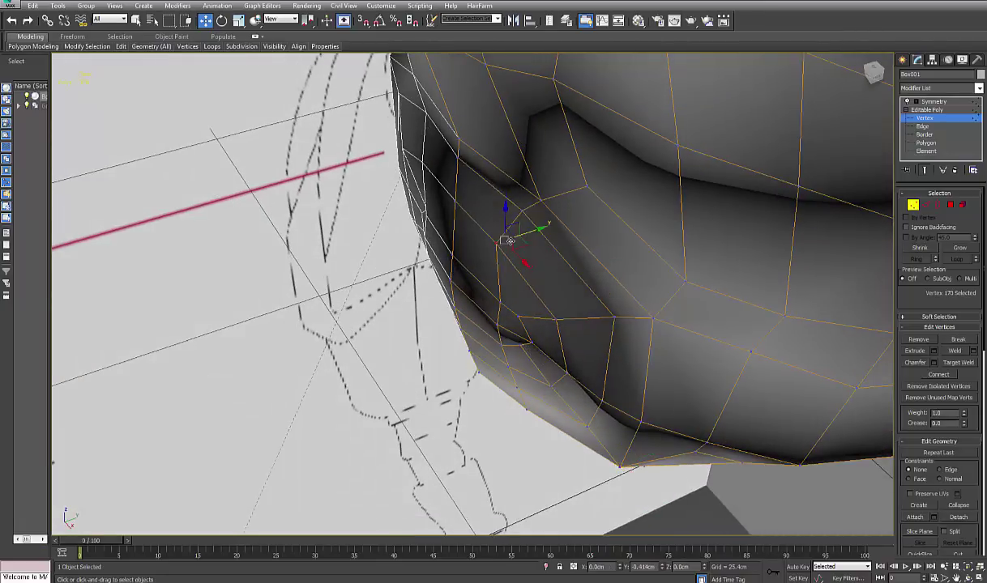
alt+middle_drag(510, 241, 595, 294)
click(523, 254)
ctrl+click(532, 284)
drag(556, 258, 551, 264)
- Finish the cut from the nose loop towards the inner eye and spread the loop's off-centre upper and lower vertices outward using the Face constraint
mouse_move(551, 263)
alt+middle_down()
mouse_move(586, 218)
mouse_move(567, 238)
mouse_move(561, 278)
alt+middle_up()
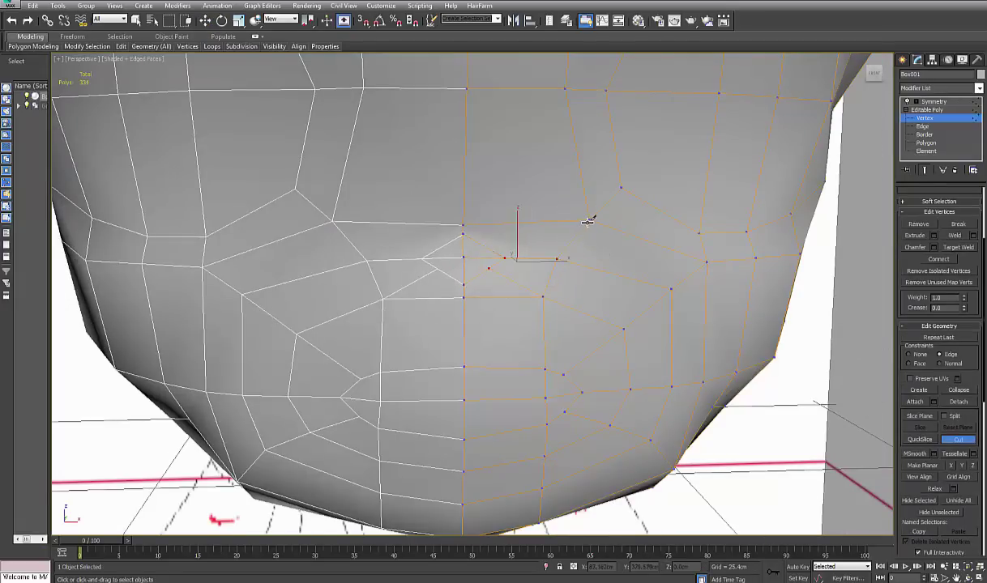
key(w)
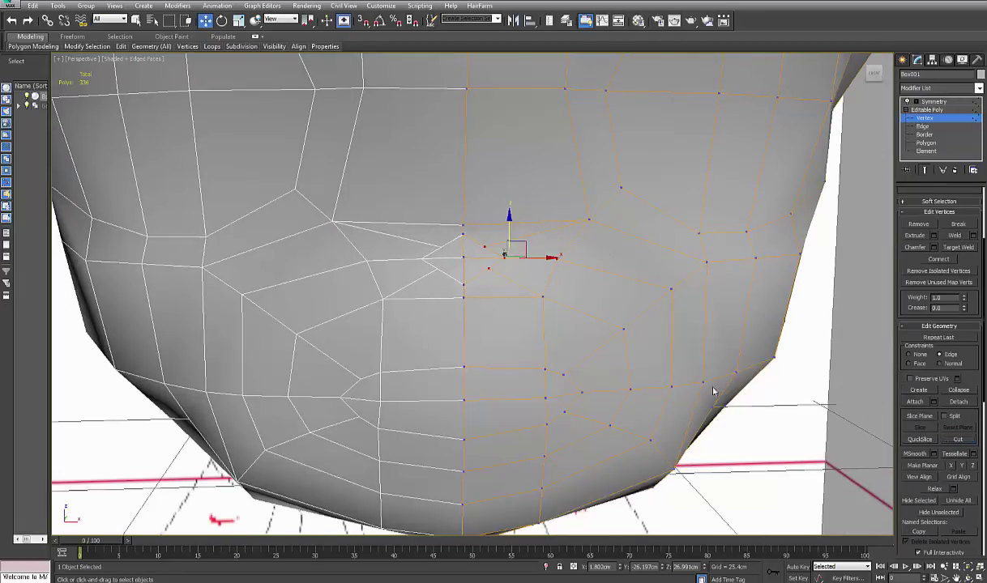
scroll(478, 280, up, 6)
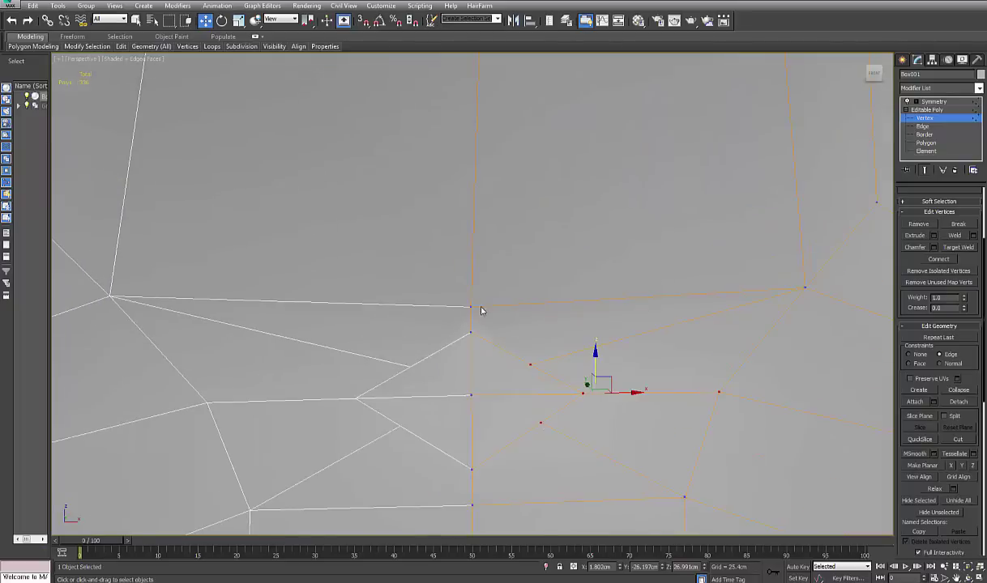
middle_drag(478, 346, 461, 306)
click(515, 325)
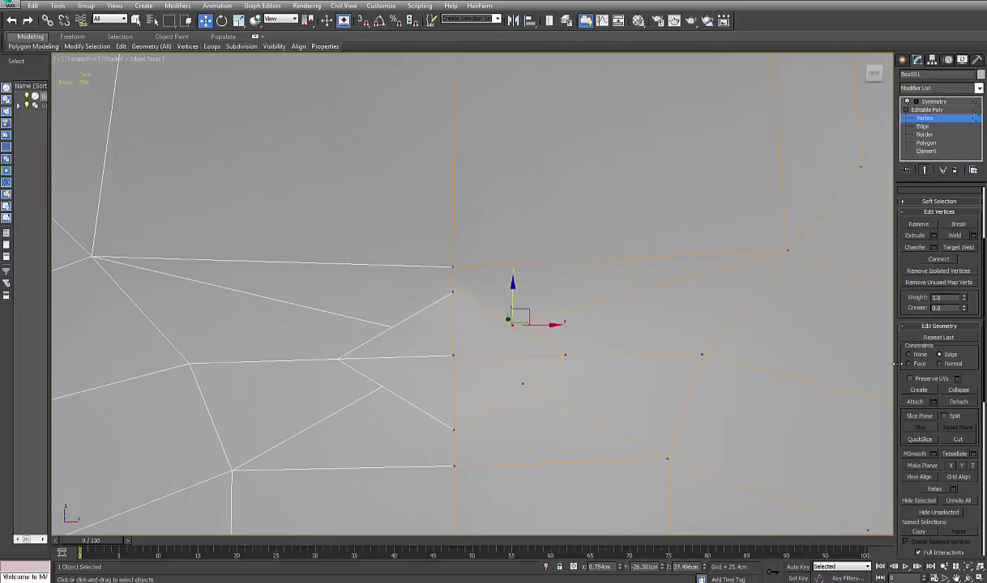
drag(520, 318, 532, 301)
middle_drag(535, 359, 525, 232)
click(513, 257)
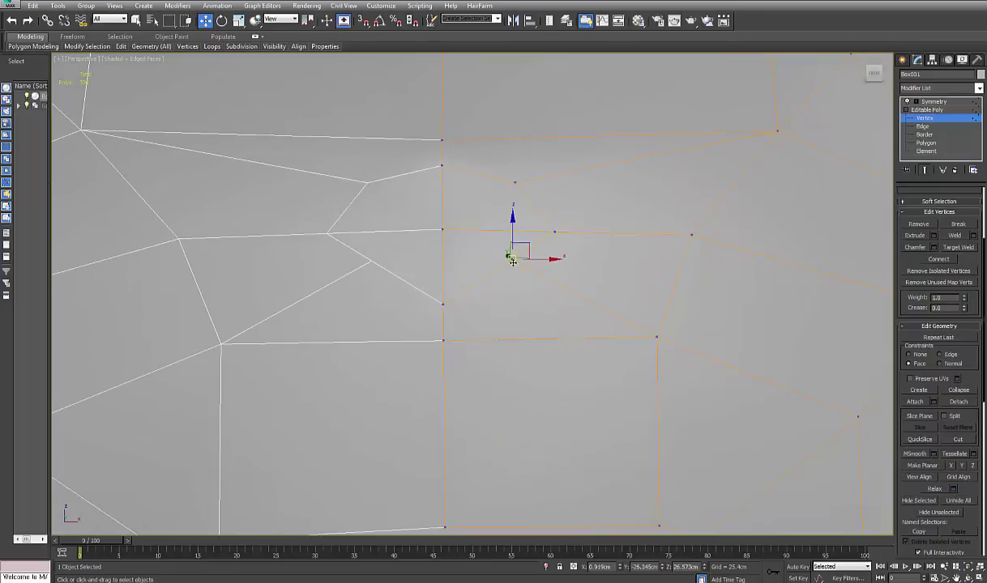
drag(523, 245, 536, 274)
middle_drag(498, 296, 498, 321)
- In the front view, make the mesh see-through and lower the nose loop's centreline vertices and the vertices directly beneath the nose
key(alt+w)
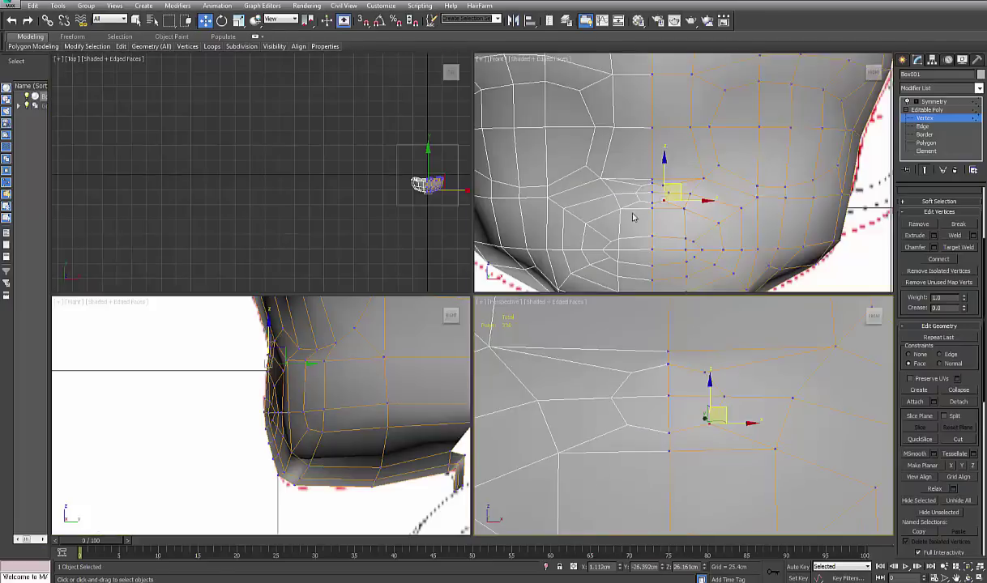
key(alt+x)
middle_drag(608, 251, 602, 244)
key(alt+w)
scroll(375, 266, up, 3)
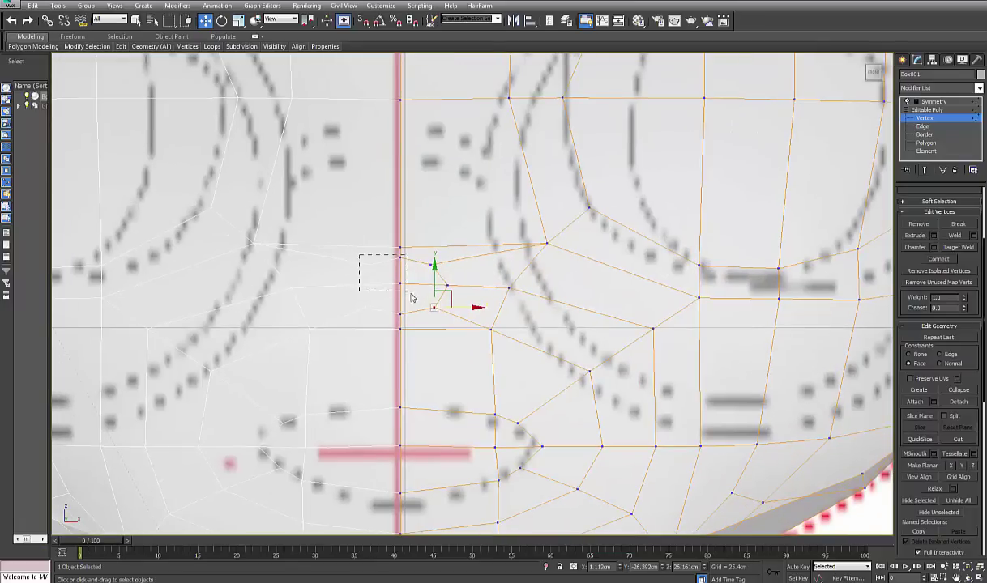
drag(411, 295, 440, 318)
drag(414, 263, 400, 312)
click(396, 333)
click(399, 332)
middle_drag(463, 346, 457, 300)
click(486, 286)
drag(489, 280, 495, 297)
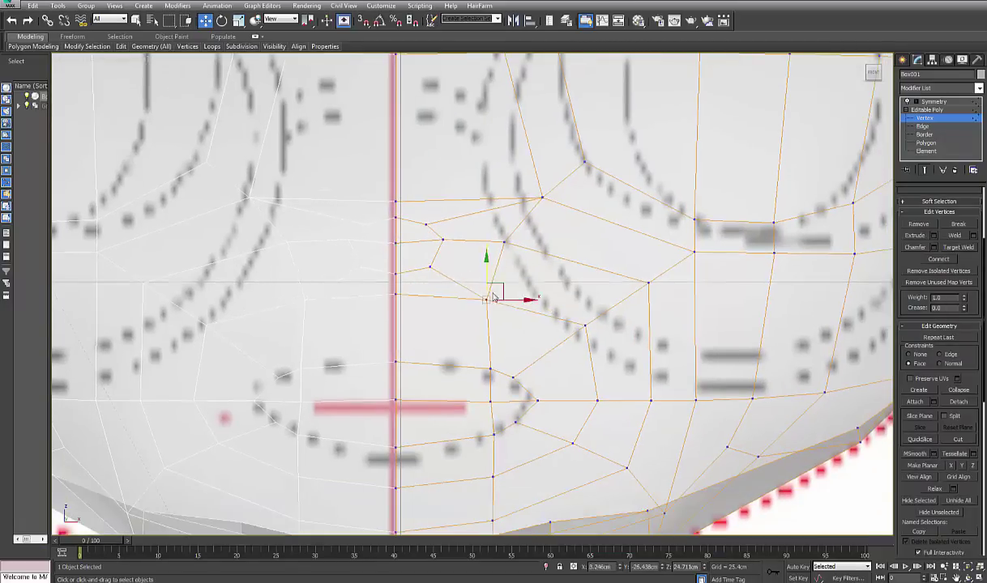
- Move the two cheek vertices beside the nose inward and down, and the vertex between nose and eye inward and up
middle_drag(492, 297, 480, 261)
click(570, 291)
drag(560, 299, 616, 264)
middle_drag(616, 264, 661, 370)
drag(573, 265, 543, 249)
middle_drag(589, 278, 567, 321)
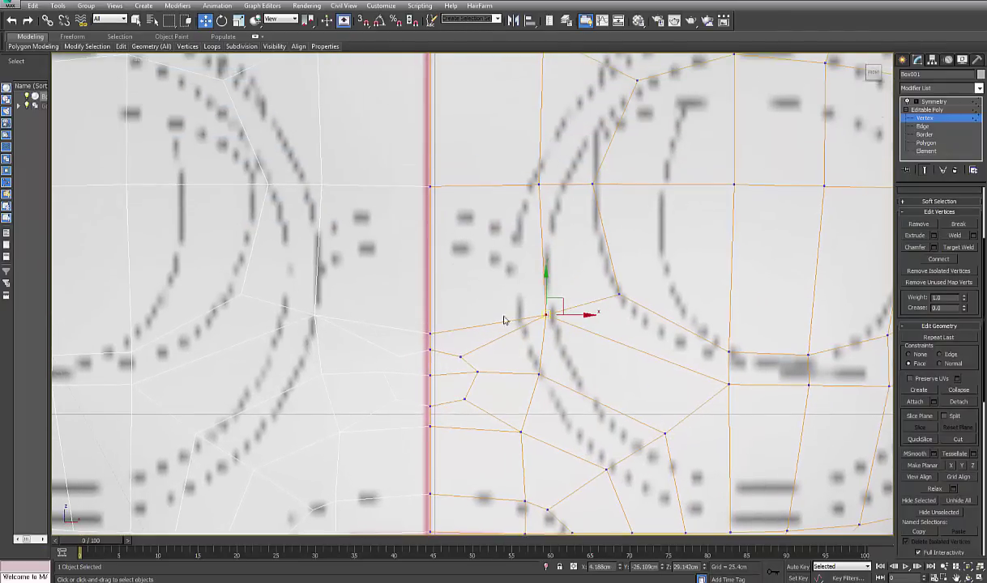
- Raise the centreline vertex above the nose towards the level of the inner-eye vertex beside it
click(430, 329)
key(alt+w)
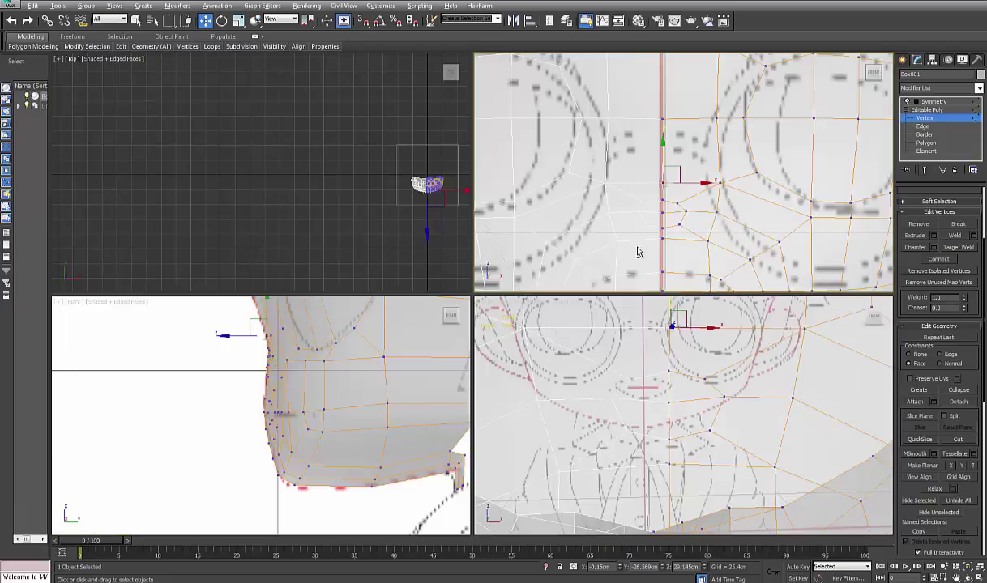
key(alt+w)
scroll(502, 284, down, 5)
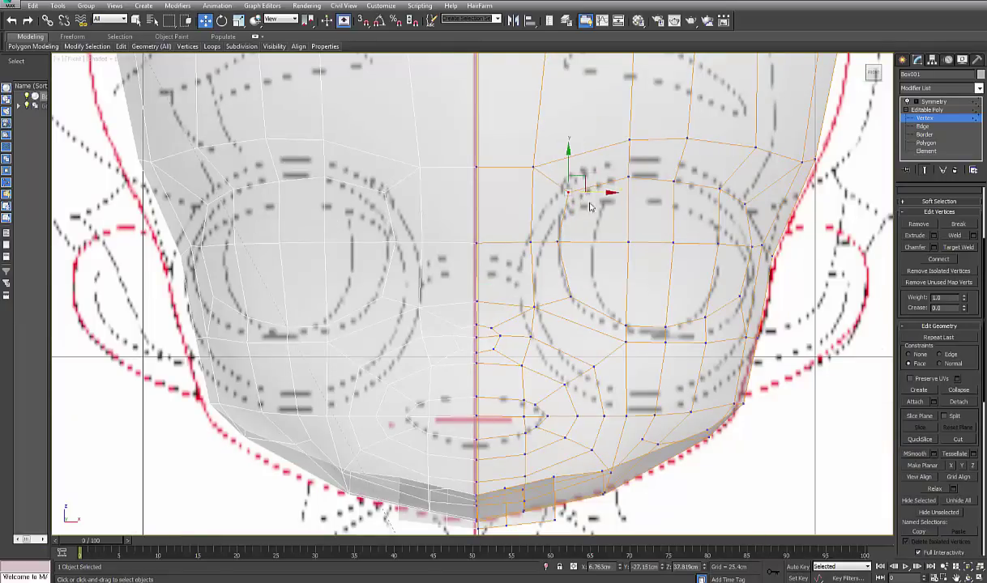
middle_drag(603, 279, 539, 295)
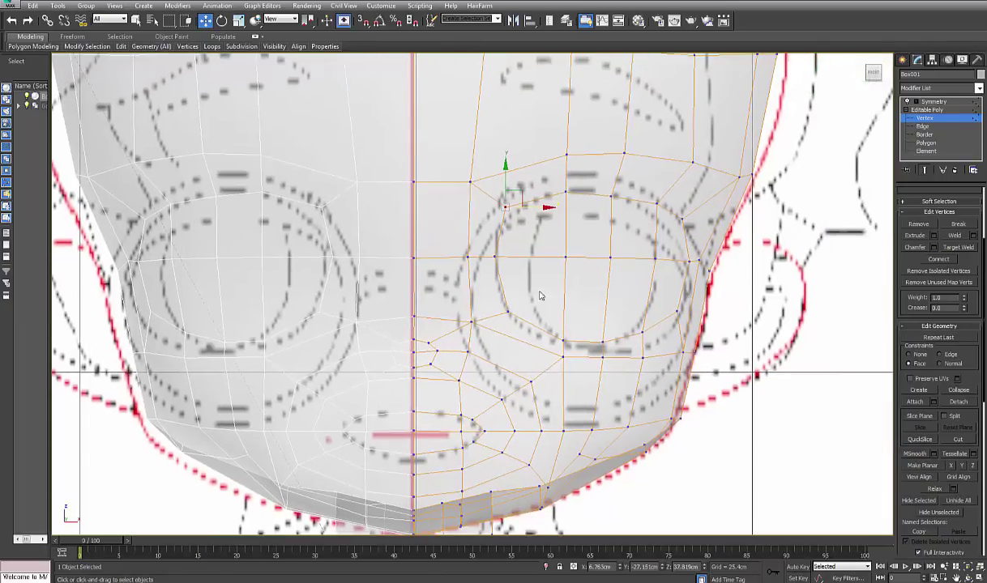
- Shift the inner vertex at the top of the eye loop and the brow vertex above it towards the centreline
click(561, 359)
middle_drag(567, 321, 567, 361)
mouse_move(555, 195)
mouse_down()
mouse_move(575, 238)
mouse_move(561, 225)
mouse_move(617, 231)
mouse_move(555, 194)
mouse_up()
click(566, 232)
middle_drag(581, 179, 595, 342)
- Move the two forehead vertices above the eye inward to straighten their vertical edge line
click(586, 250)
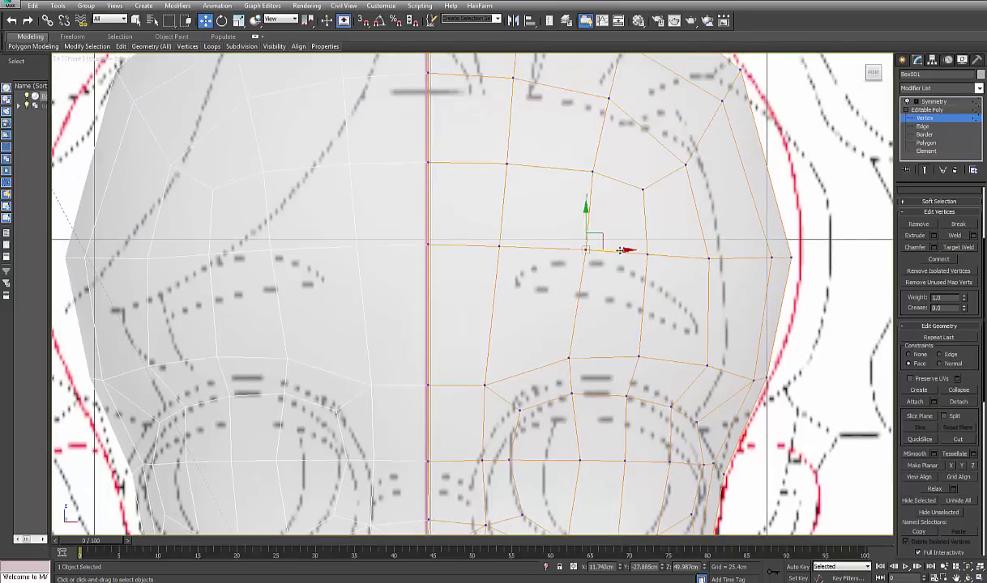
drag(620, 250, 607, 250)
middle_drag(601, 214, 603, 243)
drag(573, 189, 600, 209)
drag(594, 200, 573, 194)
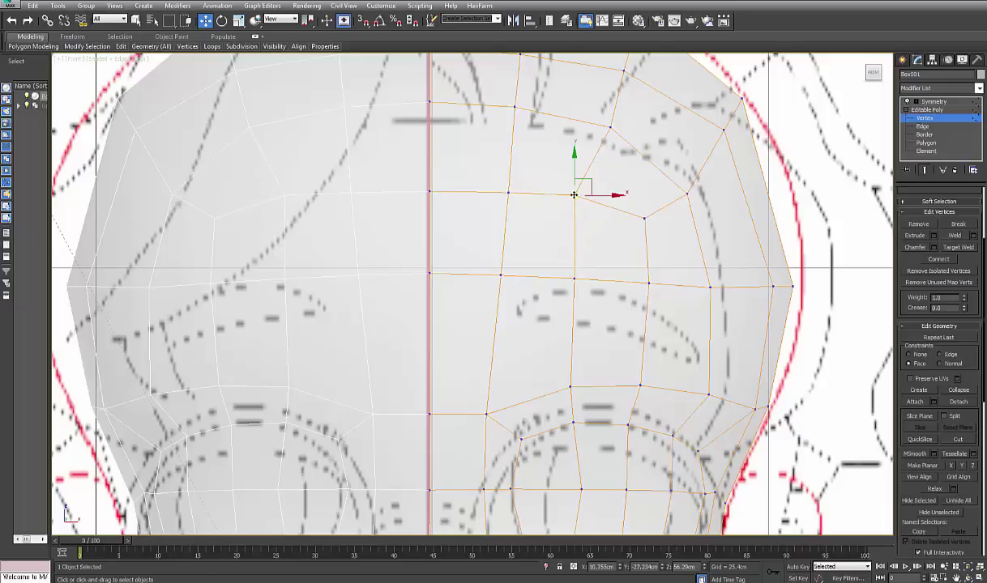
- Slide the forehead vertices nearest the centreline inward with the Edge constraint and nudge the middle forehead vertex beside them to match
click(508, 193)
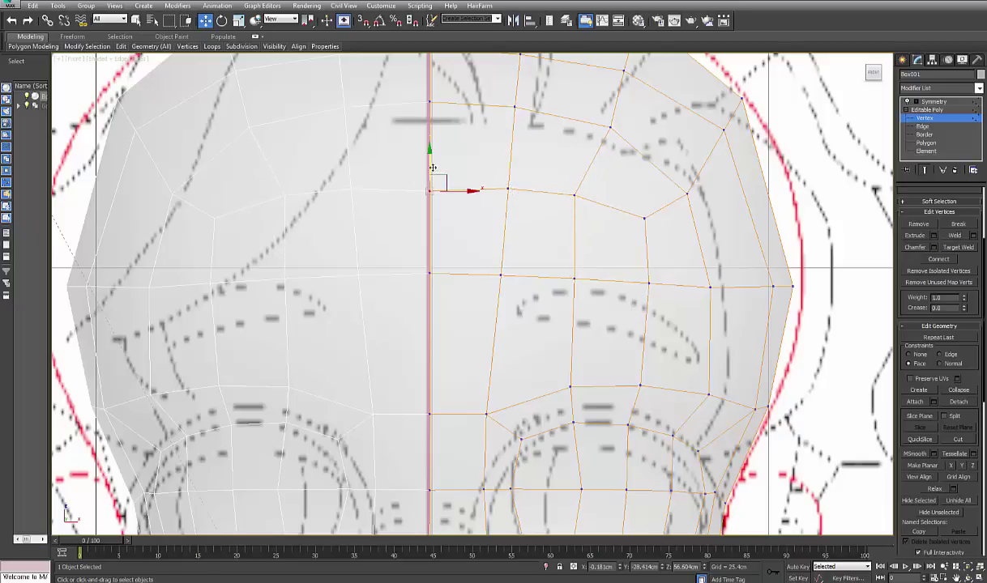
click(509, 190)
drag(536, 190, 527, 188)
drag(486, 262, 527, 276)
middle_drag(556, 351, 532, 325)
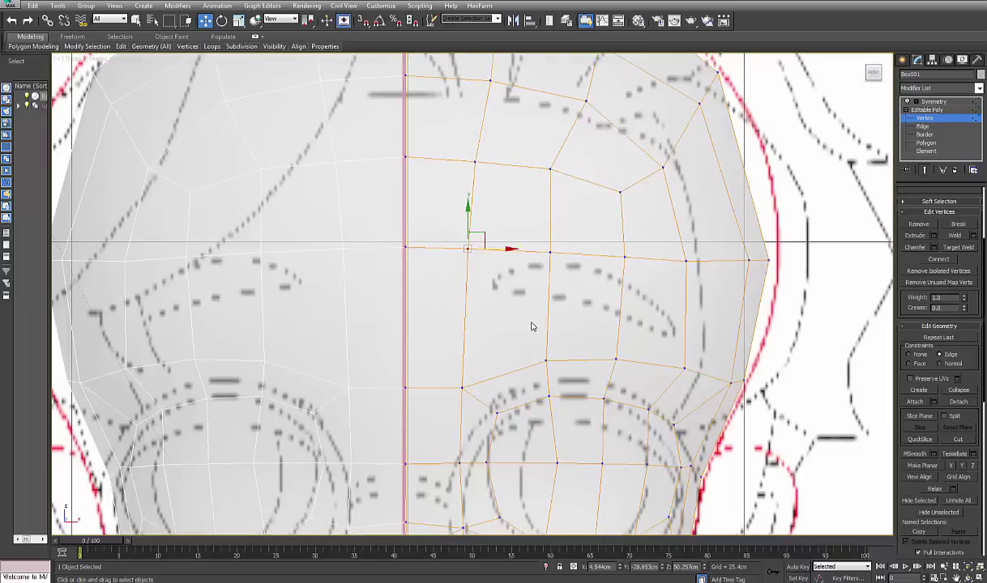
drag(535, 230, 576, 252)
middle_drag(552, 323, 536, 249)
- Fine-tune the inner brow vertex above the eye and the eye loop's outer upper vertex
click(532, 288)
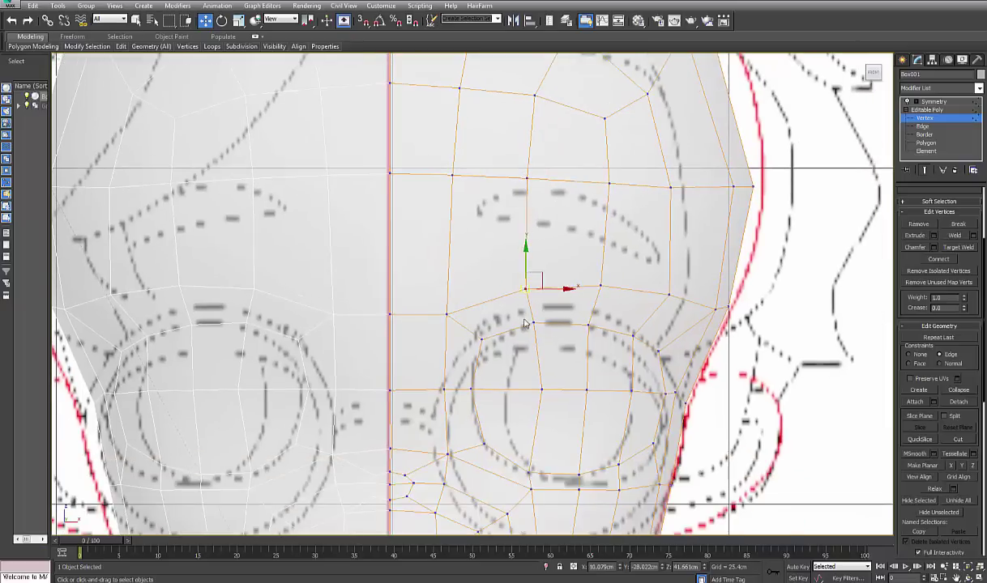
middle_drag(524, 323, 481, 226)
click(617, 251)
drag(615, 247, 615, 248)
middle_drag(588, 361, 577, 290)
- Lower the bottom vertices of the inner and outer eye loops to round them along the lower eye outline
drag(549, 288, 579, 337)
scroll(597, 348, up, 3)
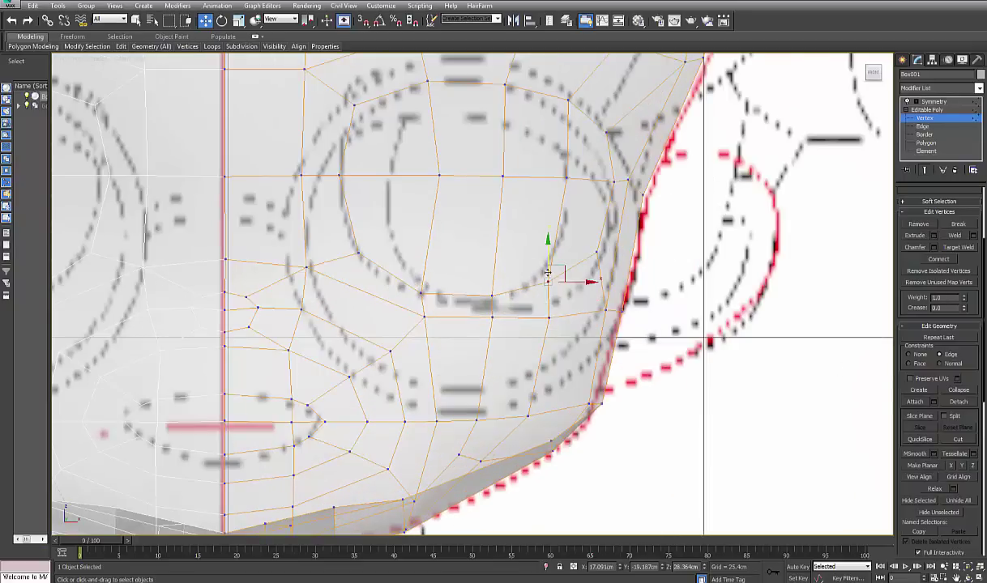
drag(580, 301, 416, 322)
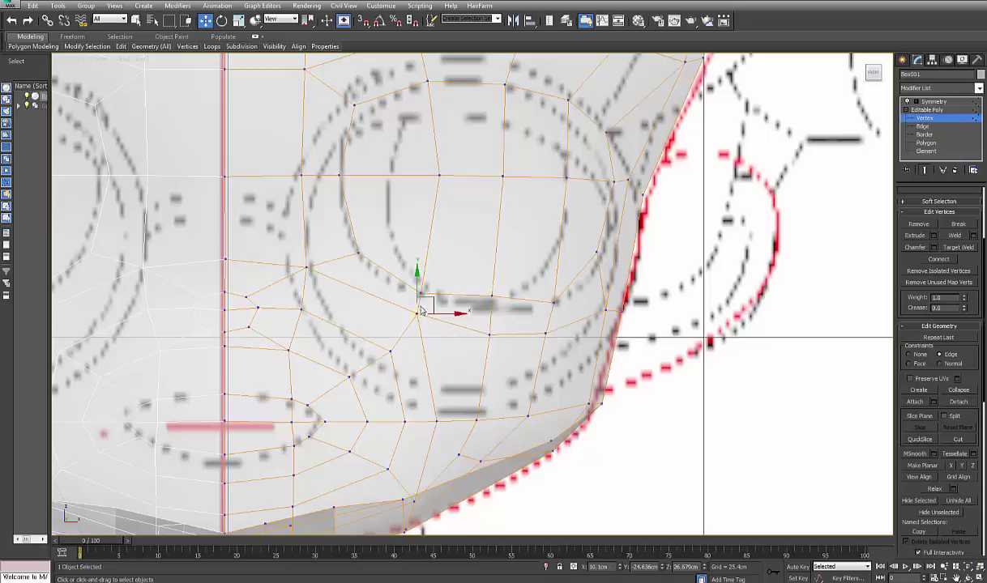
drag(491, 294, 491, 306)
middle_drag(693, 350, 669, 360)
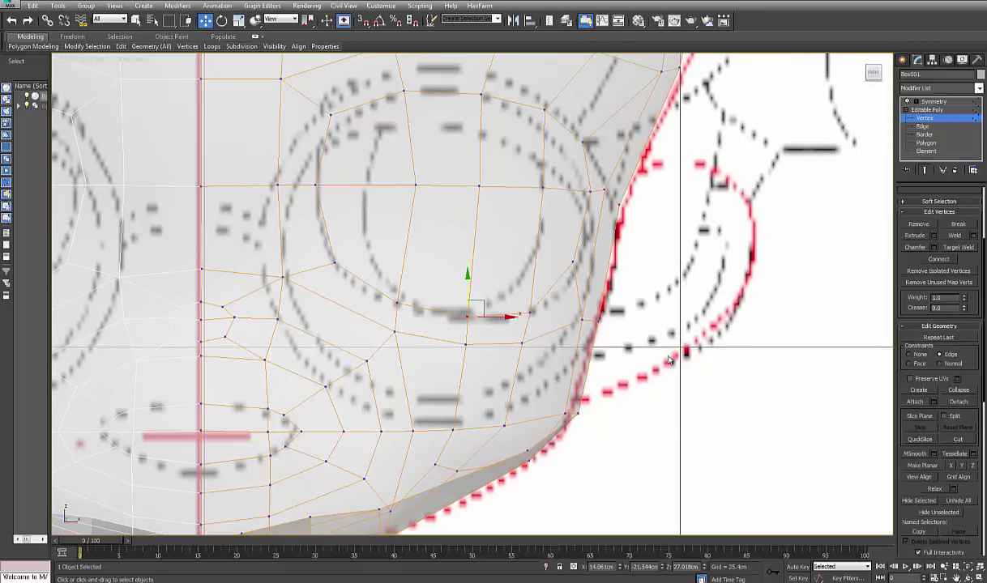
- Set the constraint to None, lower the eye loop's outer lower vertex and move the vertex beside the outer eye corner outward
click(918, 359)
middle_drag(576, 263, 572, 287)
click(571, 287)
drag(571, 287, 572, 293)
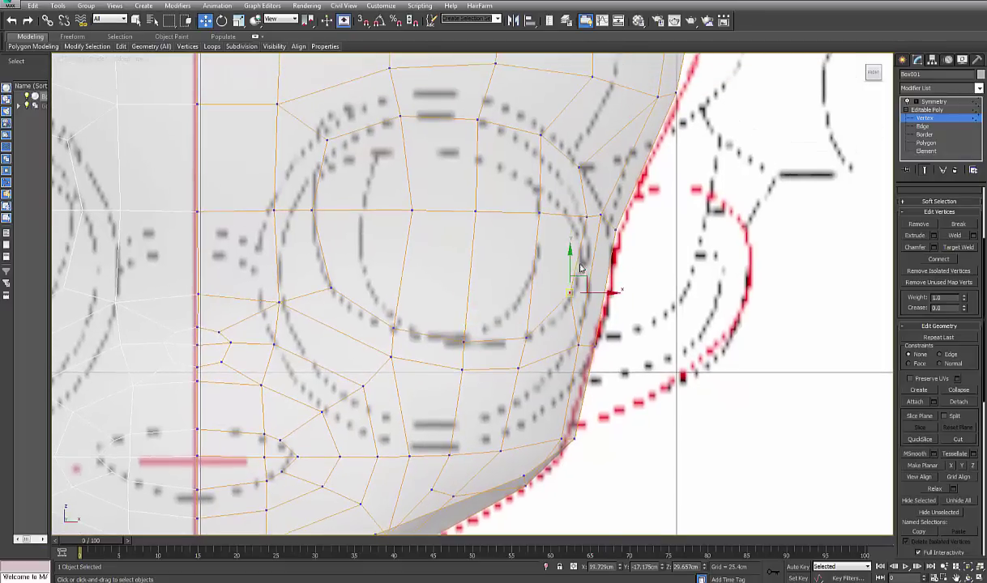
middle_drag(590, 228, 585, 273)
scroll(585, 273, down, 3)
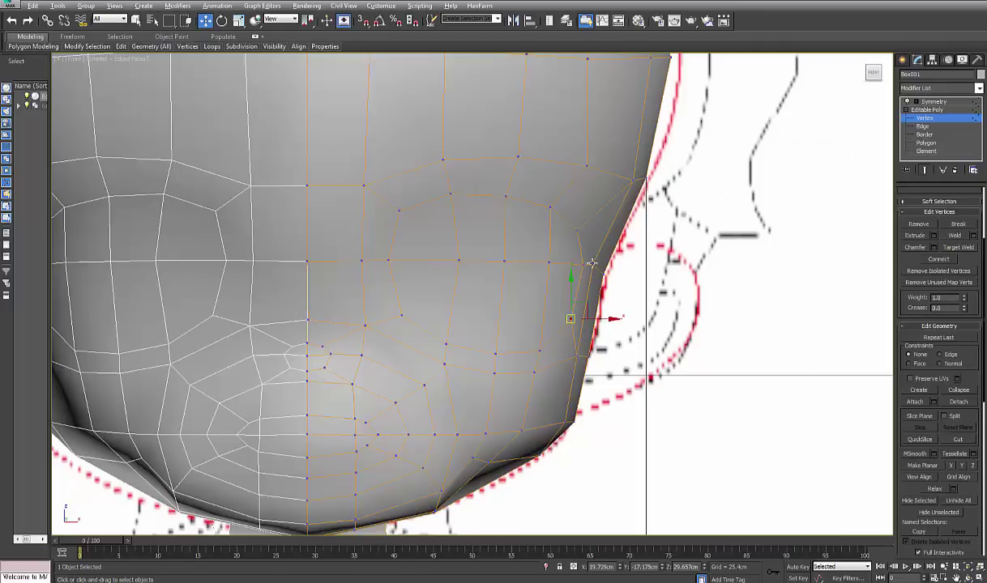
click(592, 261)
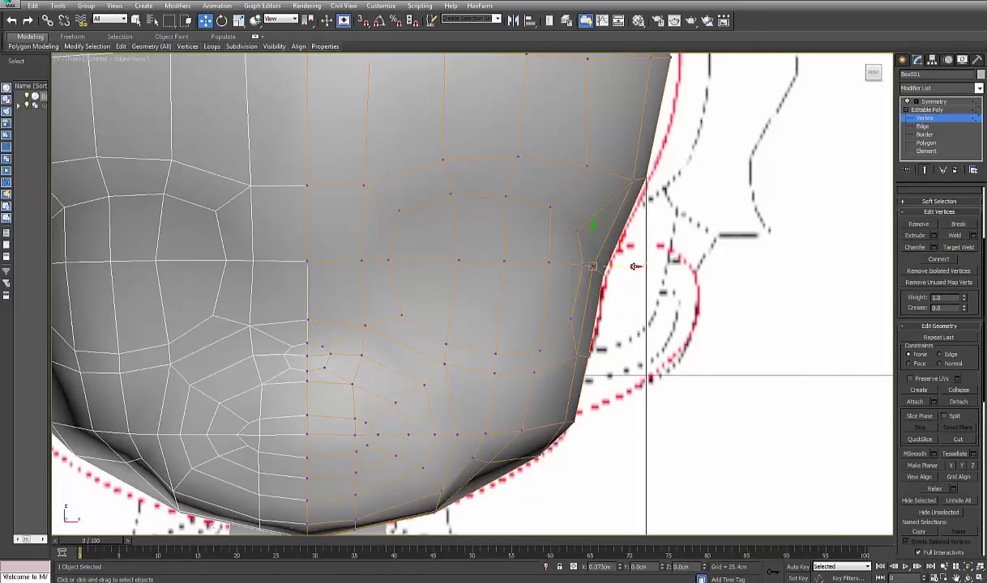
drag(634, 267, 639, 266)
- Select the two nose polygons beside the centreline and extrude them a short distance outward from the face
scroll(584, 329, down, 3)
middle_drag(558, 322, 615, 326)
middle_drag(552, 365, 604, 356)
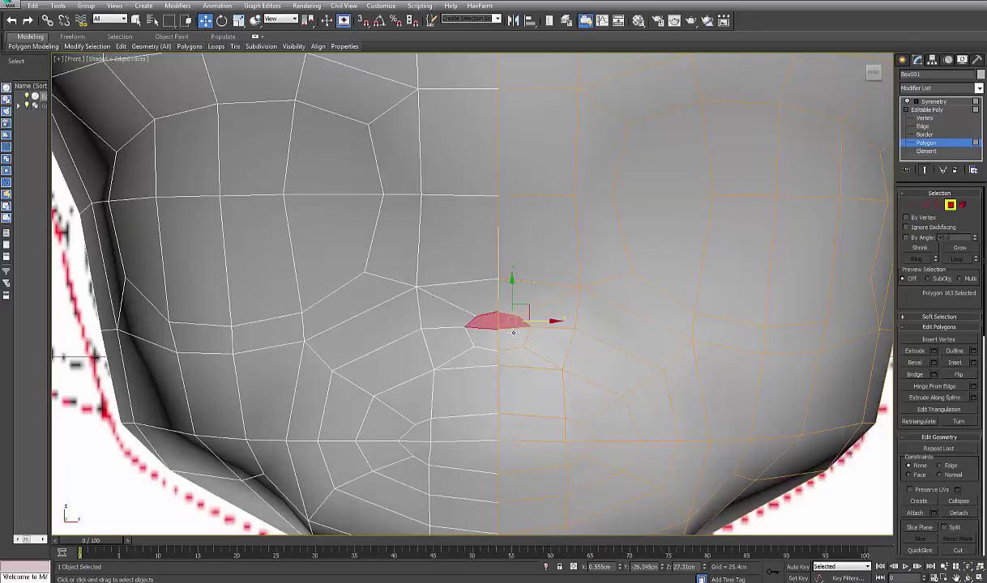
ctrl+click(513, 333)
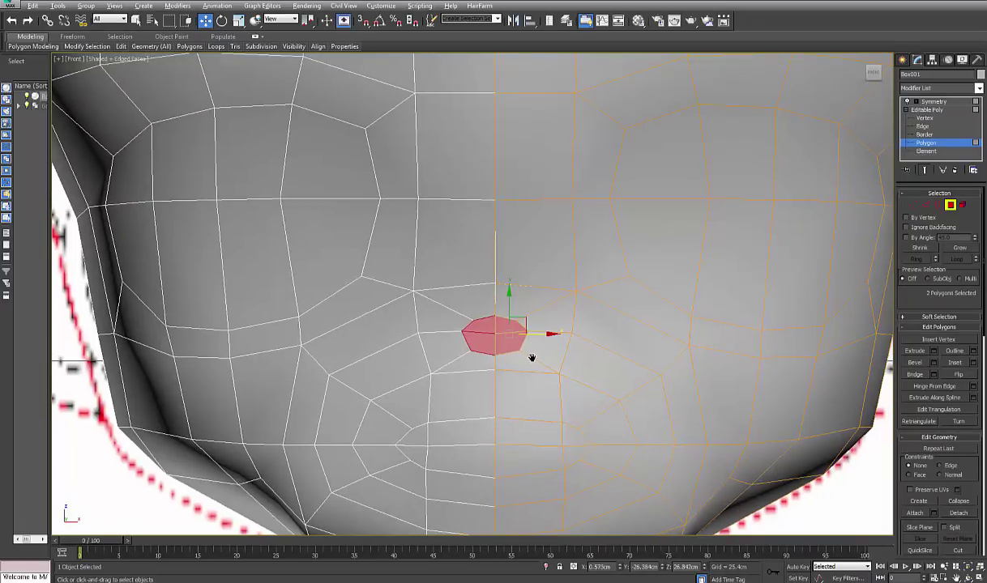
key(alt+w)
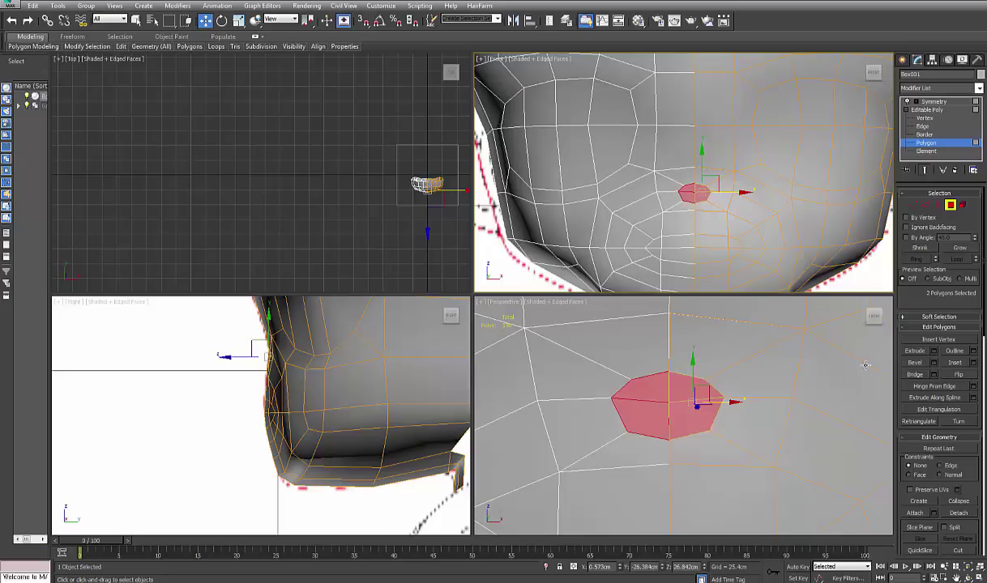
click(933, 352)
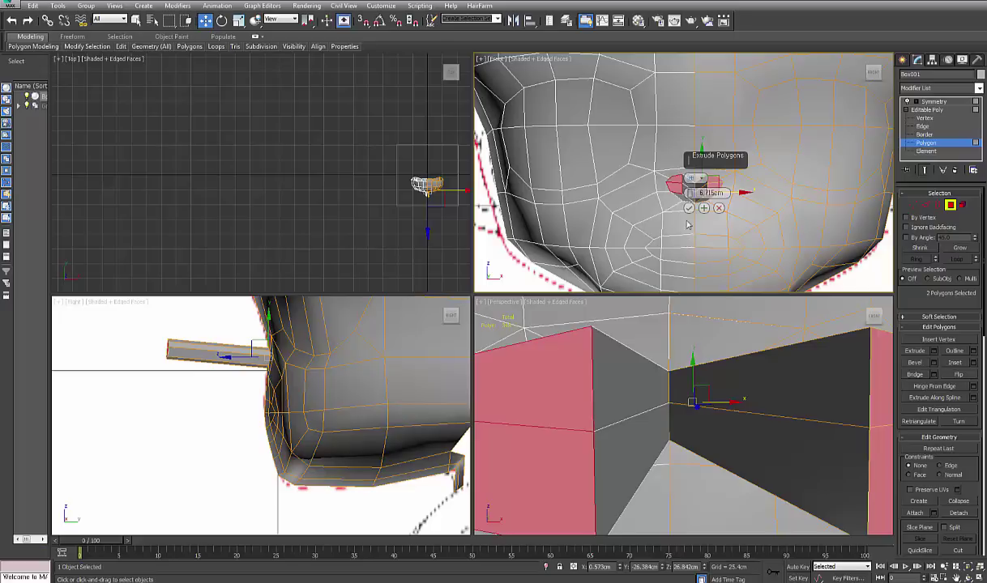
drag(690, 195, 691, 253)
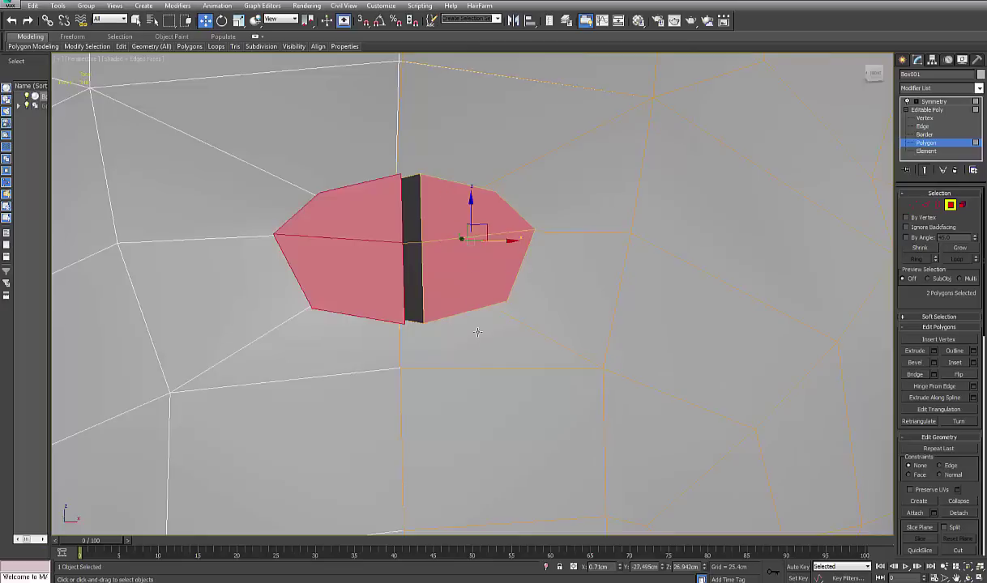
- Delete the two inner side polygons that the nose extrusion left along the symmetry line
click(413, 235)
ctrl+click(413, 259)
key(Delete)
- Select the nose's two front polygons, shift them towards the centreline and push them back towards the face in the side view
click(436, 231)
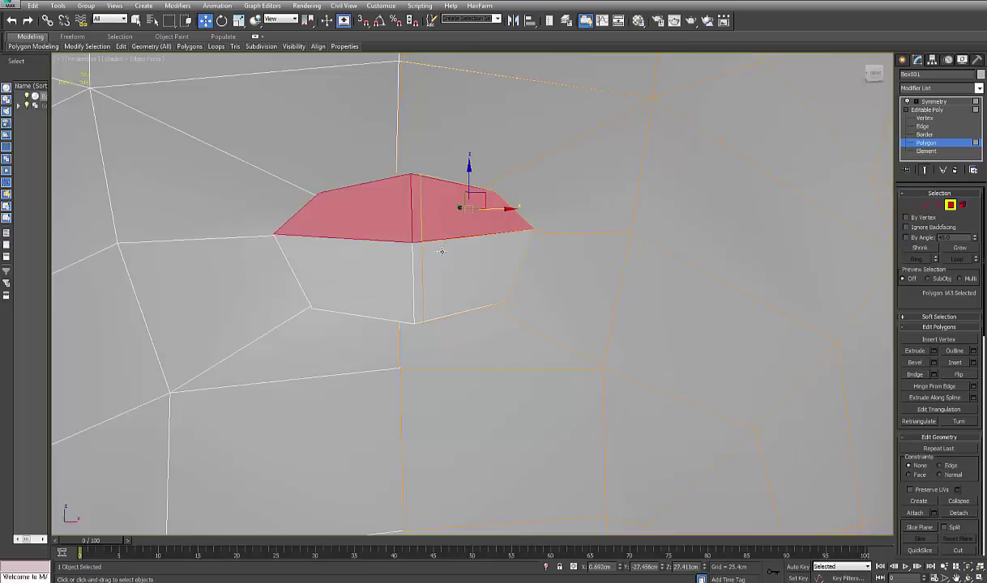
ctrl+click(441, 259)
alt+middle_drag(449, 268, 434, 328)
drag(505, 244, 495, 243)
key(alt+w)
right_click(348, 325)
key(alt+w)
middle_drag(438, 263, 446, 346)
scroll(507, 261, up, 5)
drag(476, 255, 485, 257)
key(alt+w)
right_click(619, 324)
key(alt+w)
- Cut two new edges across the nose's front polygons, one above and one below the middle edge
alt+middle_drag(523, 317, 527, 276)
click(914, 205)
scroll(934, 443, down, 4)
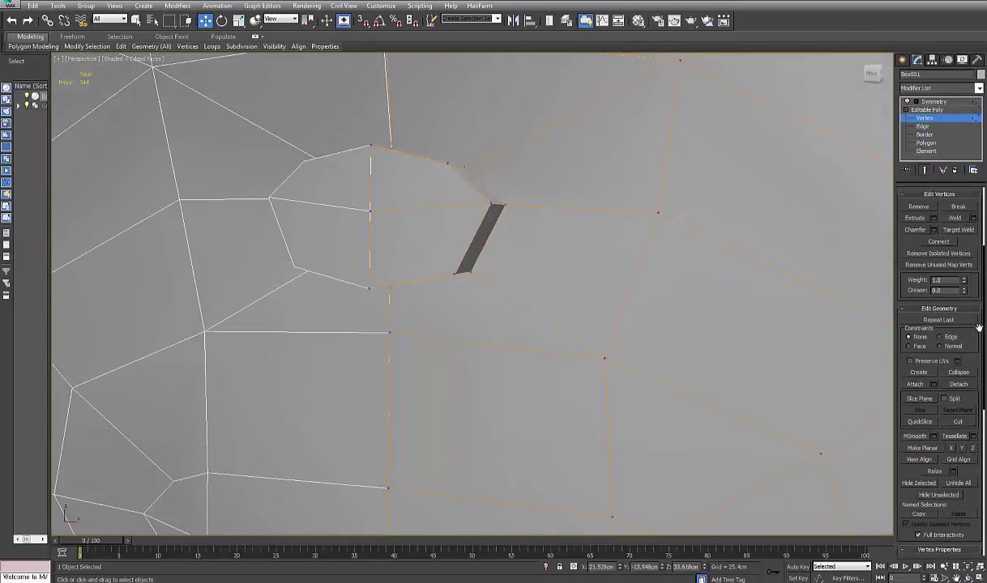
click(958, 417)
middle_drag(456, 170, 500, 264)
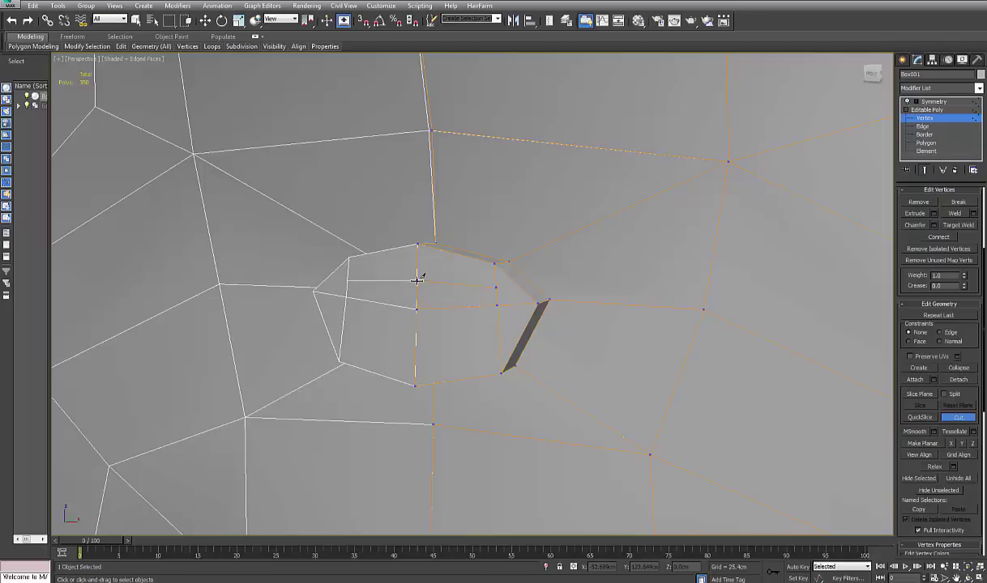
key(w)
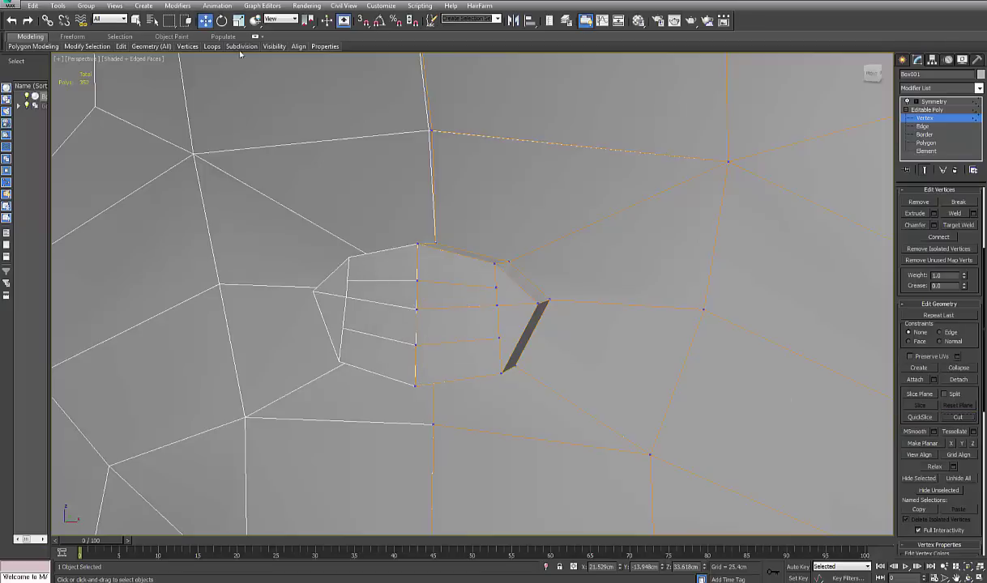
- Reposition the upper, middle and lower vertices inside the nose front to form a rounded inner loop
alt+middle_drag(462, 270, 504, 308)
drag(528, 325, 515, 325)
alt+middle_drag(520, 334, 535, 331)
click(516, 315)
drag(516, 292, 445, 342)
click(473, 308)
ctrl+click(475, 350)
click(445, 350)
alt+middle_drag(467, 326, 441, 323)
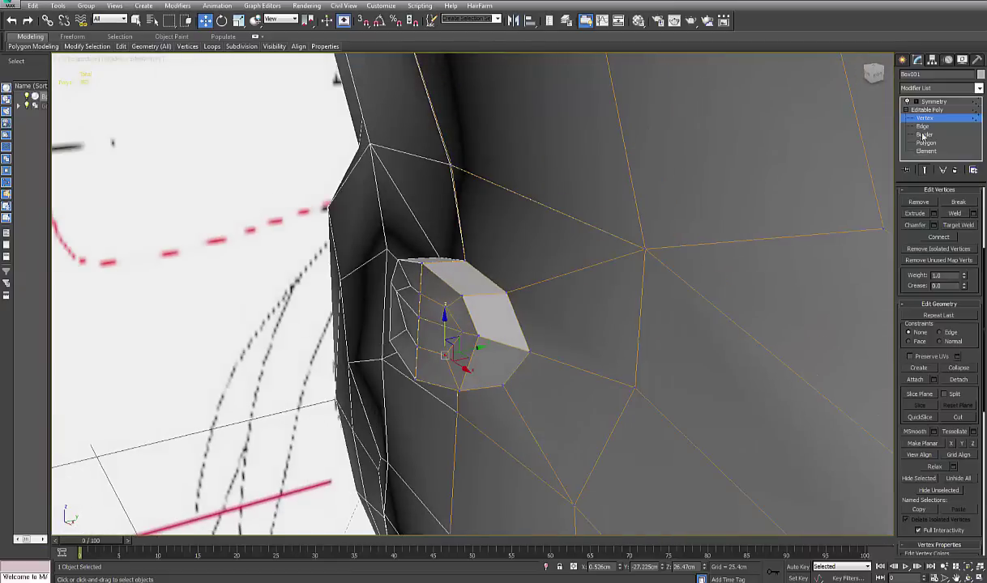
- Select the two inner polygons of the nose front and pull them slightly outward from the face
click(925, 142)
click(439, 315)
ctrl+click(435, 337)
drag(472, 320, 458, 321)
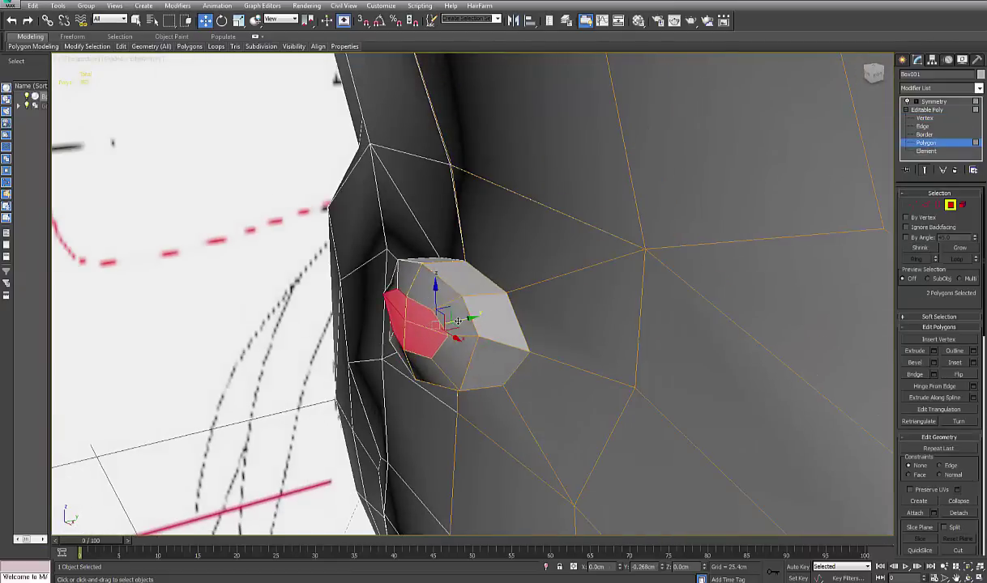
alt+middle_drag(458, 321, 539, 389)
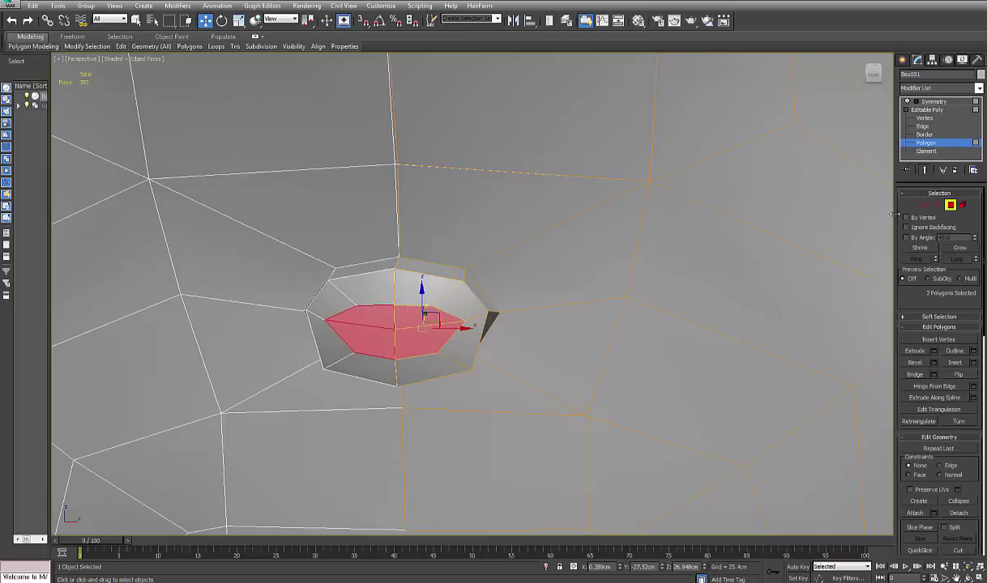
- Move the lower outer and outer side vertices of the nose front towards the centreline
click(913, 206)
alt+middle_drag(604, 270, 594, 316)
click(475, 380)
drag(517, 380, 494, 380)
alt+middle_drag(494, 380, 500, 363)
alt+middle_drag(487, 317, 488, 338)
click(488, 322)
drag(489, 292, 509, 324)
ctrl+click(466, 325)
middle_drag(505, 301, 518, 333)
- Move the nose front's upper outer vertex inward and raise the inner loop's upper vertices, using the Edge constraint
click(476, 318)
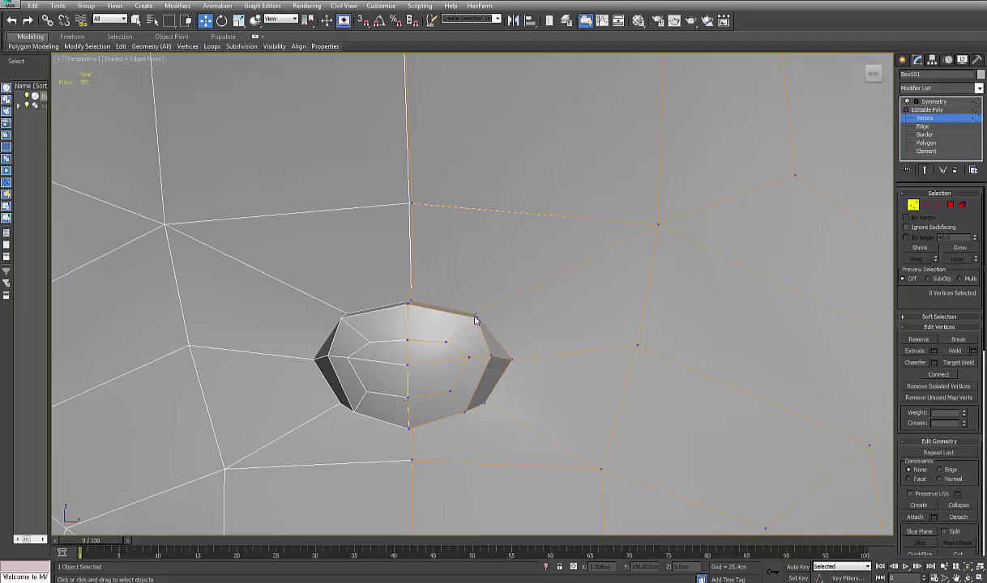
click(446, 339)
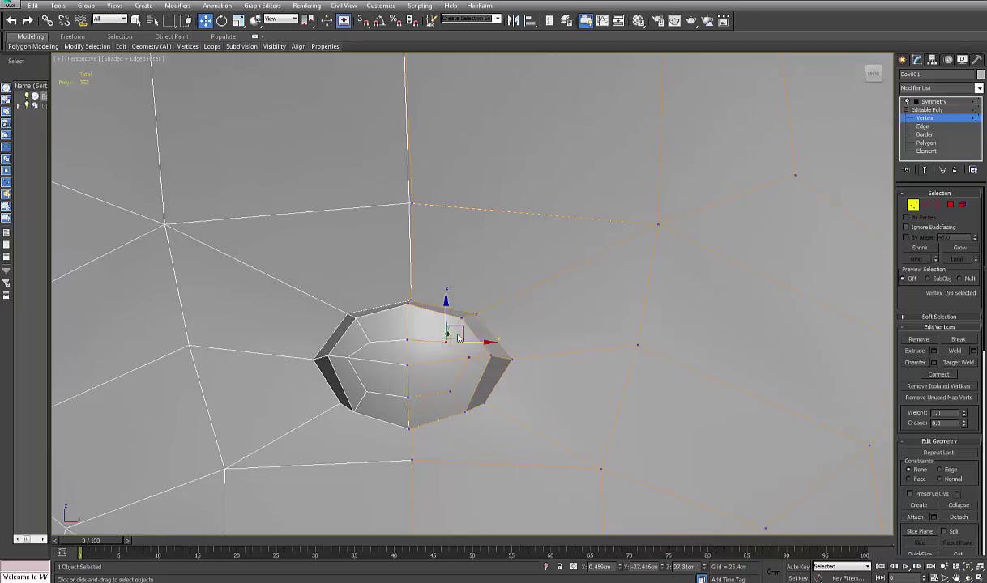
click(409, 323)
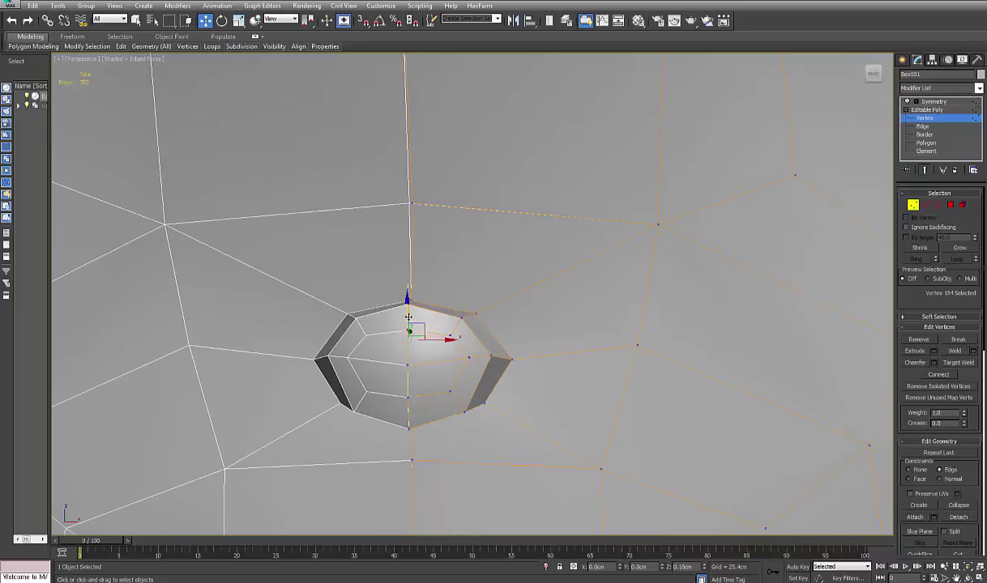
- Raise the nose front's bottom centre and lower outer vertices and slightly lower its top centre vertex
click(410, 428)
drag(410, 421, 412, 380)
click(408, 305)
drag(410, 296, 409, 298)
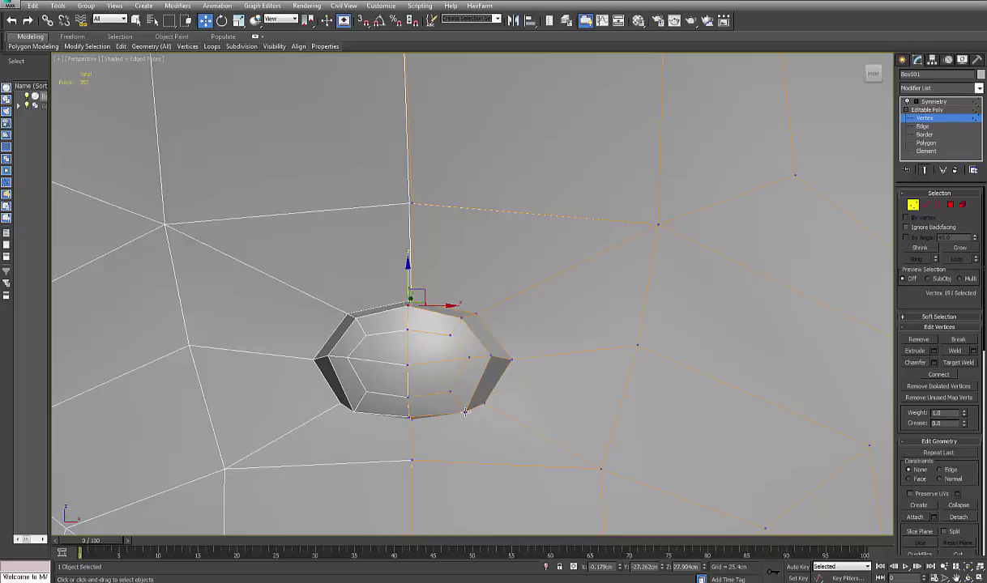
click(464, 412)
drag(465, 404, 465, 364)
click(411, 417)
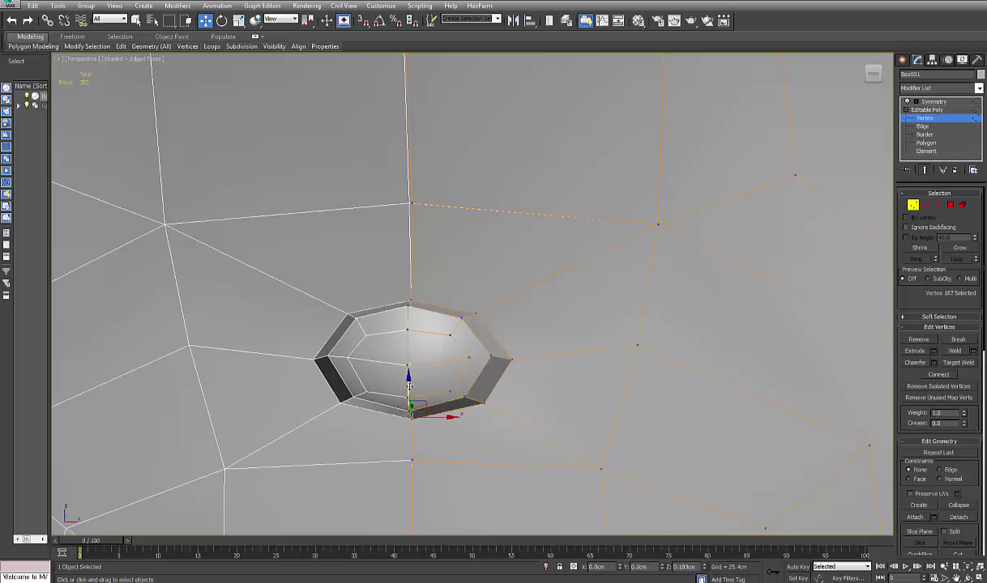
- Select all the nose's front vertices in the side view and move them back towards the face
click(490, 354)
alt+middle_drag(506, 355, 889, 221)
drag(515, 452, 514, 451)
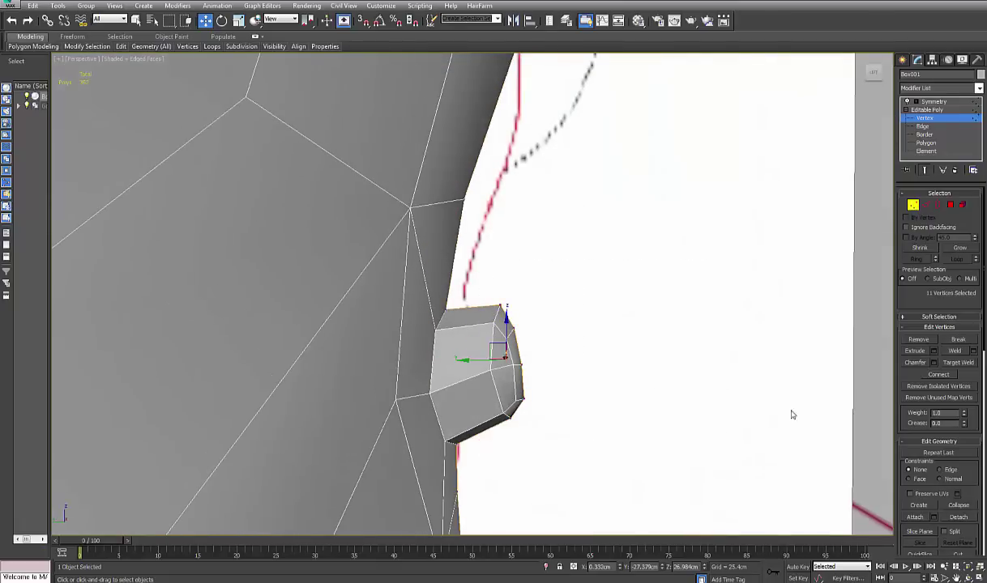
mouse_move(476, 369)
mouse_down()
mouse_move(462, 369)
mouse_move(482, 356)
mouse_move(460, 377)
mouse_up()
- Lower the centreline vertex at the nose's bottom base slightly and shift it forward in the side view
alt+middle_drag(580, 346, 501, 278)
click(469, 287)
drag(469, 256, 470, 260)
key(alt+w)
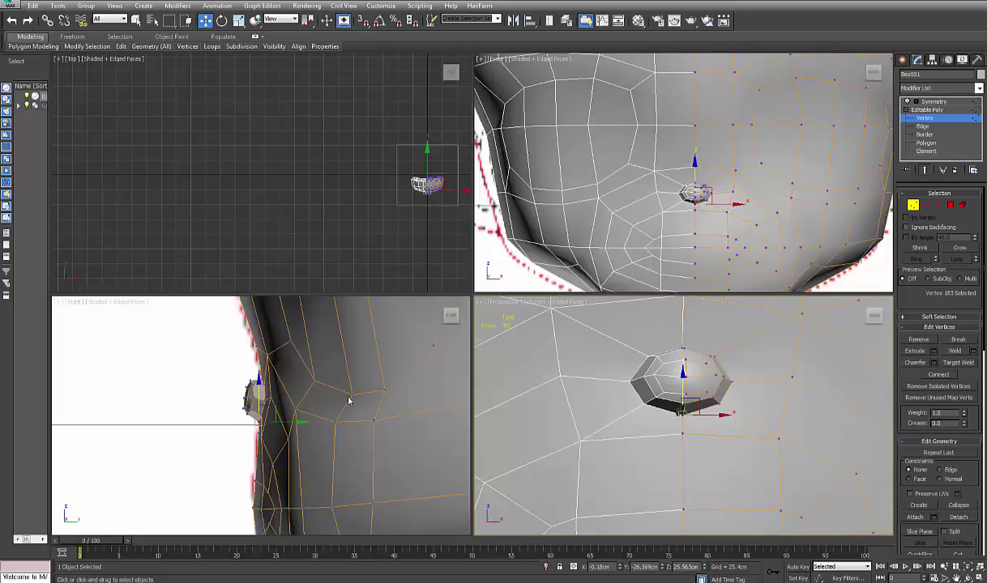
middle_click(349, 401)
key(alt+w)
middle_drag(405, 367, 430, 357)
scroll(503, 284, up, 3)
drag(523, 312, 520, 312)
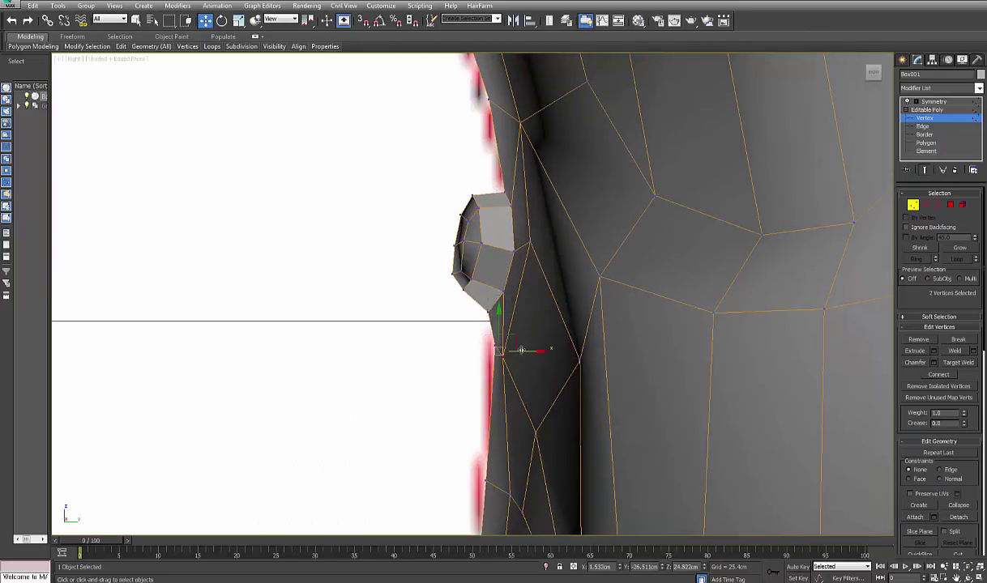
- Move the face vertices below the nose forward to follow the reference profile in the side view
drag(521, 350, 512, 350)
middle_drag(523, 470, 506, 353)
drag(490, 364, 500, 386)
drag(516, 378, 504, 377)
middle_drag(509, 393, 504, 350)
drag(491, 347, 476, 319)
click(479, 361)
middle_drag(482, 371, 479, 334)
- Select the nose's front vertices in the side view and move them slightly closer to the face
middle_drag(543, 298, 502, 347)
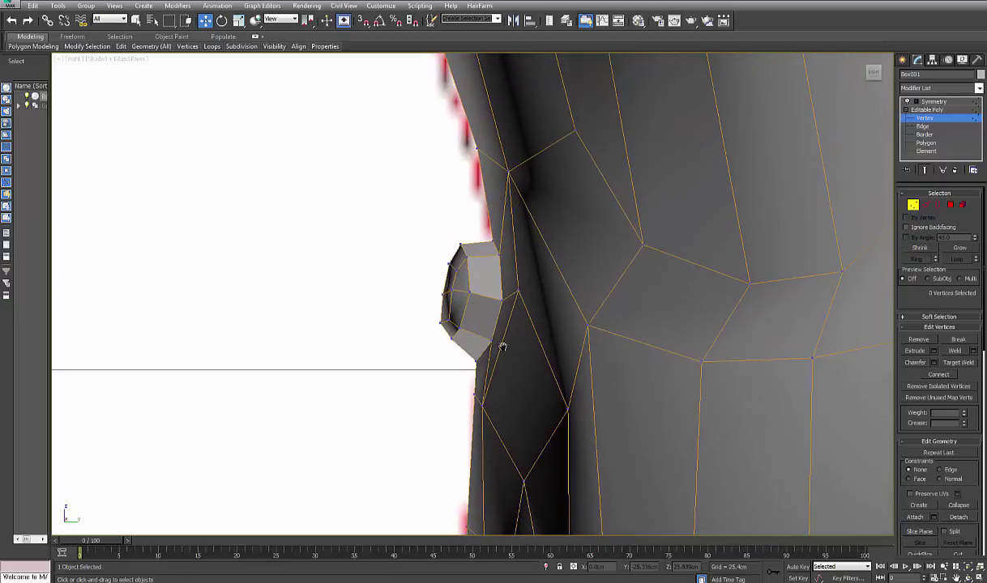
drag(479, 346, 478, 342)
drag(452, 295, 428, 270)
click(222, 20)
click(209, 26)
click(491, 307)
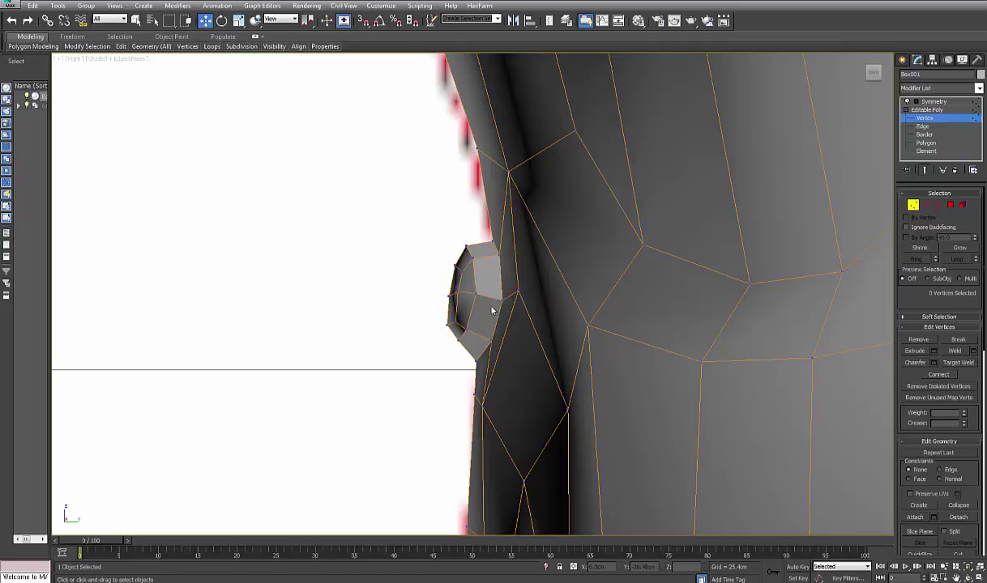
- Move the outer, lower and upper vertices of the nose base slightly forward in the side view
click(502, 300)
drag(520, 300, 506, 280)
click(491, 342)
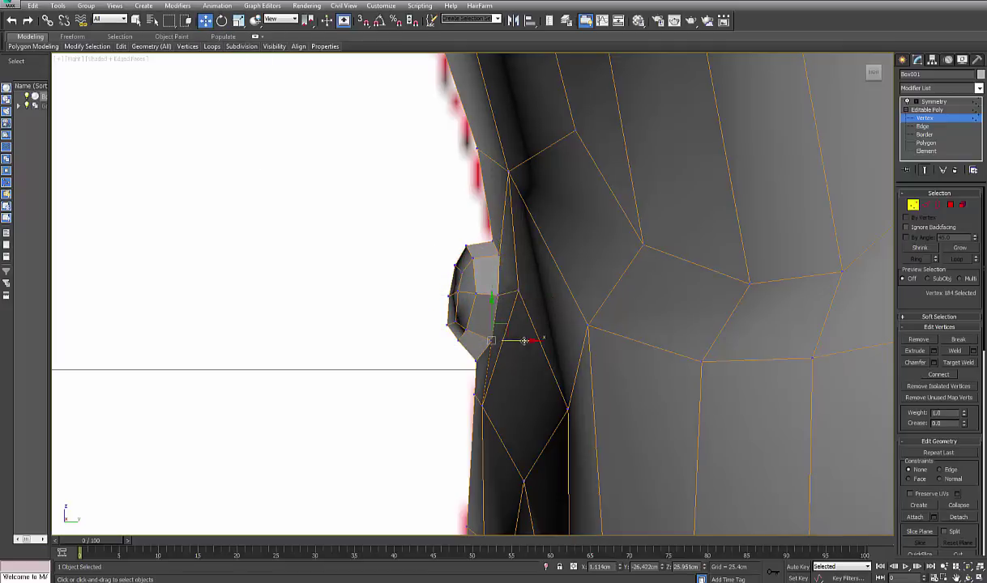
drag(524, 341, 517, 341)
drag(500, 255, 487, 242)
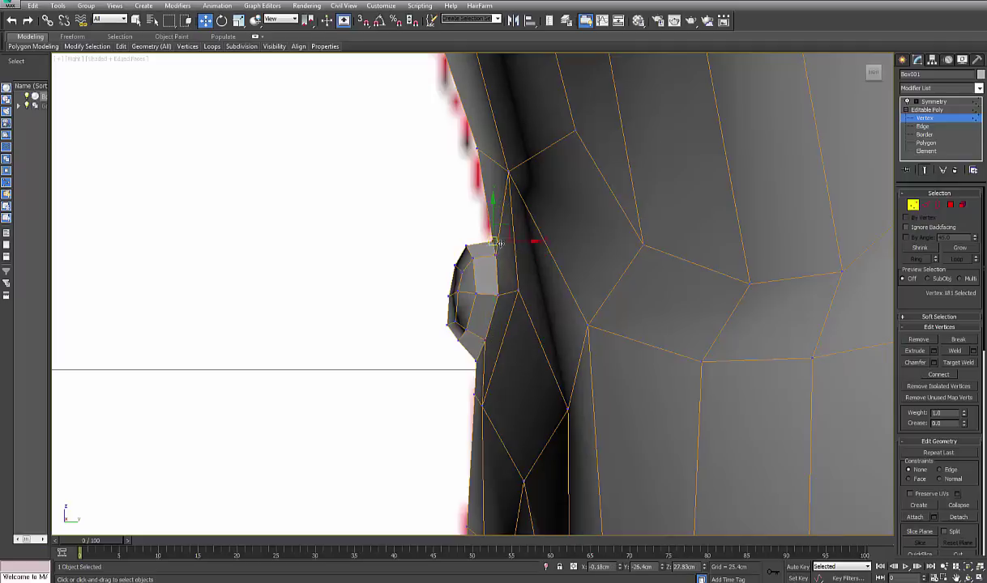
- Examine the profile above the nose and the overall face shape against the references
middle_drag(454, 138, 474, 235)
drag(456, 224, 551, 258)
scroll(572, 344, down, 4)
middle_drag(551, 259, 568, 403)
drag(467, 244, 530, 278)
middle_drag(617, 287, 584, 273)
scroll(585, 276, down, 4)
middle_drag(609, 333, 592, 278)
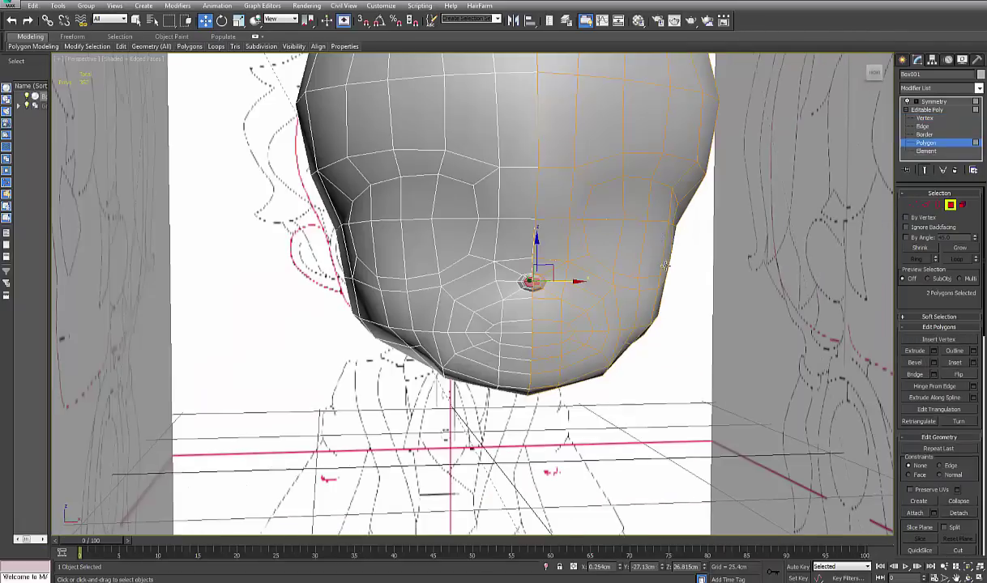
scroll(664, 265, down, 5)
- Select all visible head polygons and check their smoothing groups
key(ctrl+a)
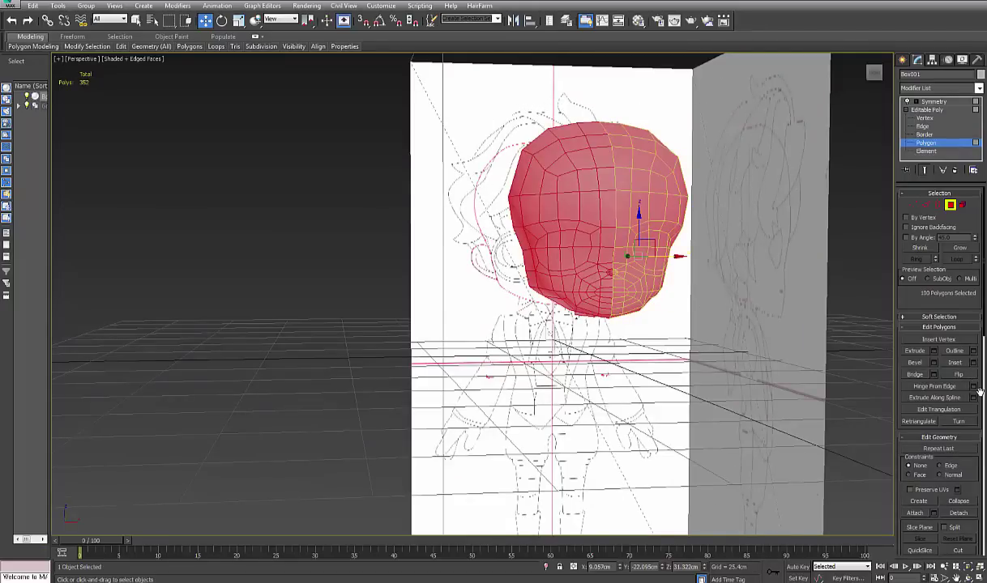
scroll(979, 392, down, 5)
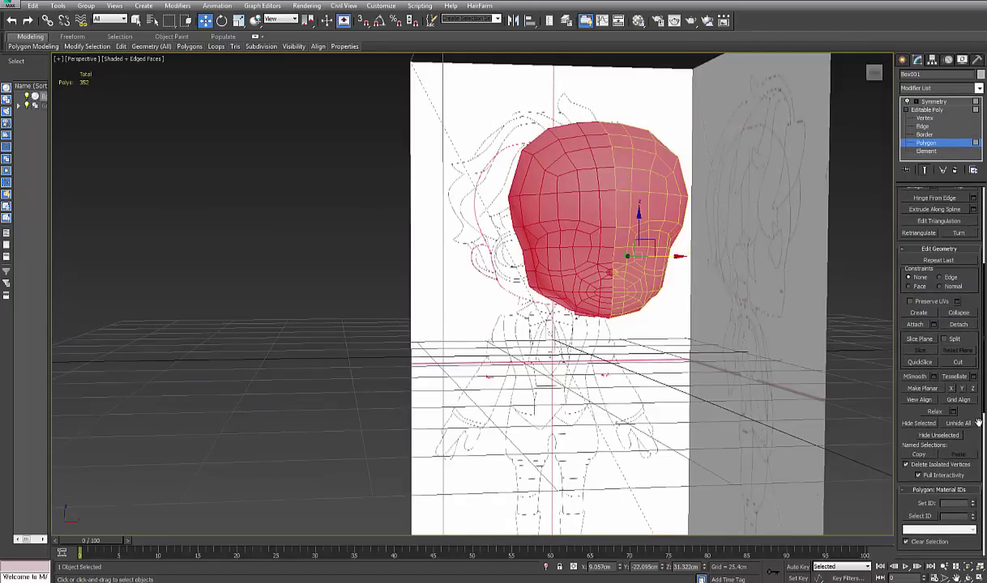
scroll(978, 423, down, 4)
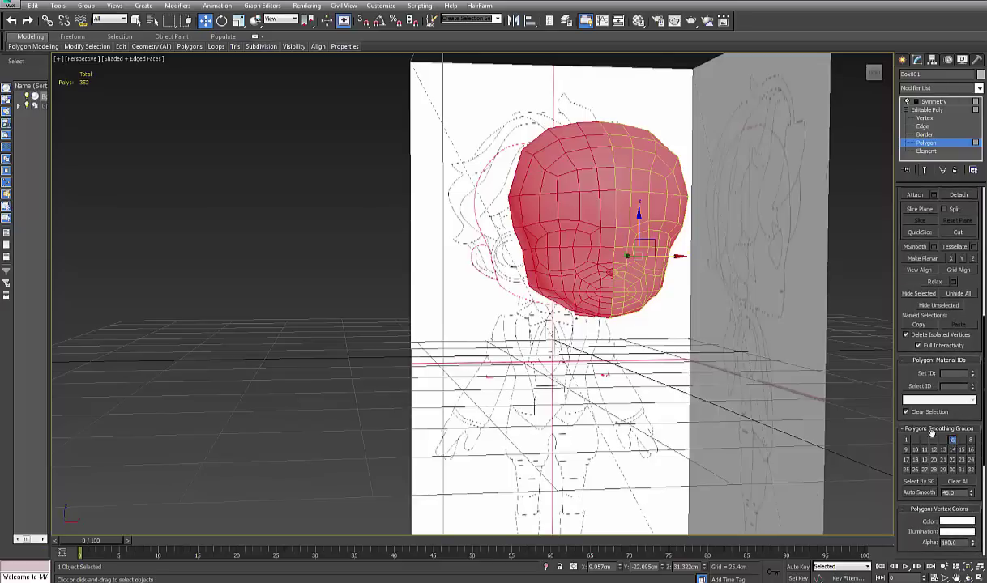
click(752, 339)
alt+middle_drag(716, 303, 745, 292)
click(924, 143)
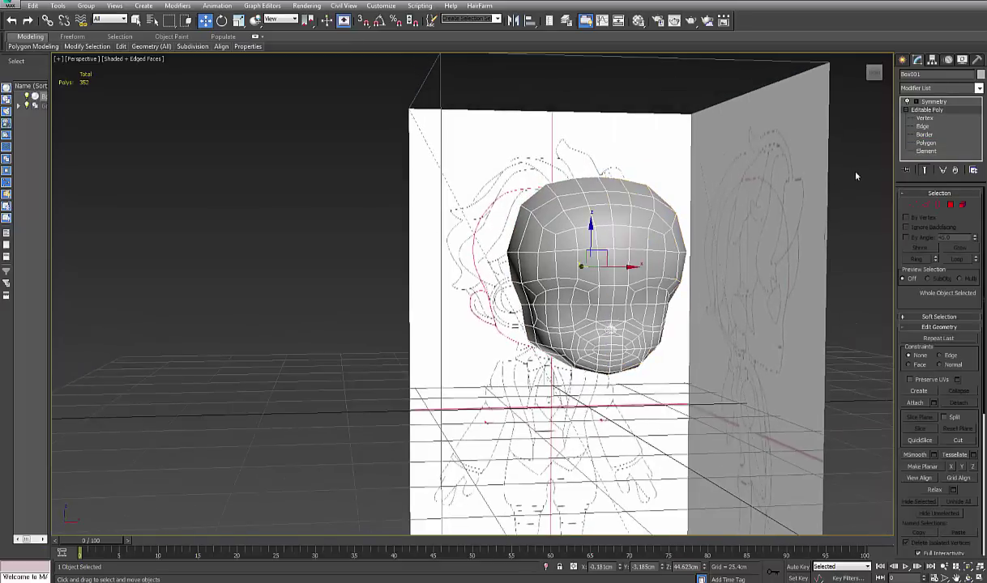
- Unhide all hidden polygons of the head and clear the polygon selection
click(950, 205)
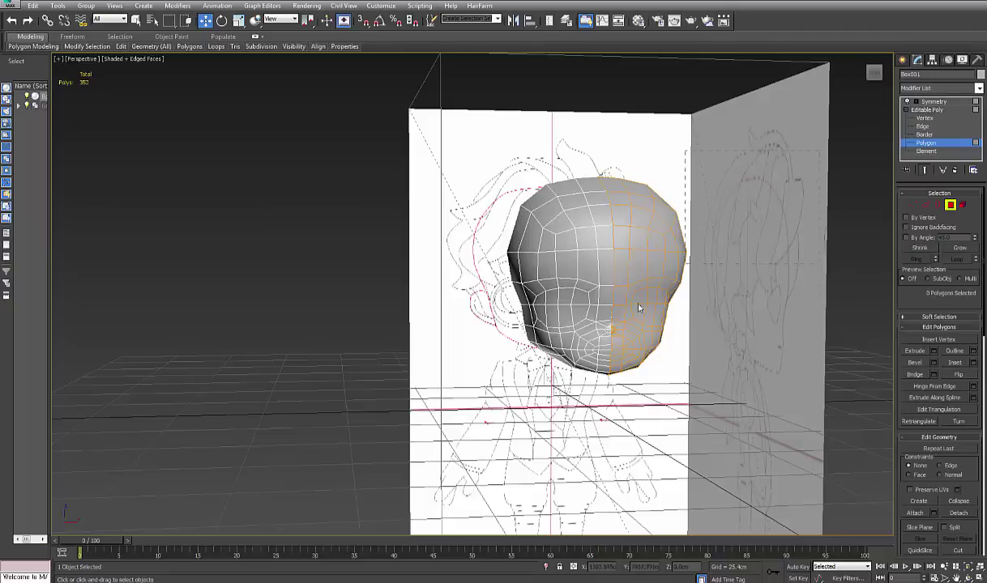
key(ctrl+a)
mouse_move(285, 49)
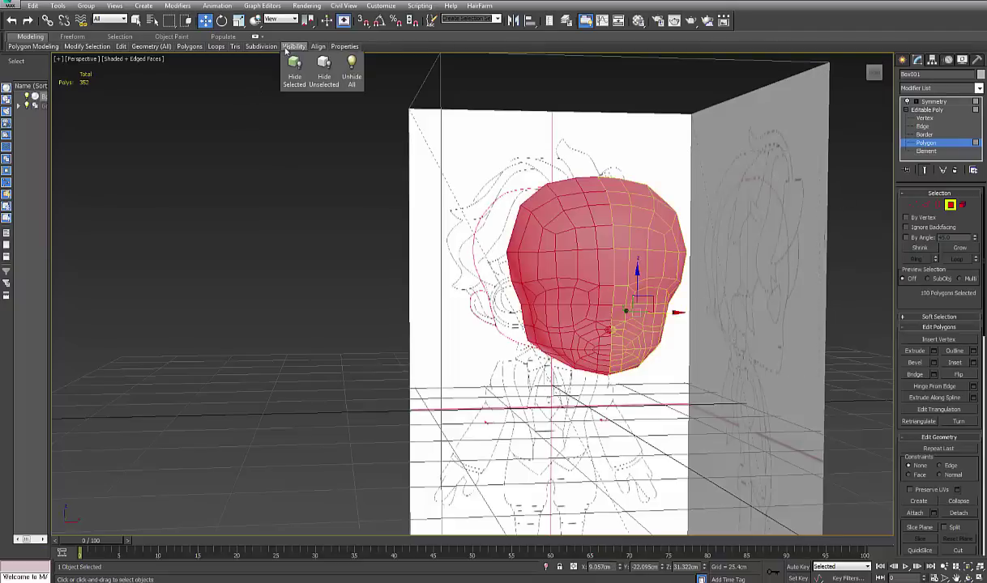
click(350, 79)
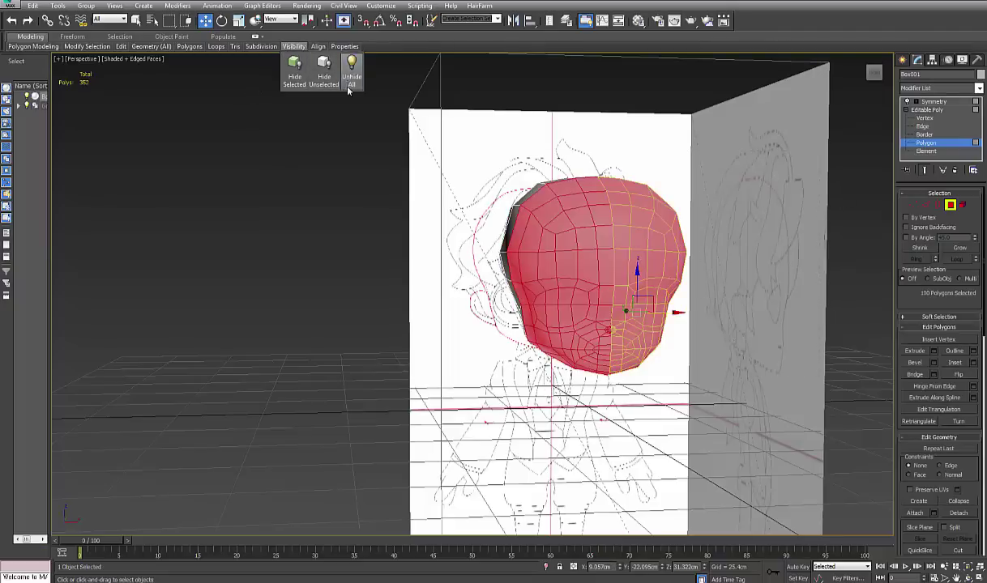
click(365, 188)
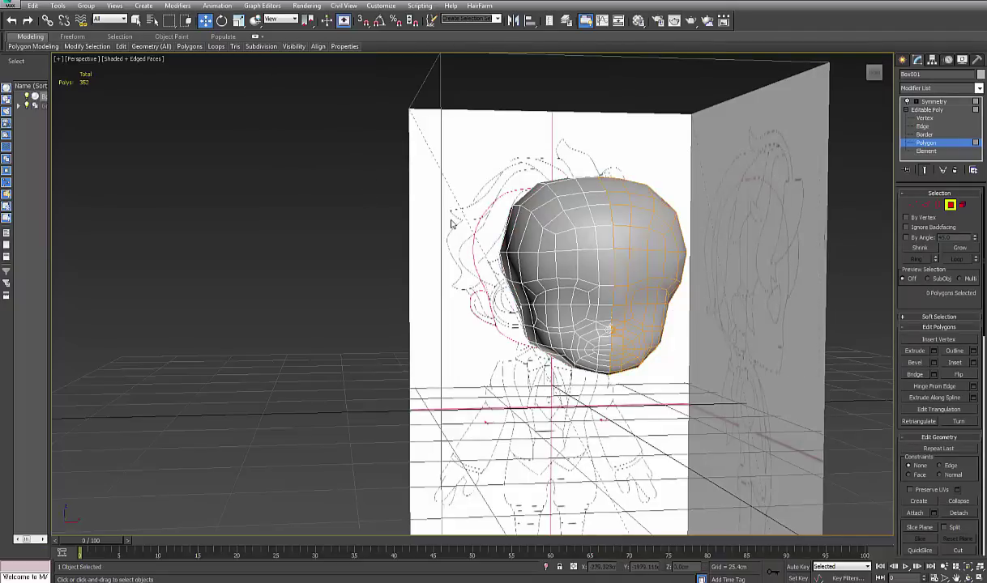
- Select every polygon of the complete head and review the smoothing group settings
key(ctrl+a)
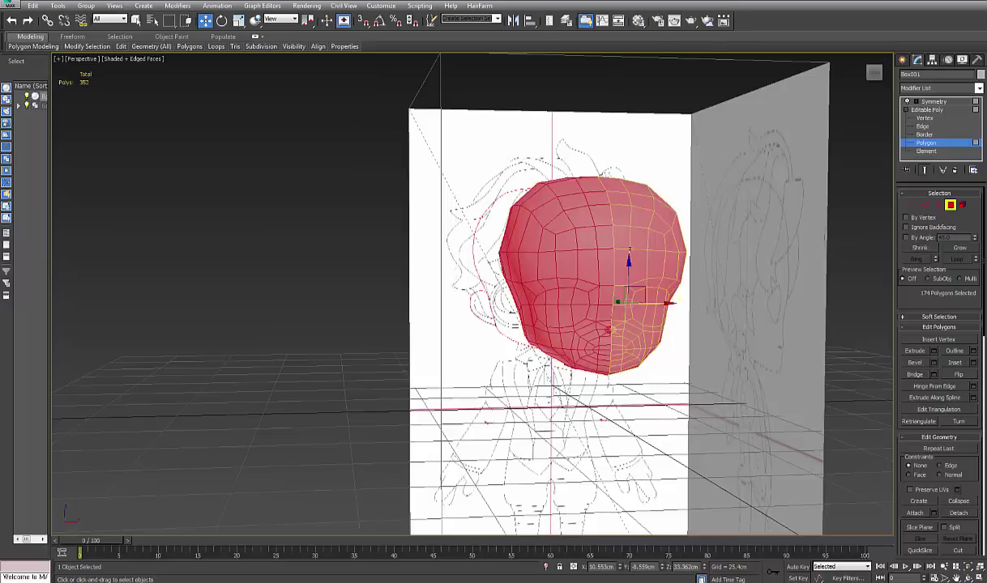
scroll(980, 414, down, 10)
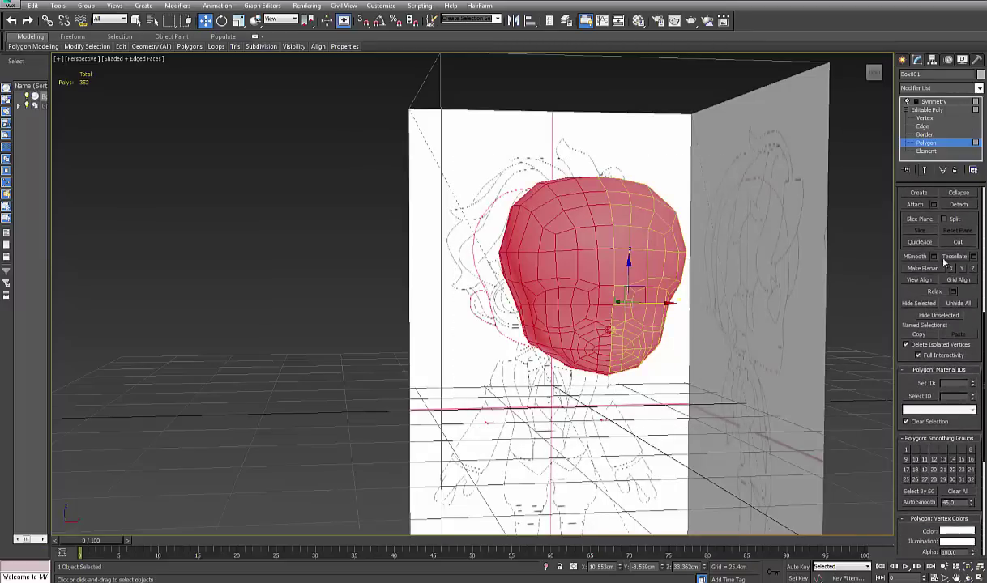
click(717, 376)
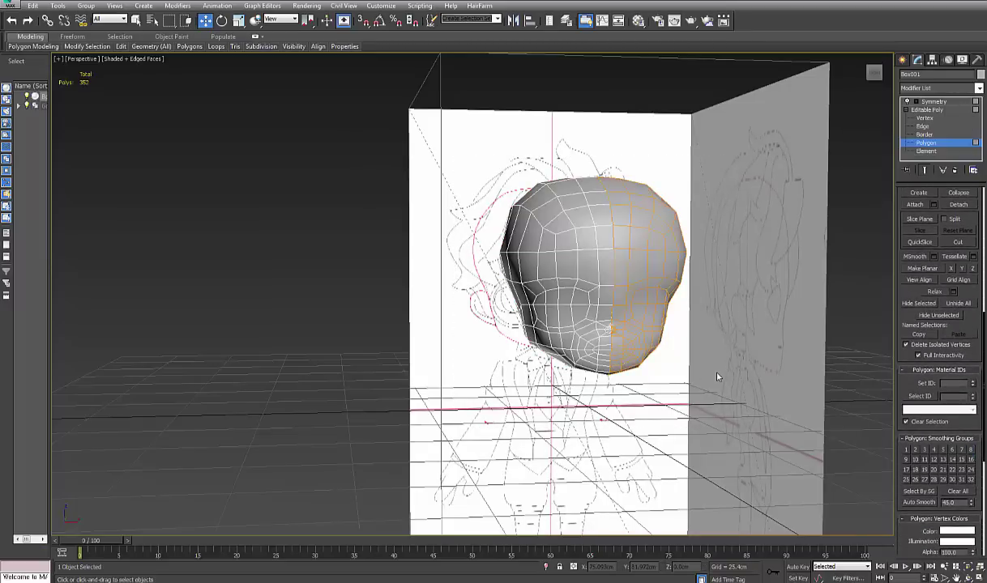
- Select the four polygons at the ear position on the side of the head and extrude them outward
middle_drag(708, 348, 619, 358)
scroll(606, 363, up, 3)
scroll(619, 324, up, 3)
click(617, 300)
ctrl+click(574, 310)
ctrl+click(584, 336)
ctrl+click(558, 341)
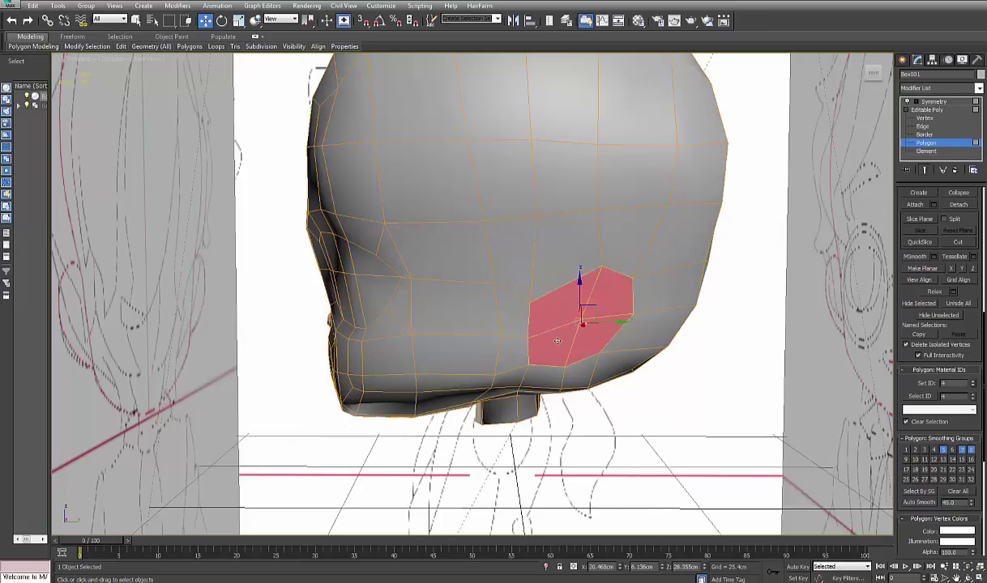
alt+middle_drag(557, 341, 682, 337)
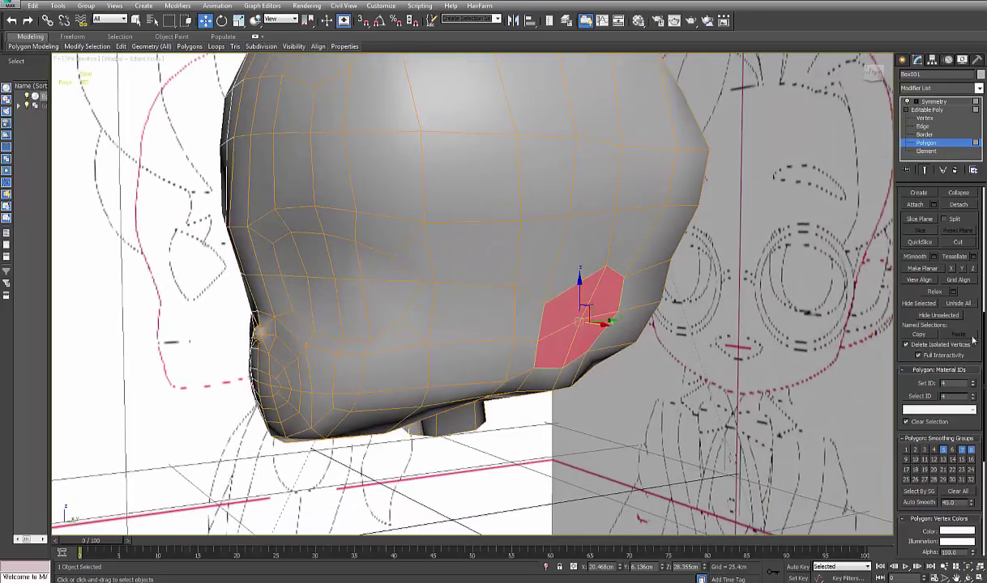
scroll(972, 318, up, 5)
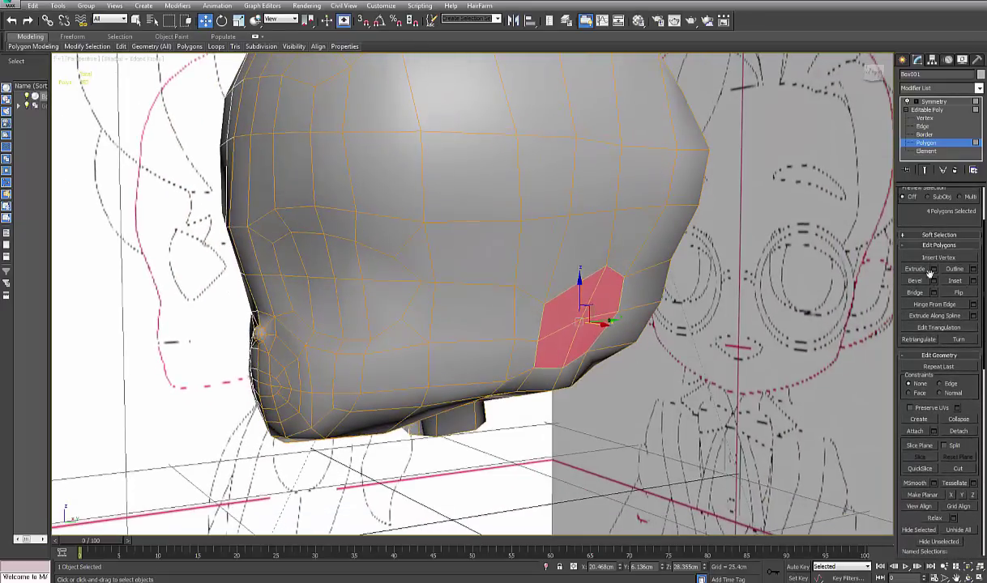
shift+click(917, 272)
middle_drag(679, 361, 703, 376)
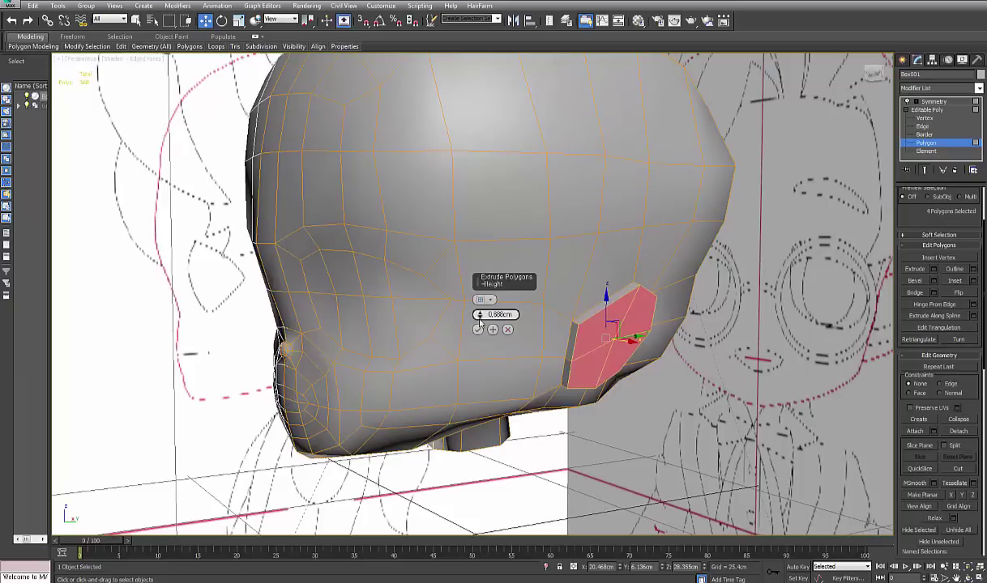
drag(478, 315, 479, 315)
click(478, 330)
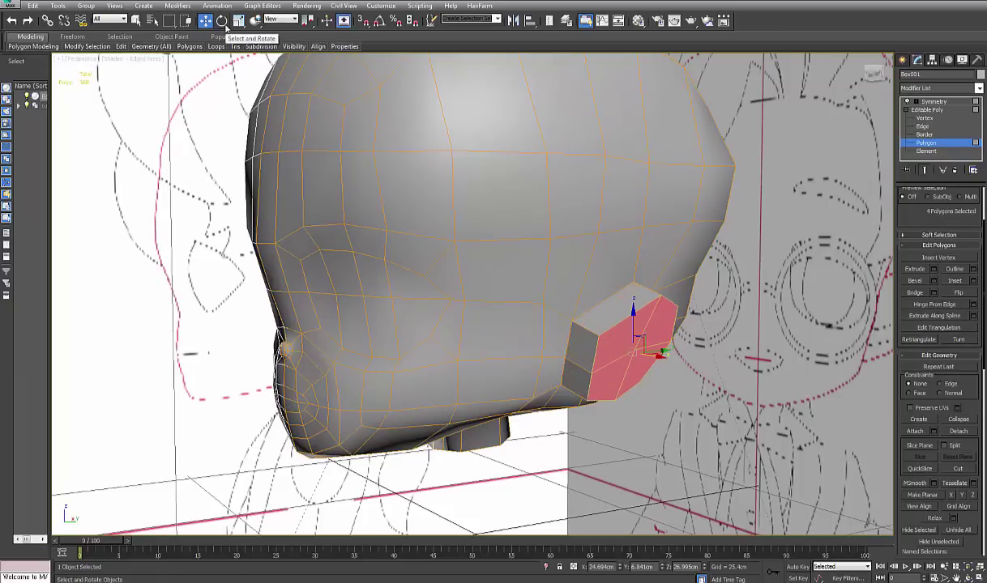
- Rotate the four extruded ear polygons and reposition them to follow the ear outline in the front reference
middle_drag(297, 146, 286, 166)
key(alt+w)
middle_drag(703, 194, 513, 201)
key(alt+w)
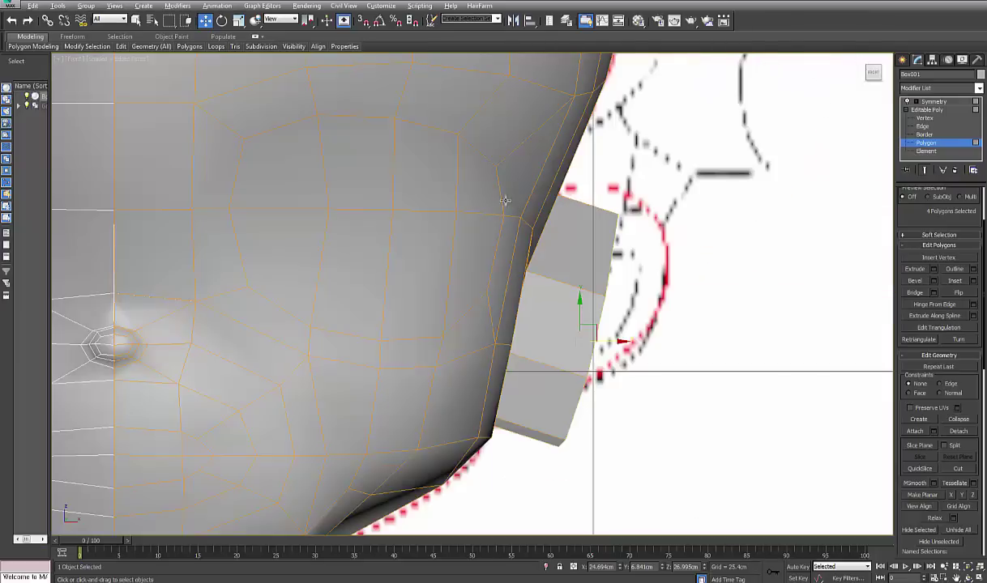
key(e)
click(281, 19)
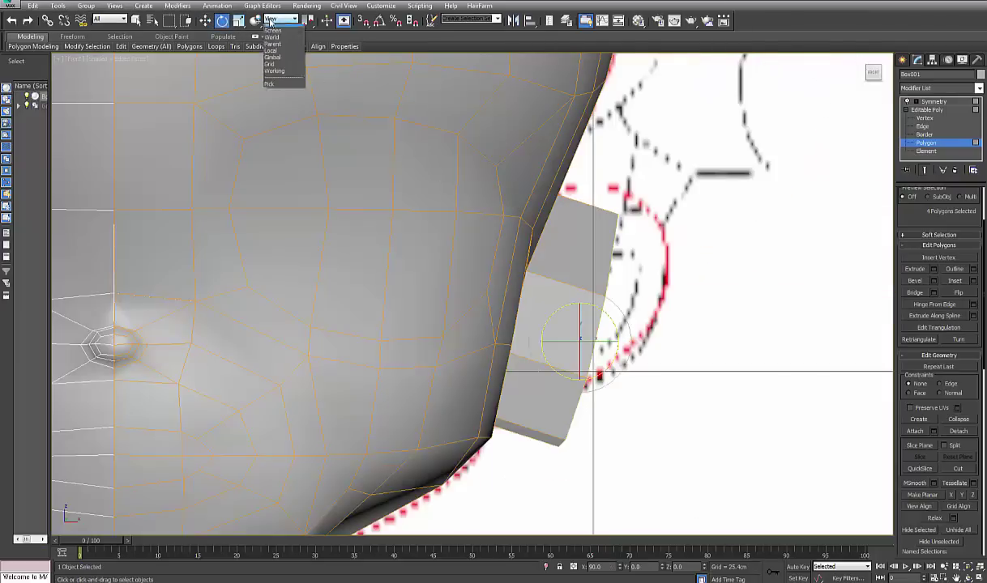
click(280, 60)
drag(597, 346, 592, 321)
click(206, 20)
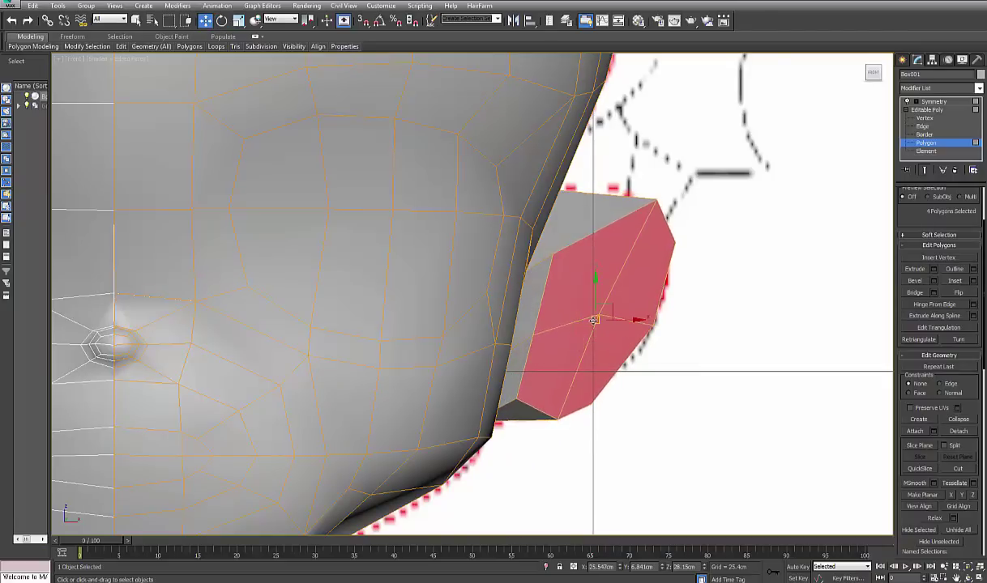
key(alt+w)
key(alt+w)
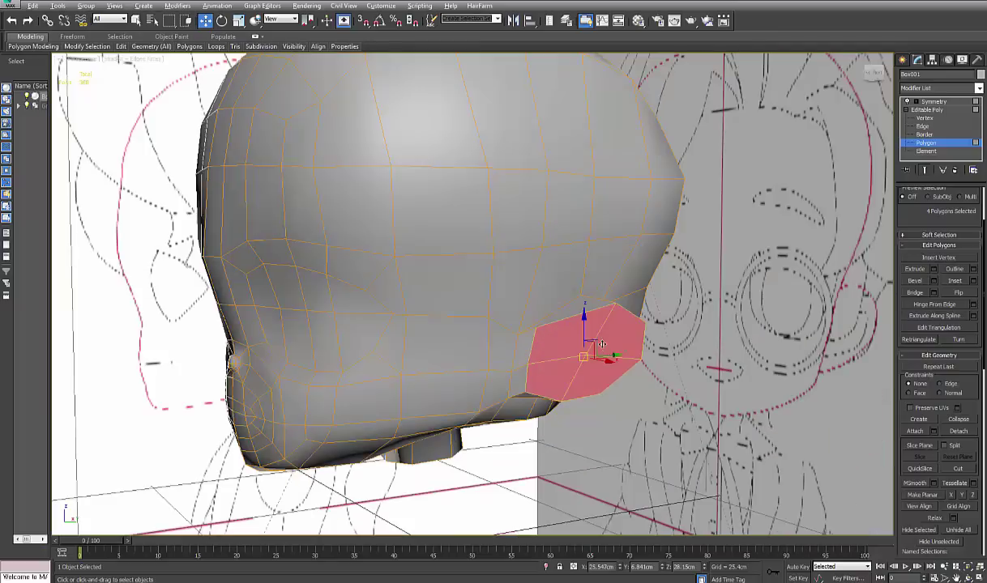
- Select the five edges running across the ear's outer sides and connect them with one segment
click(923, 119)
click(588, 293)
alt+middle_drag(619, 304, 445, 325)
scroll(541, 311, up, 3)
key(2)
click(563, 270)
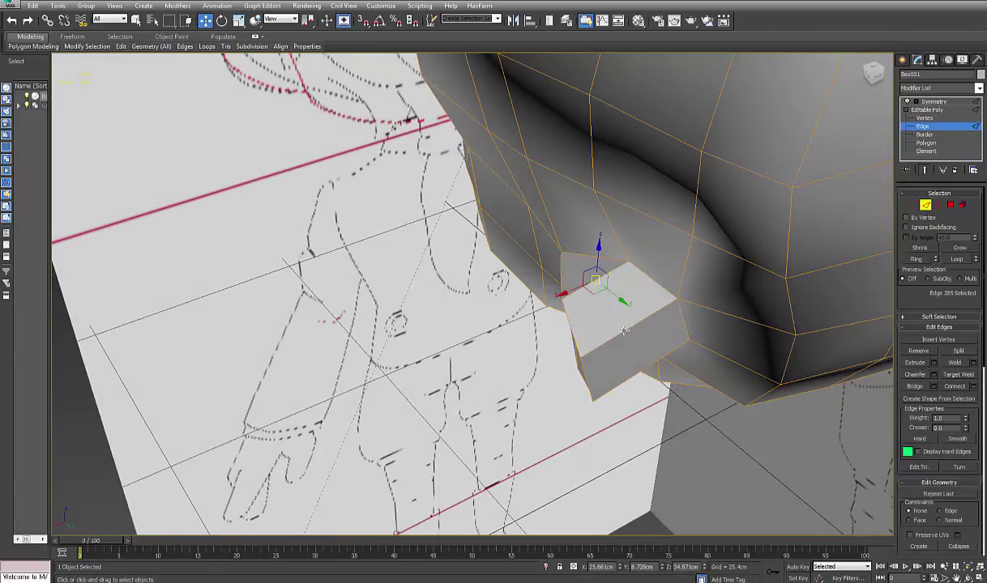
ctrl+click(624, 330)
alt+middle_drag(640, 353, 671, 372)
ctrl+click(672, 372)
ctrl+click(665, 453)
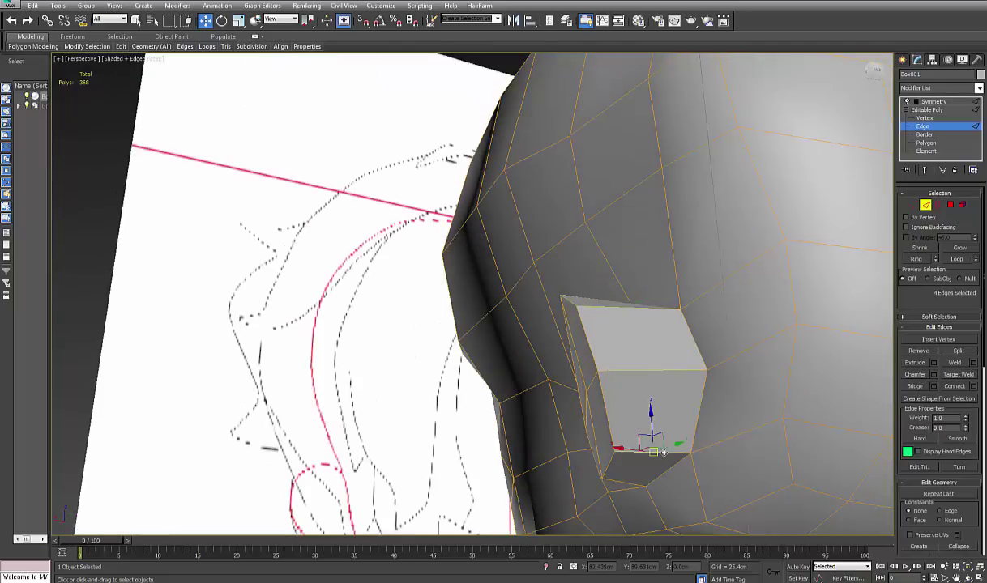
alt+middle_drag(662, 453, 586, 444)
ctrl+click(538, 452)
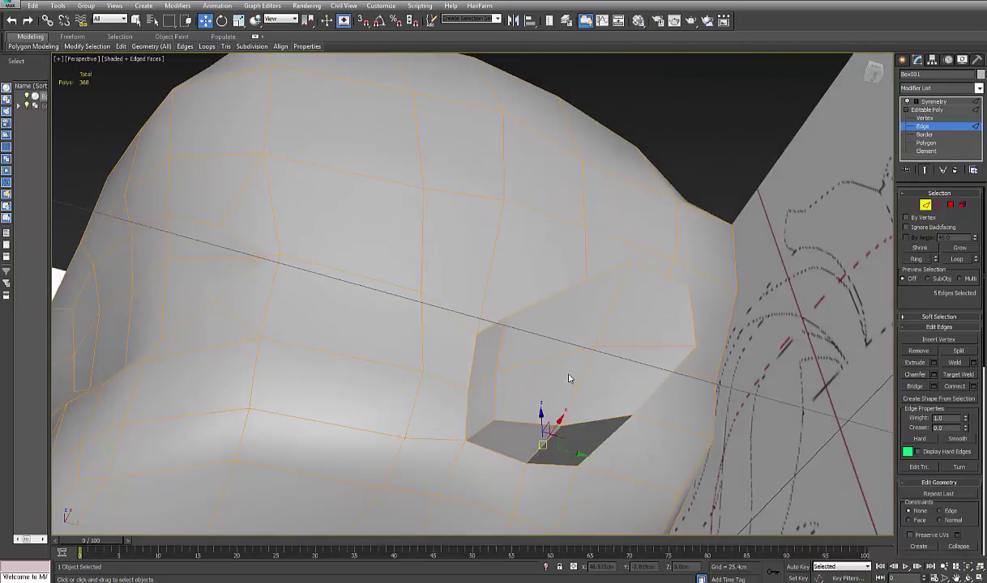
alt+middle_drag(570, 380, 496, 412)
click(974, 386)
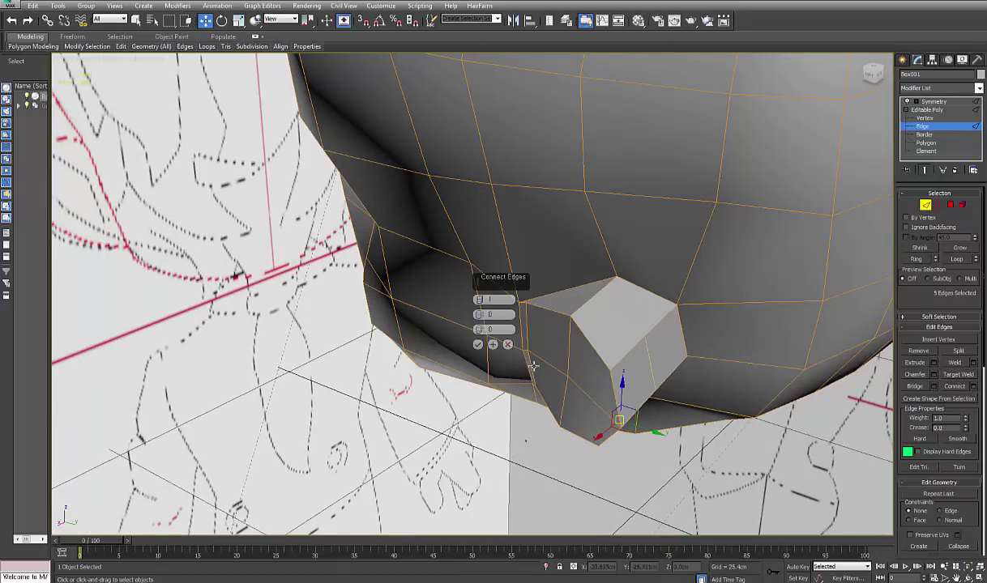
click(478, 344)
alt+middle_drag(478, 344, 577, 368)
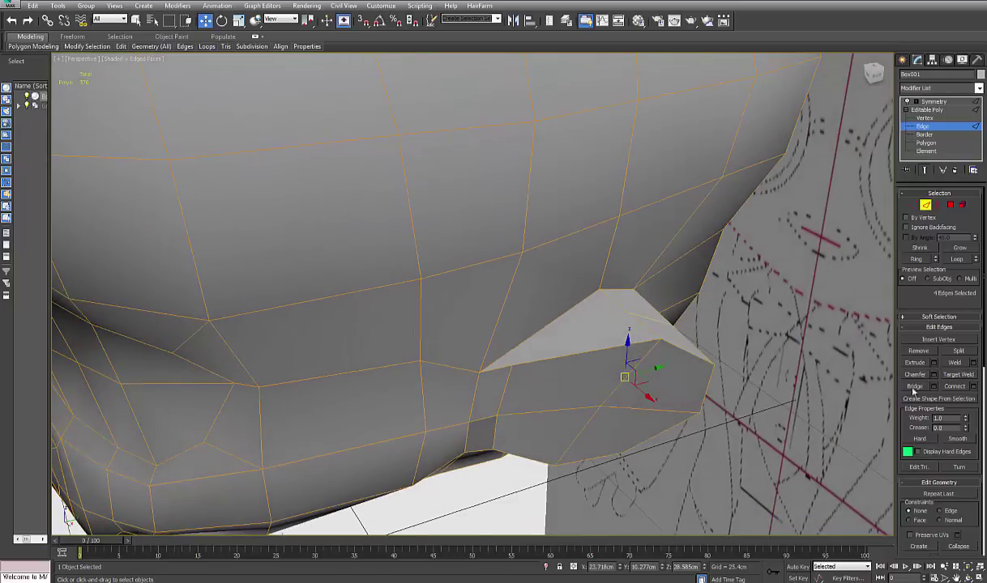
- Cut extra edges at the ear's base to join the ends of the new edge loop to the surrounding mesh
click(922, 120)
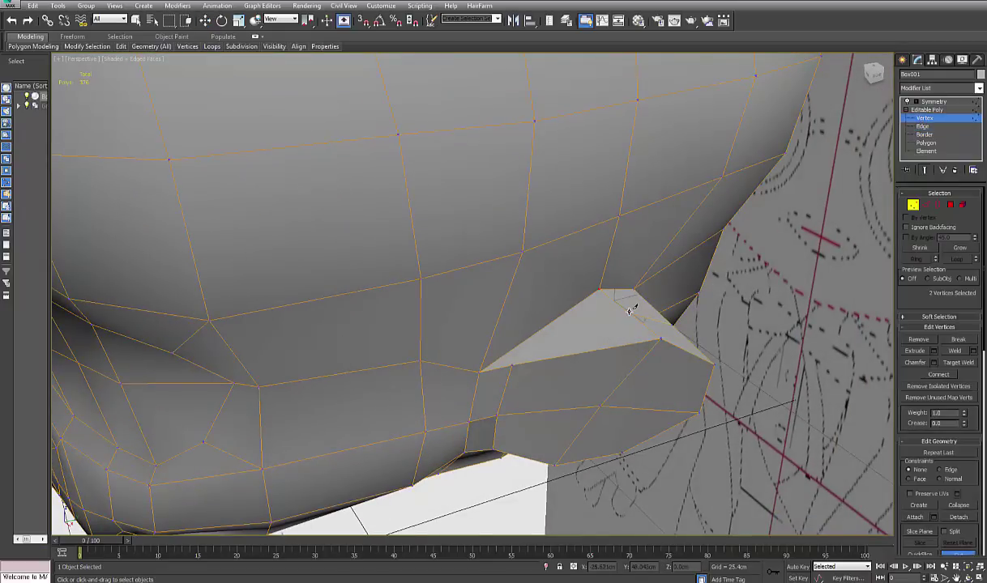
alt+middle_drag(537, 376, 557, 390)
click(498, 366)
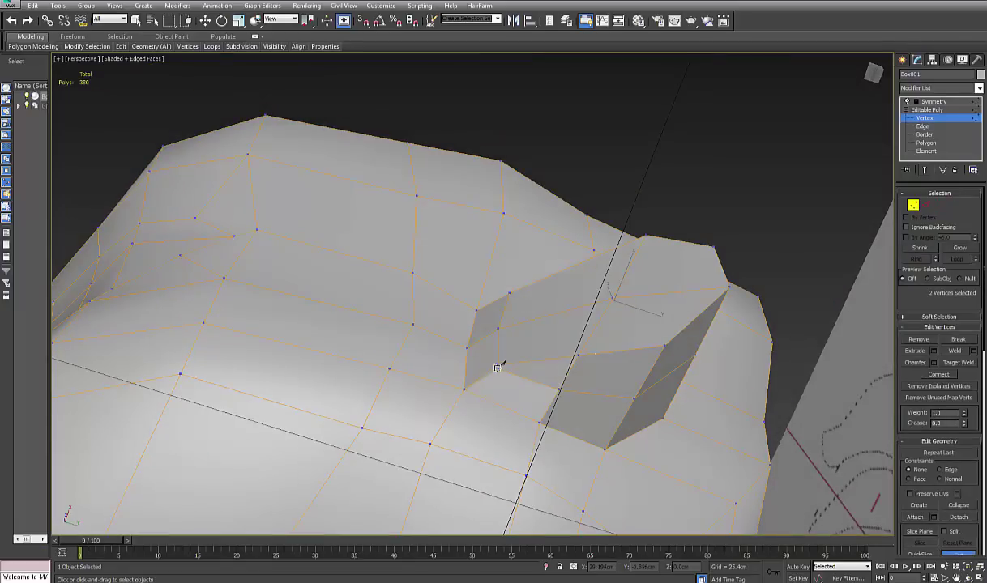
alt+middle_drag(618, 373, 517, 472)
click(914, 206)
- Select the five vertices of the edge loop around the back of the ear and scale them to round its profile
key(1)
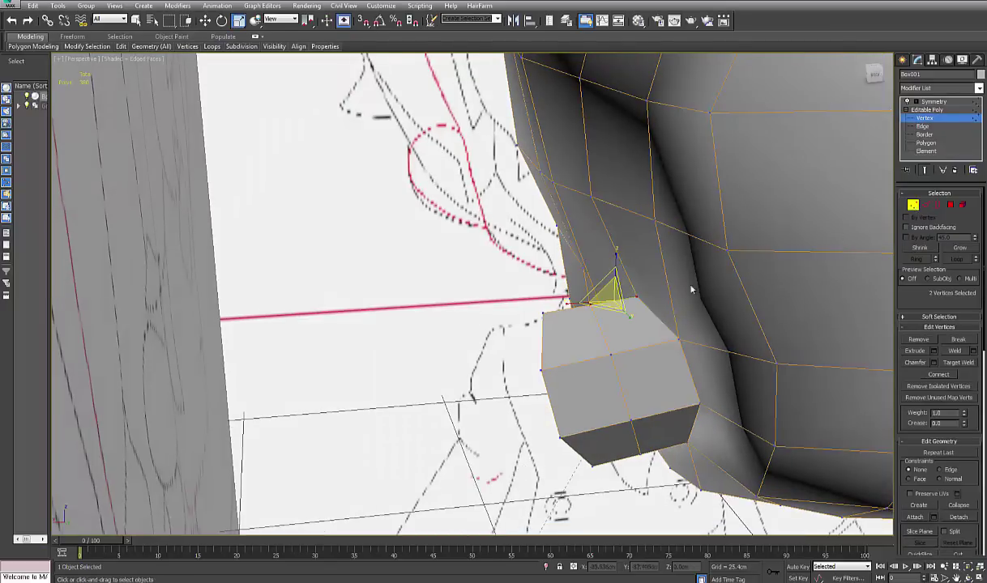
click(205, 21)
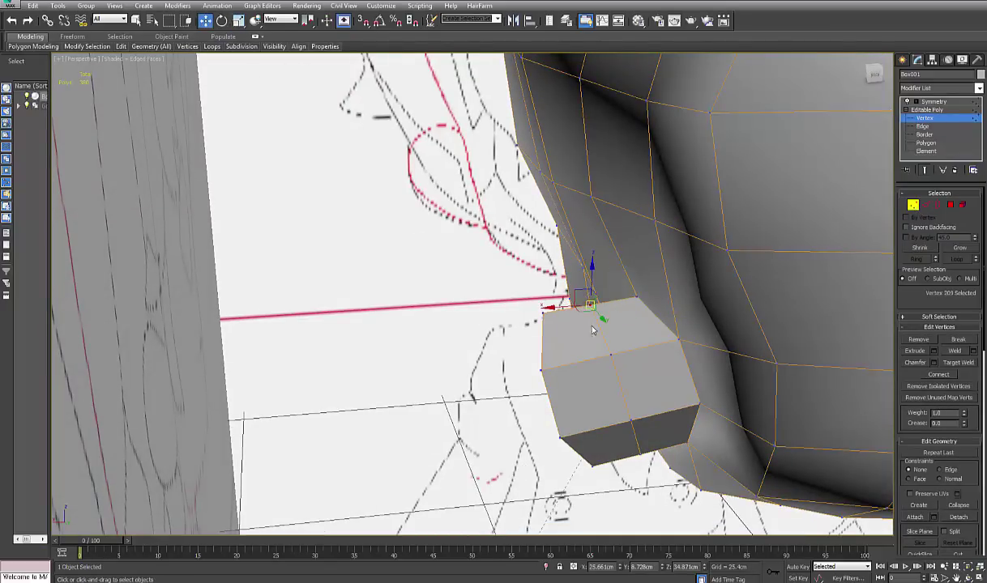
alt+middle_drag(635, 374, 610, 334)
ctrl+click(569, 251)
ctrl+click(596, 355)
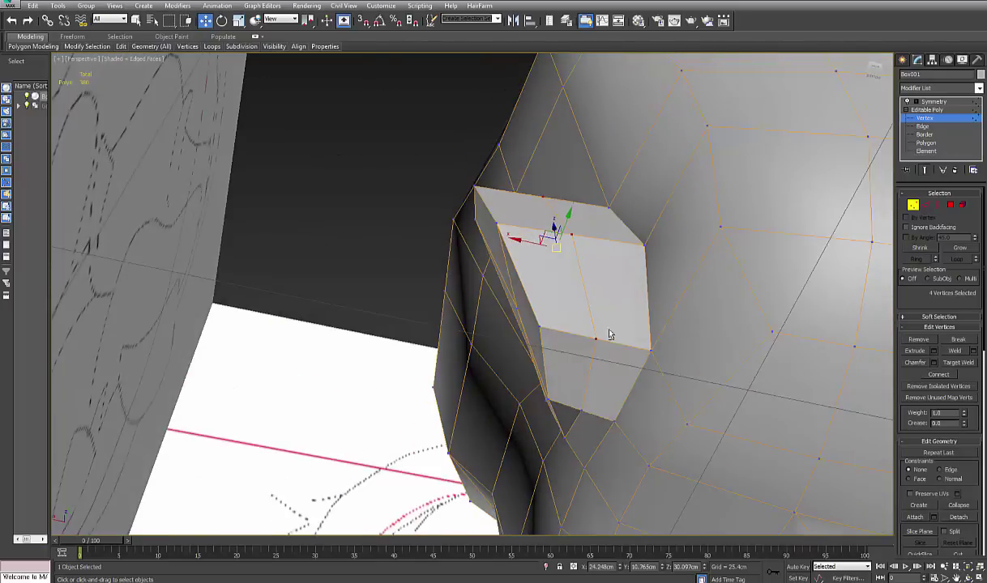
ctrl+click(578, 410)
alt+middle_drag(579, 409, 672, 413)
alt+middle_drag(626, 422, 532, 250)
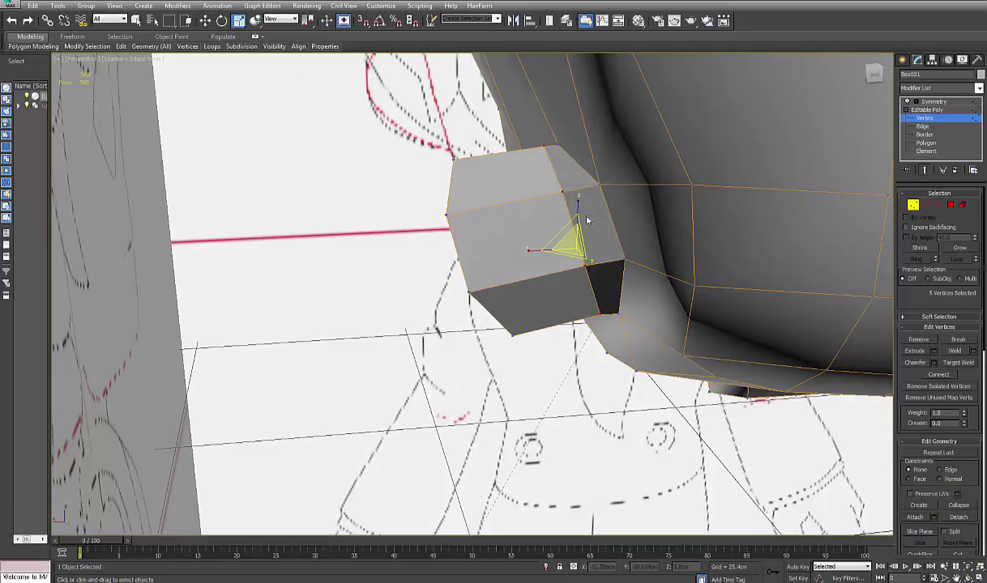
alt+middle_drag(576, 209, 588, 251)
- Reposition individual vertices where the ear meets the head to smooth the ear's outline
scroll(574, 280, up, 3)
click(580, 305)
click(632, 272)
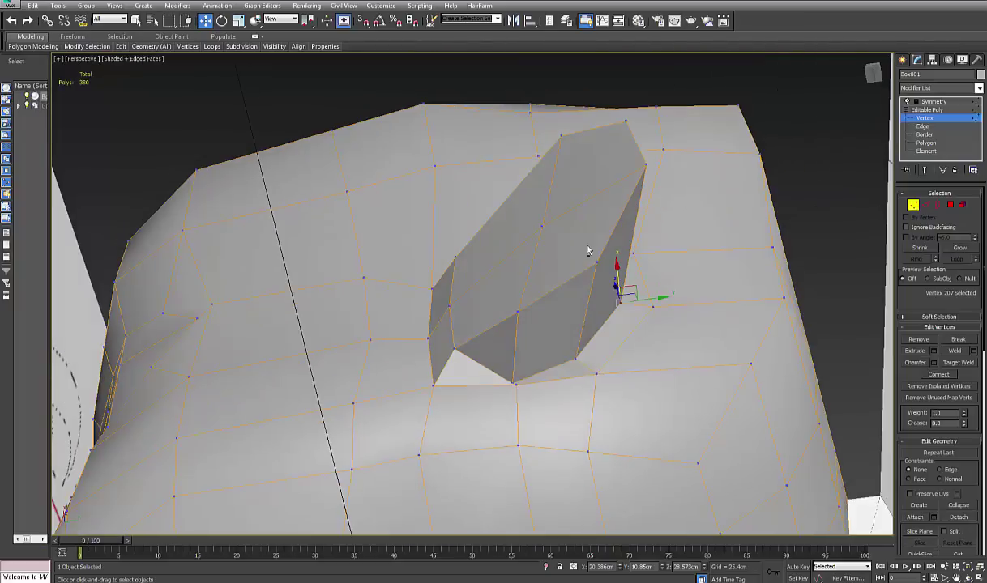
alt+middle_drag(516, 374, 544, 381)
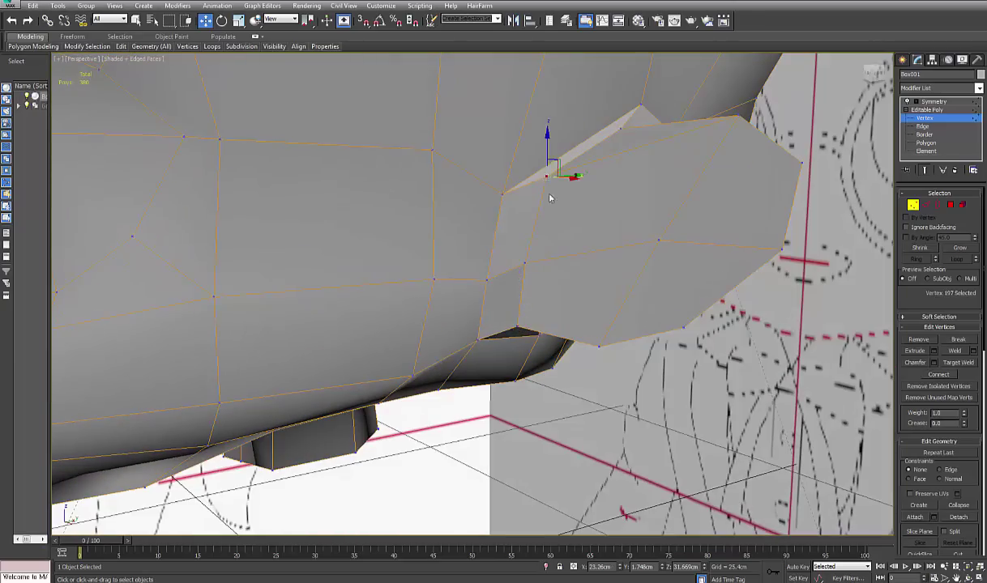
alt+middle_drag(526, 269, 569, 294)
- Select the four polygons of the ear's outer face and scale them up slightly
ctrl+click(950, 204)
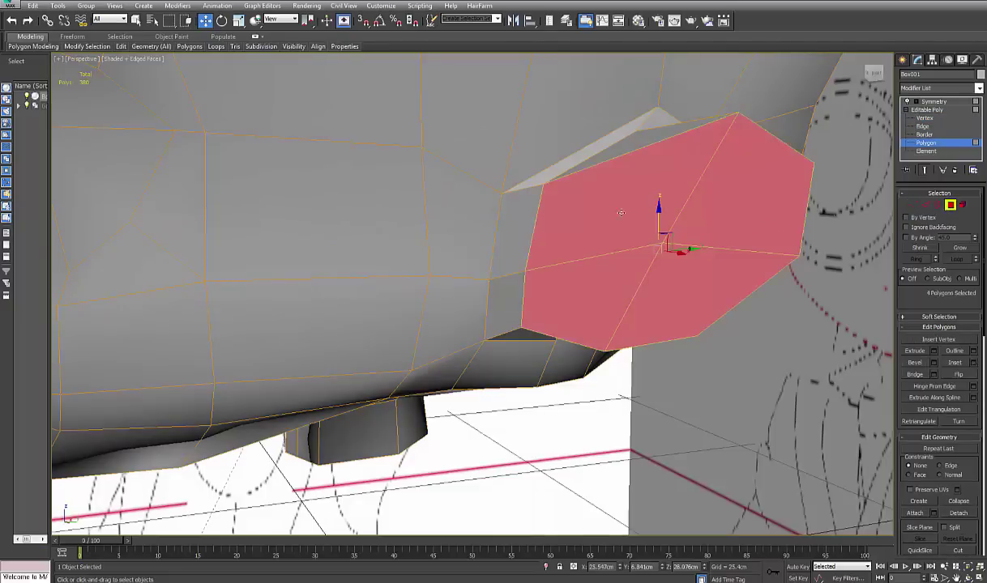
click(239, 20)
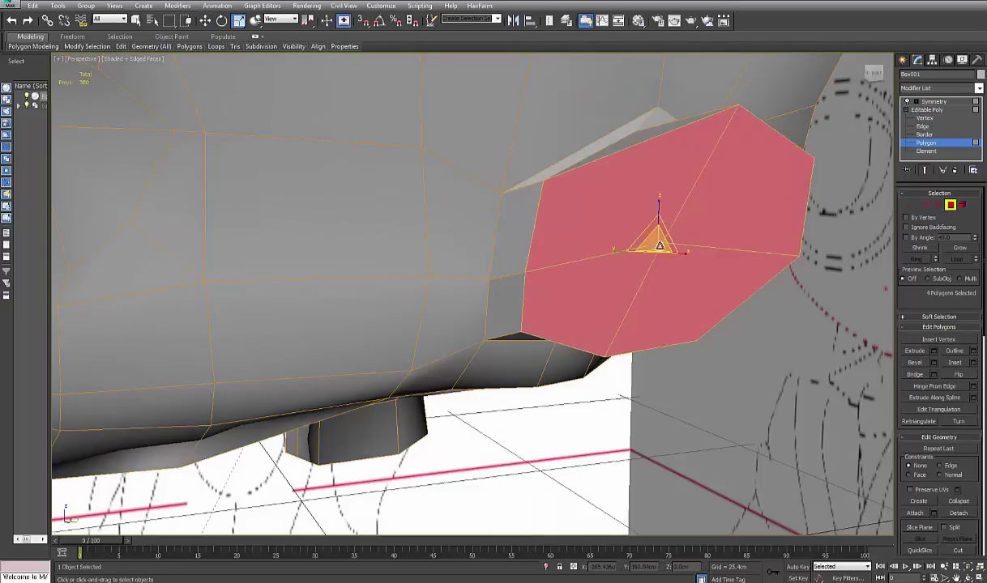
alt+middle_drag(660, 245, 502, 244)
- Move single vertices on the back of the ear to even out its thickness and curve
key(1)
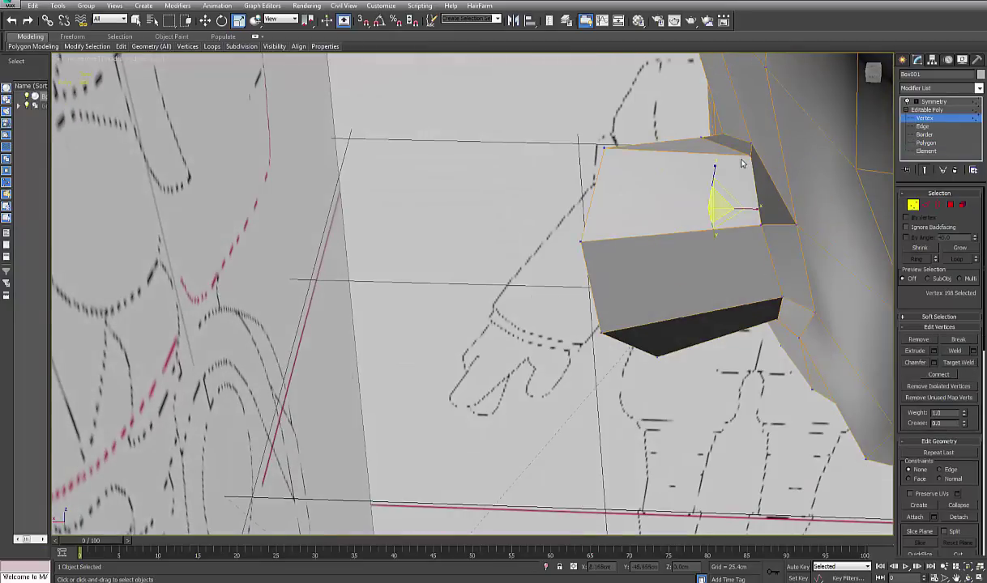
click(747, 153)
key(e)
key(w)
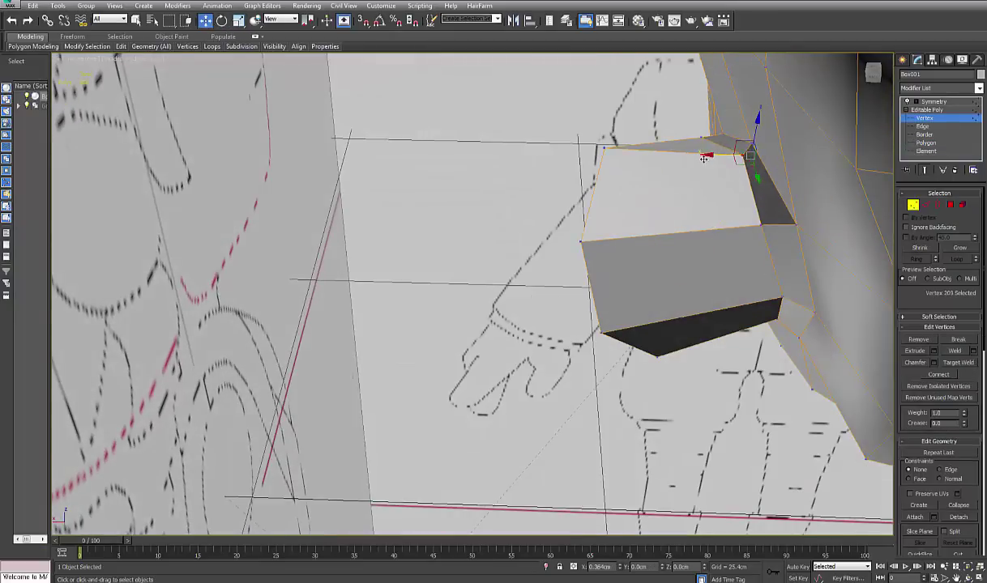
alt+middle_drag(704, 158, 691, 223)
ctrl+click(622, 395)
alt+middle_drag(624, 398, 706, 347)
drag(664, 311, 650, 310)
alt+middle_drag(650, 310, 713, 267)
- Connect the edge ring around the ear's sides and shift the new edge loop to shape the back
key(2)
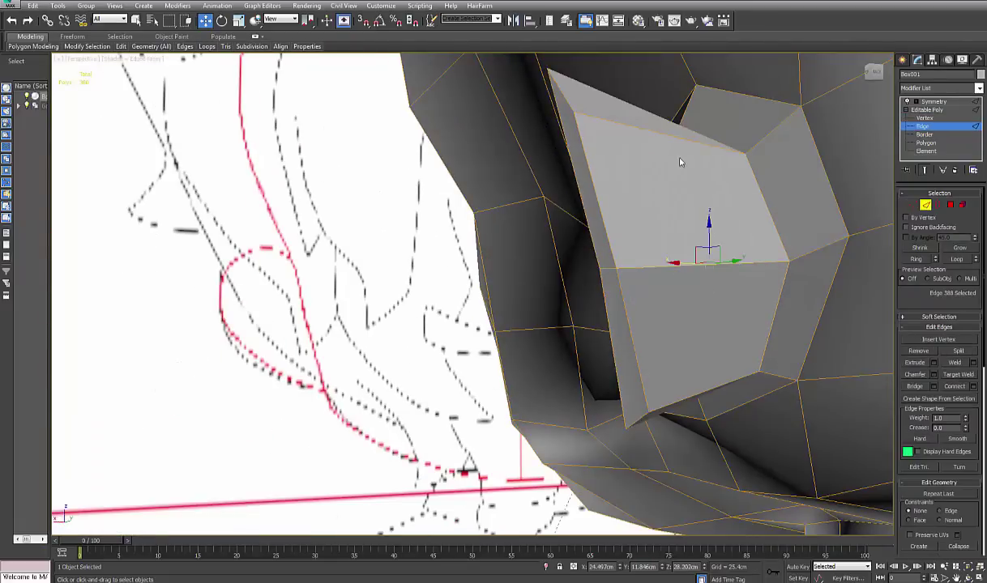
key(alt+r)
alt+middle_drag(690, 223, 755, 262)
click(959, 390)
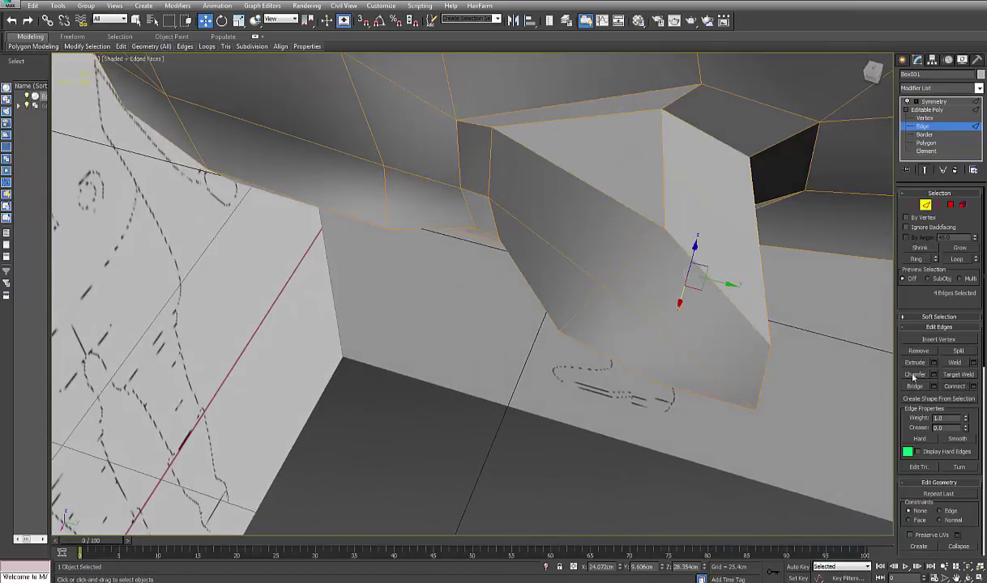
alt+middle_drag(814, 326, 778, 329)
drag(745, 296, 726, 290)
mouse_move(727, 291)
alt+middle_down()
mouse_move(689, 293)
mouse_move(797, 294)
mouse_move(779, 320)
mouse_move(792, 310)
mouse_move(784, 288)
mouse_move(806, 315)
mouse_move(782, 286)
alt+middle_up()
- Extrude the four outer ear polygons by 0.01 cm and scale them inward to form a rim
ctrl+click(950, 205)
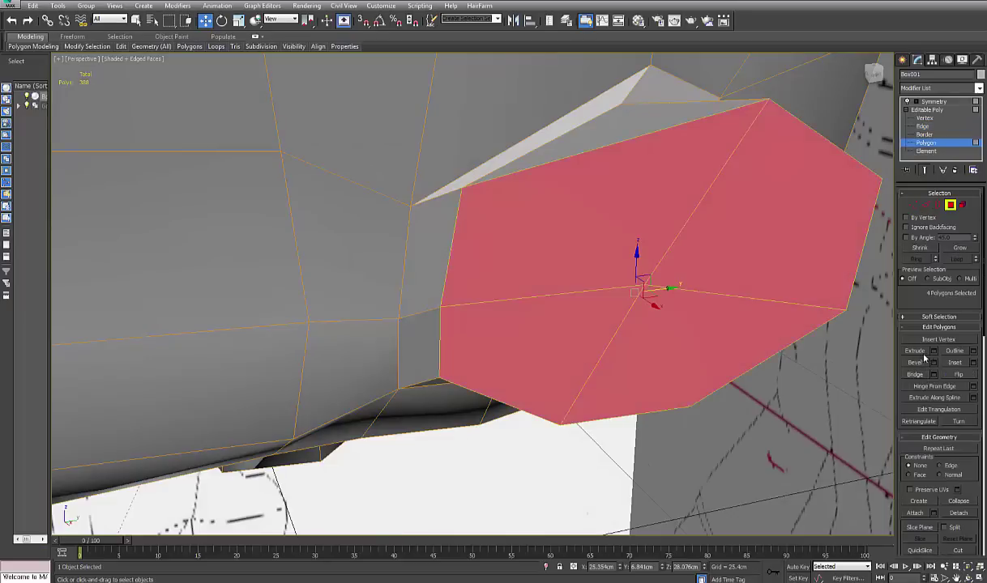
key(shift+e)
text(0.01)
key(Return)
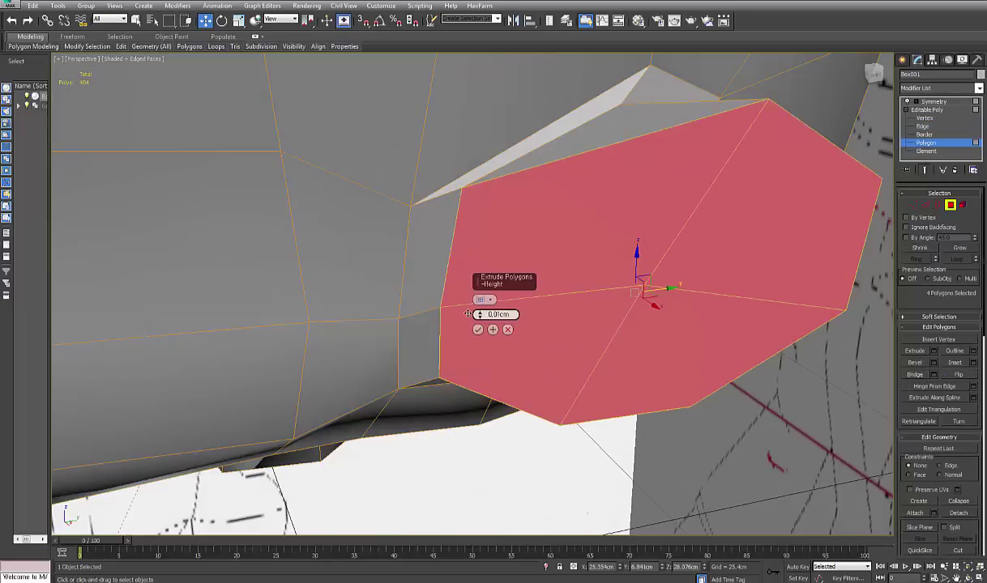
click(478, 330)
key(r)
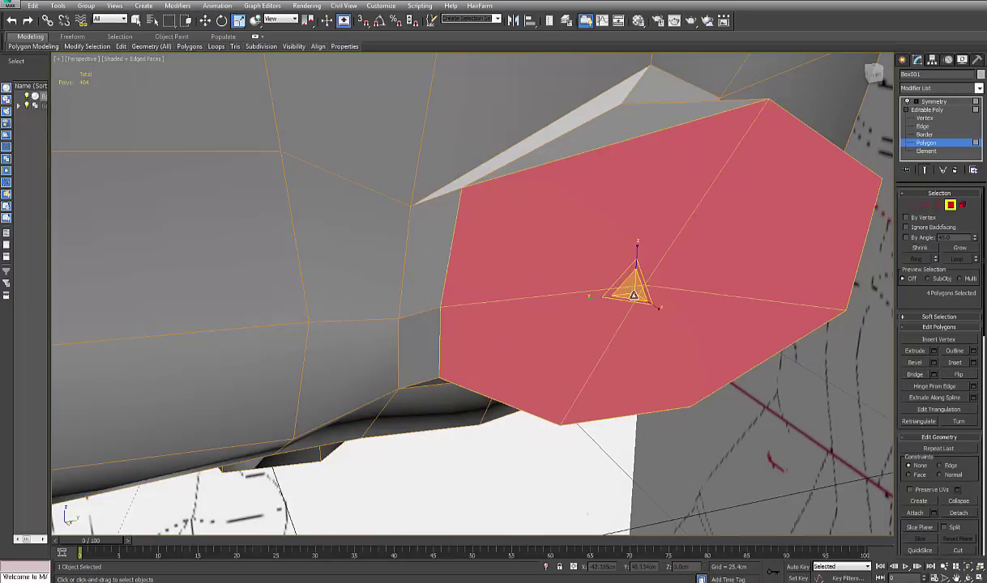
drag(635, 285, 627, 308)
alt+middle_drag(628, 308, 664, 312)
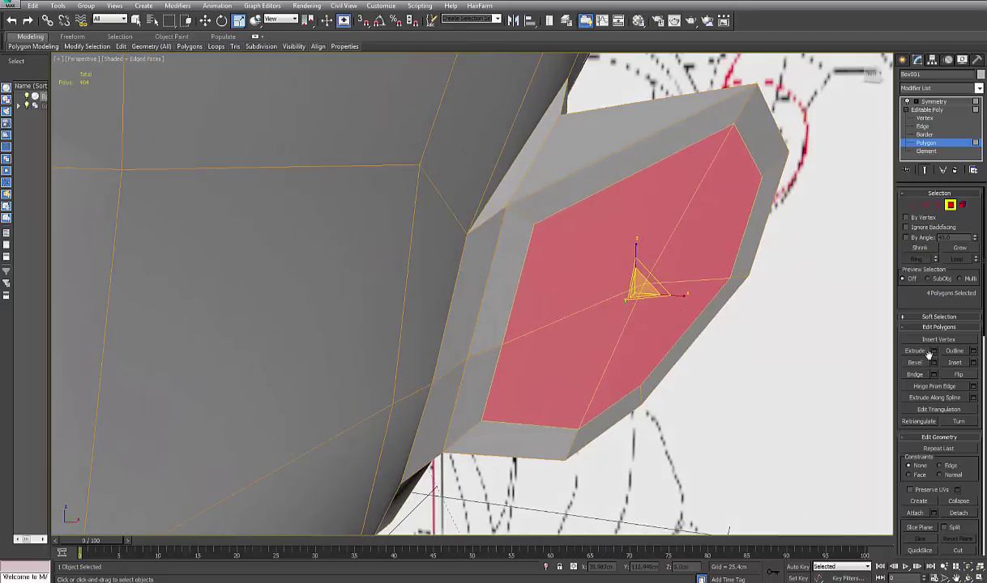
- Extrude the inner ear polygons again at 96 percent scale and push them inward to hollow the ear
alt+middle_drag(591, 337, 632, 295)
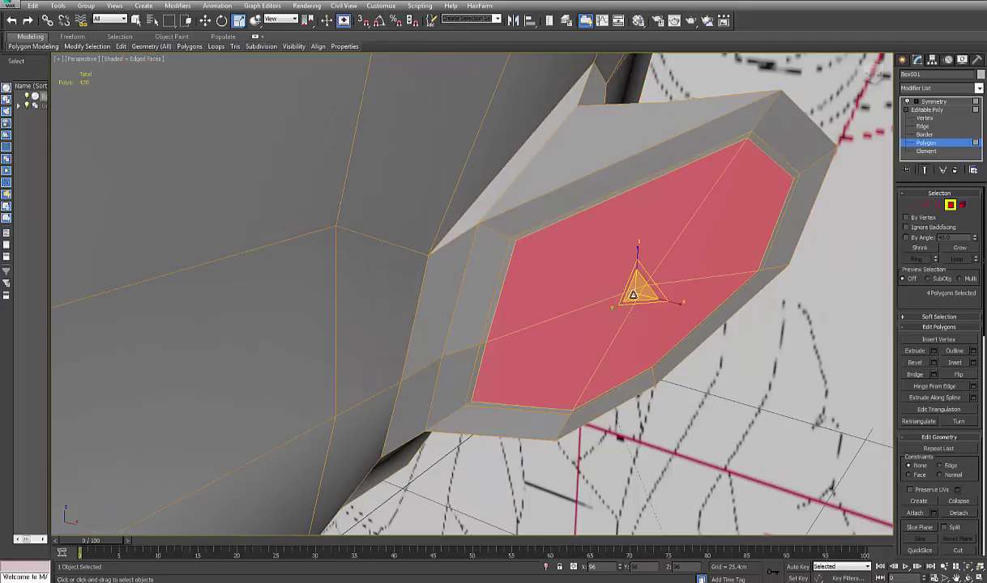
key(w)
drag(654, 292, 660, 299)
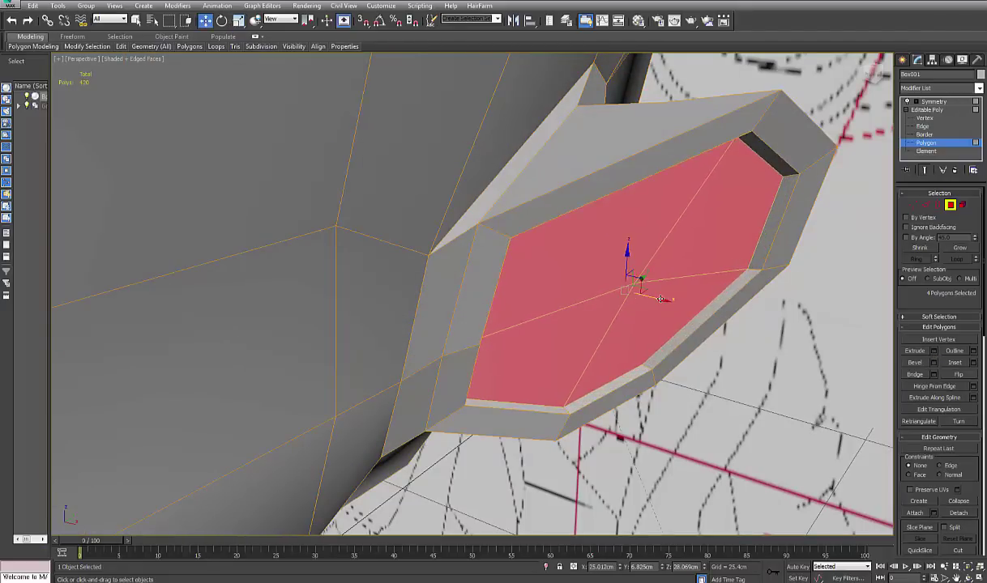
alt+middle_drag(672, 302, 568, 341)
- Adjust the vertex in the ear's lower recess and the vertex at the upper back of the ear
key(1)
drag(564, 287, 570, 279)
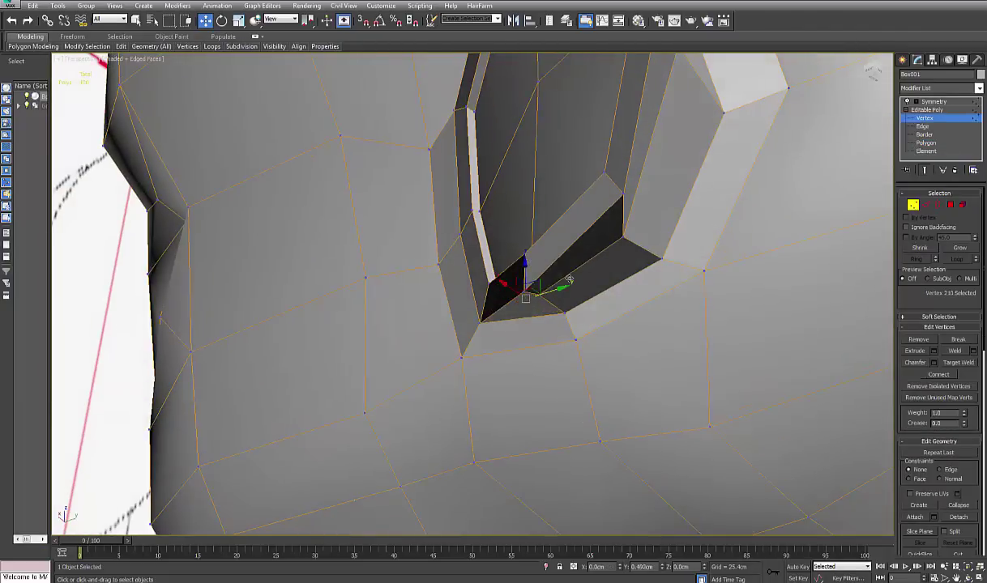
alt+middle_drag(576, 282, 602, 360)
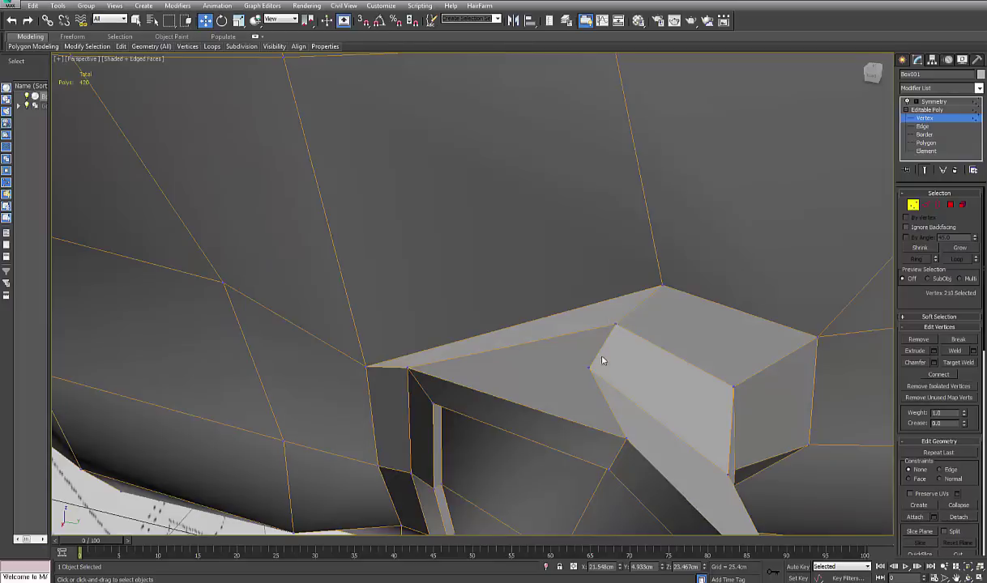
drag(589, 337, 666, 370)
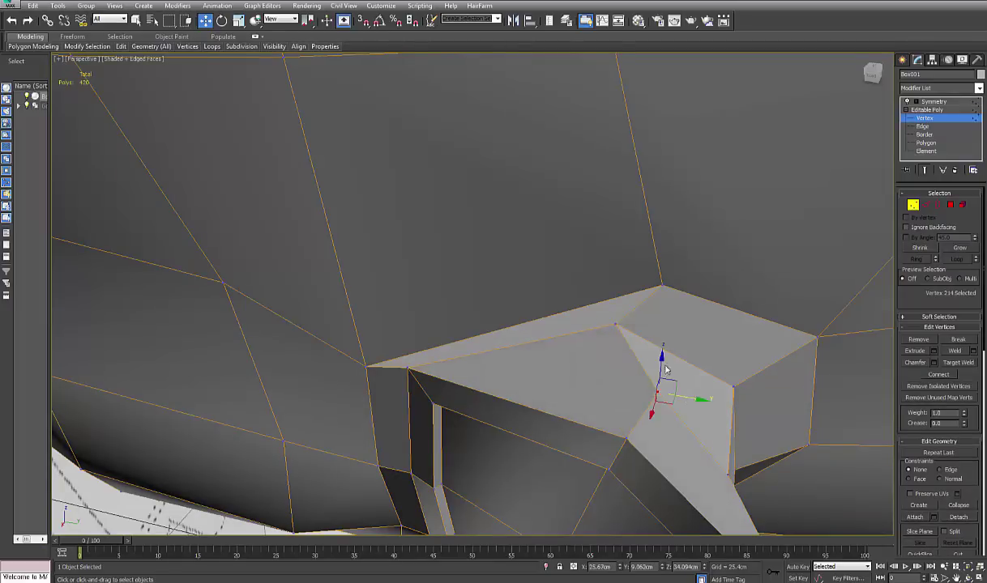
mouse_move(662, 371)
alt+middle_down()
mouse_move(677, 419)
mouse_move(705, 365)
mouse_move(594, 346)
mouse_move(678, 363)
alt+middle_up()
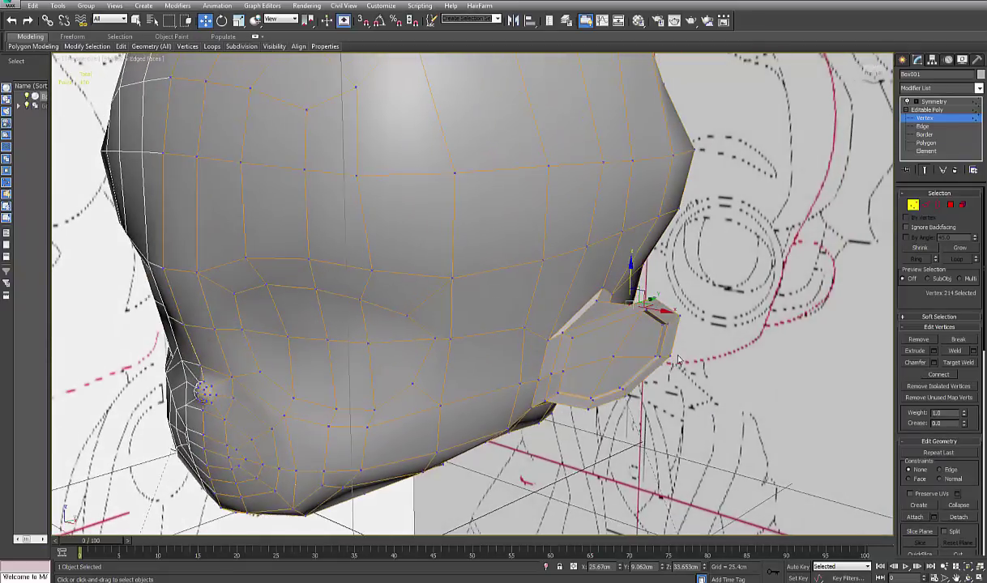
- Return to the four recessed inner-ear polygons and check the ear's shape against the whole head
click(951, 206)
scroll(944, 231, down, 3)
middle_drag(764, 273, 752, 294)
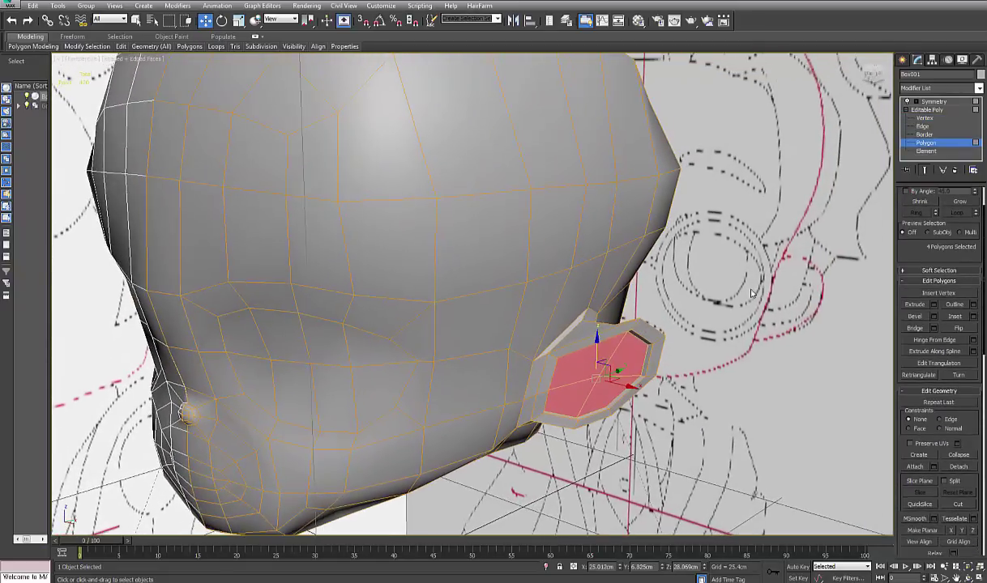
scroll(752, 294, down, 5)
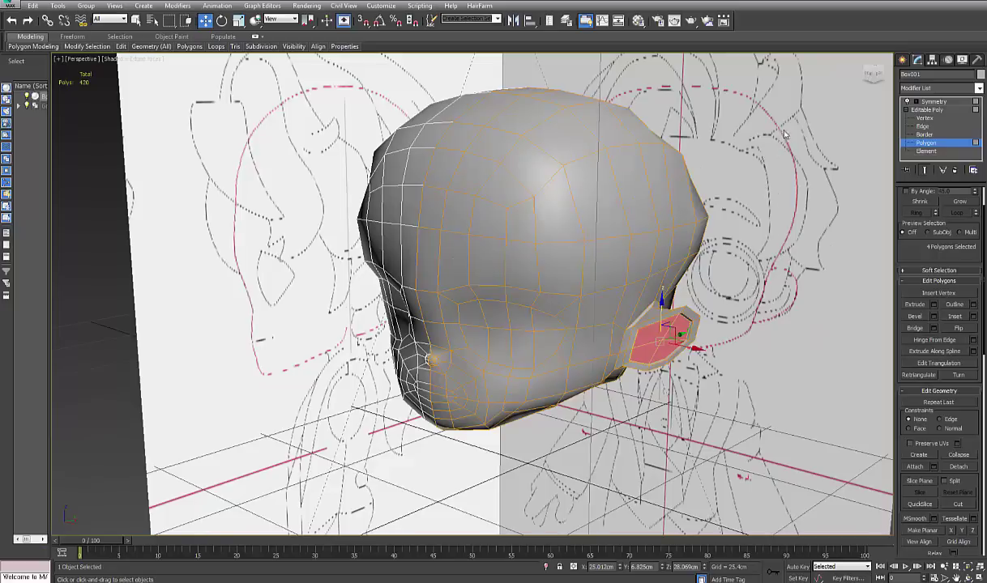
- Select the polygons of the ear and the side and back of the head and assign them to smoothing group 4
drag(567, 397, 562, 436)
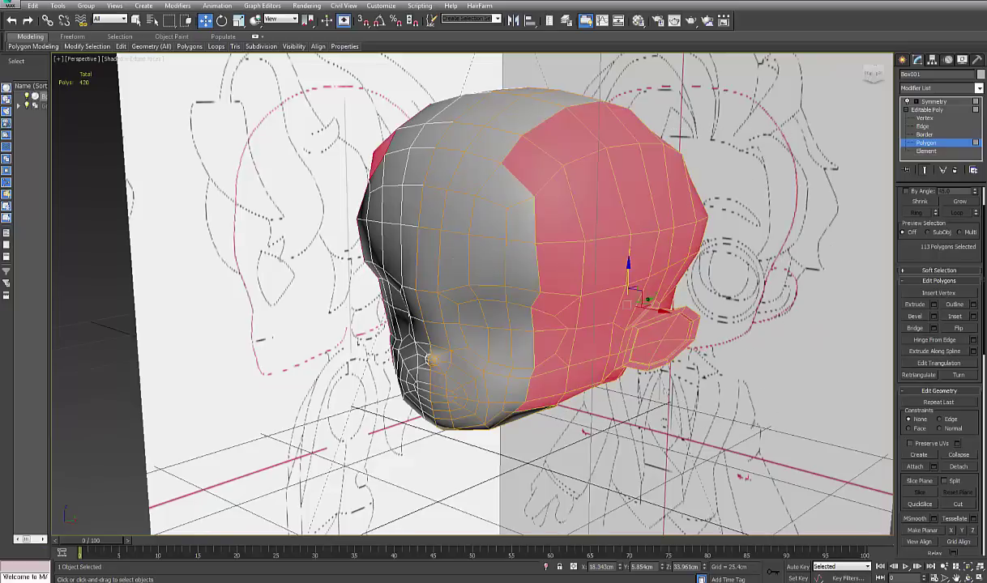
drag(976, 441, 945, 200)
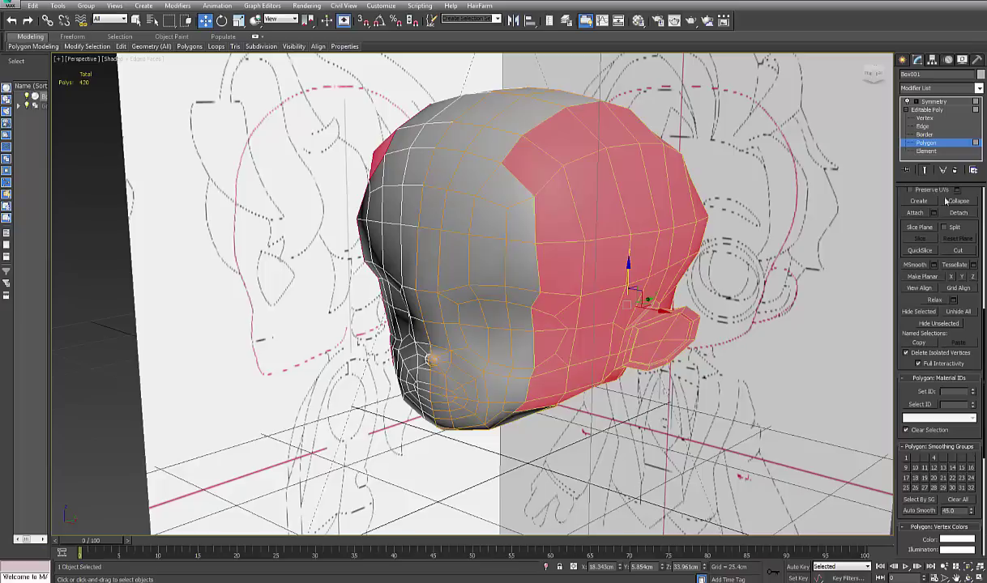
click(754, 422)
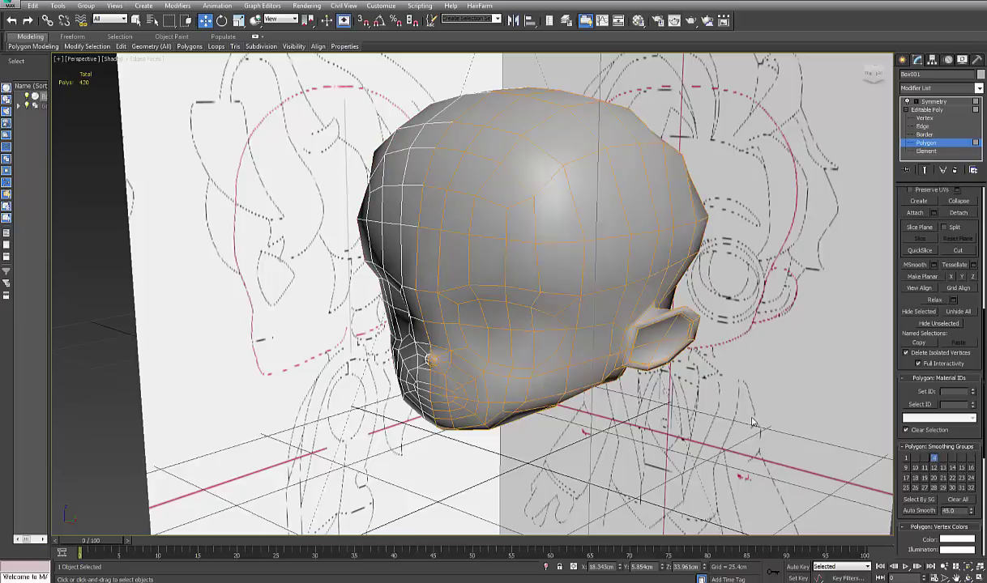
- Extrude the eight eye-socket polygons by 0.01 cm and scale them inward to form a narrow rim
alt+middle_drag(731, 427, 661, 397)
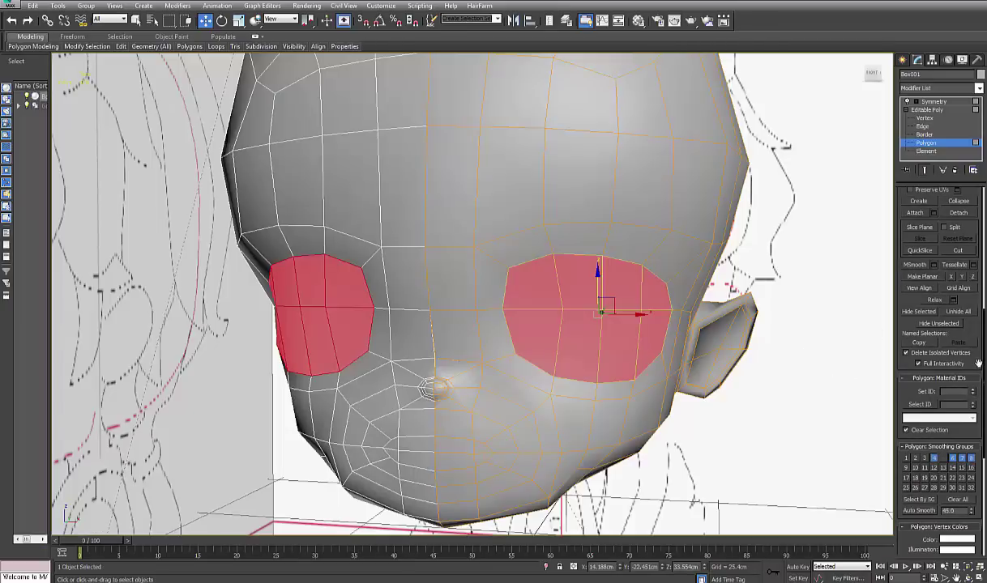
scroll(921, 242, up, 6)
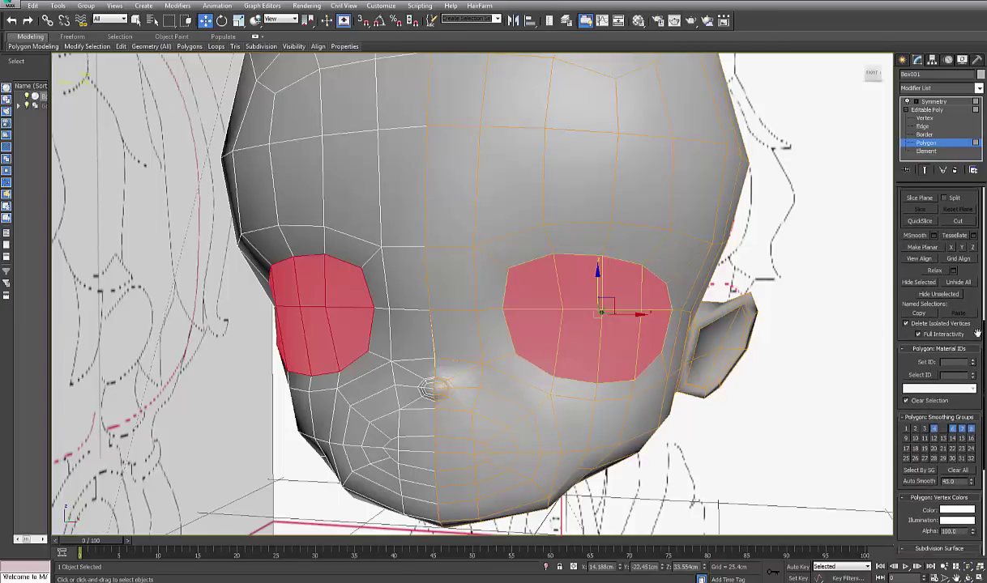
click(934, 256)
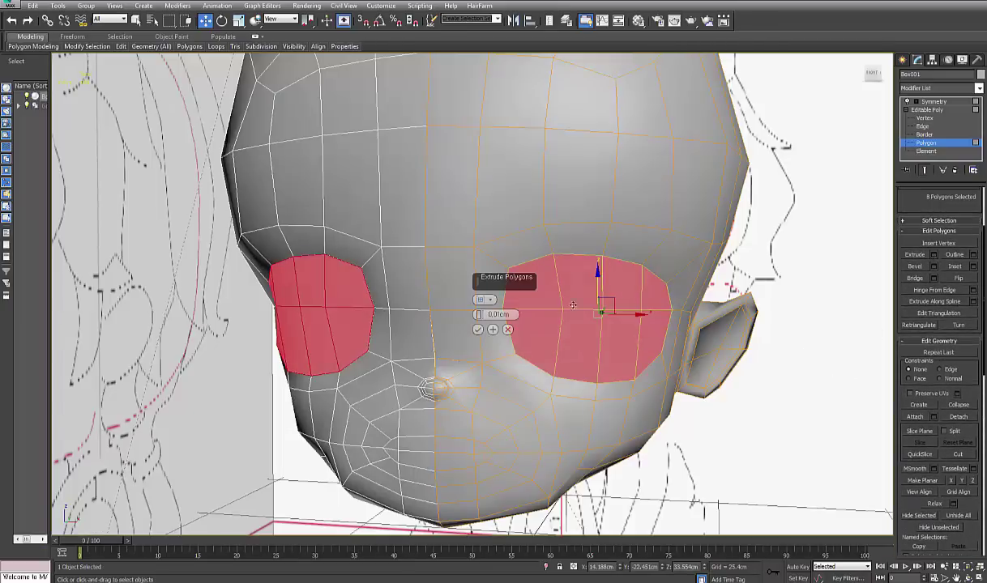
click(478, 331)
click(239, 22)
alt+middle_drag(579, 289, 598, 322)
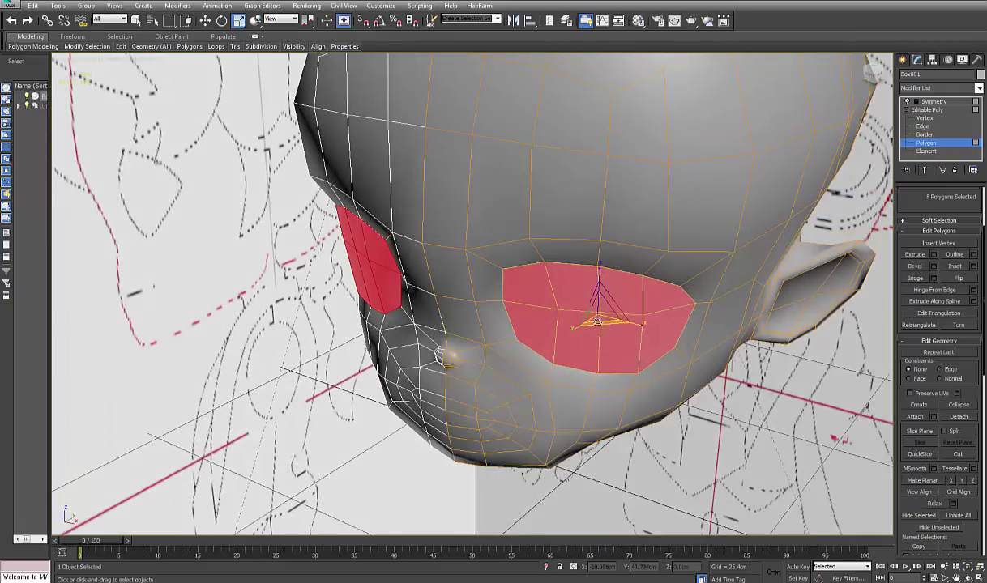
drag(597, 314, 597, 318)
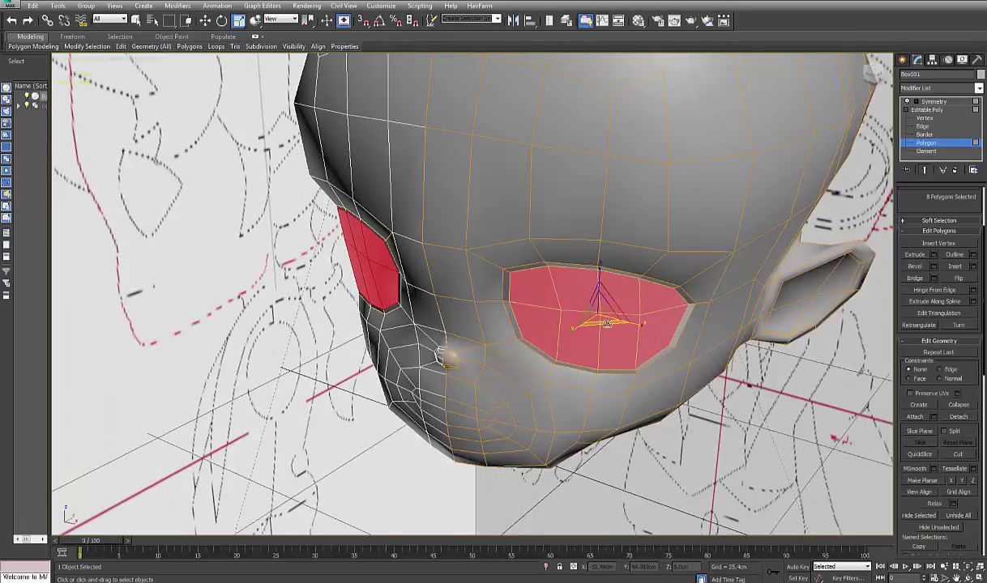
- Push the eight inner eye polygons back into the head along the Y axis to recess the eye socket
alt+middle_drag(597, 316, 637, 312)
click(206, 21)
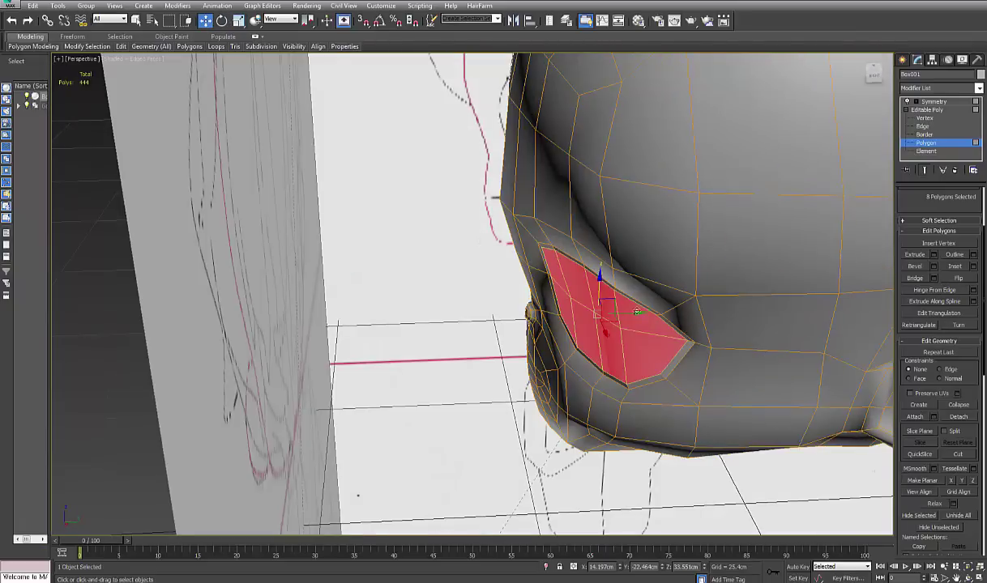
drag(639, 312, 640, 312)
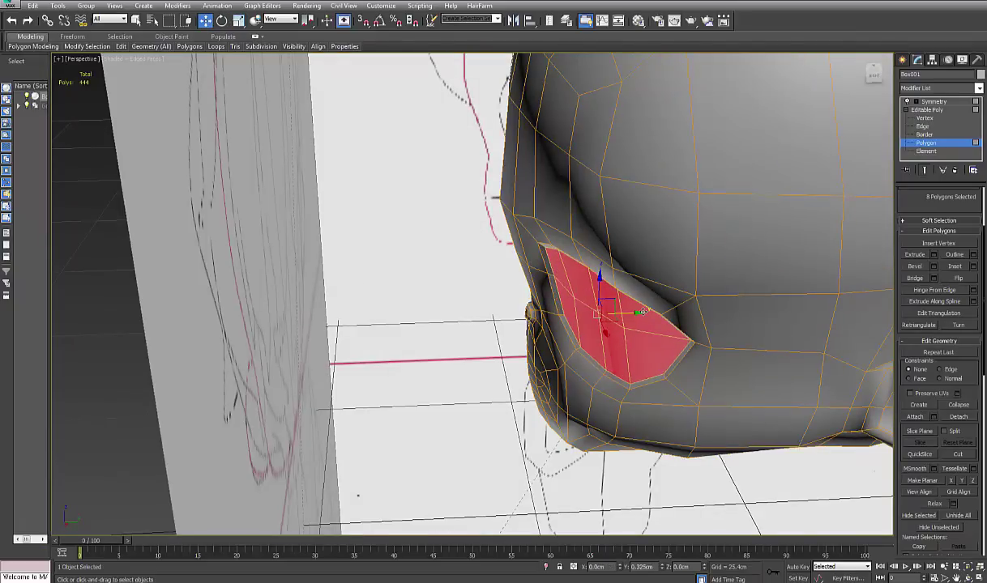
- Select the polygons around the eye, cheek and ear and assign them a common smoothing group
alt+middle_drag(641, 312, 724, 293)
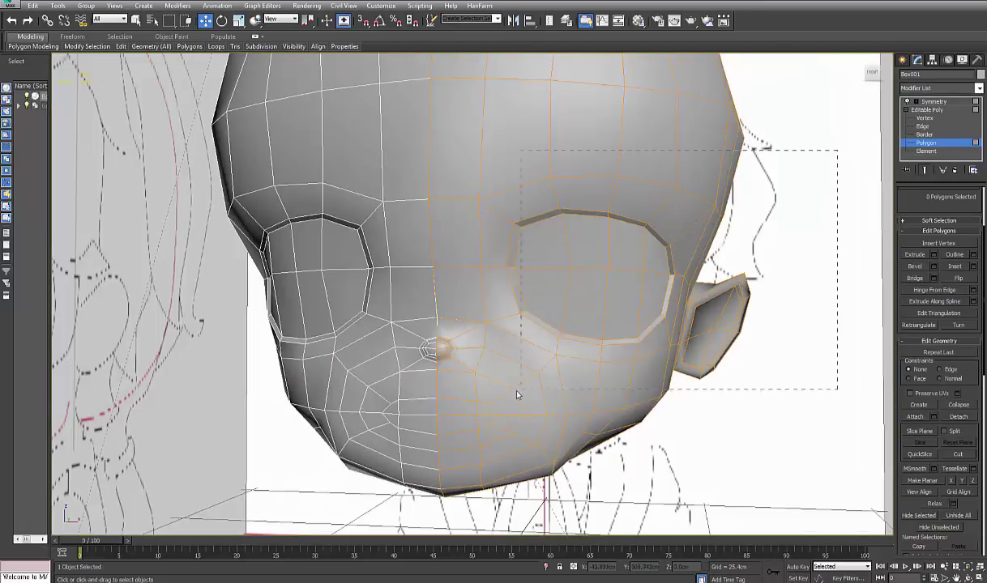
drag(517, 395, 504, 399)
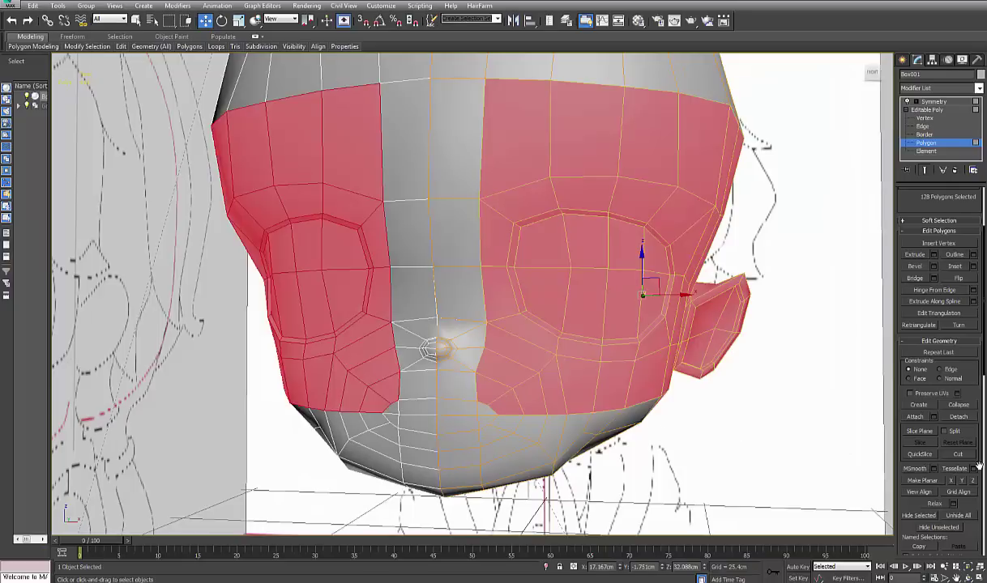
scroll(972, 454, down, 5)
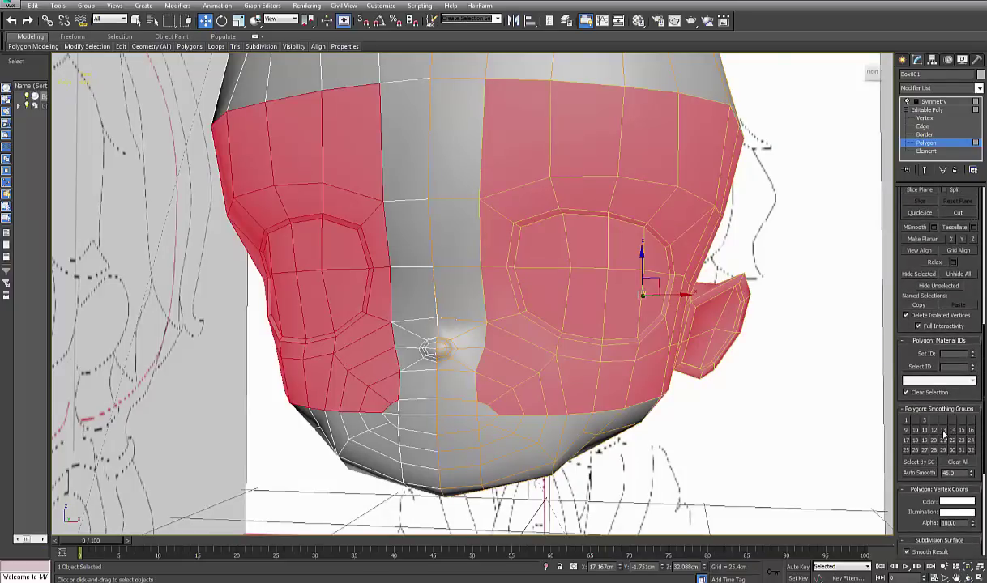
click(828, 397)
middle_drag(812, 352, 761, 405)
scroll(803, 374, down, 3)
scroll(803, 379, down, 3)
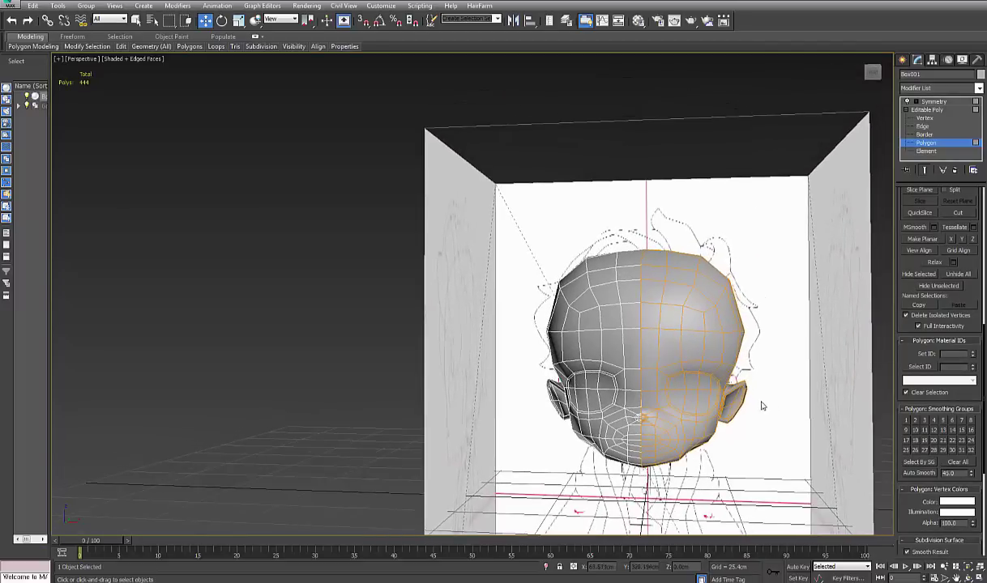
- Slide the head vertices in front of and behind the ear along their edges, and finish by deselecting the head
click(950, 111)
alt+middle_drag(778, 235, 643, 289)
scroll(657, 300, up, 5)
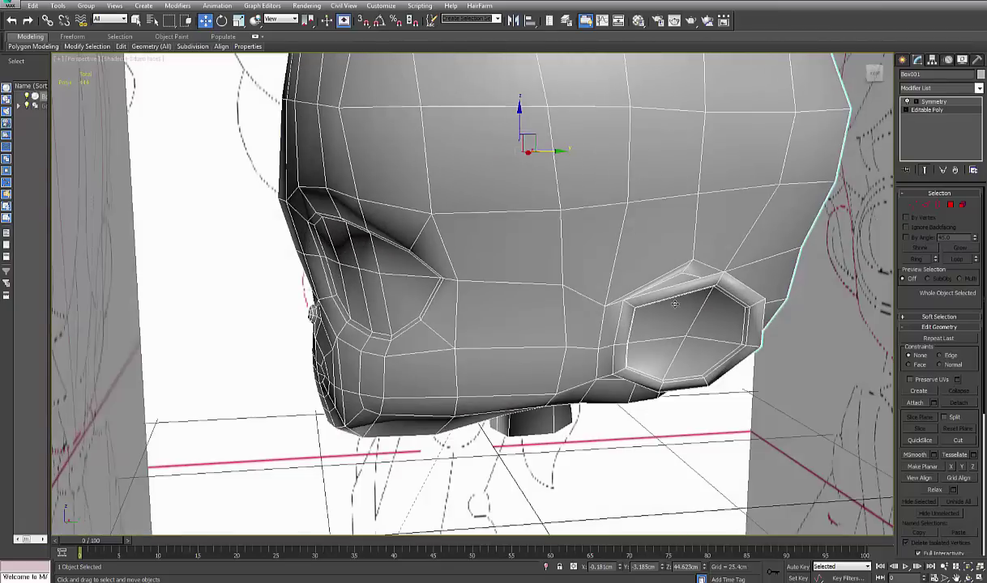
key(1)
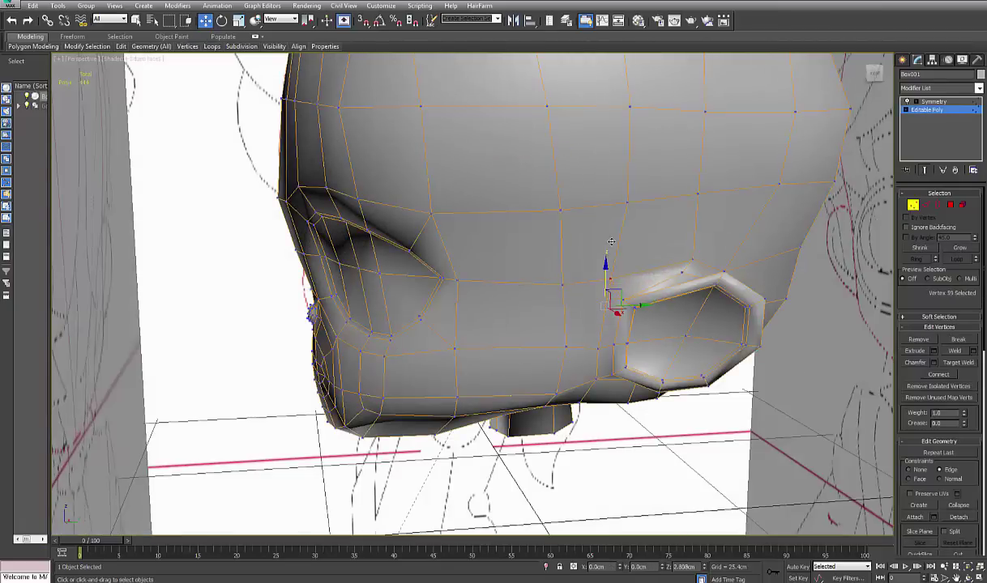
alt+middle_drag(611, 241, 680, 312)
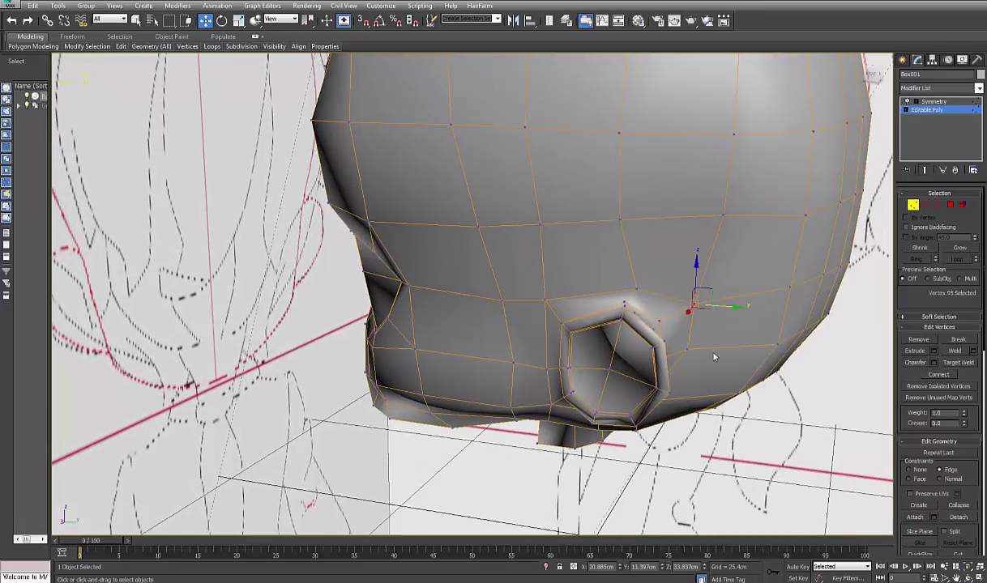
alt+middle_drag(715, 350, 654, 424)
drag(699, 413, 700, 413)
alt+middle_drag(700, 413, 666, 328)
scroll(635, 331, down, 4)
key(1)
click(853, 243)
alt+middle_drag(713, 296, 702, 343)
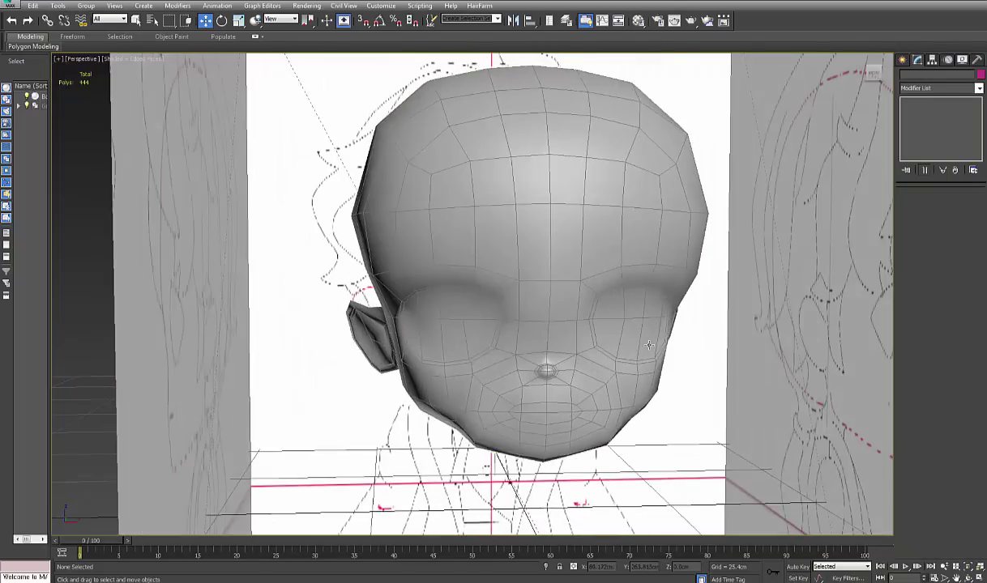
- Show the head see-through over the front reference and enter vertex editing at the ear
key(alt+w)
middle_drag(715, 248, 697, 281)
key(alt+w)
click(633, 293)
key(alt+x)
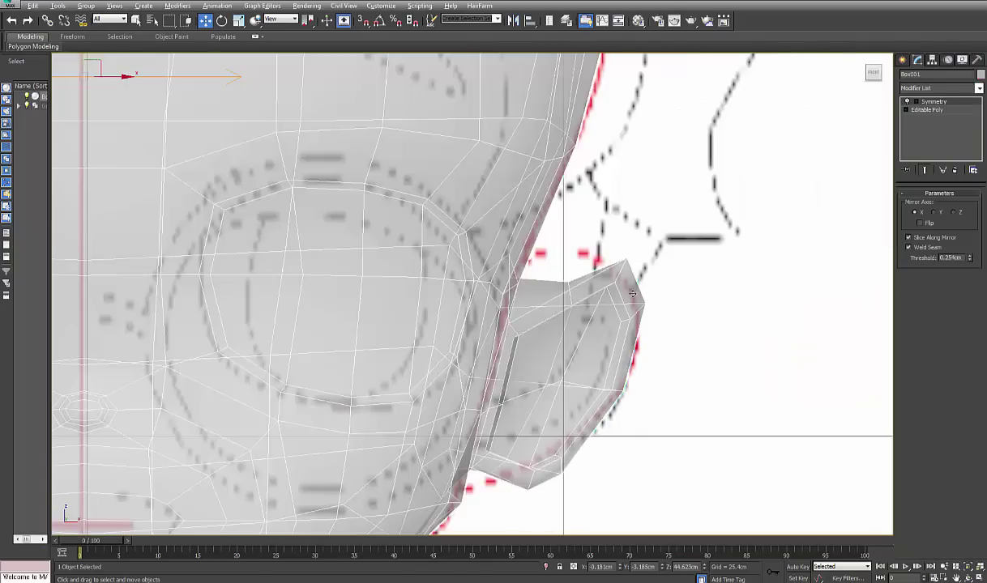
click(923, 109)
click(912, 205)
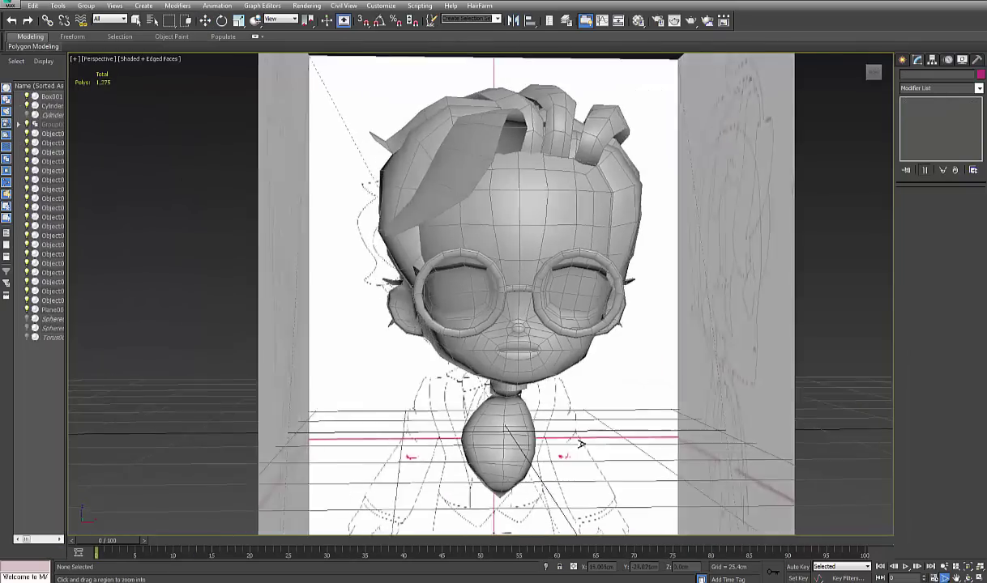
alt+middle_drag(581, 444, 694, 438)
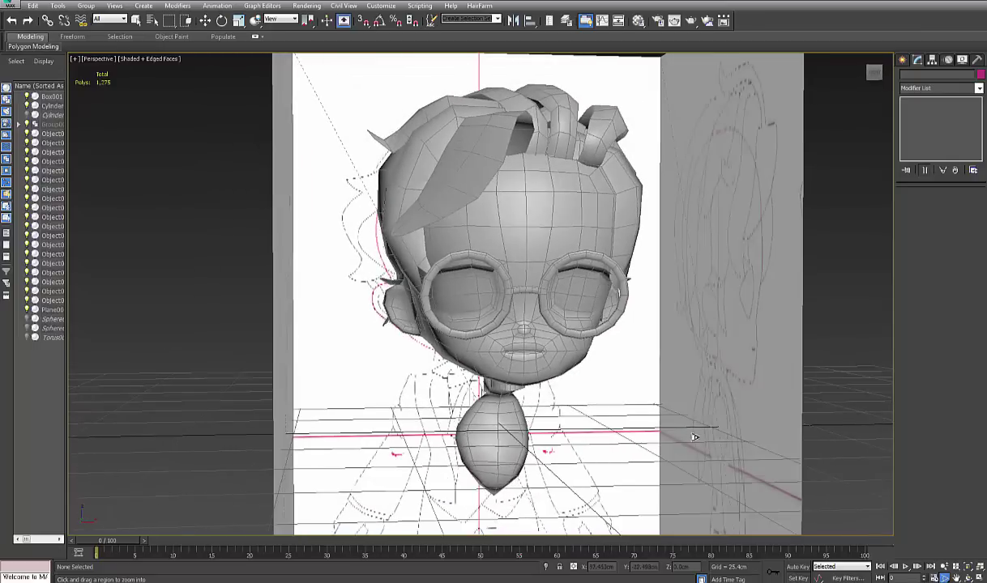